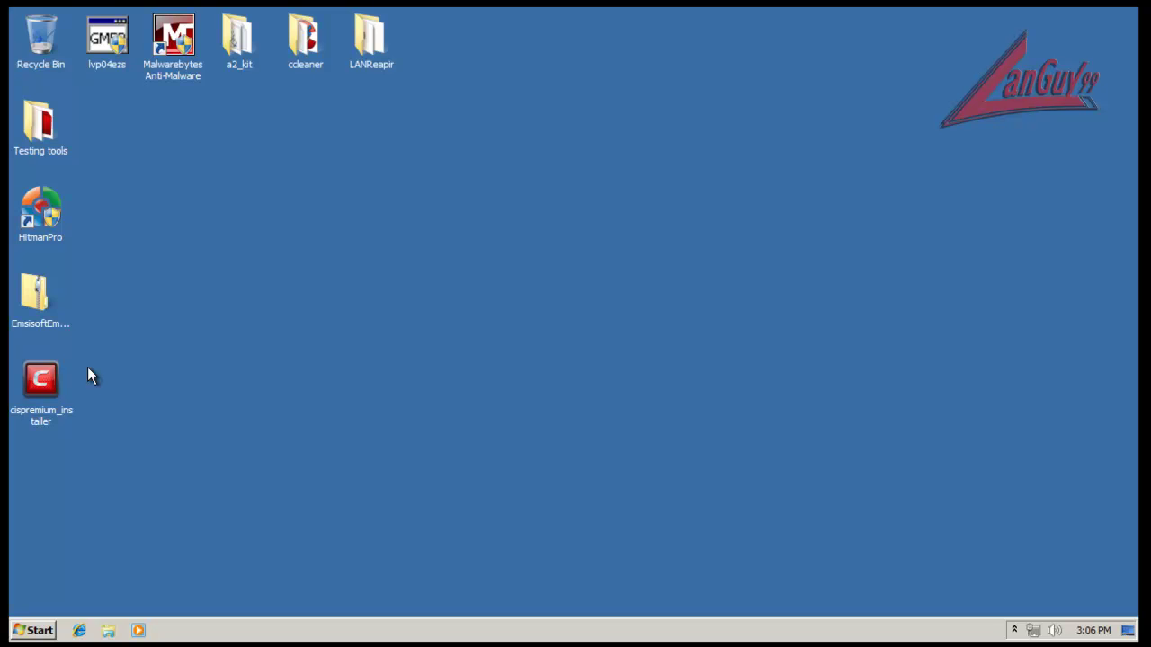
Step: Run the cispremium_installer from the desktop to bring up its User Account Control prompt
{"action": "mouse_move", "coordinate": [39, 382]}
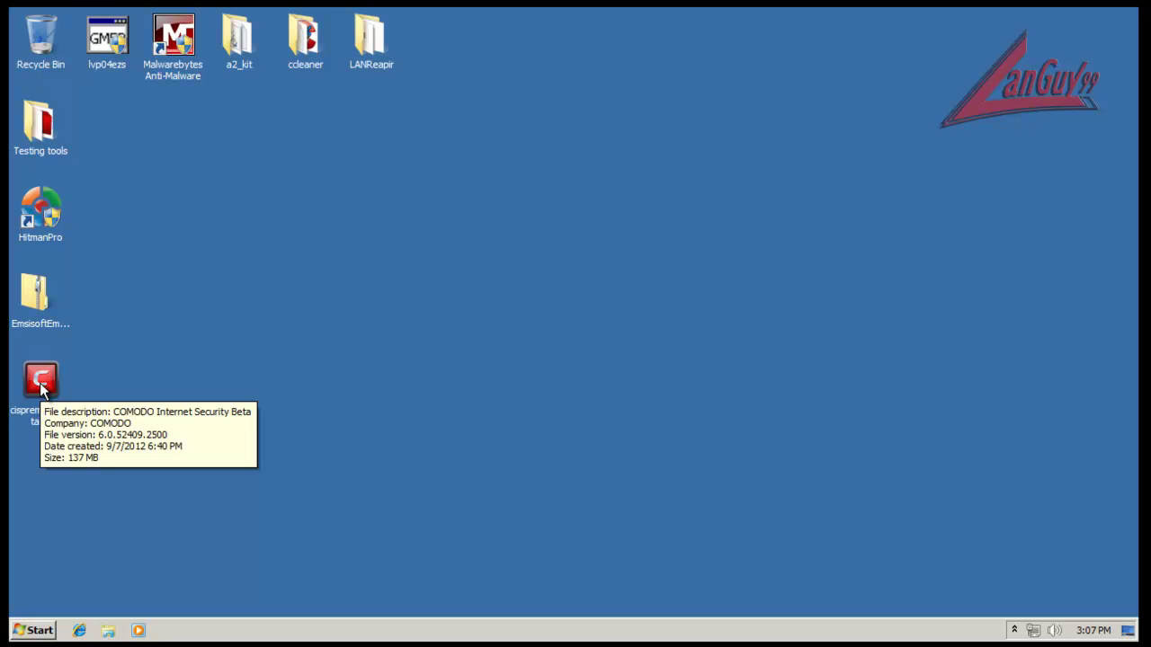
{"action": "left_click", "coordinate": [40, 382]}
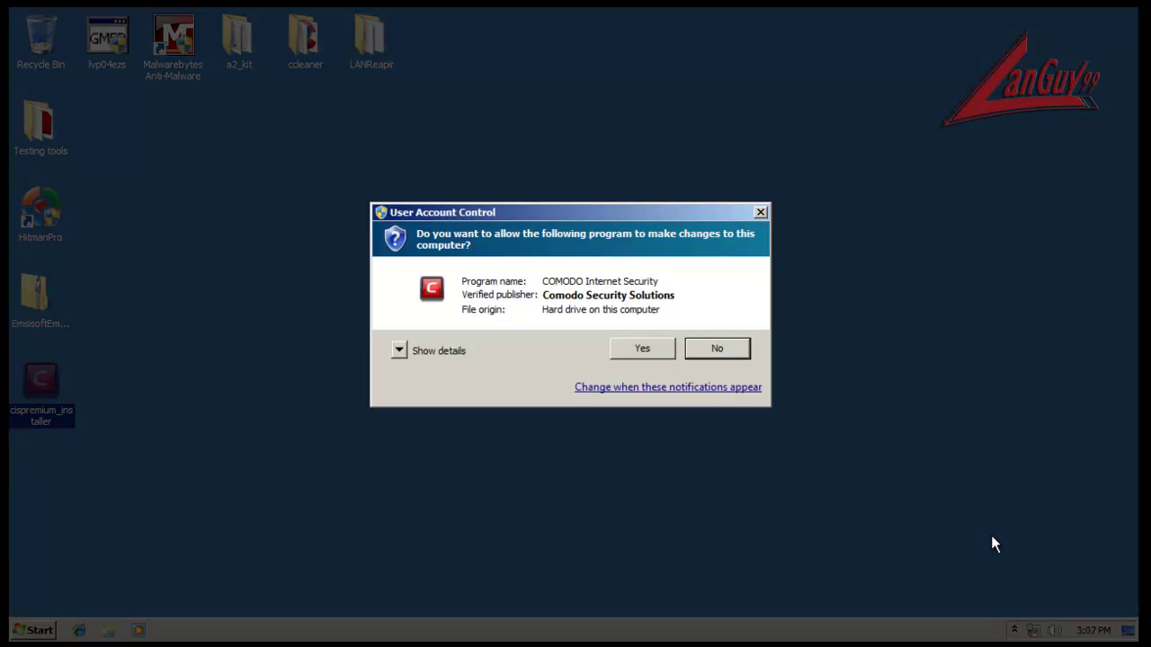
Step: Allow the installer, keep the default language, and exclude GeekBuddy and TrustConnect
{"action": "left_click", "coordinate": [644, 350]}
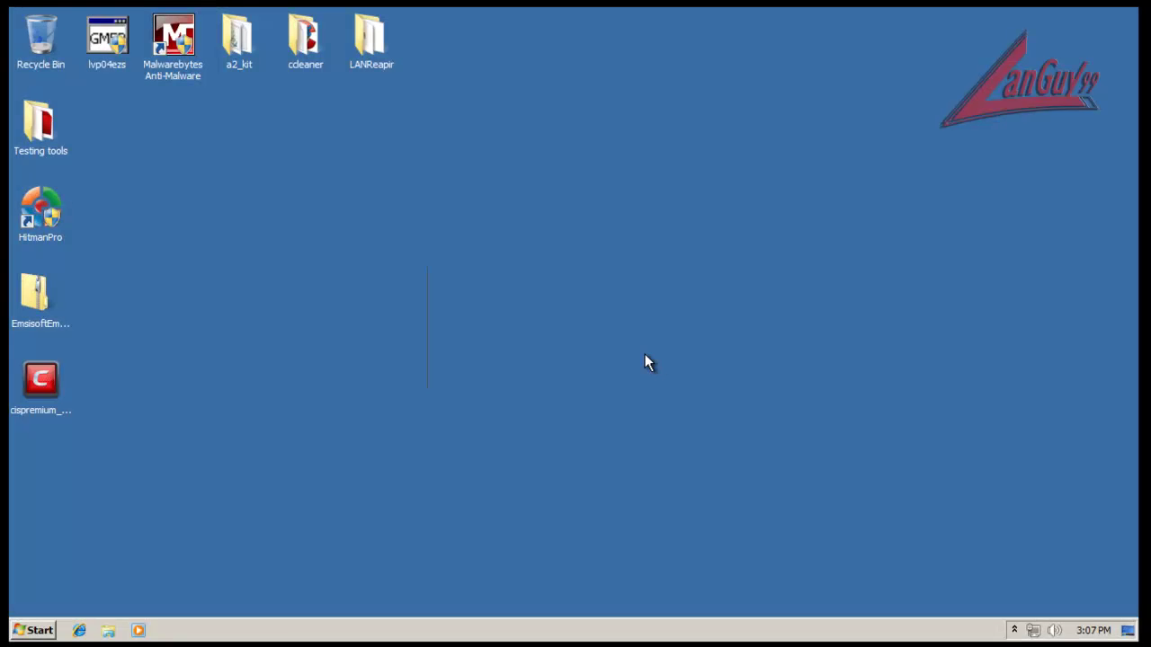
{"action": "left_click", "coordinate": [537, 370]}
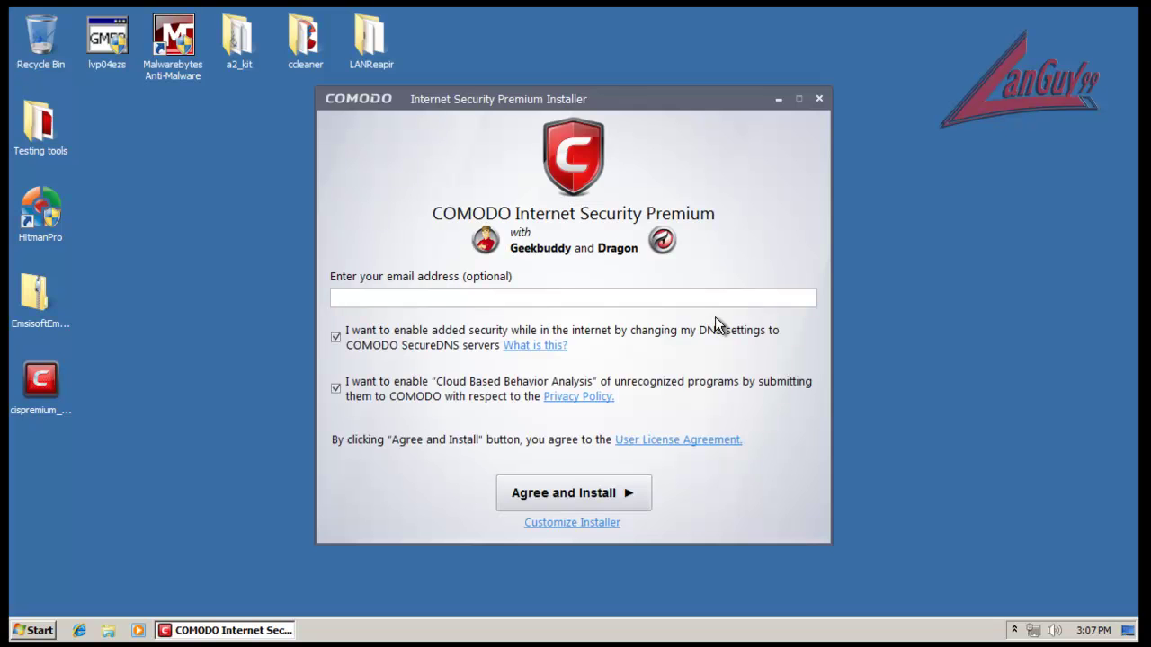
{"action": "left_click", "coordinate": [573, 523]}
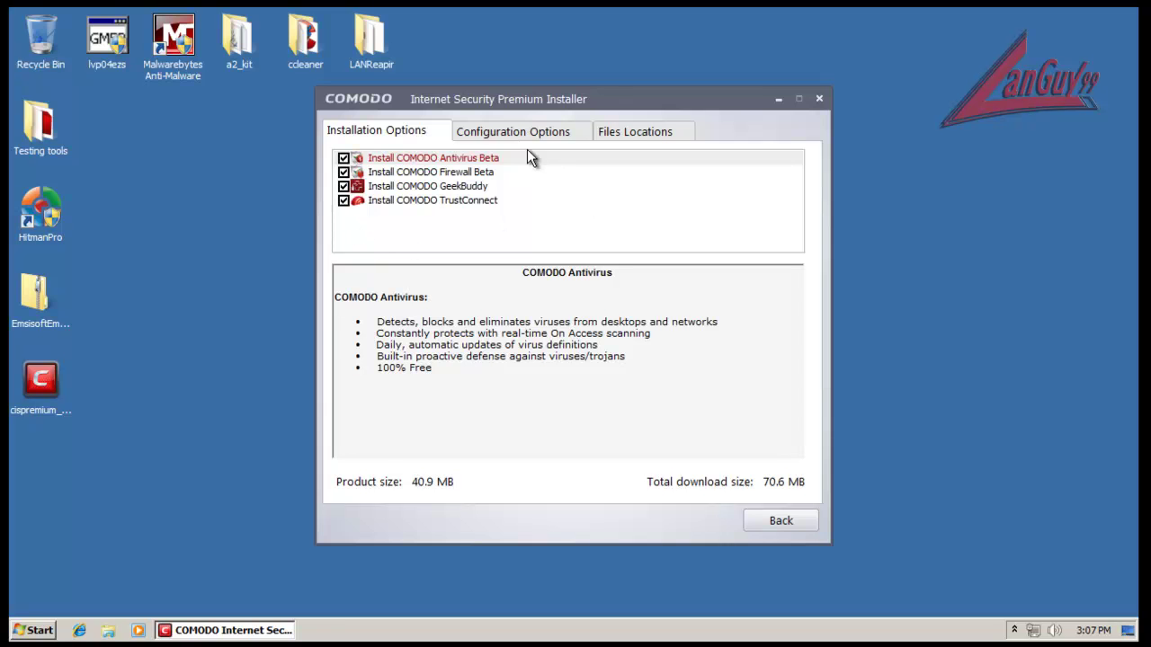
{"action": "left_click", "coordinate": [343, 186]}
{"action": "left_click", "coordinate": [343, 201]}
Step: Review the configuration and file location options, then agree and install past the beta warning
{"action": "left_click", "coordinate": [550, 130]}
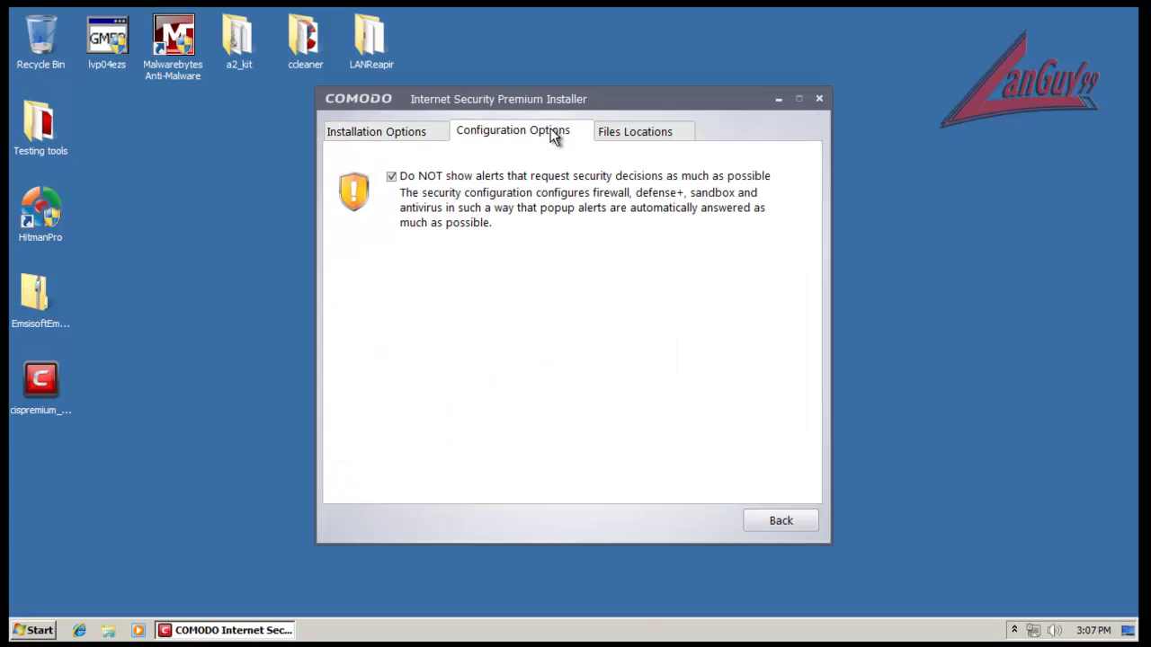
{"action": "left_click", "coordinate": [616, 131]}
{"action": "left_click", "coordinate": [379, 132]}
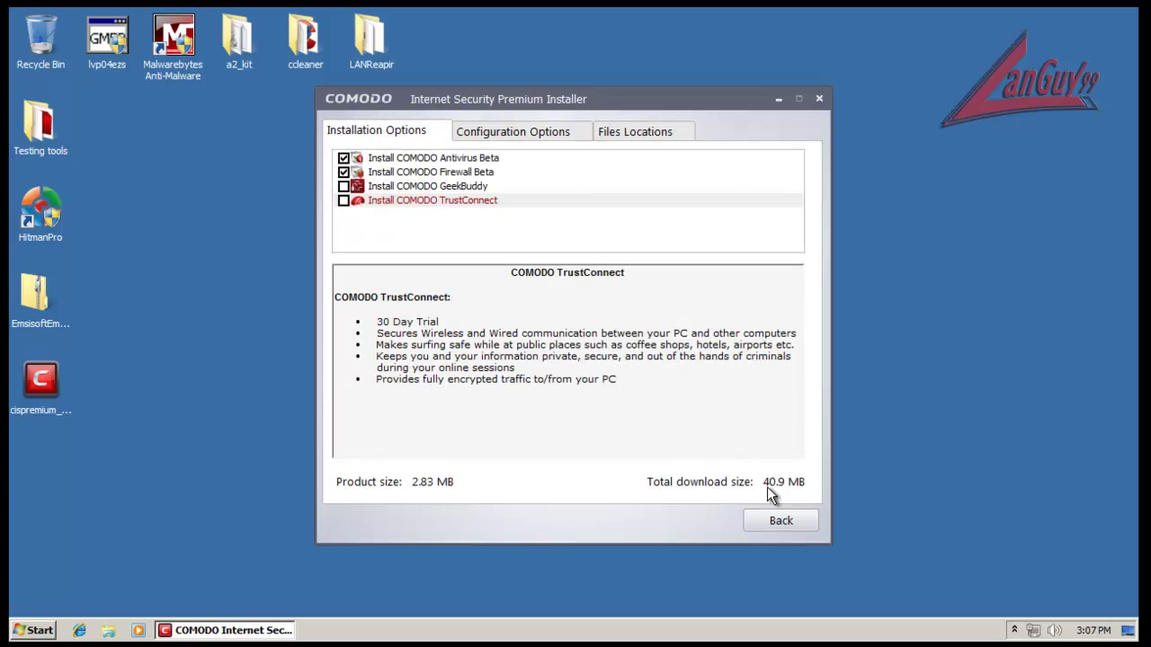
{"action": "left_click", "coordinate": [792, 525]}
{"action": "left_click", "coordinate": [609, 498]}
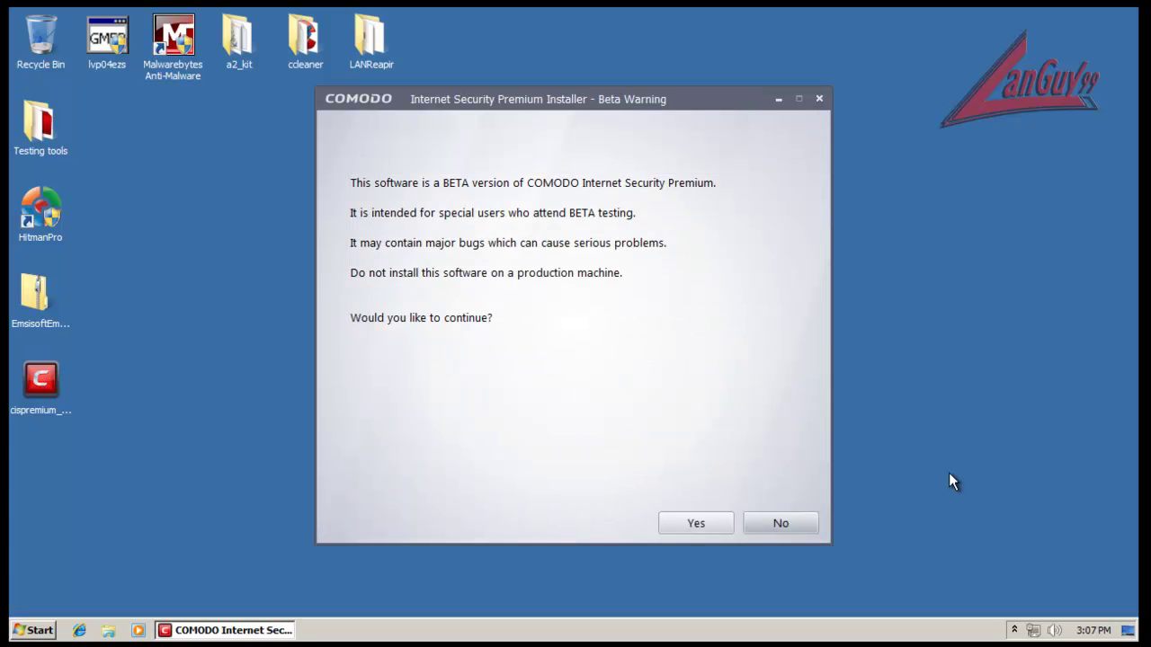
{"action": "left_click", "coordinate": [728, 524]}
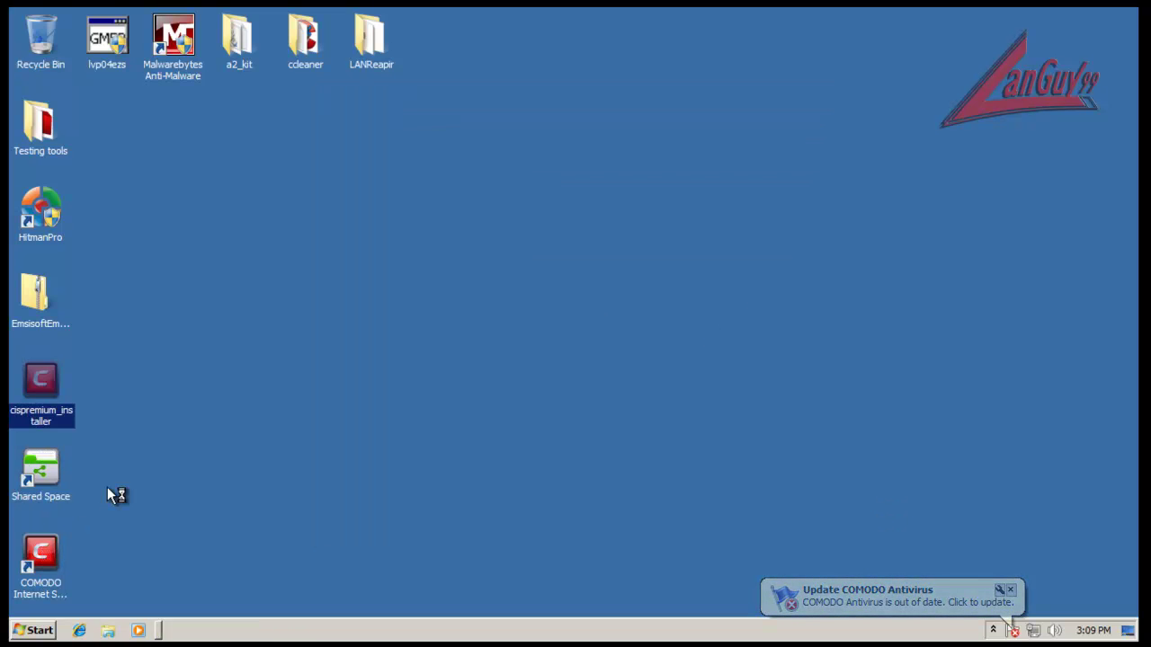
Step: Open COMODO's main window from its icon among the hidden notification-area icons
{"action": "left_click", "coordinate": [167, 273]}
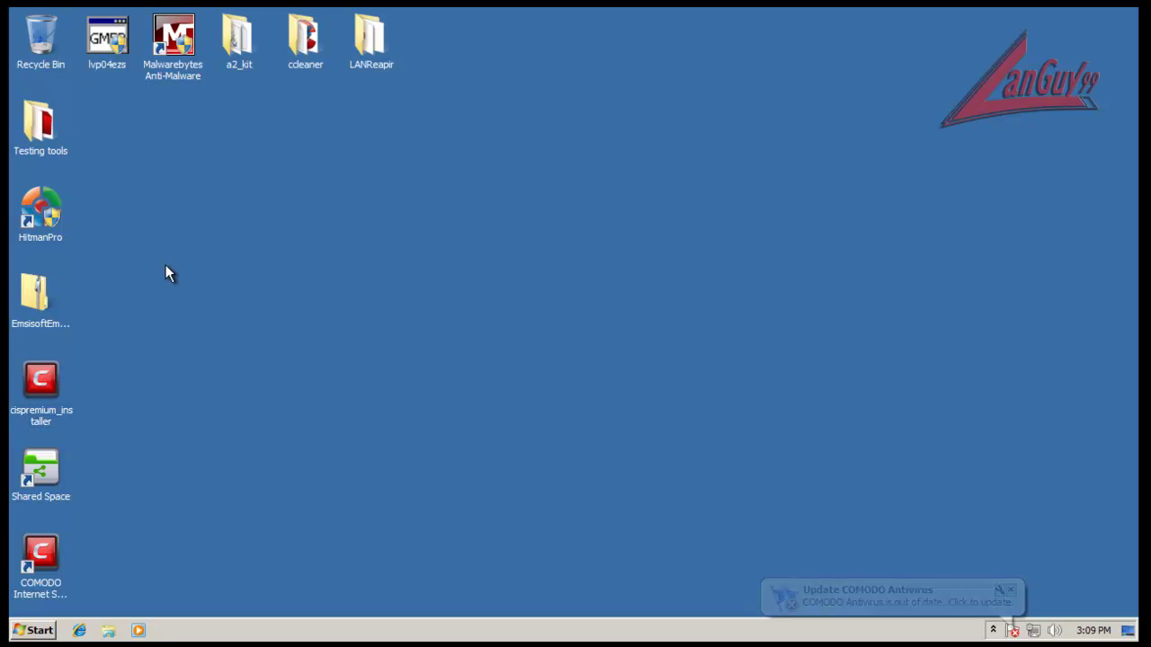
{"action": "left_click", "coordinate": [993, 630]}
{"action": "left_click", "coordinate": [993, 631]}
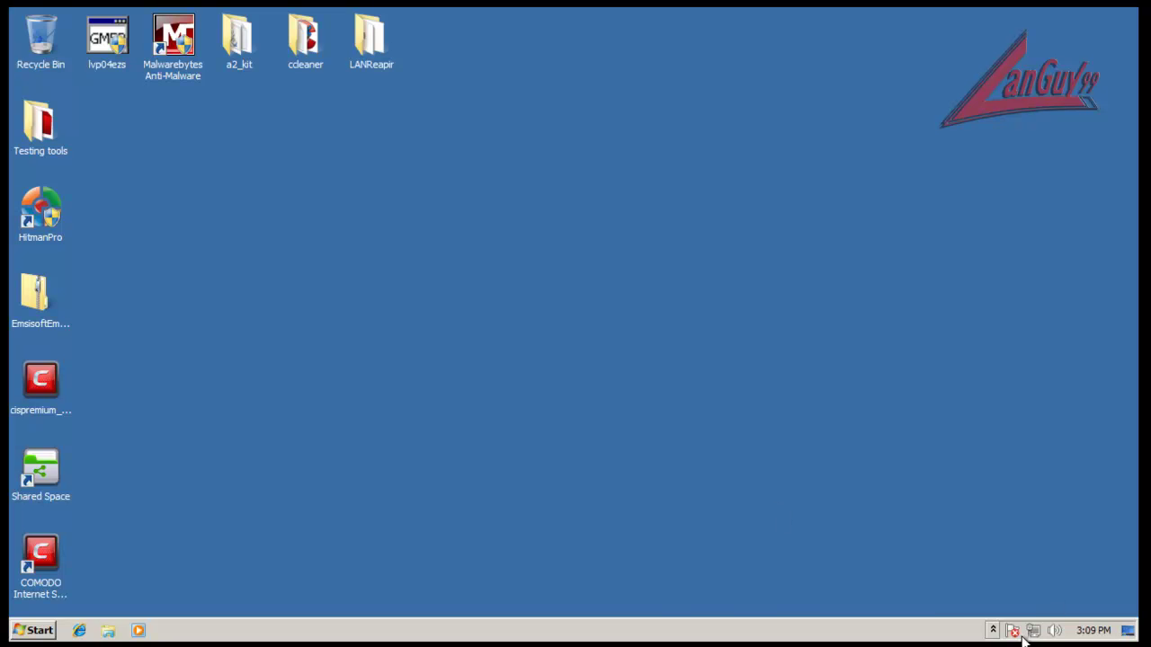
{"action": "left_click", "coordinate": [994, 630]}
{"action": "left_click", "coordinate": [994, 631]}
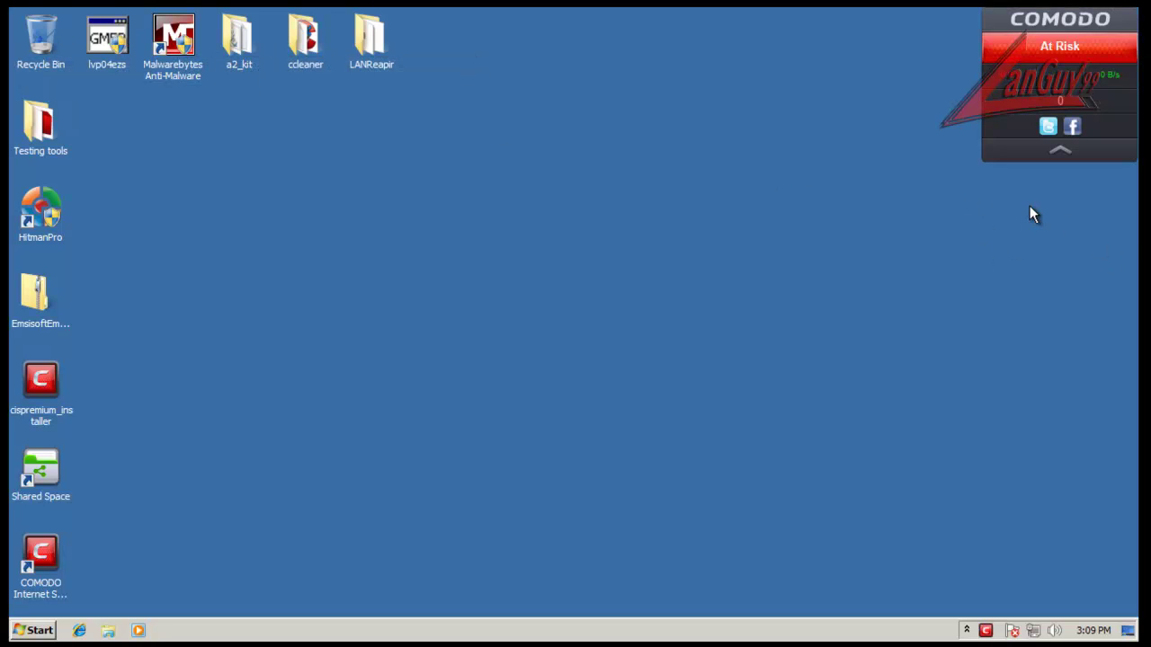
{"action": "left_click", "coordinate": [967, 632]}
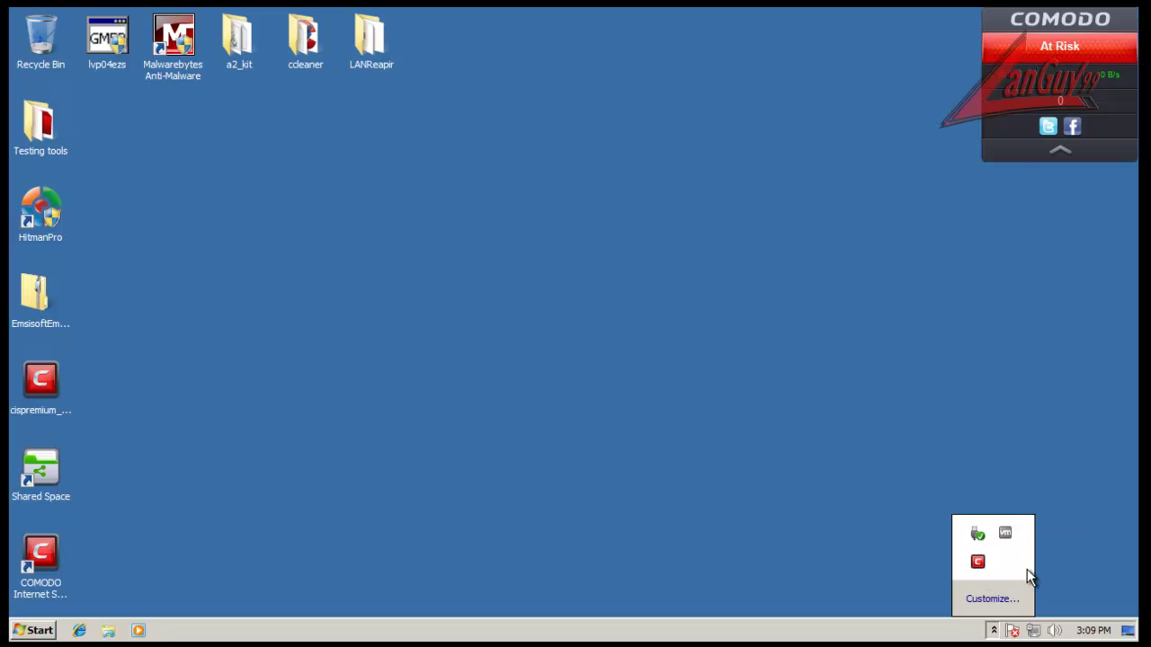
{"action": "left_click", "coordinate": [770, 544]}
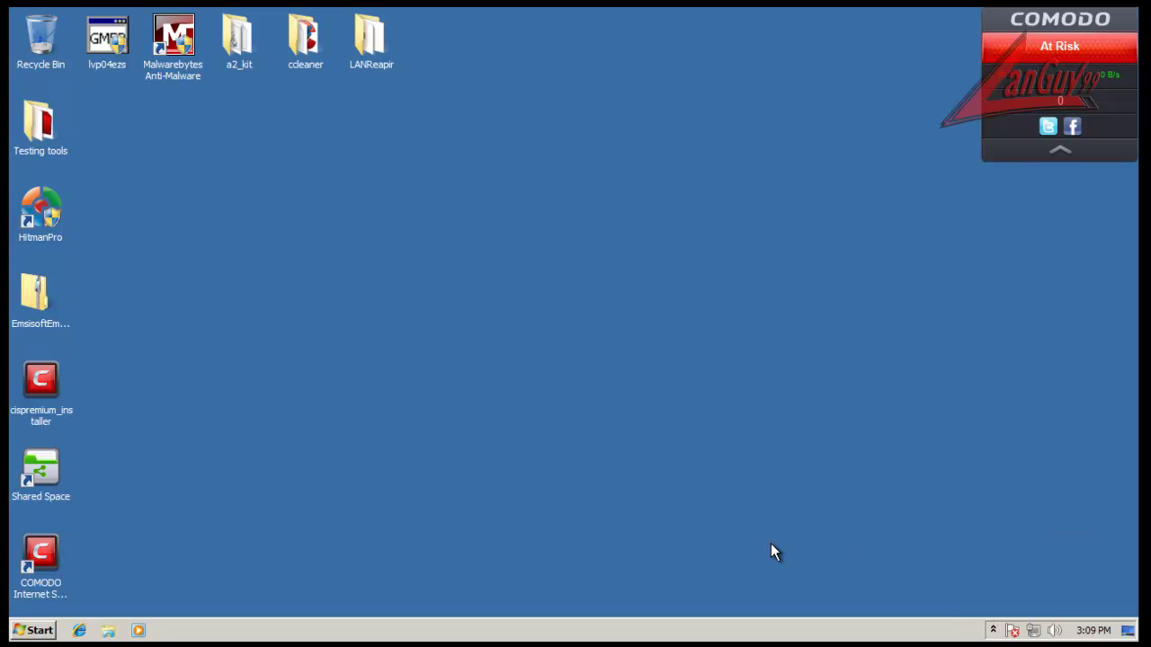
{"action": "left_click", "coordinate": [993, 630]}
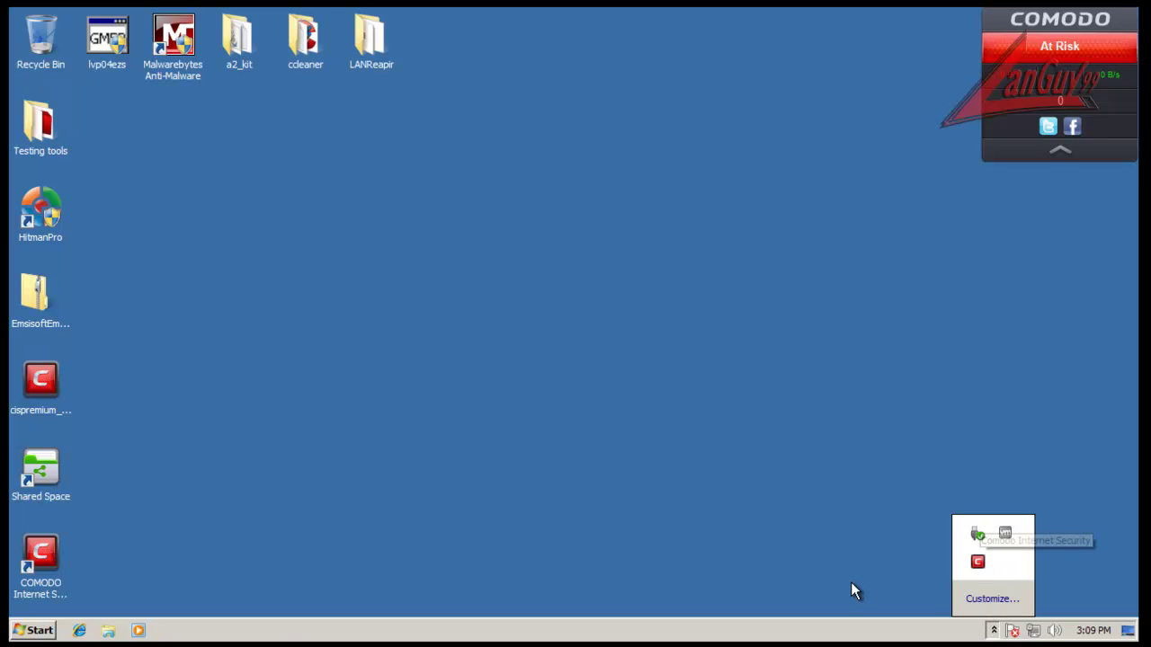
{"action": "double_click", "coordinate": [978, 563]}
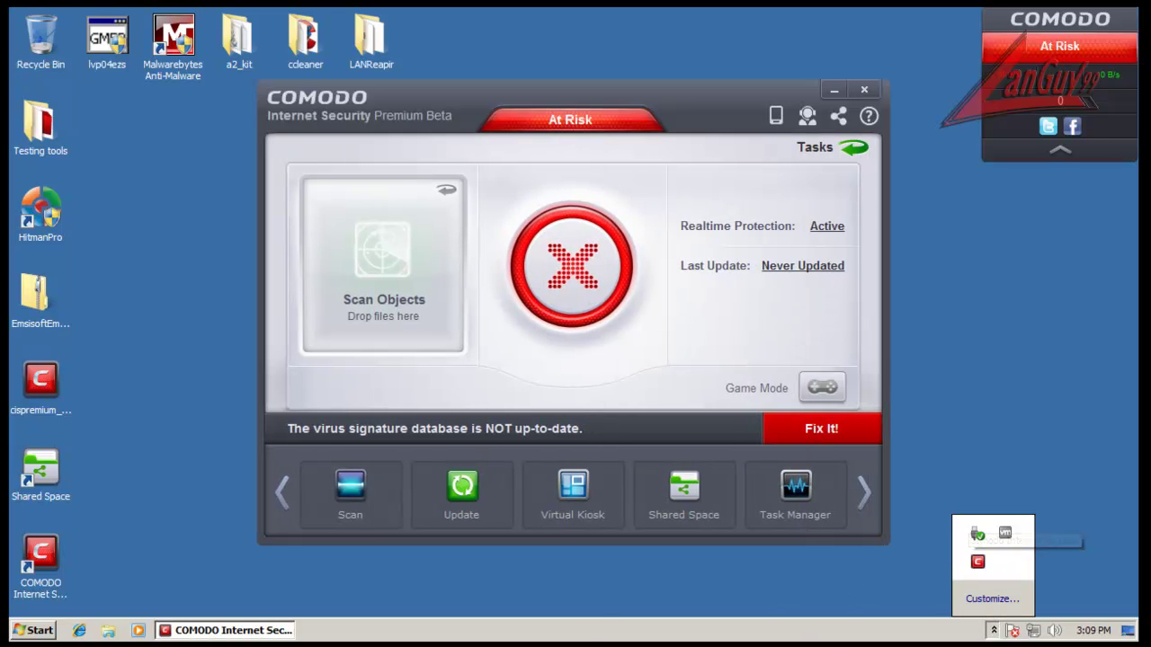
Step: Mark the detected network as 'I am at Work' and stop the signature scan at 12.5%
{"action": "left_click", "coordinate": [591, 587]}
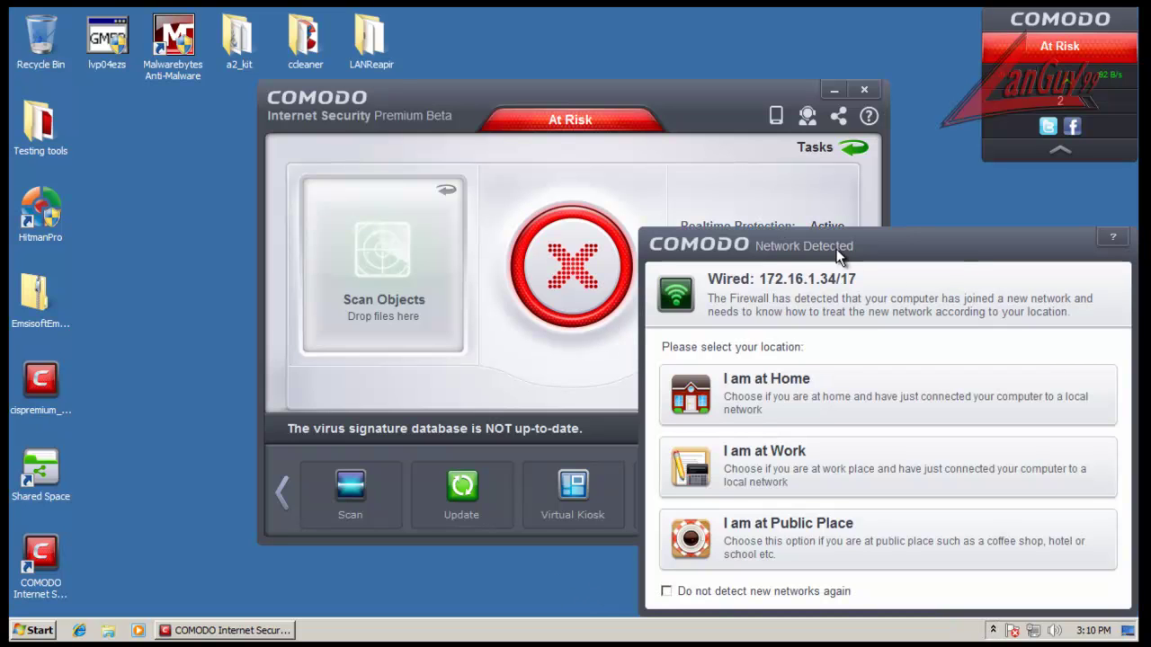
{"action": "left_click", "coordinate": [812, 465]}
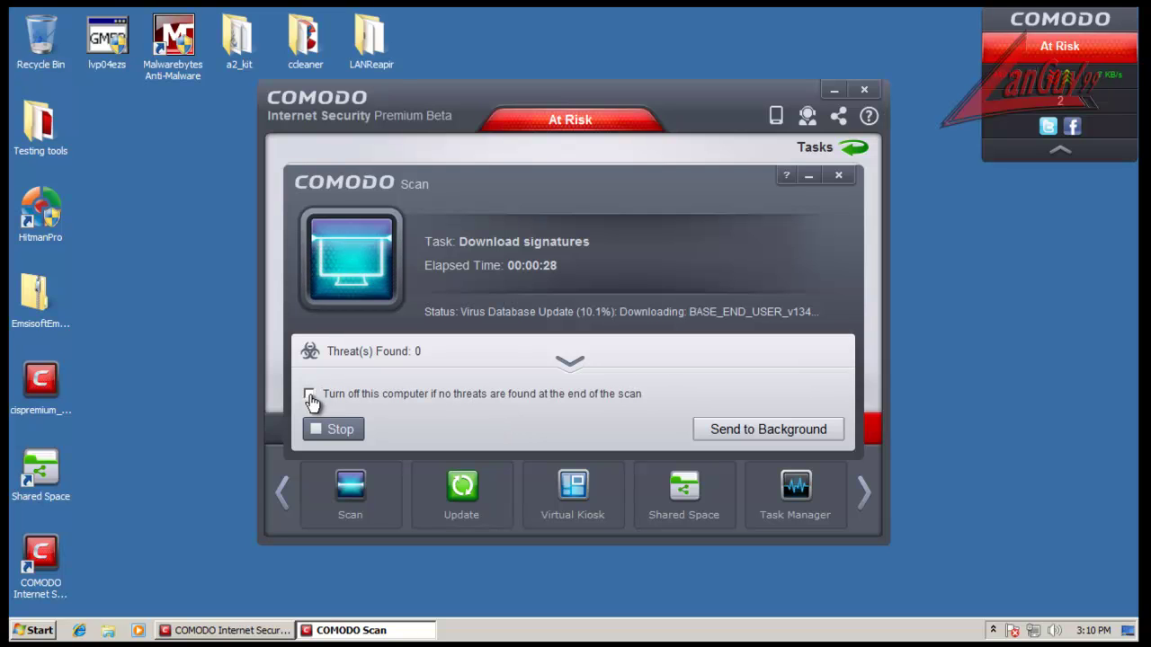
{"action": "left_click", "coordinate": [569, 367]}
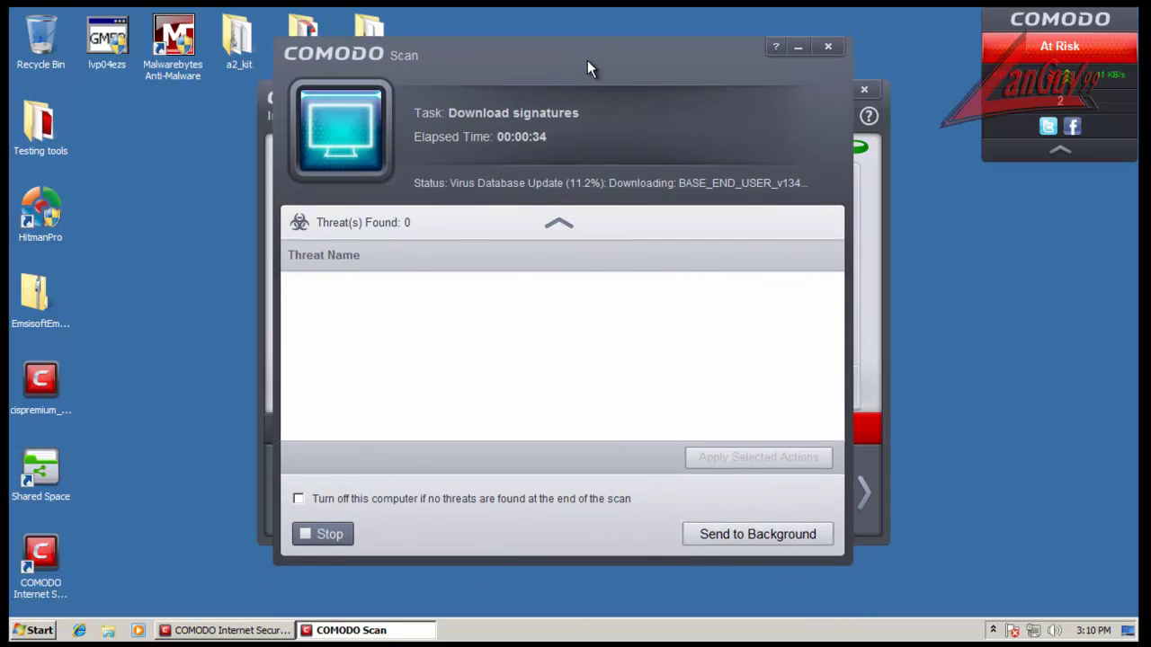
{"action": "left_click", "coordinate": [559, 222]}
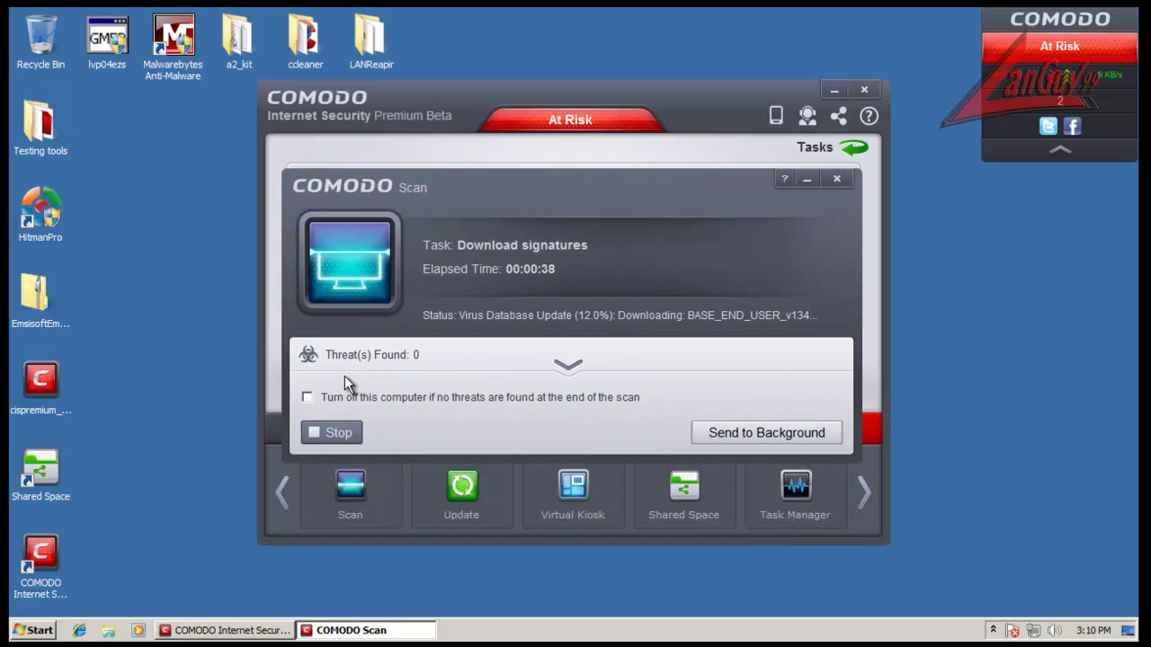
{"action": "left_click", "coordinate": [338, 436]}
{"action": "left_click", "coordinate": [565, 360]}
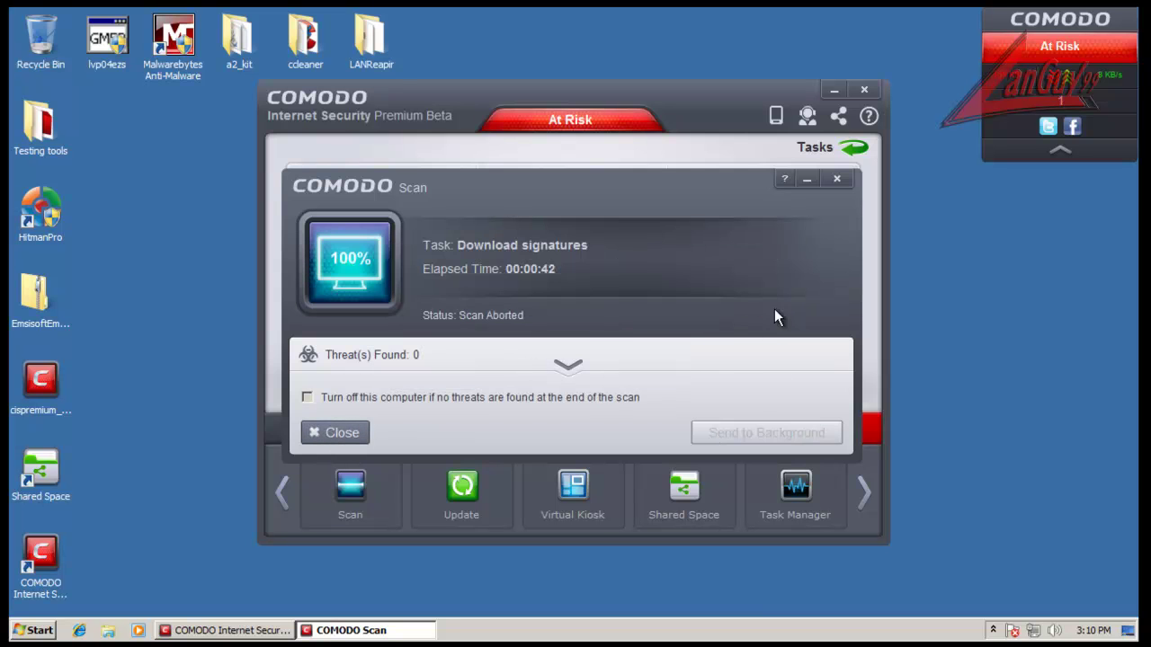
{"action": "left_click", "coordinate": [836, 179]}
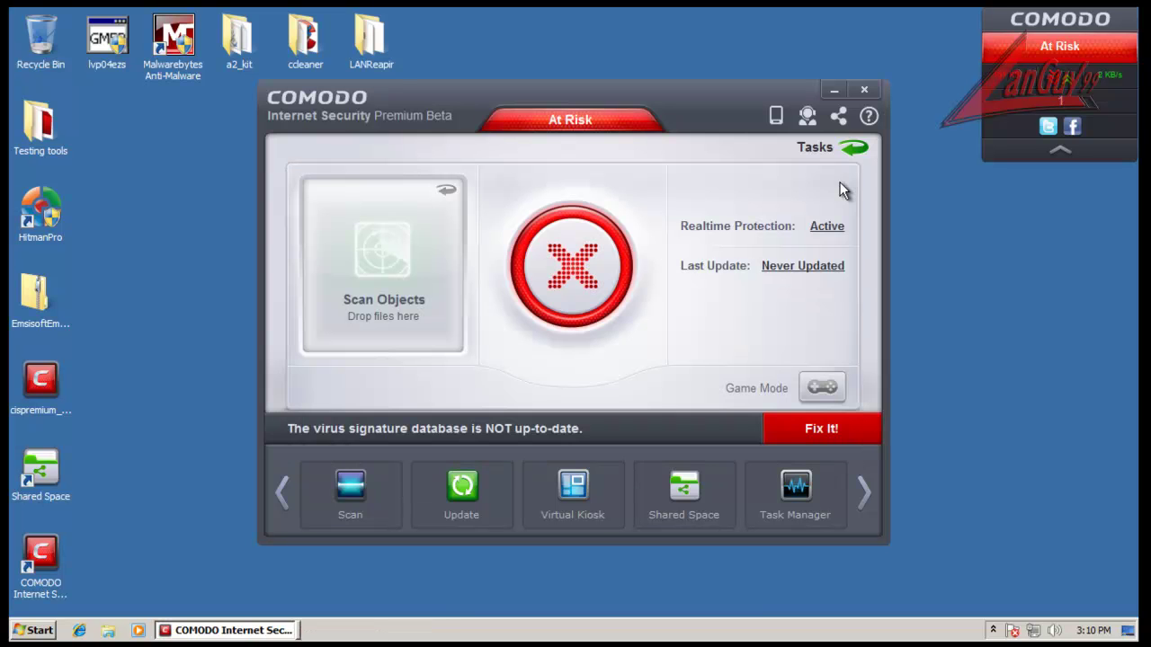
Step: Start a virus-signature update in the background and check it in the running tasks list
{"action": "left_click", "coordinate": [803, 268]}
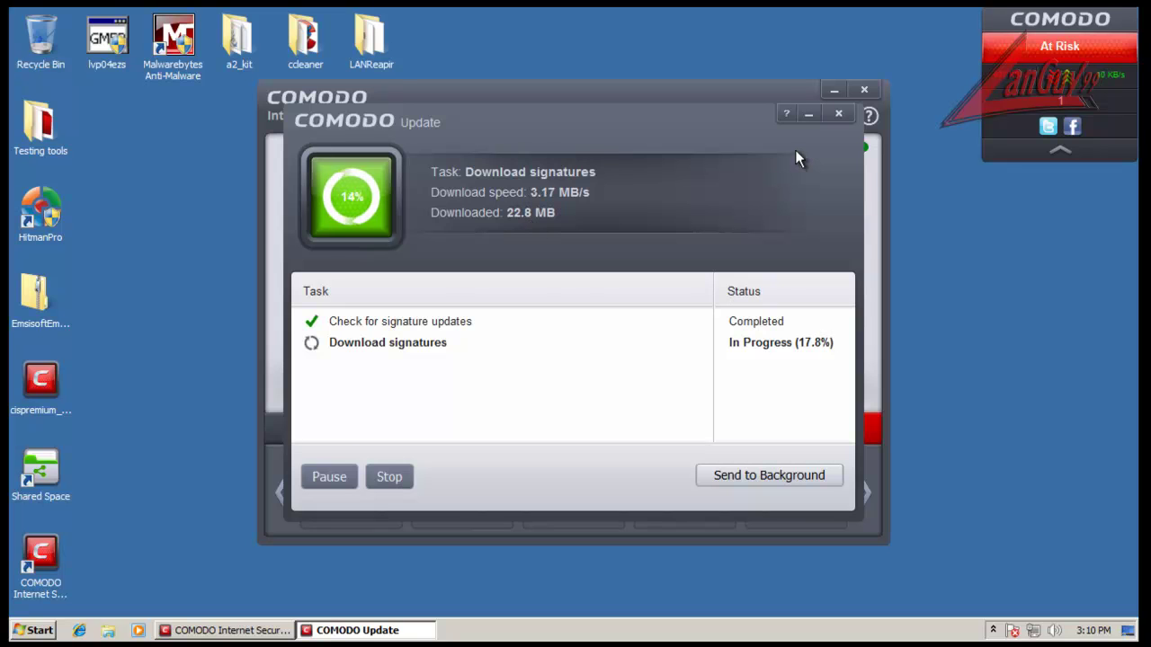
{"action": "left_click", "coordinate": [844, 117]}
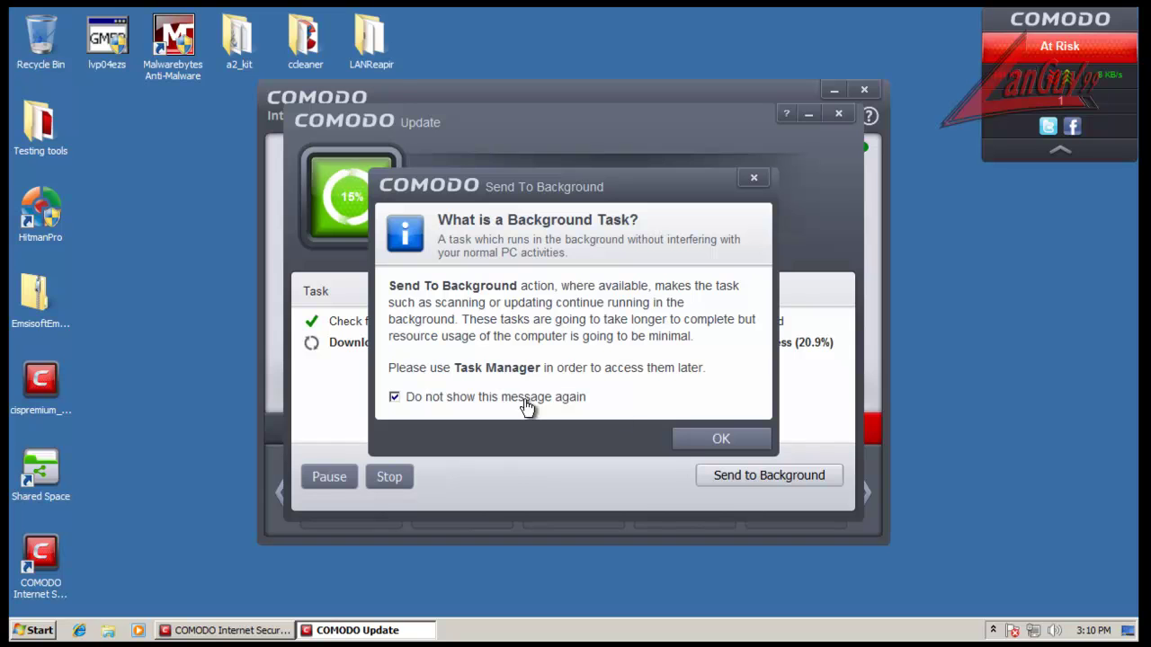
{"action": "left_click", "coordinate": [689, 438]}
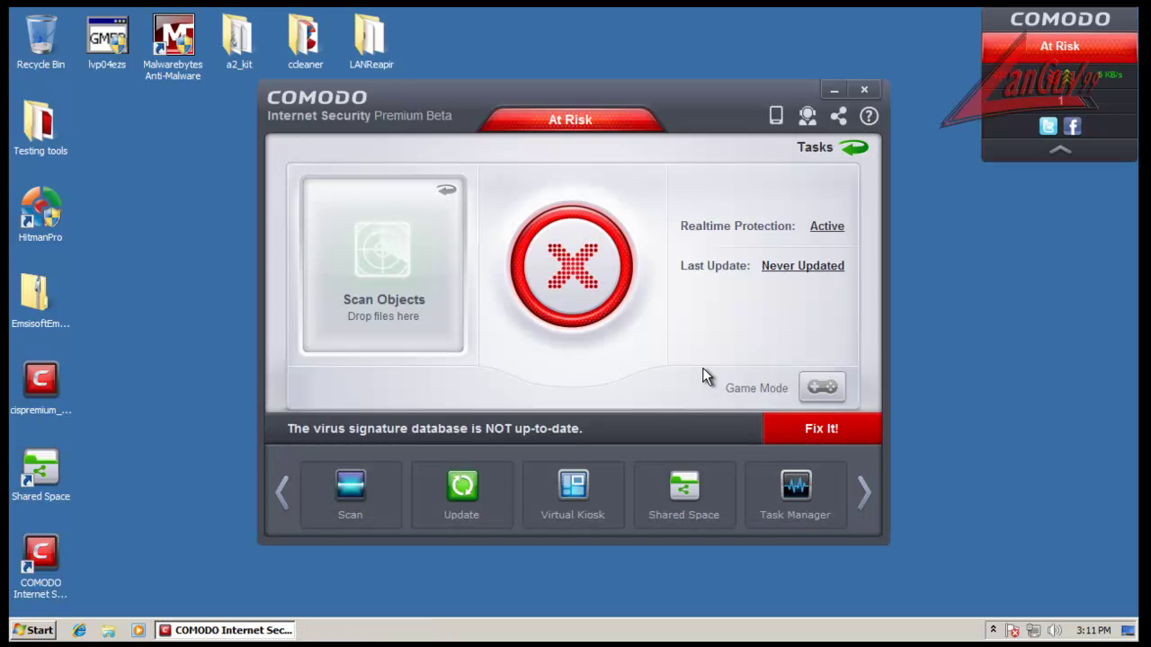
{"action": "left_click", "coordinate": [793, 504]}
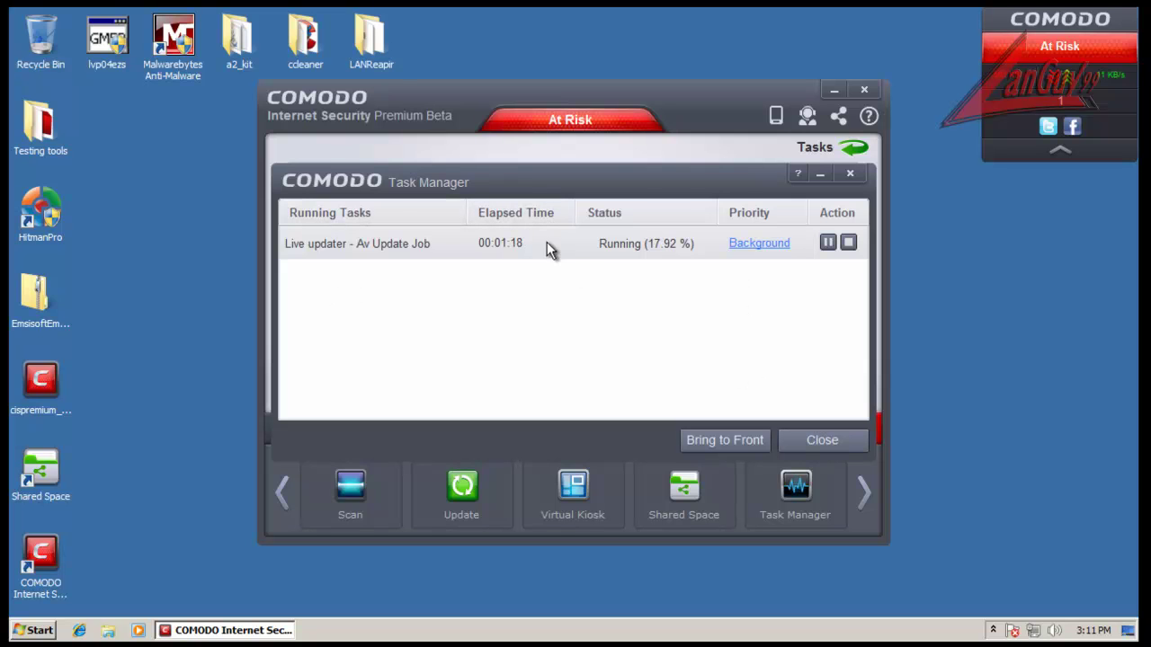
{"action": "left_click", "coordinate": [706, 446]}
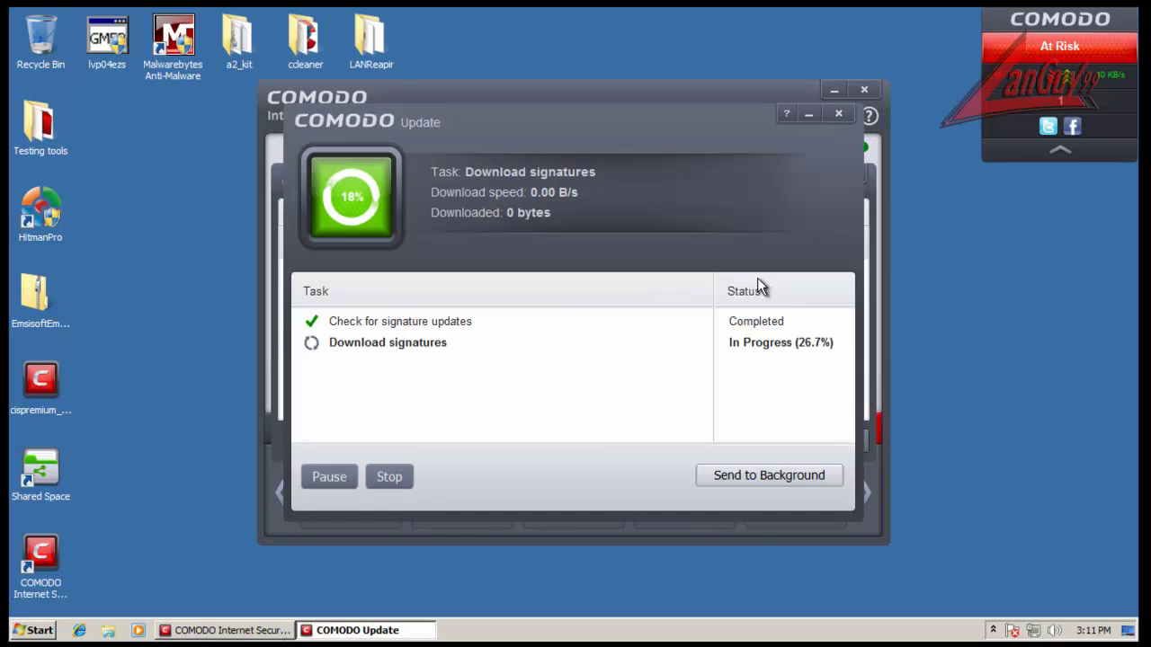
{"action": "left_click", "coordinate": [737, 475]}
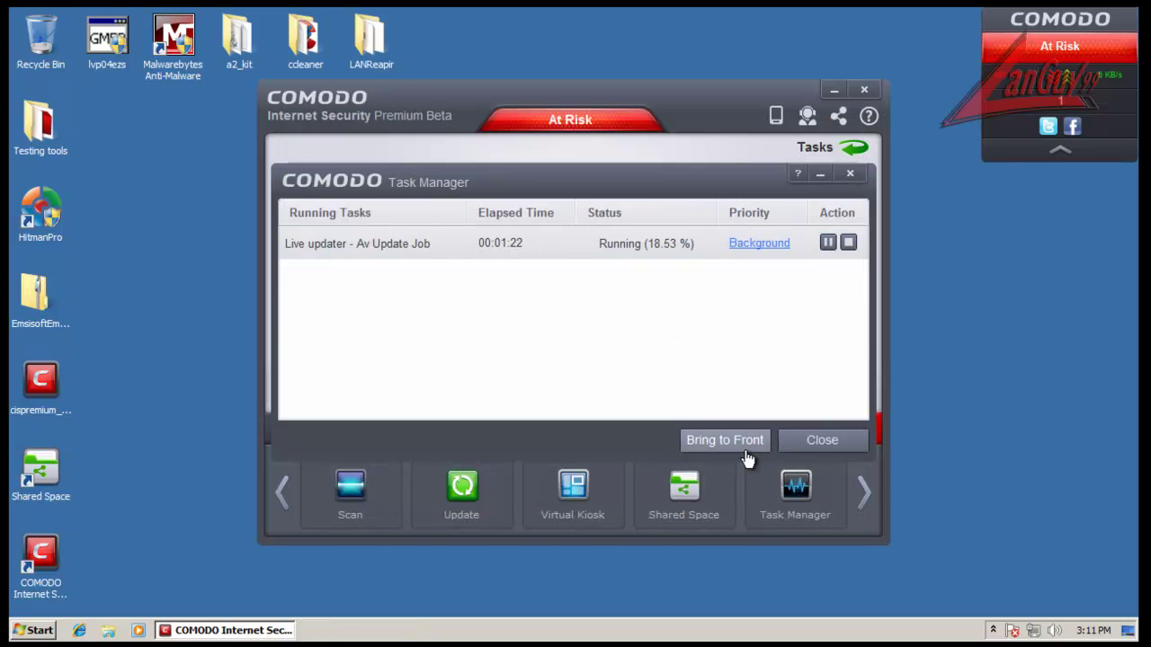
{"action": "left_click", "coordinate": [814, 441]}
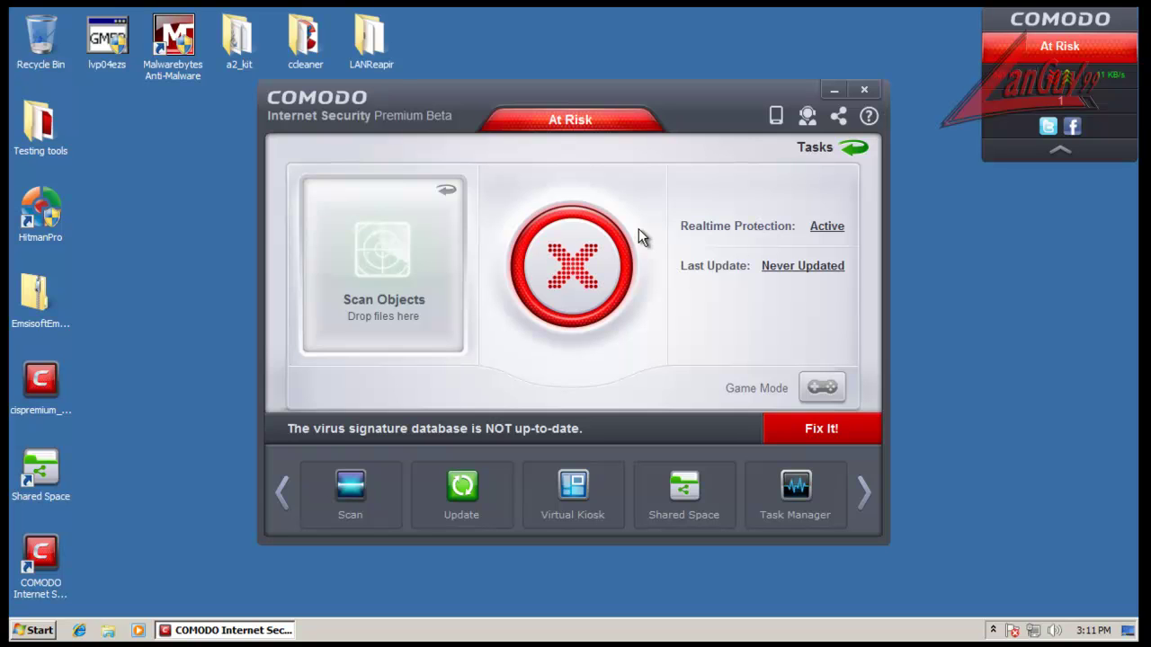
Step: Open the empty Shared Space folder, move its window aside, and close it
{"action": "left_click", "coordinate": [669, 505]}
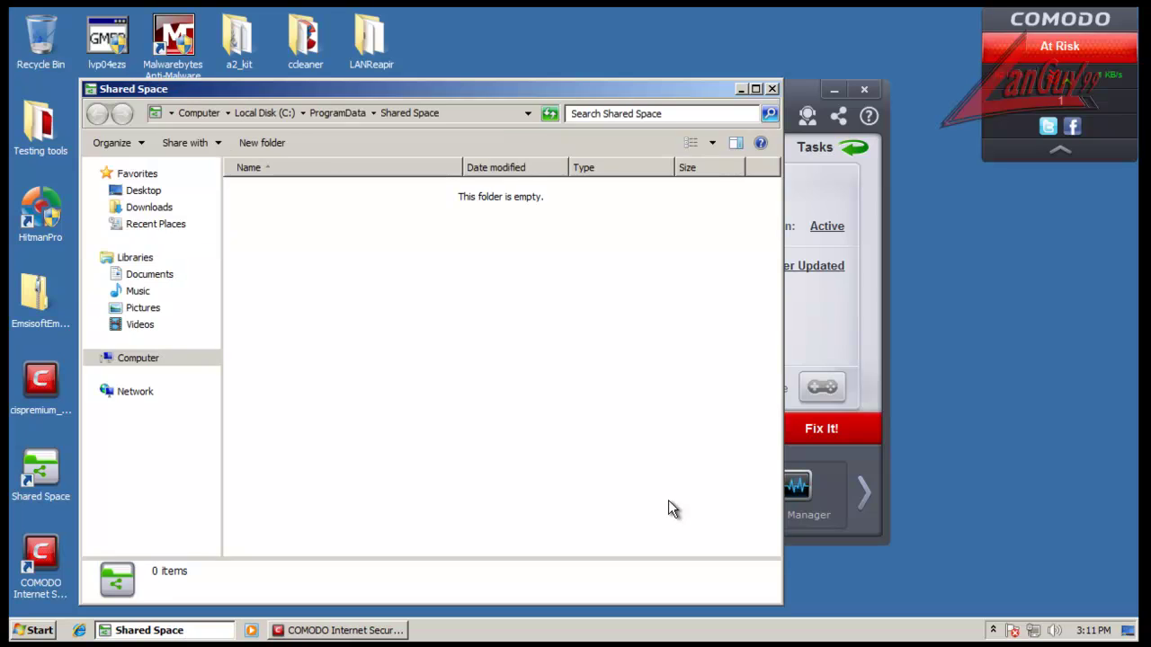
{"action": "left_click_drag", "start_coordinate": [533, 87], "coordinate": [610, 78]}
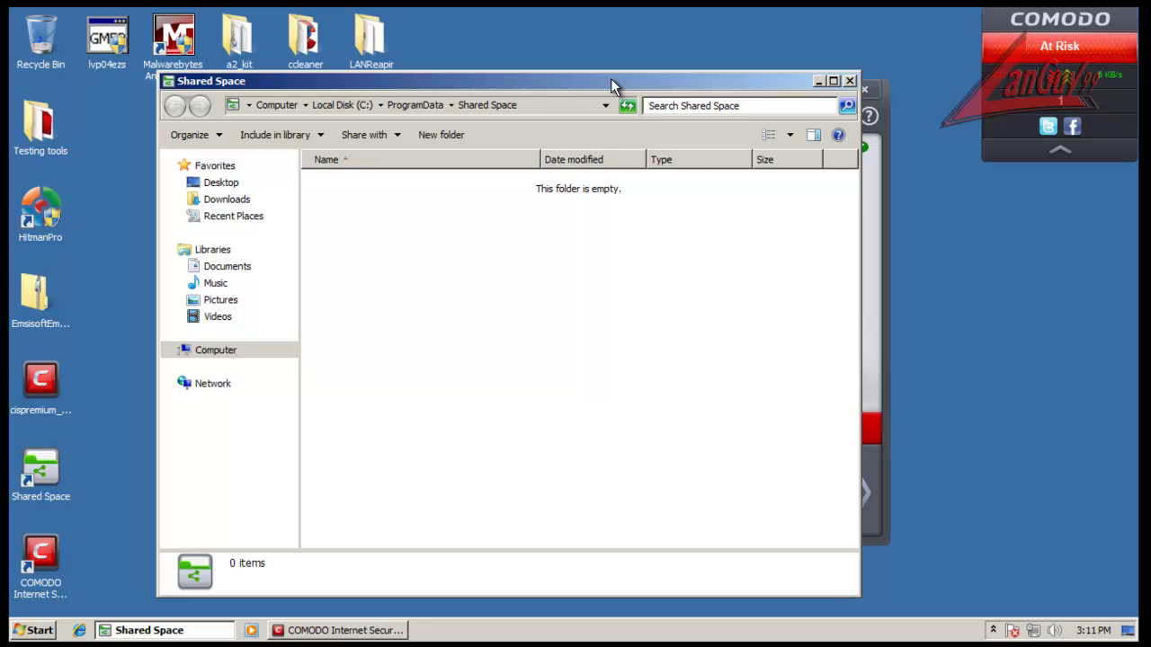
{"action": "left_click", "coordinate": [849, 81]}
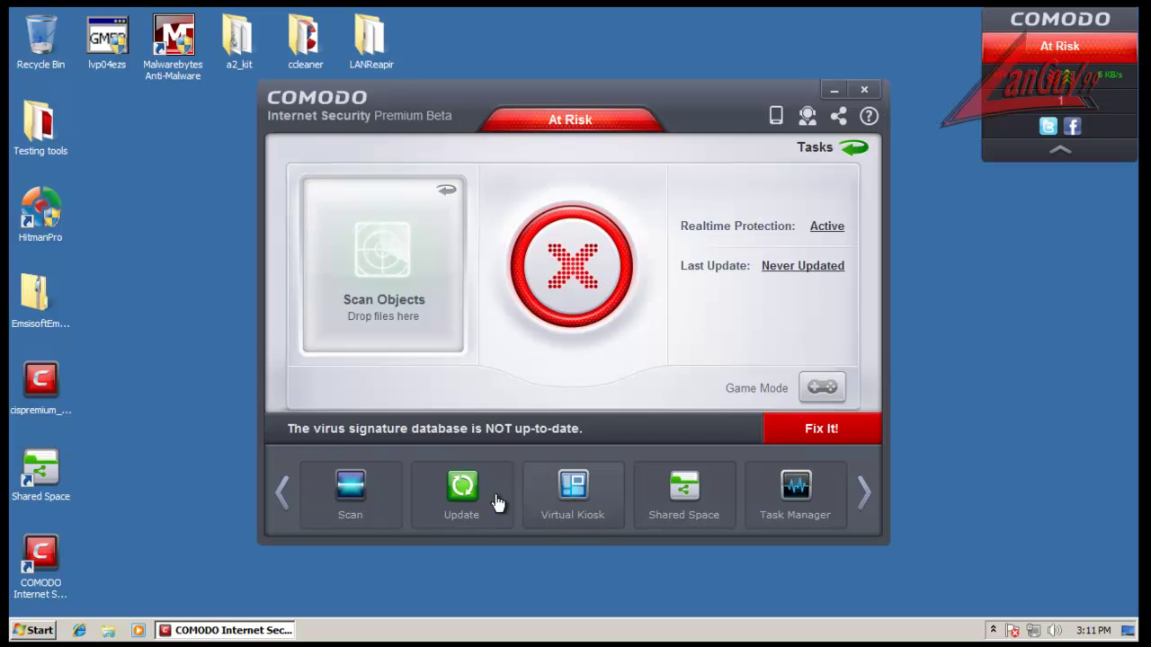
Step: Cancel the scan choices, check About showing version 6.0.249017.2500, then switch to Tasks
{"action": "left_click", "coordinate": [372, 500]}
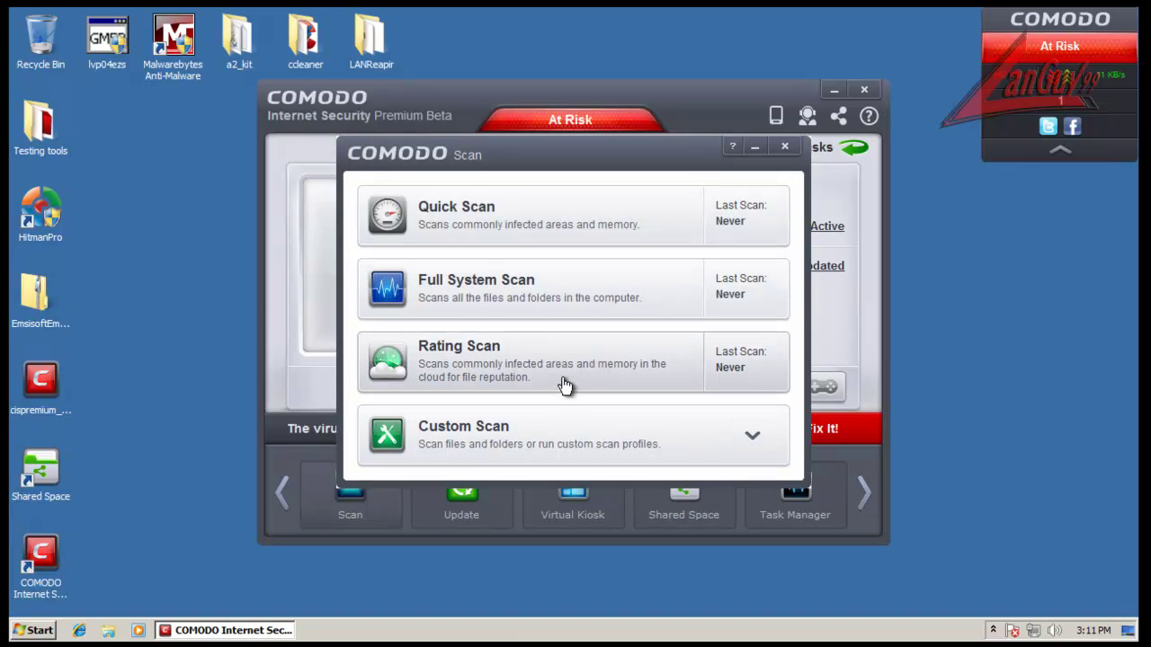
{"action": "left_click", "coordinate": [781, 145]}
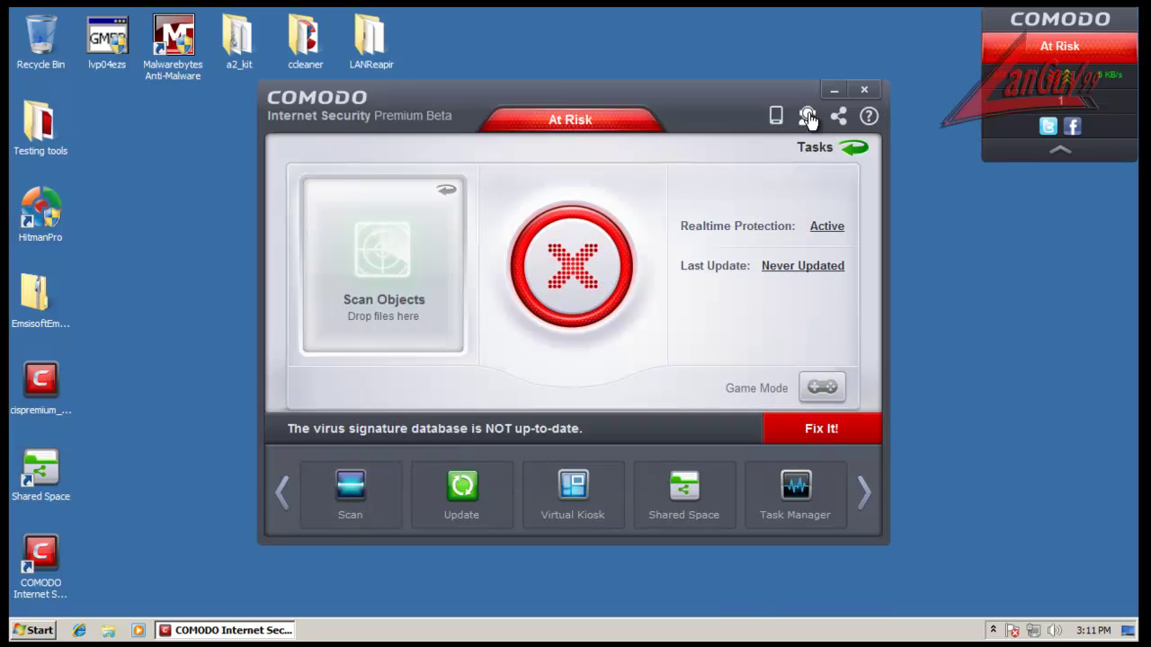
{"action": "left_click", "coordinate": [869, 117]}
{"action": "mouse_move", "coordinate": [888, 151]}
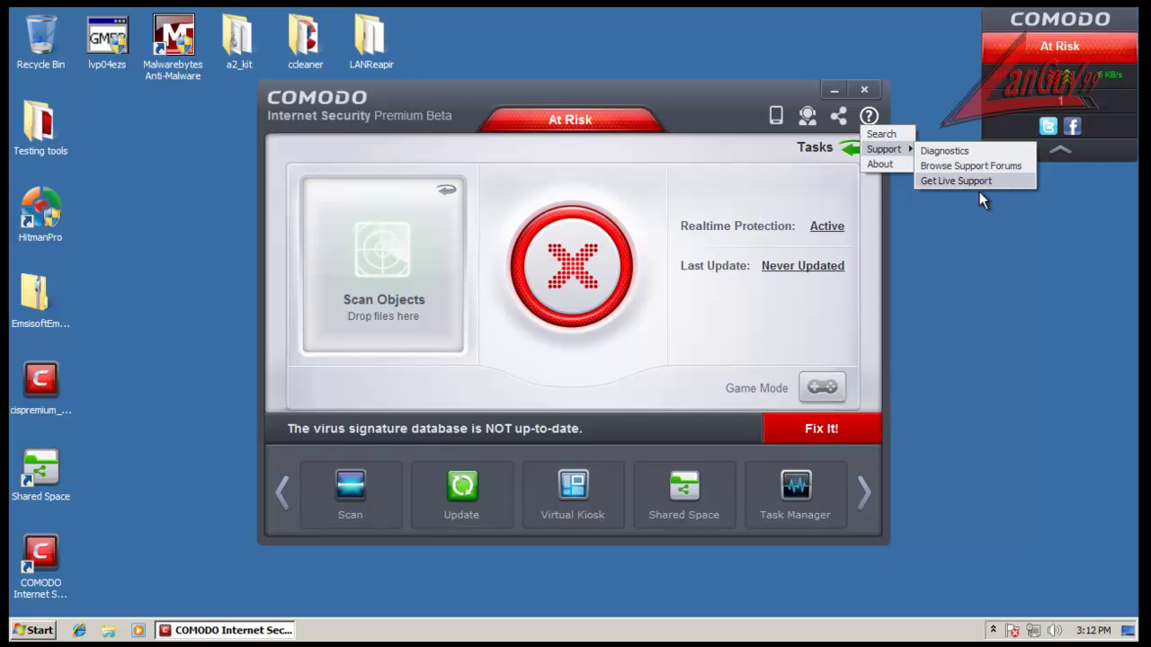
{"action": "left_click", "coordinate": [885, 165]}
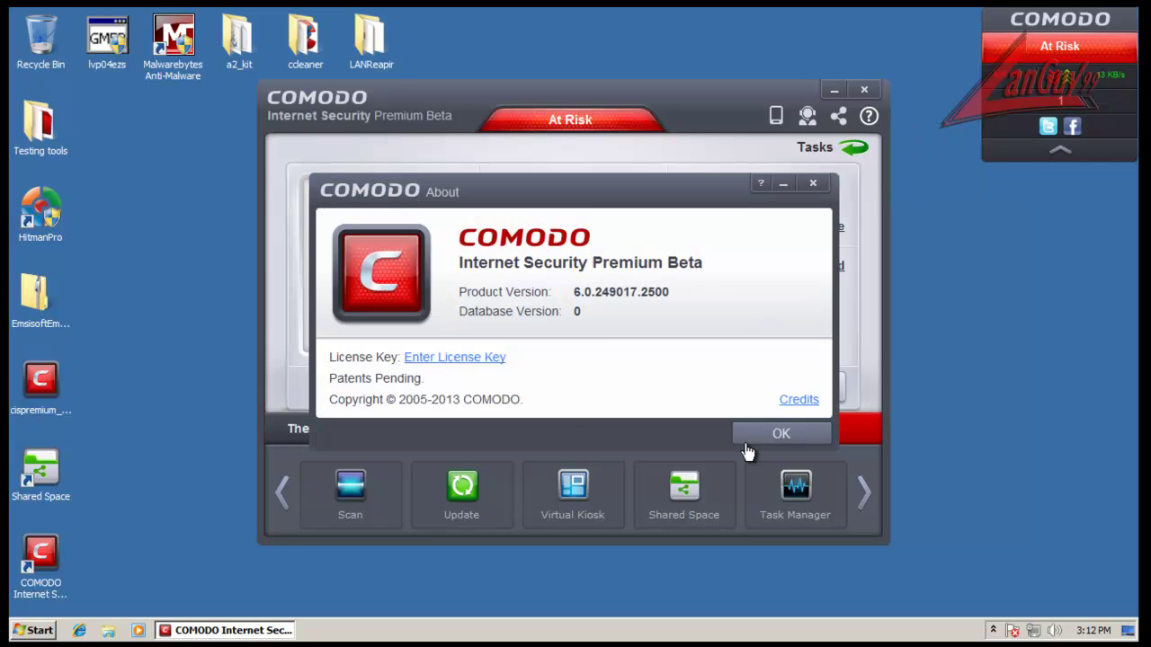
{"action": "left_click", "coordinate": [775, 435]}
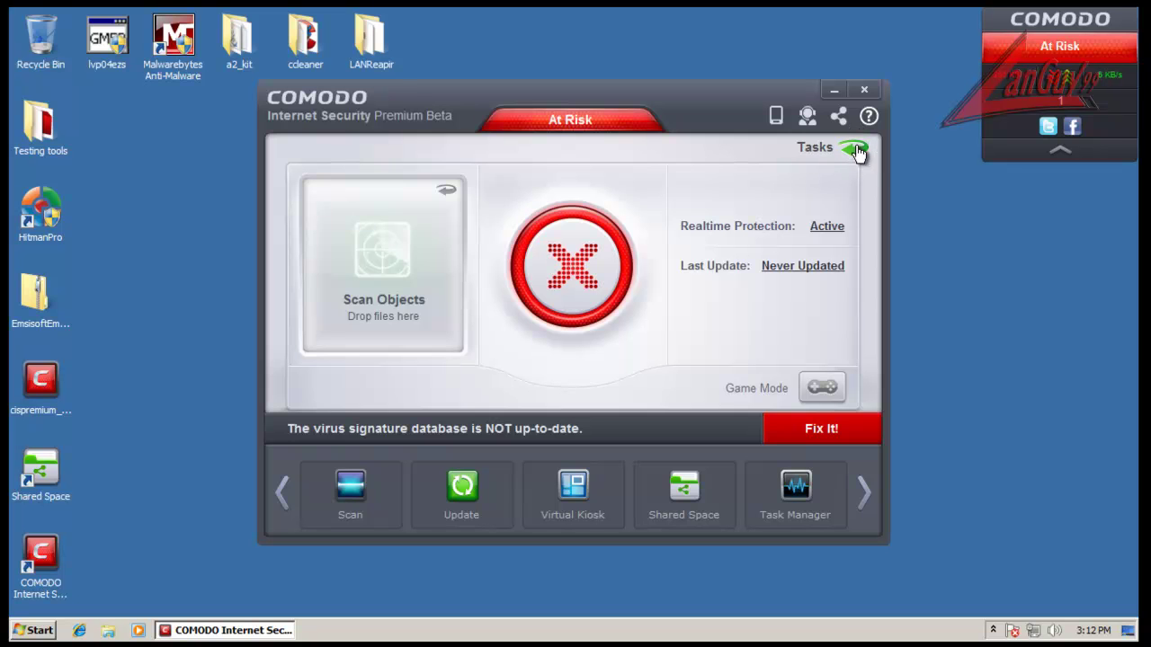
{"action": "left_click", "coordinate": [855, 150]}
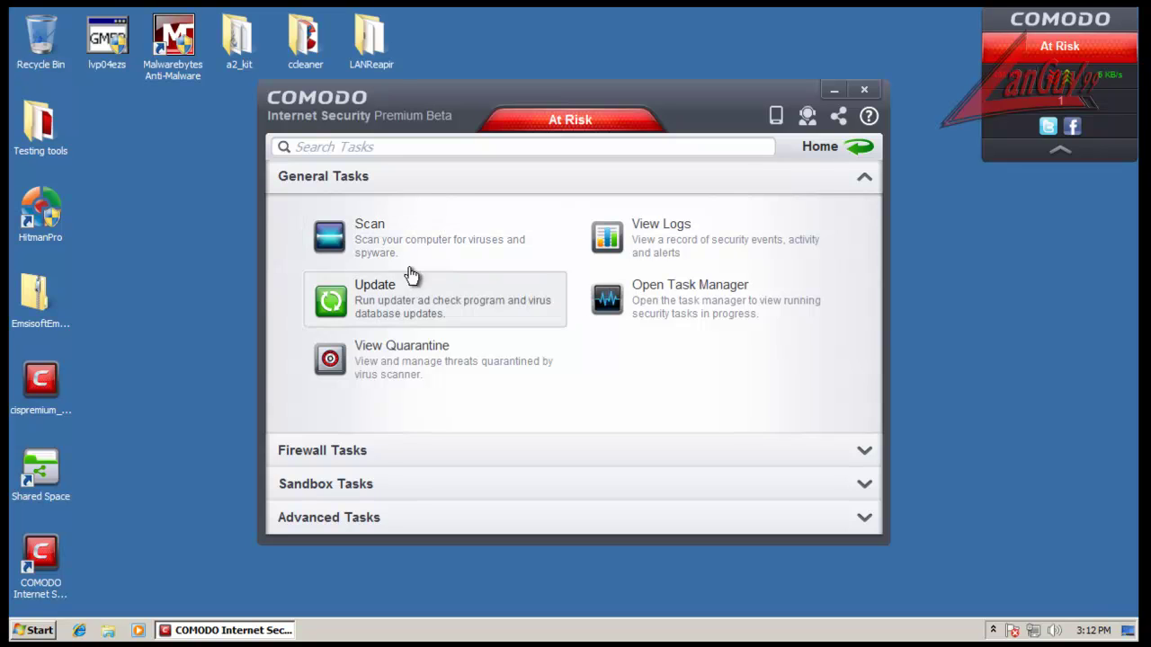
Step: Check the empty quarantine list and its item actions, then close it
{"action": "left_click", "coordinate": [423, 355]}
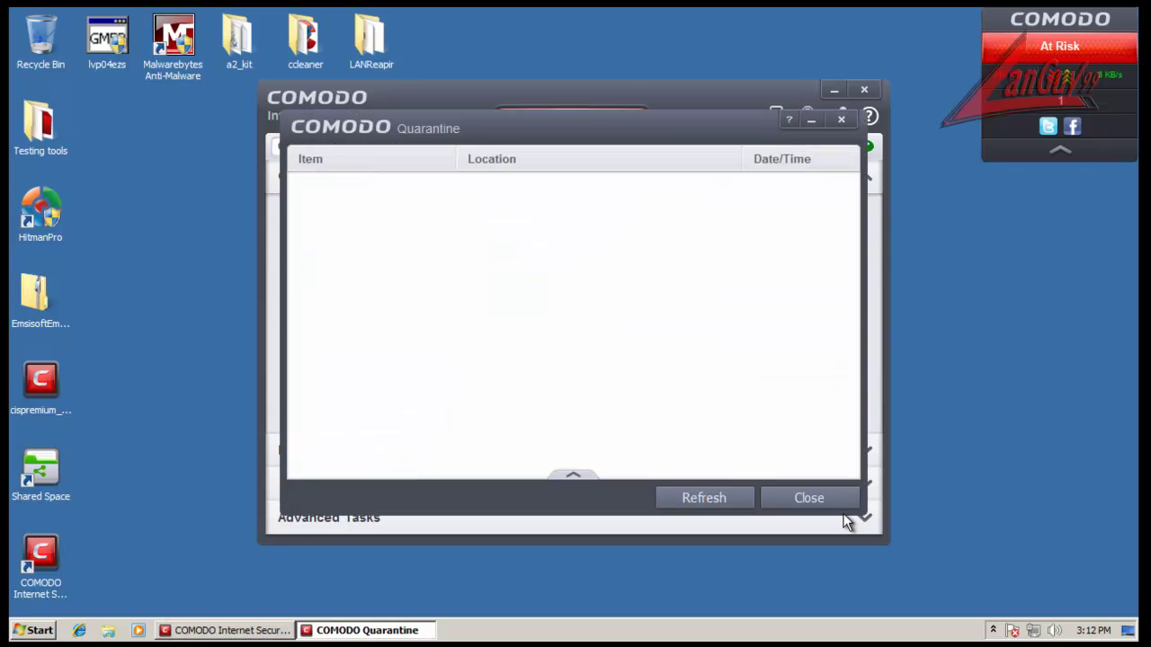
{"action": "left_click", "coordinate": [817, 502]}
{"action": "left_click", "coordinate": [429, 360]}
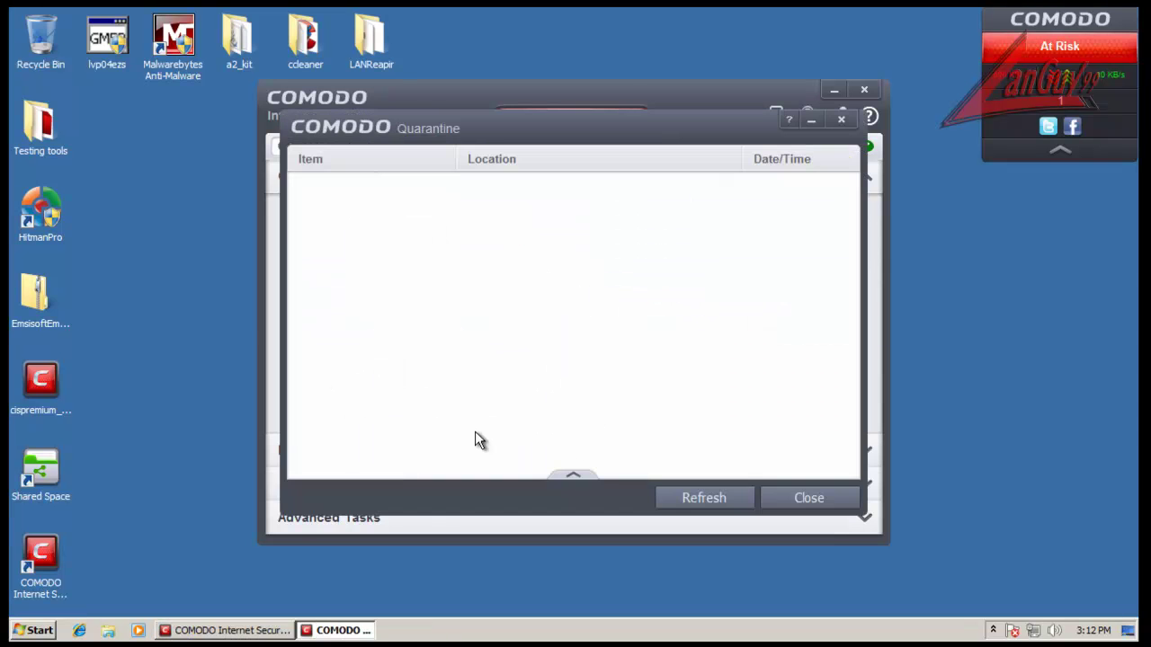
{"action": "left_click", "coordinate": [574, 476]}
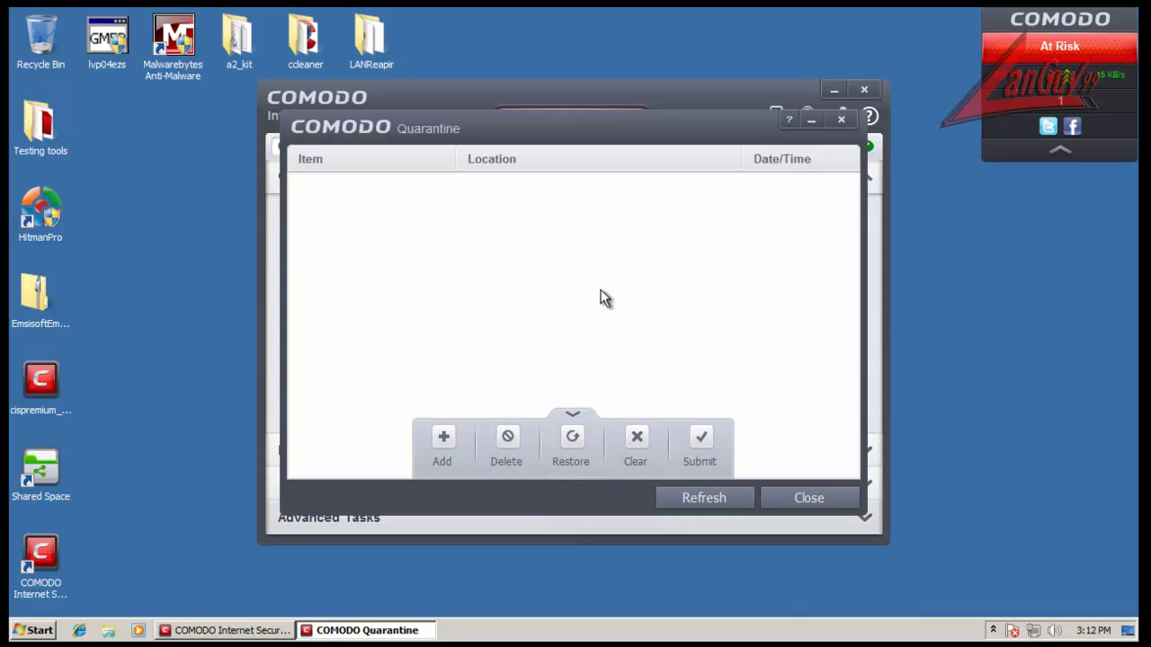
{"action": "left_click", "coordinate": [573, 416]}
{"action": "left_click", "coordinate": [814, 500]}
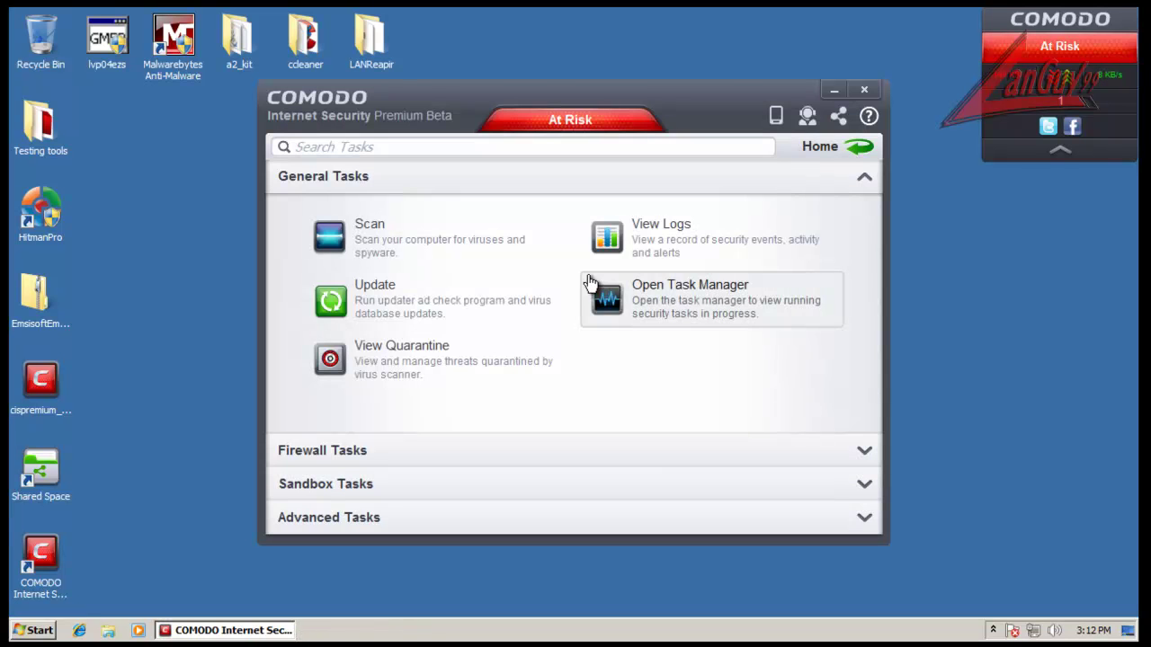
Step: Review the firewall, antivirus, alerts and tasks event logs, all empty, then close them
{"action": "left_click", "coordinate": [591, 232]}
{"action": "left_click_drag", "start_coordinate": [416, 41], "coordinate": [500, 71]}
{"action": "left_click", "coordinate": [430, 144]}
{"action": "left_click", "coordinate": [356, 140]}
{"action": "left_click", "coordinate": [205, 232]}
{"action": "left_click", "coordinate": [214, 244]}
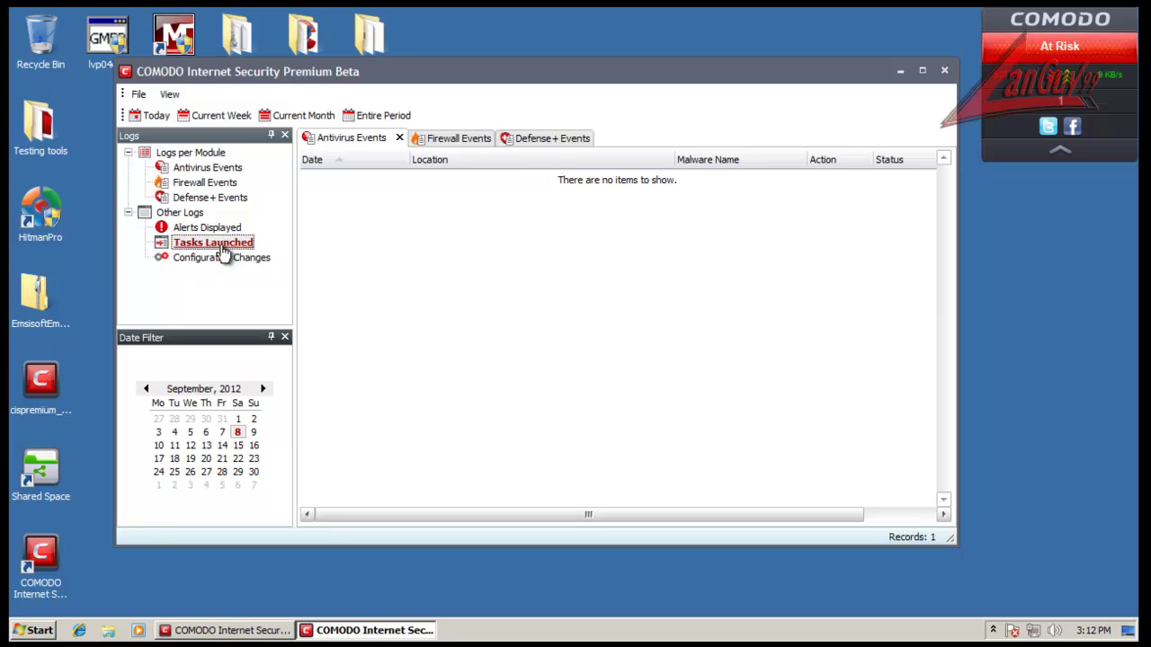
{"action": "left_click", "coordinate": [943, 69]}
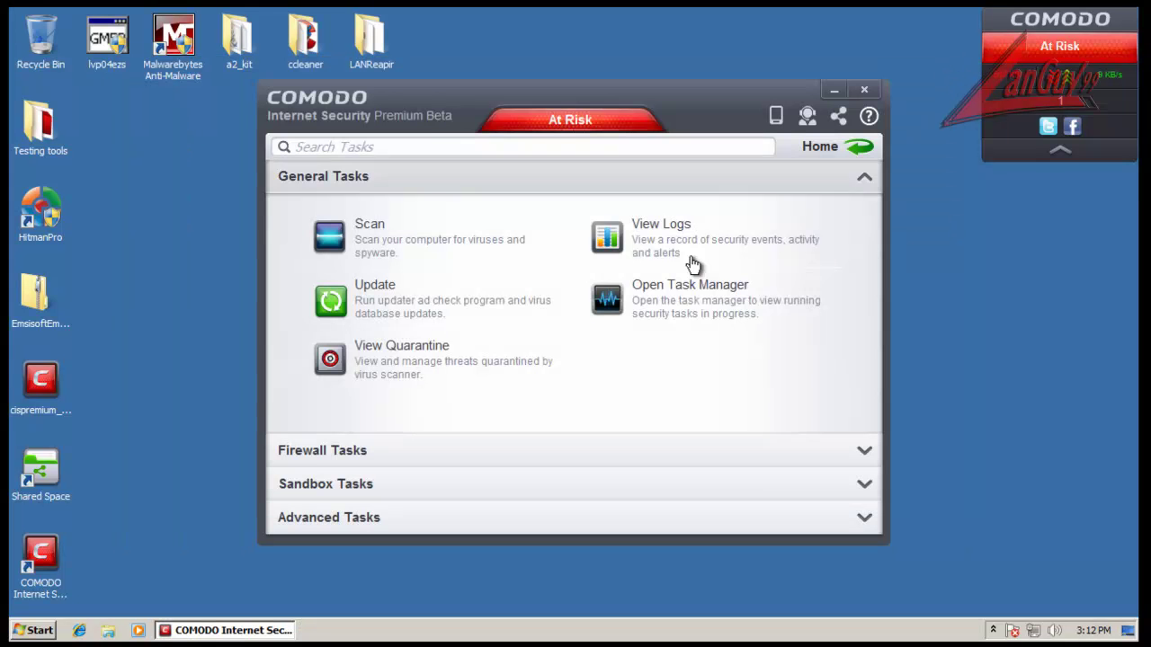
Step: View the running update task, close it, and expand Firewall Tasks
{"action": "left_click", "coordinate": [662, 312]}
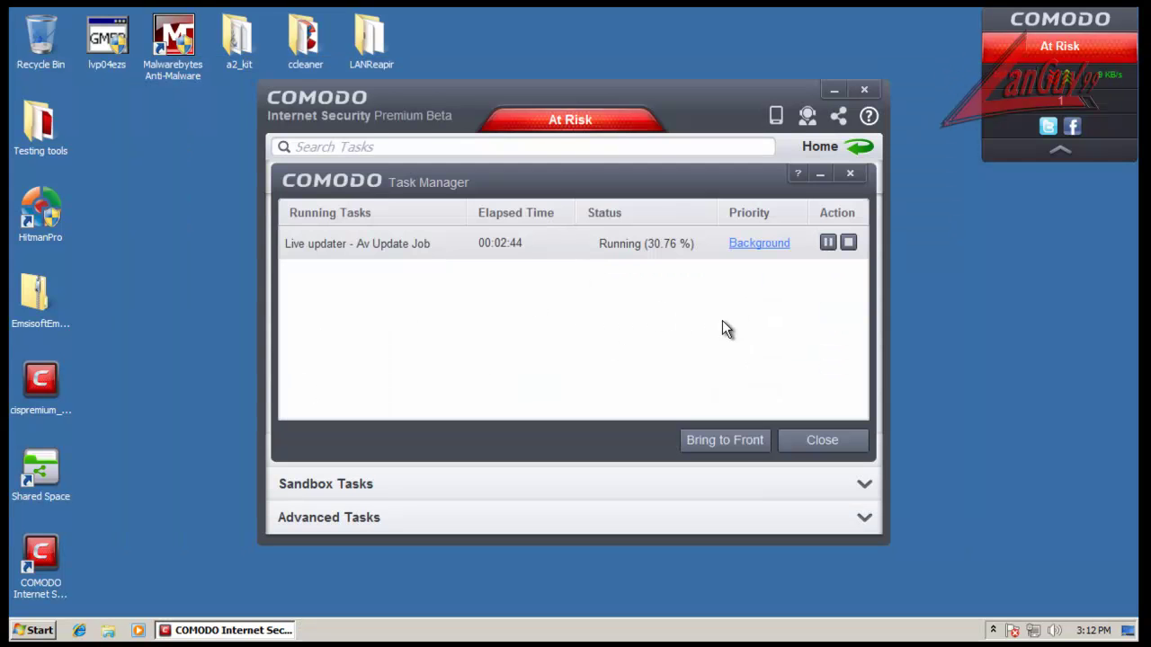
{"action": "left_click", "coordinate": [832, 444]}
{"action": "left_click", "coordinate": [348, 450]}
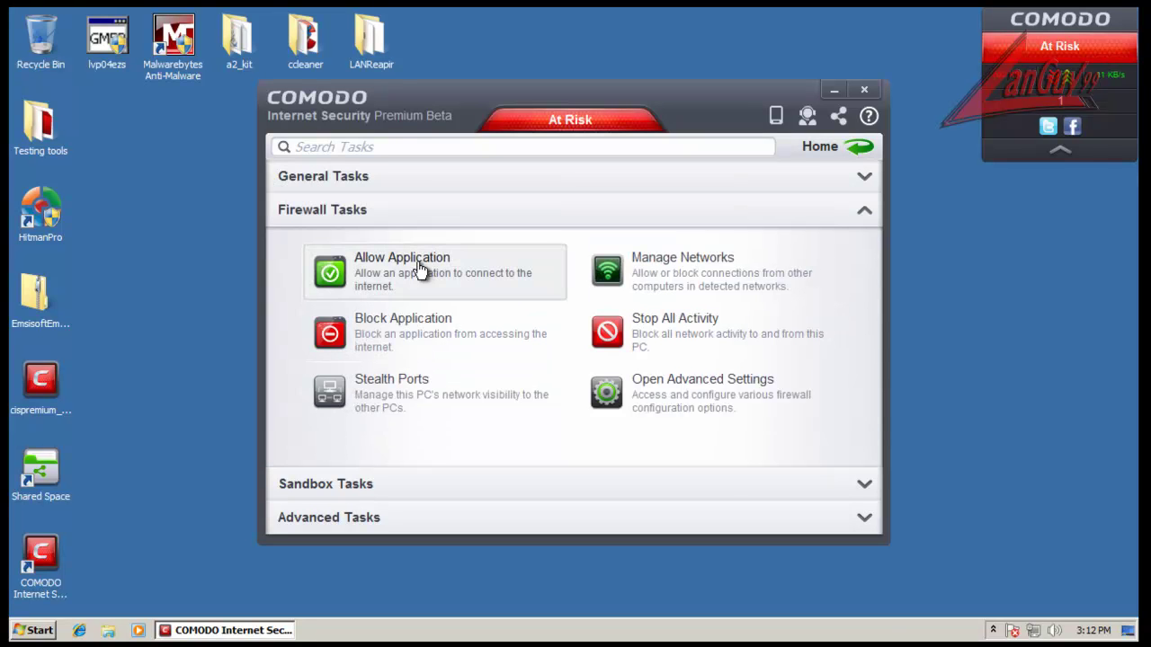
{"action": "left_click", "coordinate": [413, 390]}
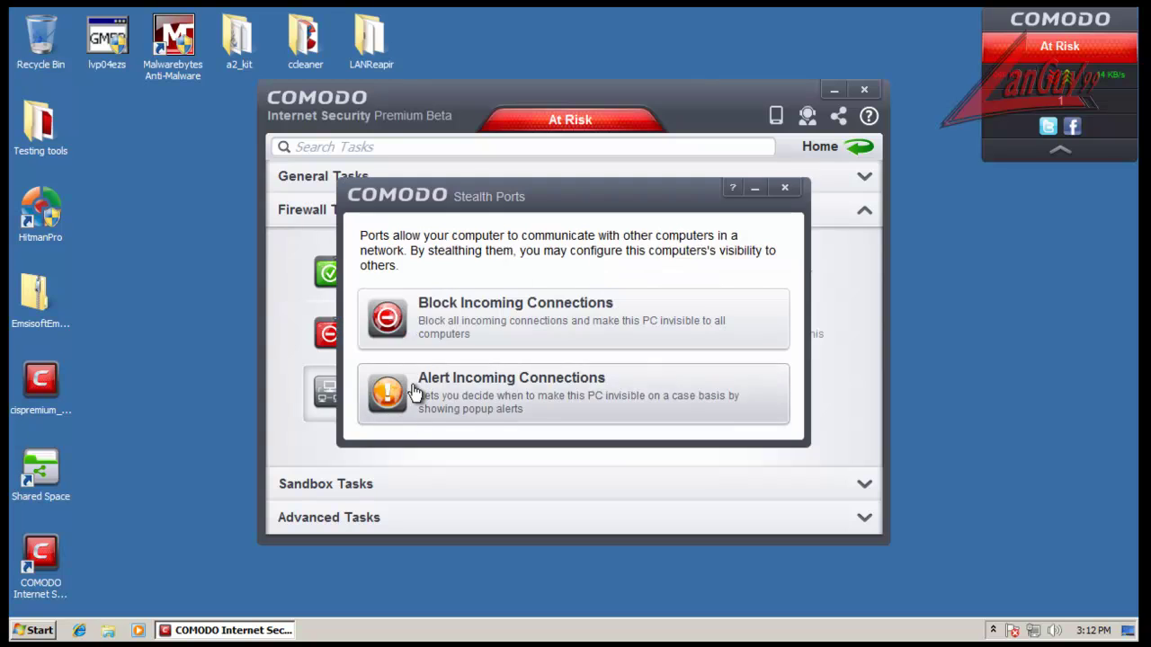
{"action": "left_click", "coordinate": [787, 189]}
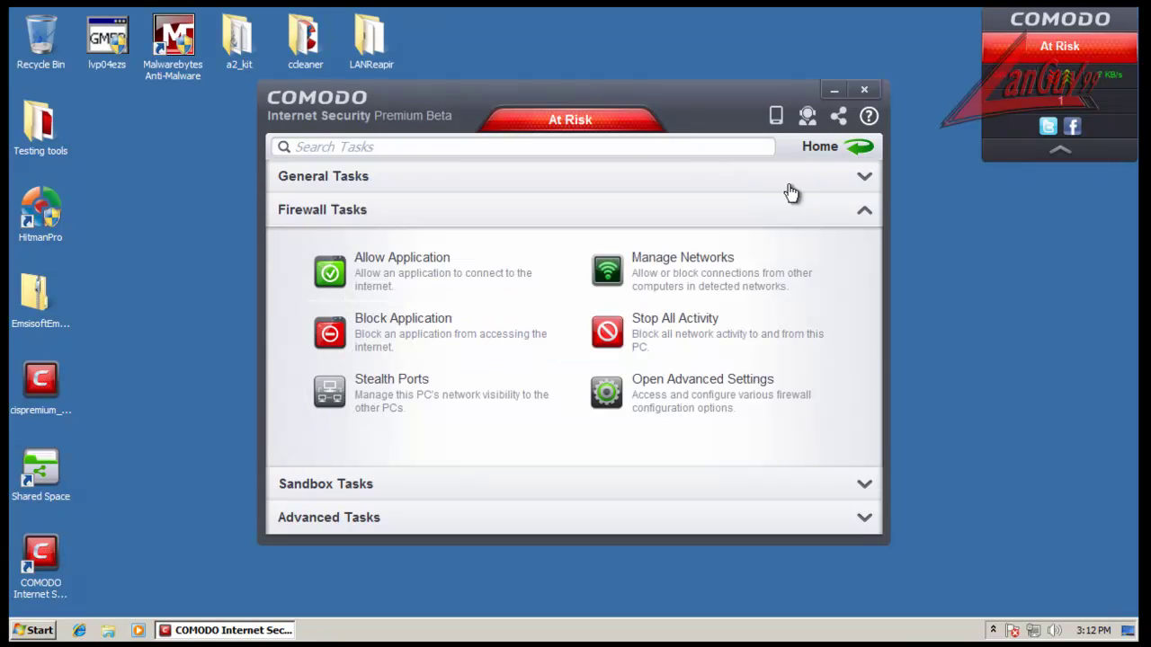
{"action": "left_click", "coordinate": [679, 278]}
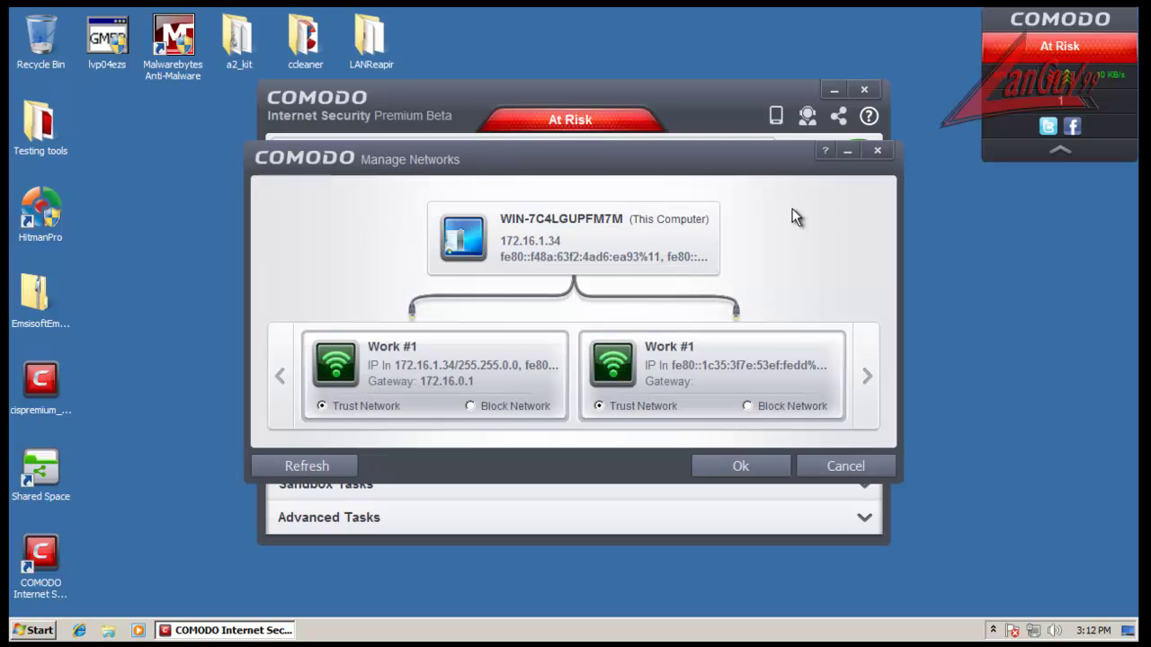
{"action": "left_click", "coordinate": [845, 466]}
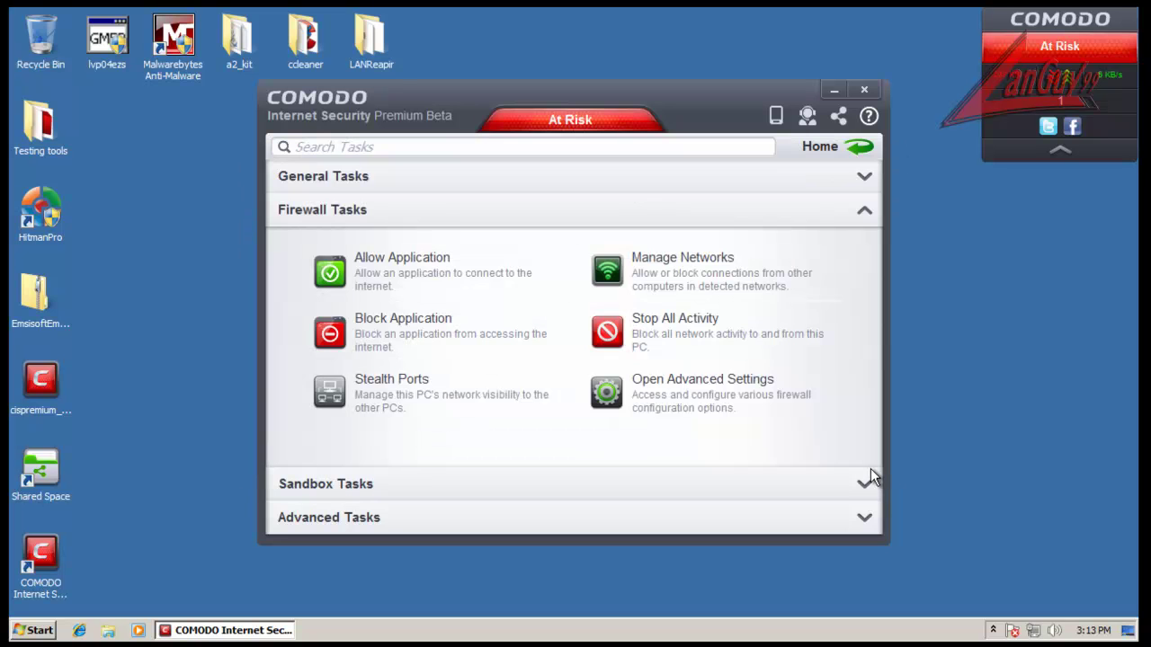
{"action": "left_click", "coordinate": [683, 406]}
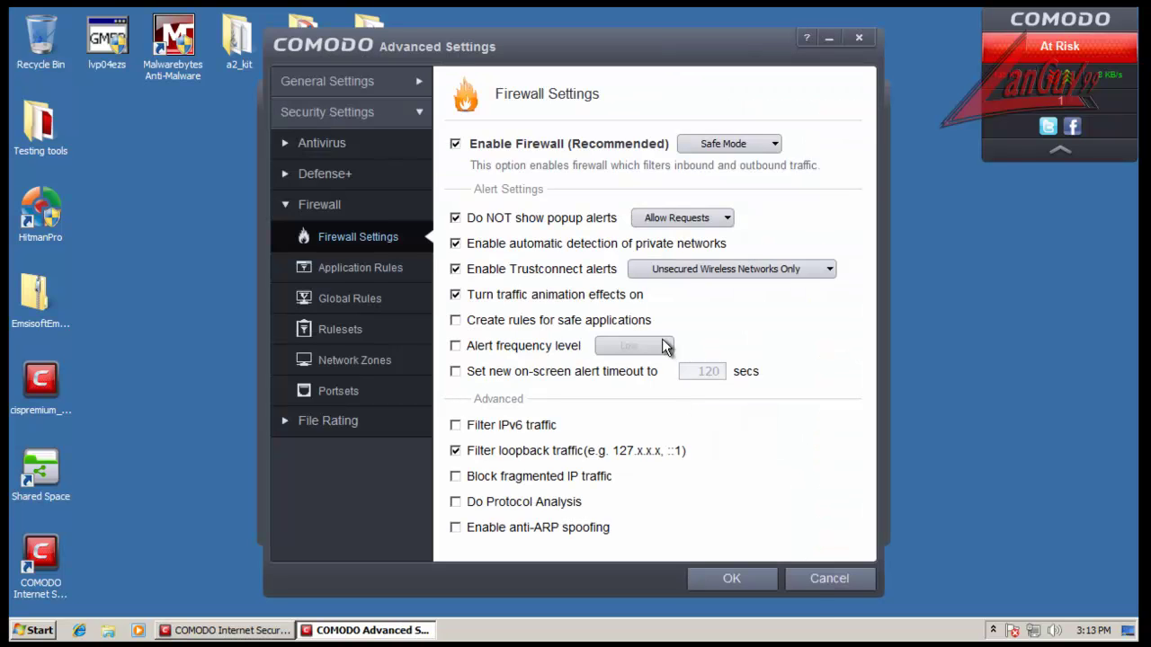
{"action": "left_click", "coordinate": [810, 581]}
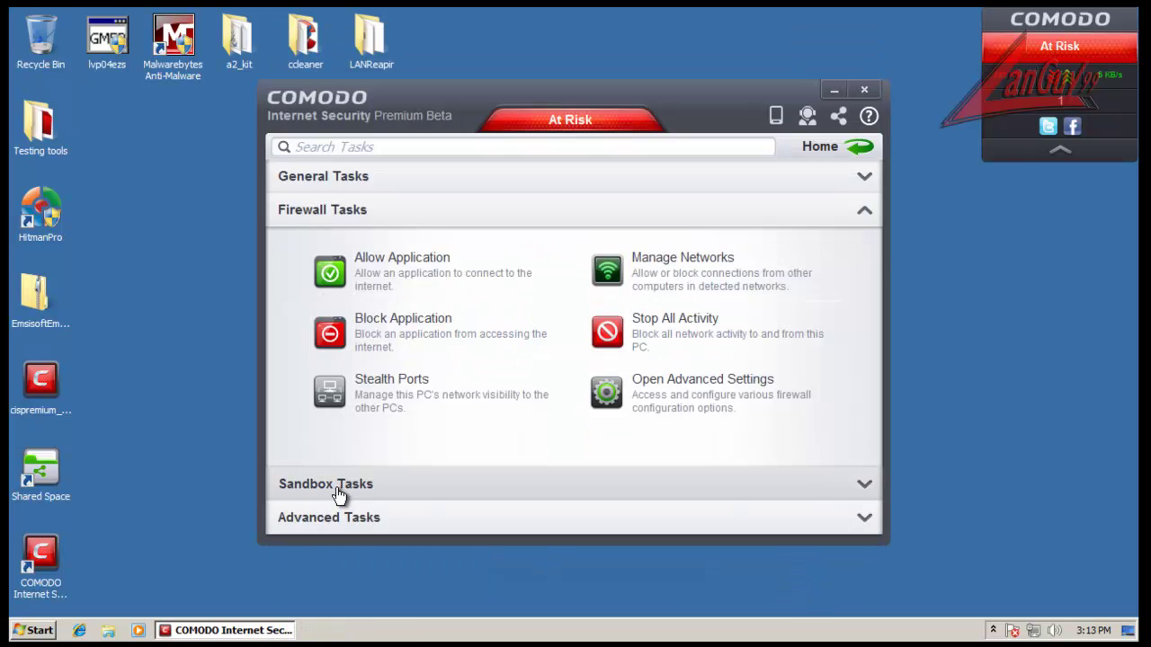
{"action": "left_click", "coordinate": [338, 491]}
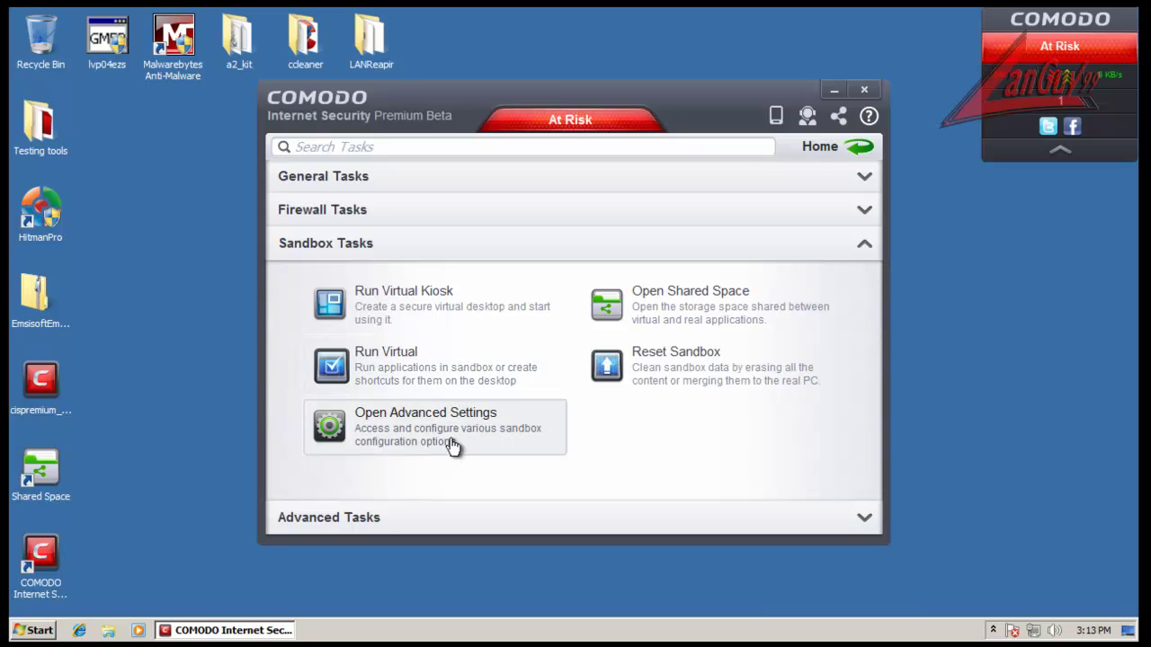
Step: Try Reset Sandbox > Erase Changes, dismiss the not-implemented error, then expand Advanced Tasks
{"action": "left_click", "coordinate": [701, 377]}
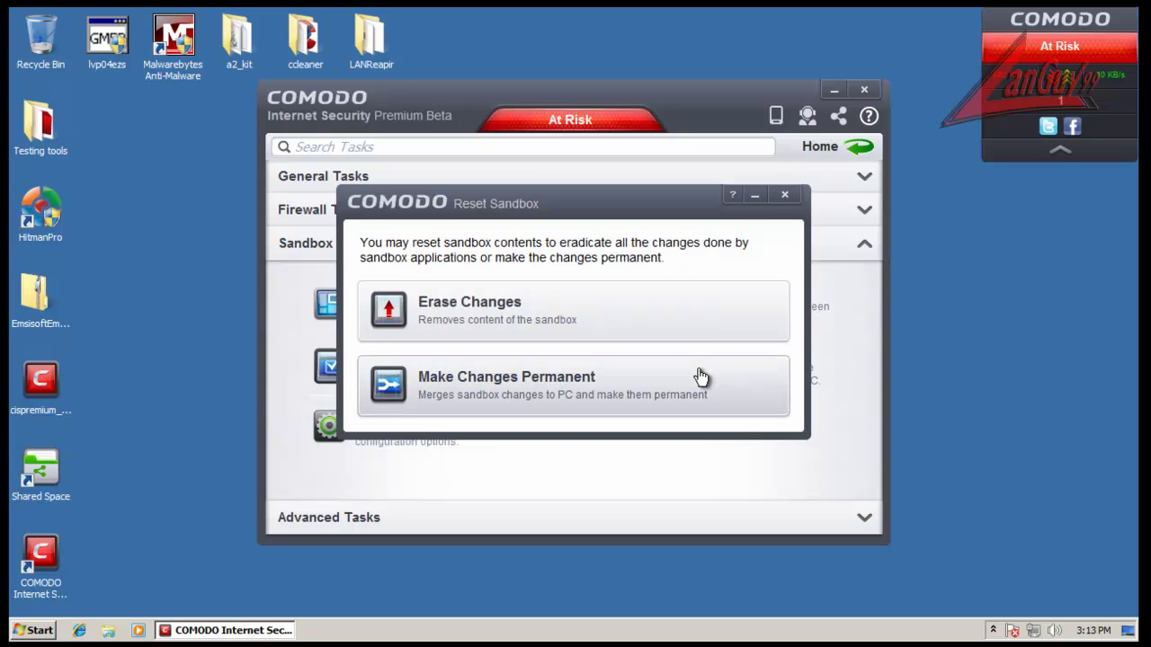
{"action": "left_click", "coordinate": [601, 337]}
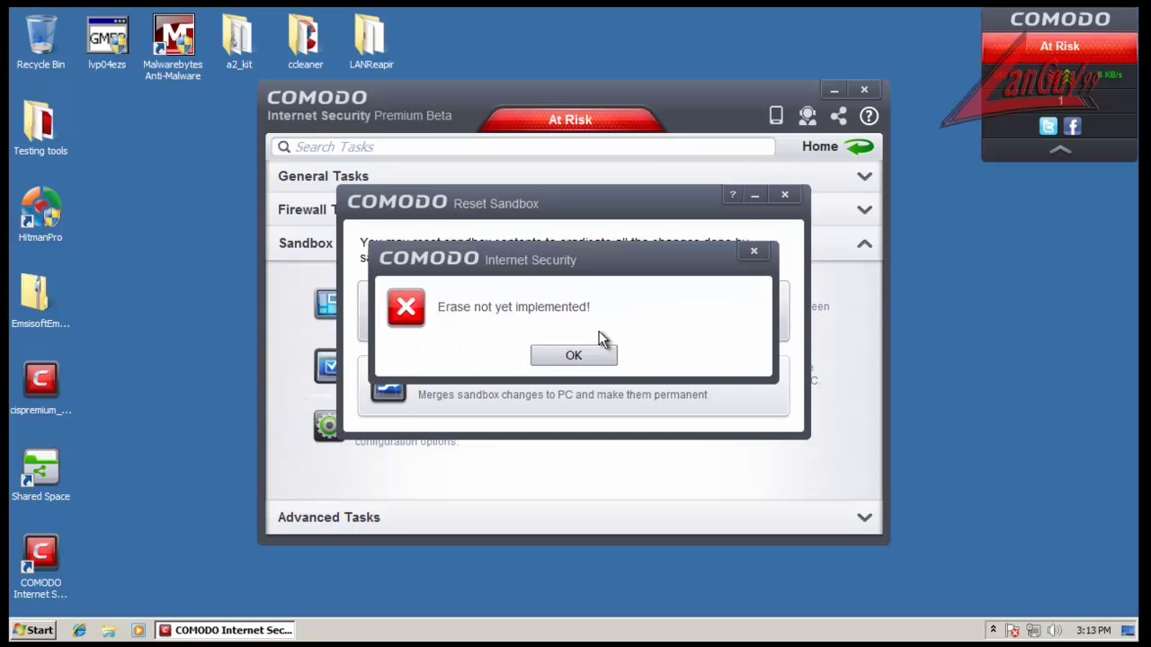
{"action": "left_click", "coordinate": [580, 359]}
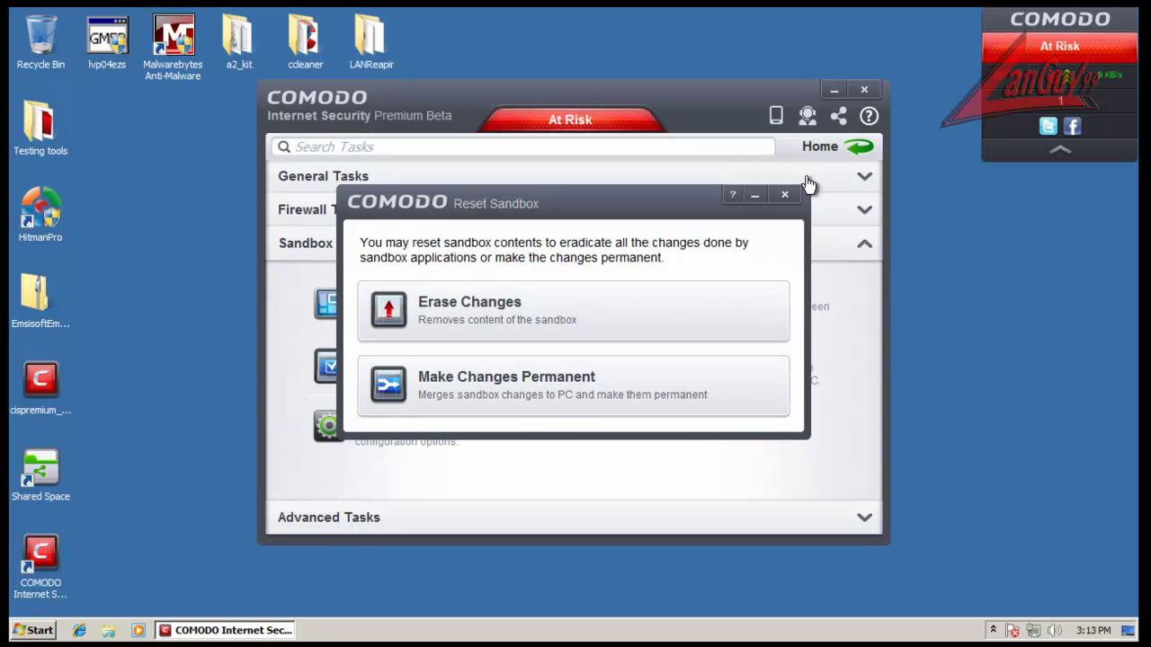
{"action": "left_click", "coordinate": [783, 194]}
{"action": "left_click", "coordinate": [763, 519]}
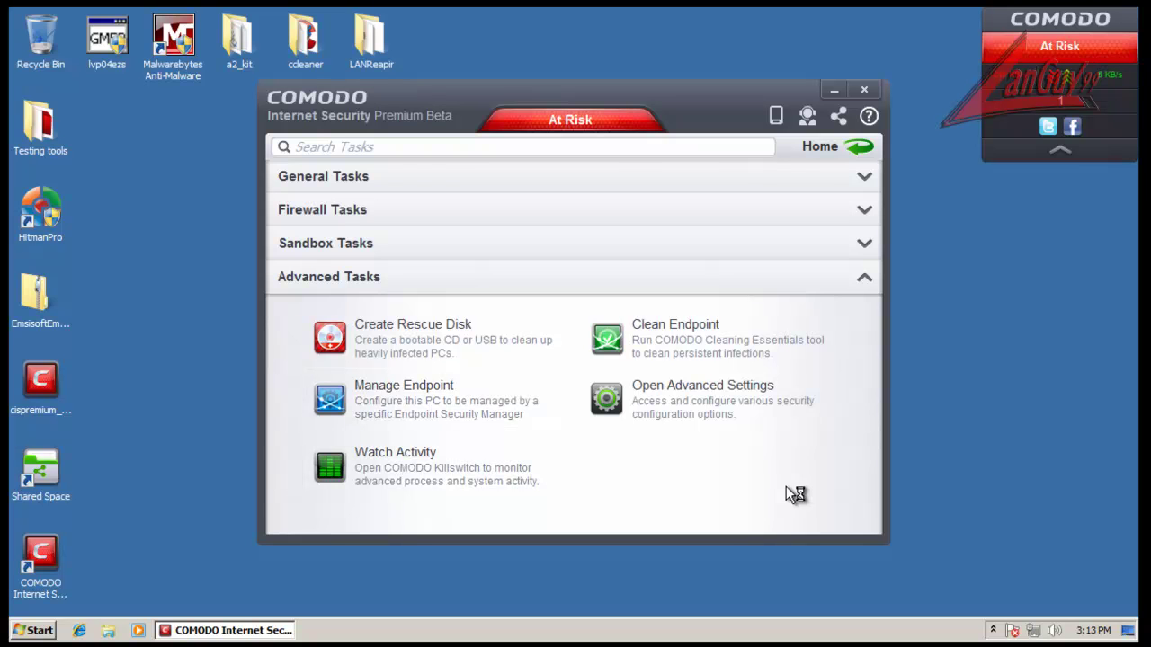
Step: Choose Watch Activity and agree to install the COMODO Killswitch package
{"action": "left_click", "coordinate": [466, 466]}
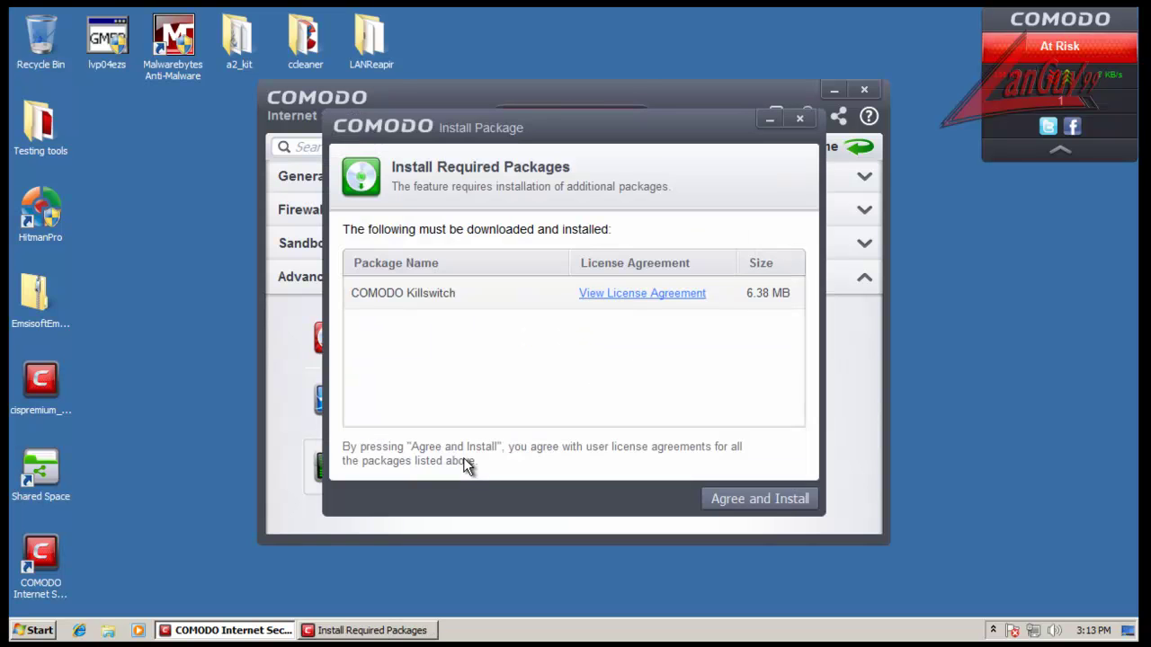
{"action": "left_click", "coordinate": [734, 496]}
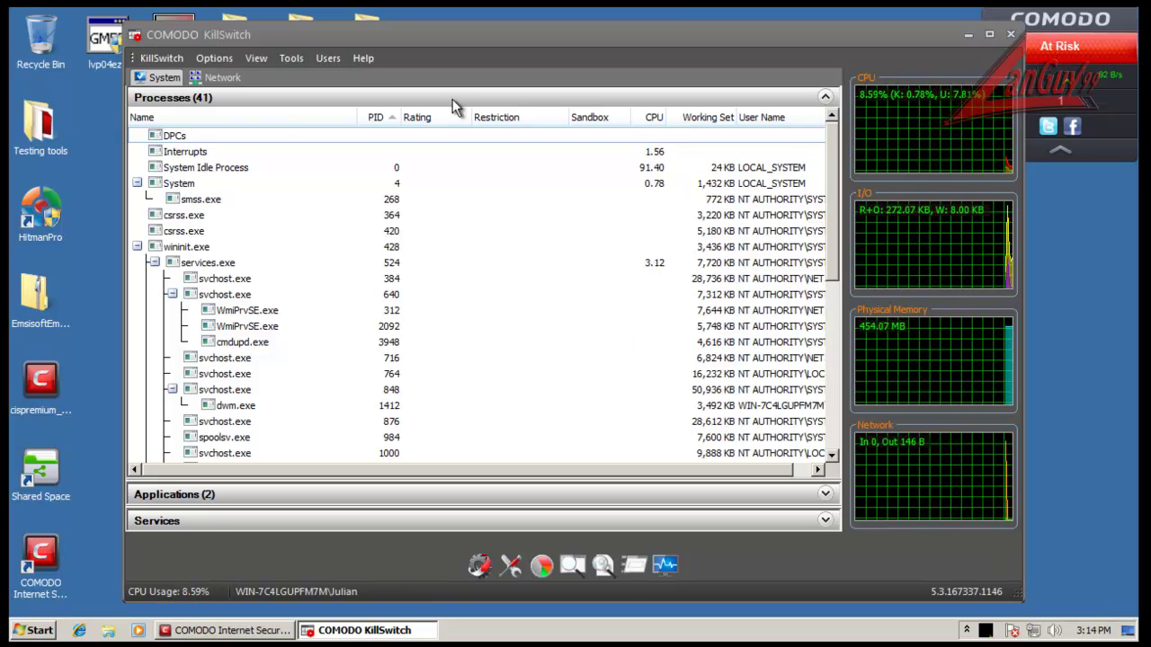
Step: Browse KillSwitch's tool menus, then close KillSwitch to return to the Advanced Tasks list
{"action": "left_click", "coordinate": [277, 58]}
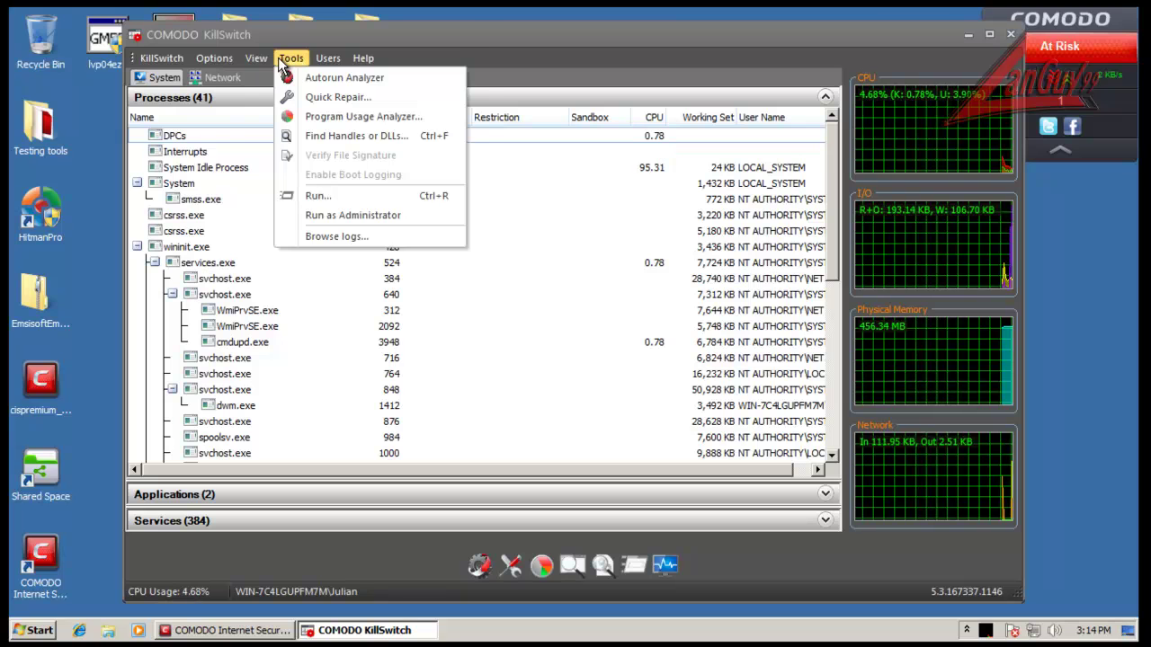
{"action": "mouse_move", "coordinate": [255, 61]}
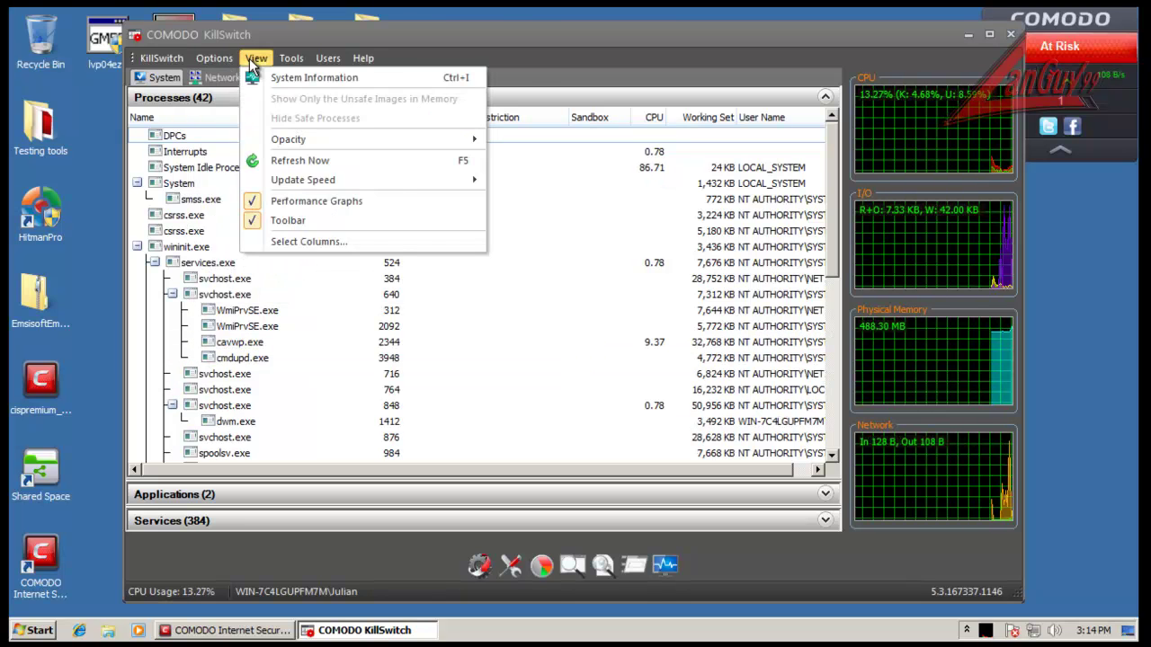
{"action": "mouse_move", "coordinate": [363, 57]}
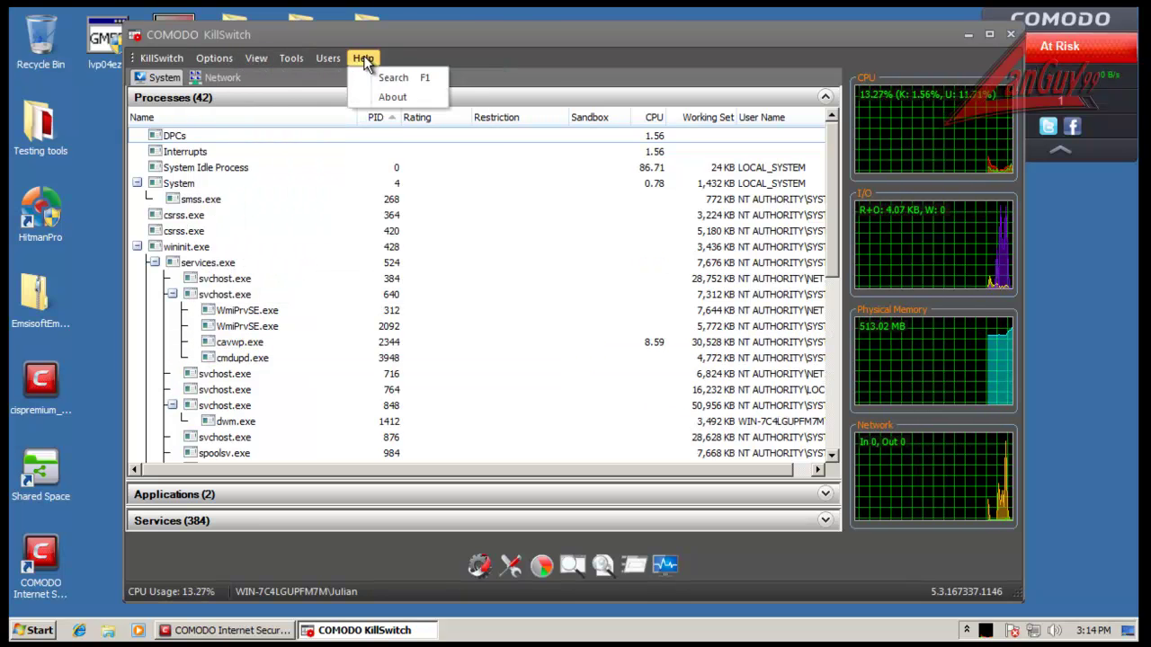
{"action": "left_click", "coordinate": [791, 184]}
{"action": "left_click_drag", "start_coordinate": [835, 132], "coordinate": [805, 109]}
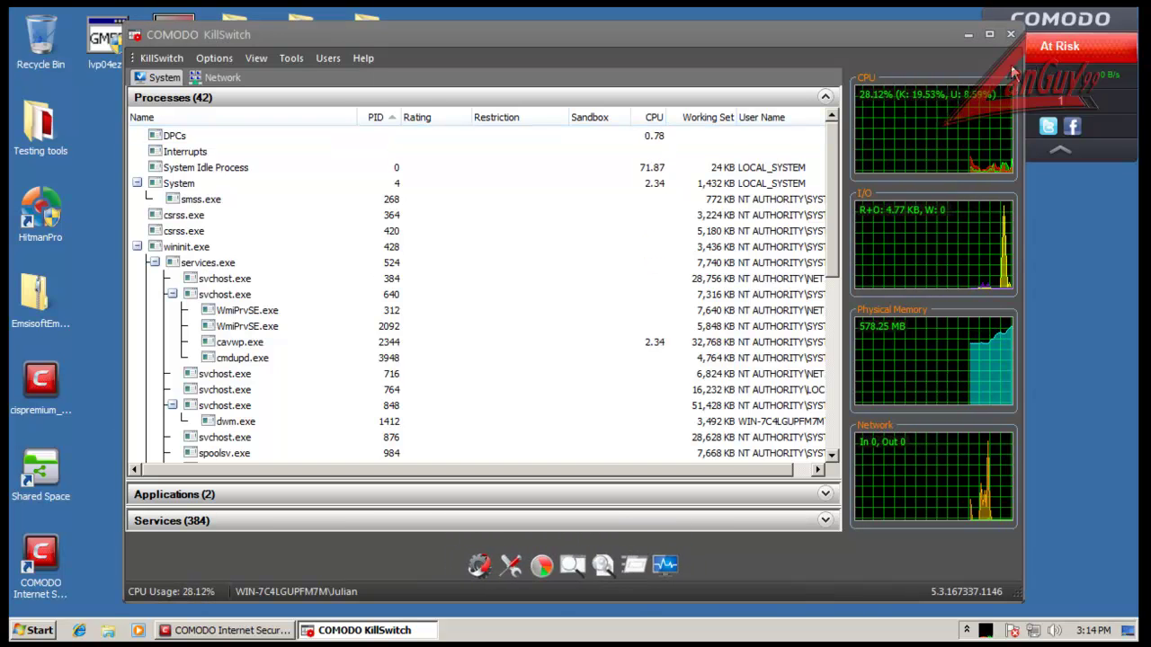
{"action": "left_click", "coordinate": [1013, 35]}
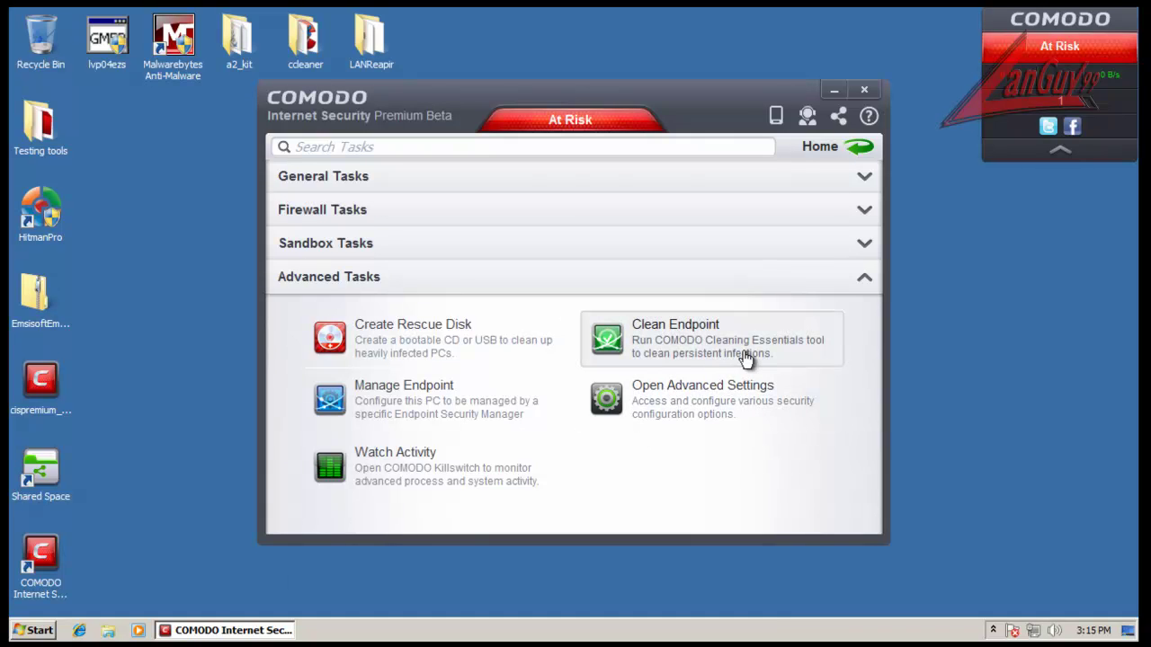
Step: Try Clean Endpoint, exit the 'Fail to load engine' window, and open Advanced Settings' theme list
{"action": "left_click", "coordinate": [793, 354]}
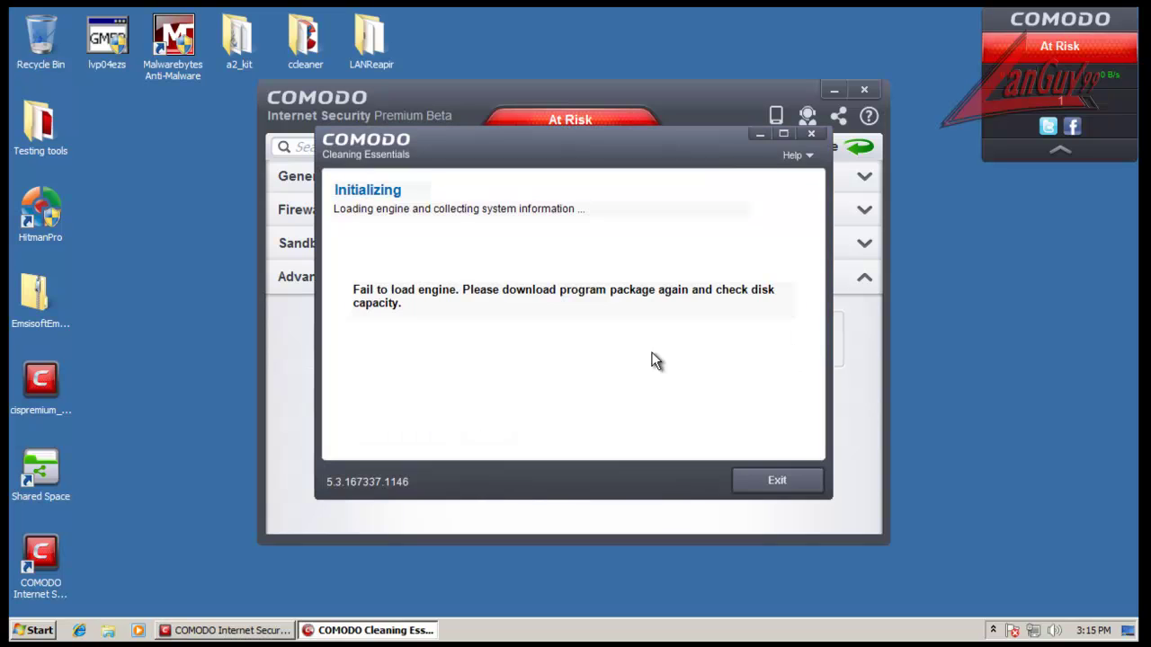
{"action": "left_click", "coordinate": [765, 478]}
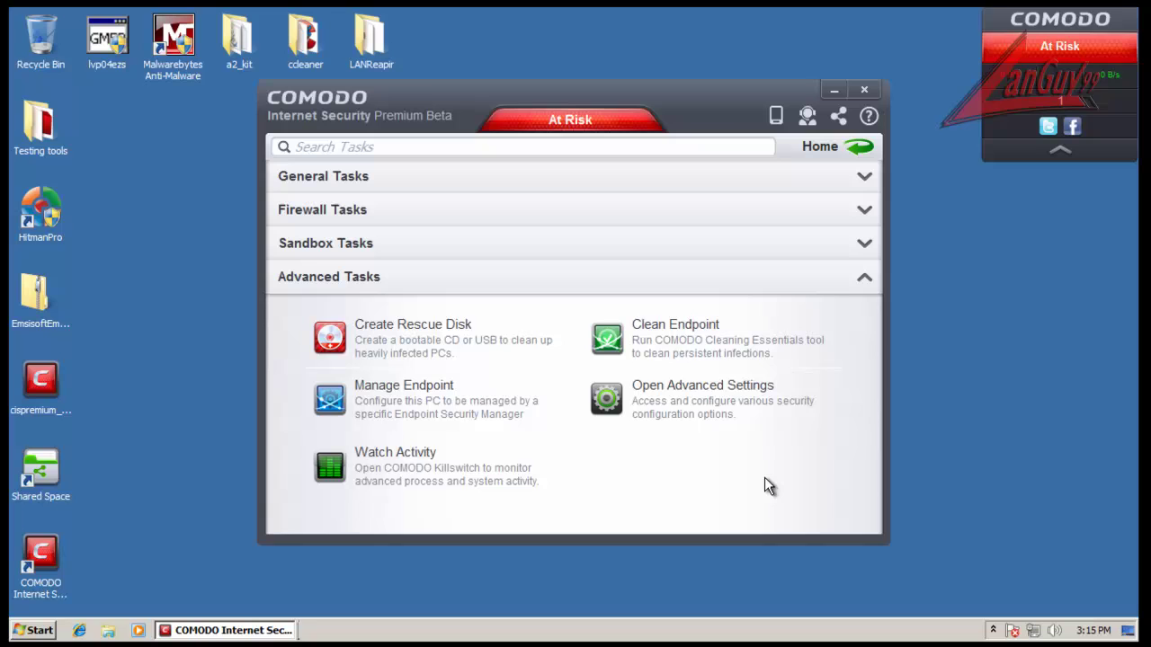
{"action": "left_click", "coordinate": [689, 402]}
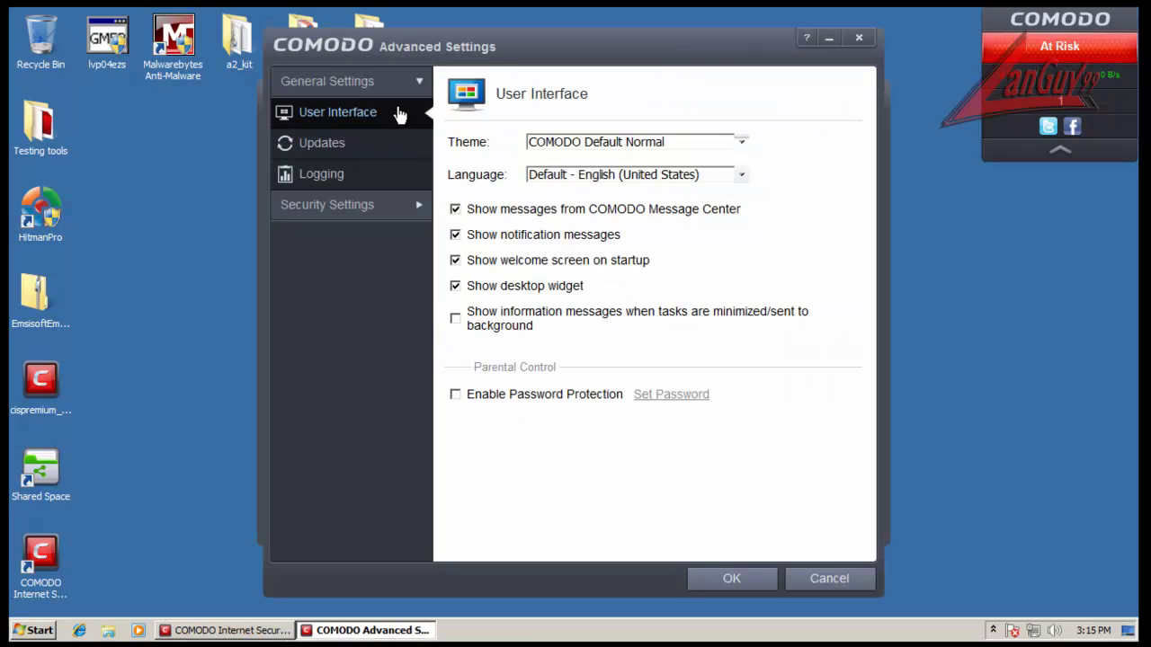
{"action": "left_click", "coordinate": [742, 142]}
Step: Keep the current theme and English language, and disable the startup welcome screen, keeping the desktop widget on
{"action": "left_click", "coordinate": [819, 162]}
{"action": "left_click", "coordinate": [741, 174]}
{"action": "mouse_move", "coordinate": [733, 214]}
{"action": "left_mouse_down"}
{"action": "mouse_move", "coordinate": [751, 328]}
{"action": "mouse_move", "coordinate": [745, 218]}
{"action": "left_mouse_up"}
{"action": "left_click", "coordinate": [795, 190]}
{"action": "left_click", "coordinate": [561, 263]}
{"action": "left_click", "coordinate": [513, 287]}
{"action": "left_click", "coordinate": [488, 292]}
Step: Try password protection, cancel its setup, leave it off, and go to Updates
{"action": "left_click", "coordinate": [545, 397]}
{"action": "left_click", "coordinate": [654, 405]}
{"action": "left_click", "coordinate": [677, 396]}
{"action": "left_click", "coordinate": [555, 400]}
{"action": "left_click", "coordinate": [338, 153]}
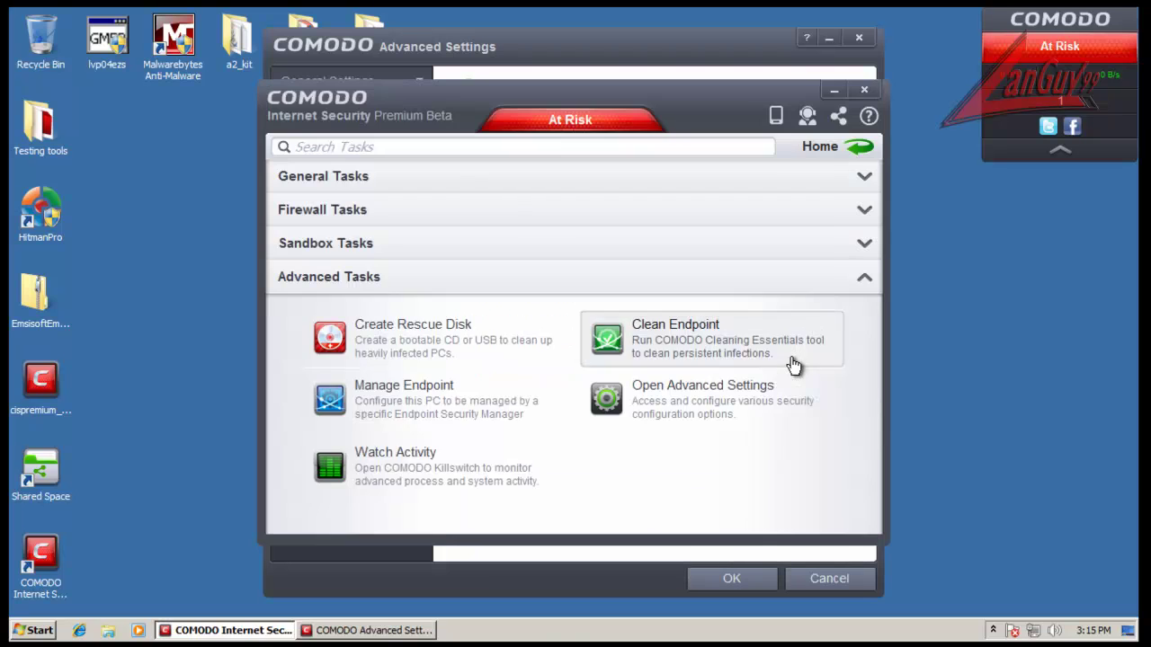
Step: Retry the endpoint cleaner, then keep the database update interval in hours
{"action": "left_click", "coordinate": [796, 365]}
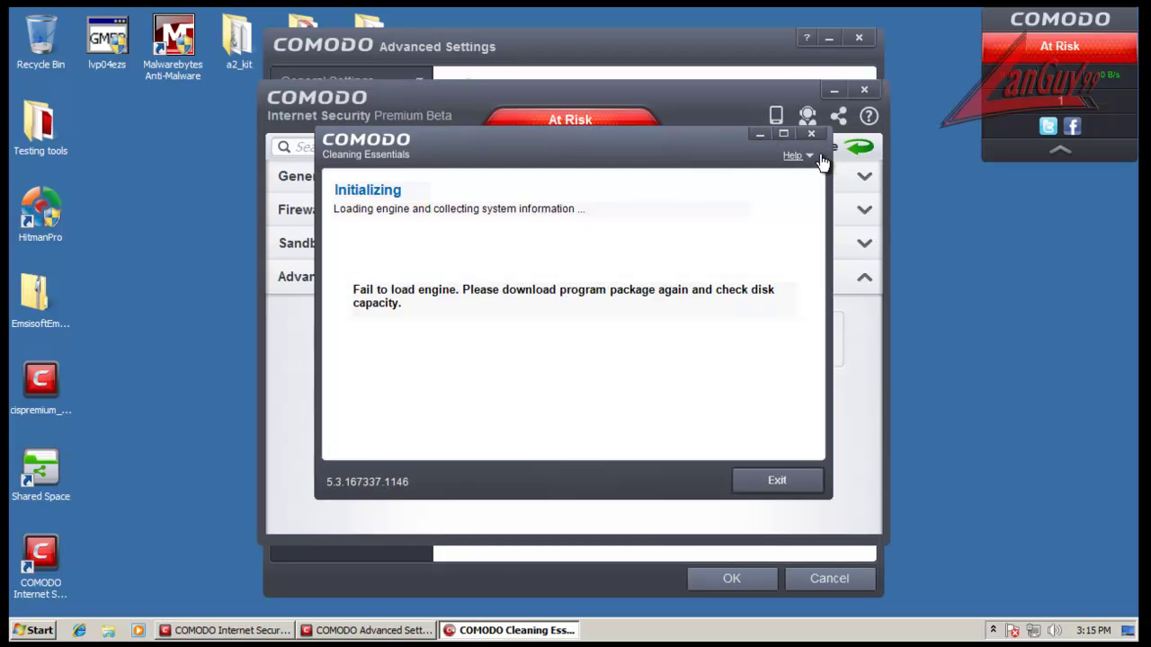
{"action": "left_click", "coordinate": [811, 133]}
{"action": "left_click", "coordinate": [755, 57]}
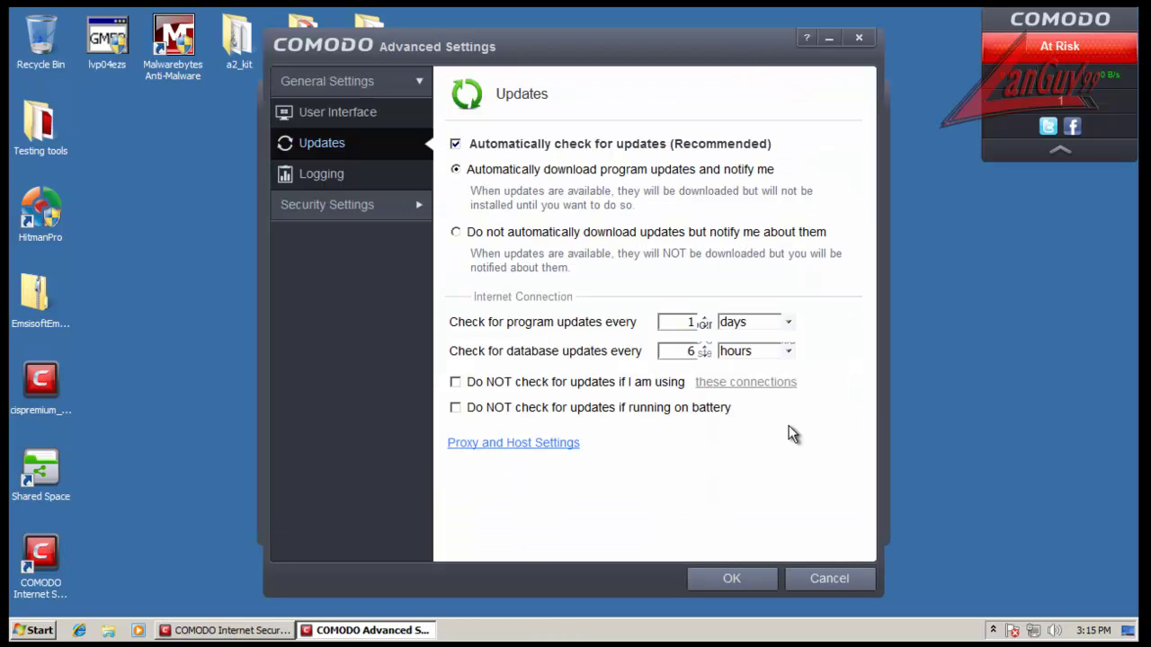
{"action": "left_click", "coordinate": [789, 351]}
{"action": "left_click", "coordinate": [789, 351]}
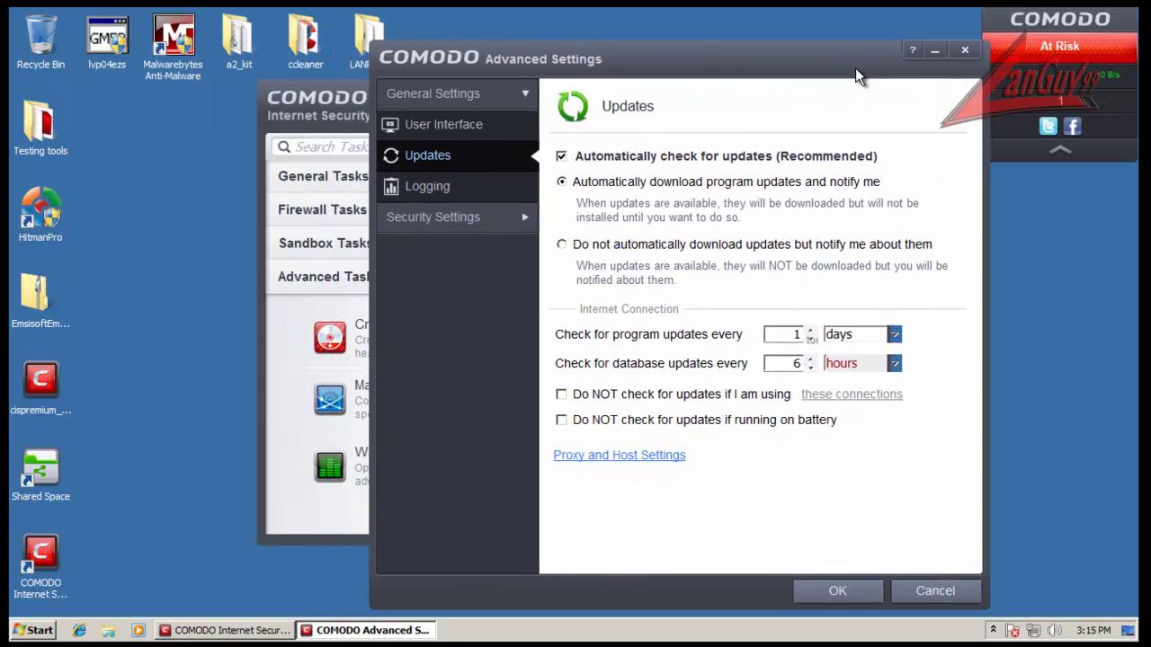
{"action": "left_click_drag", "start_coordinate": [845, 77], "coordinate": [719, 56]}
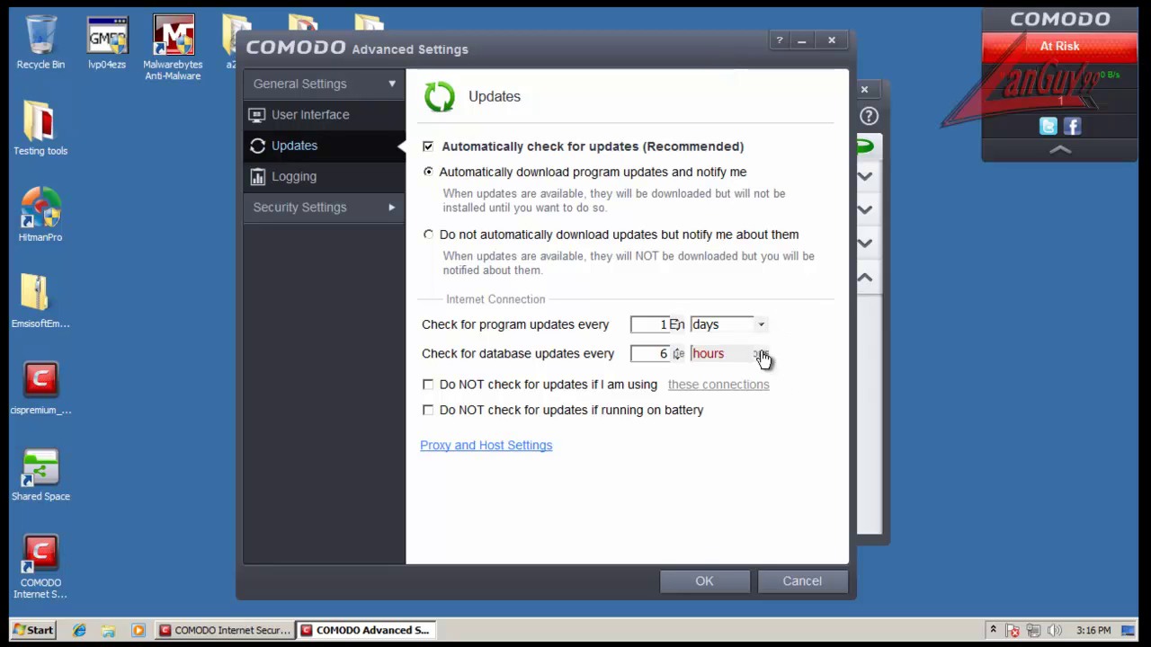
{"action": "left_click", "coordinate": [761, 353]}
{"action": "left_click", "coordinate": [808, 361]}
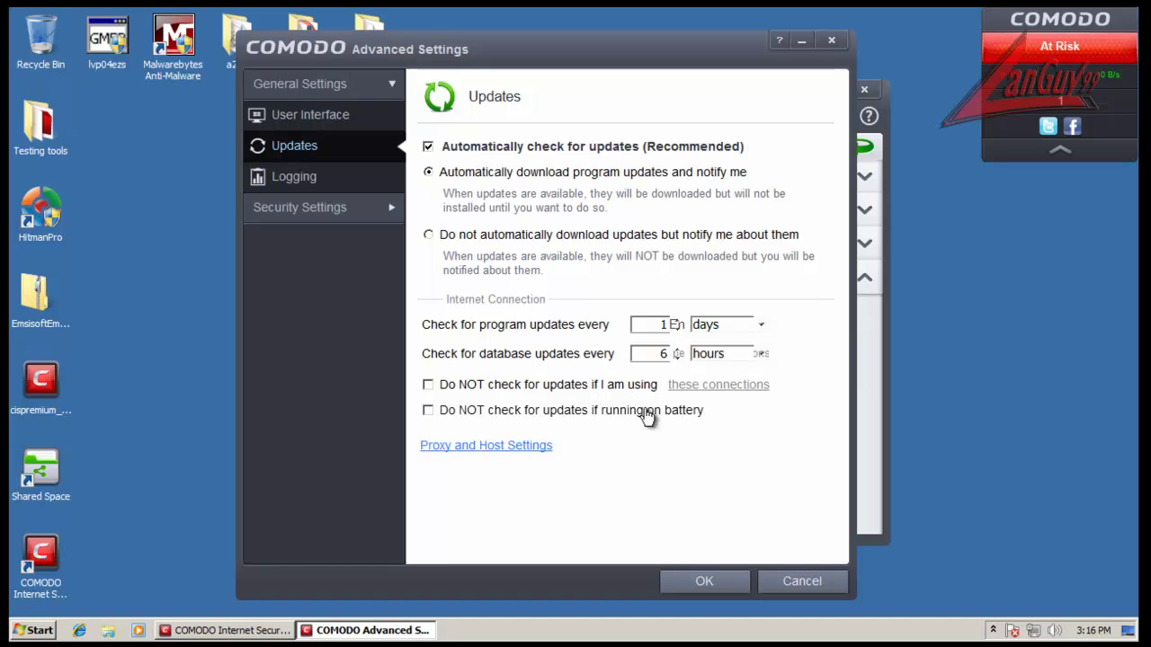
Step: Cancel the skip-updates connection choice and Proxy and Host Settings unchanged, then open Logging
{"action": "left_click", "coordinate": [595, 386]}
{"action": "left_click", "coordinate": [722, 387]}
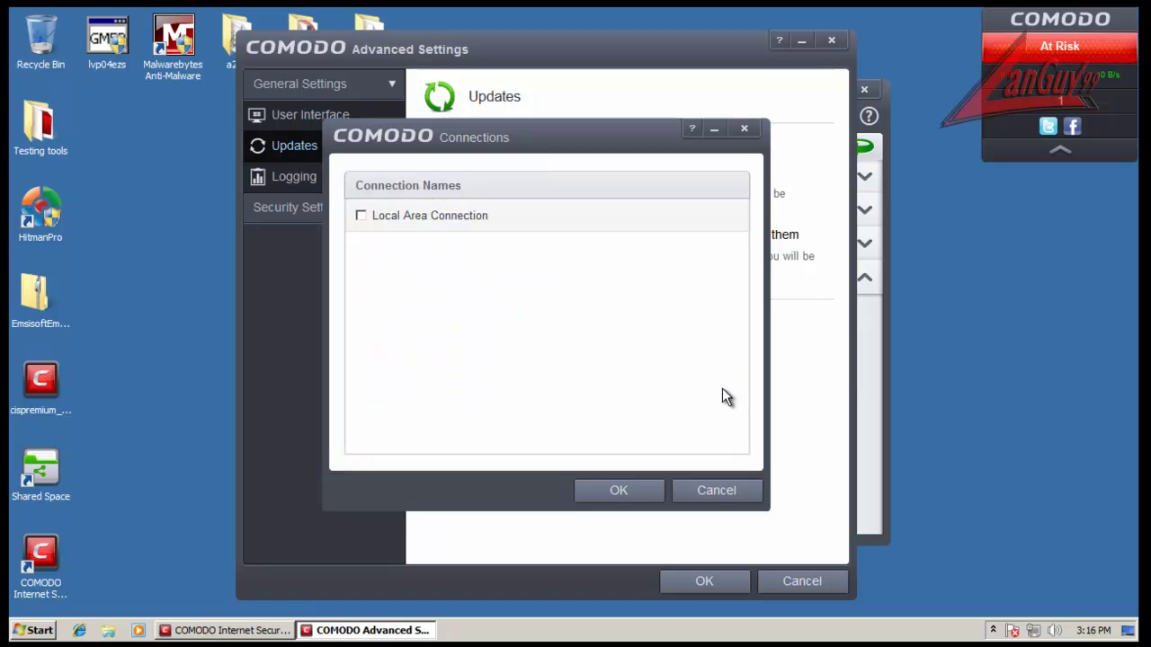
{"action": "left_click", "coordinate": [435, 222]}
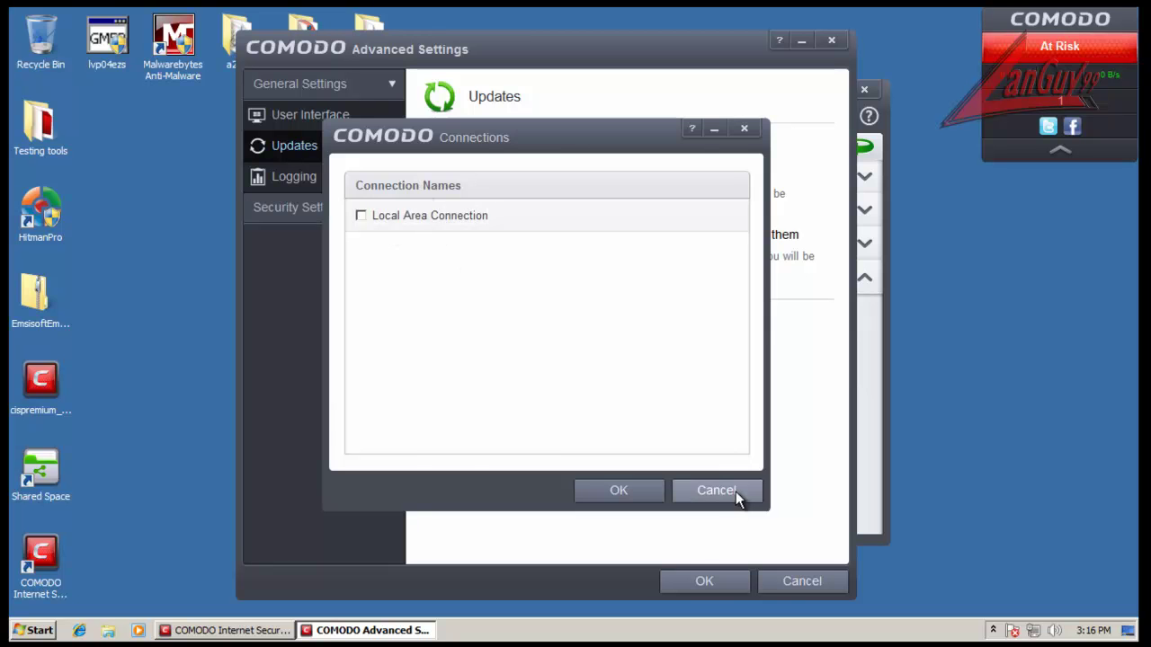
{"action": "left_click", "coordinate": [731, 490]}
{"action": "left_click", "coordinate": [577, 388]}
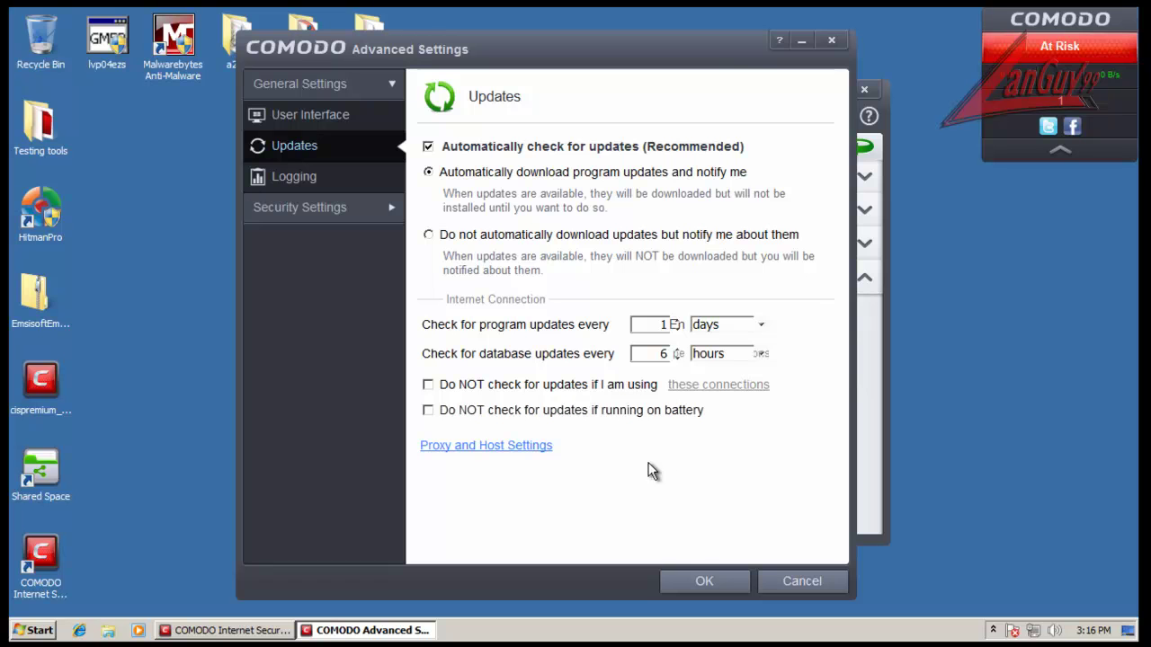
{"action": "left_click", "coordinate": [533, 450]}
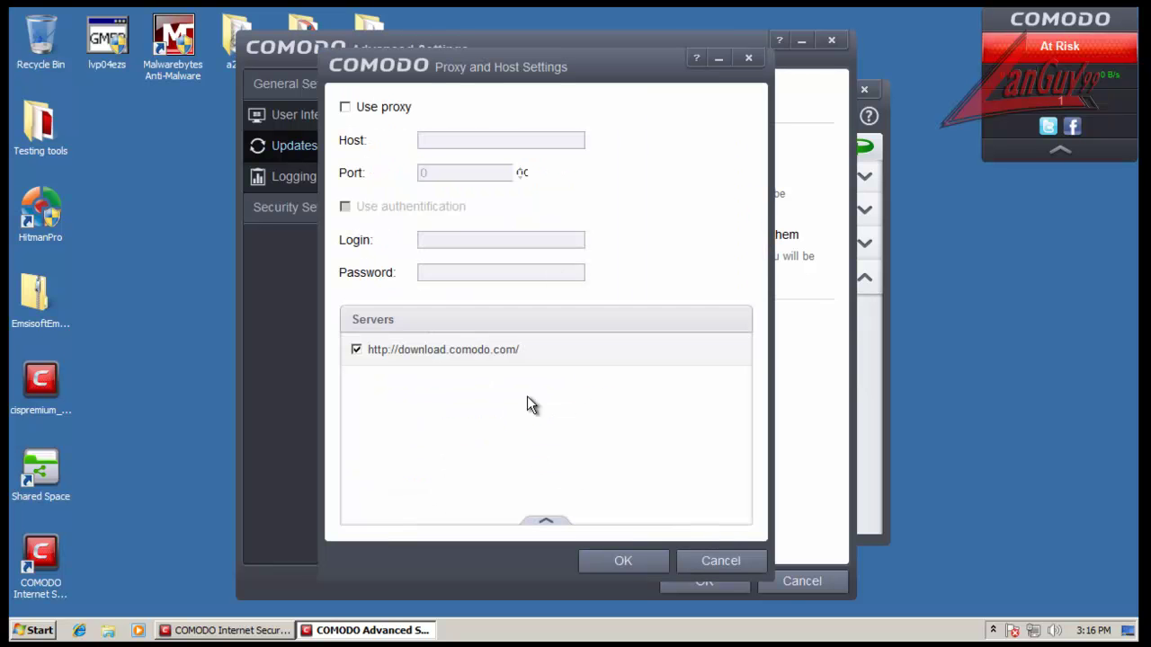
{"action": "left_click", "coordinate": [740, 561]}
{"action": "left_click", "coordinate": [313, 184]}
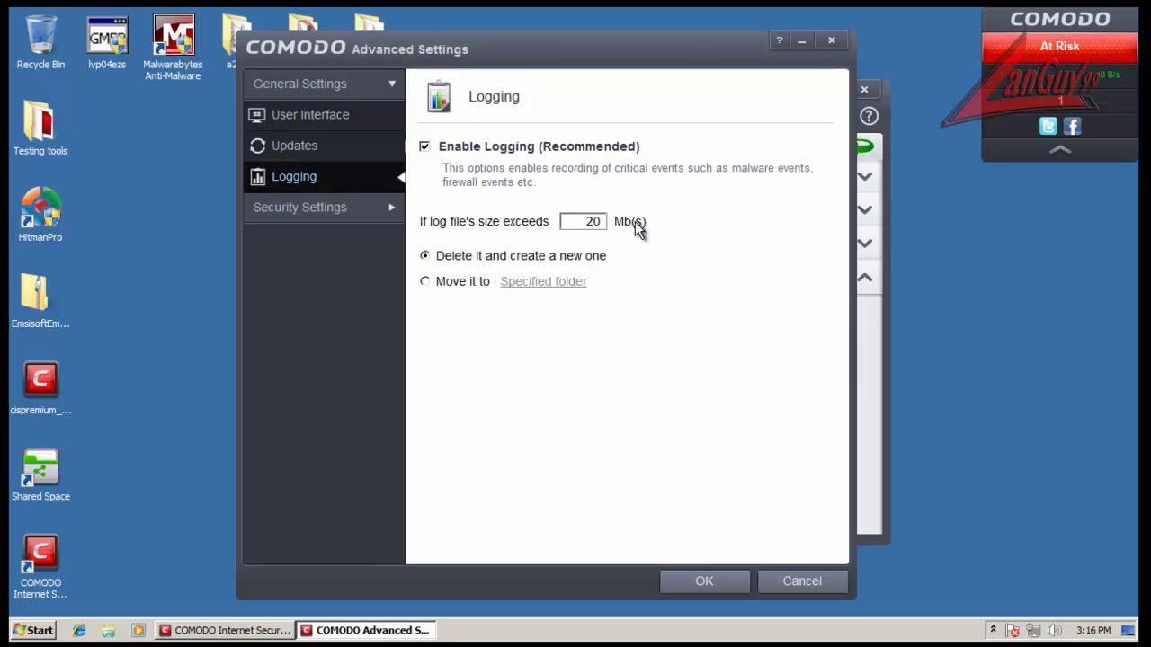
Step: Open Antivirus Realtime Scan settings and review the scanned archive extensions without changes
{"action": "left_click", "coordinate": [314, 83]}
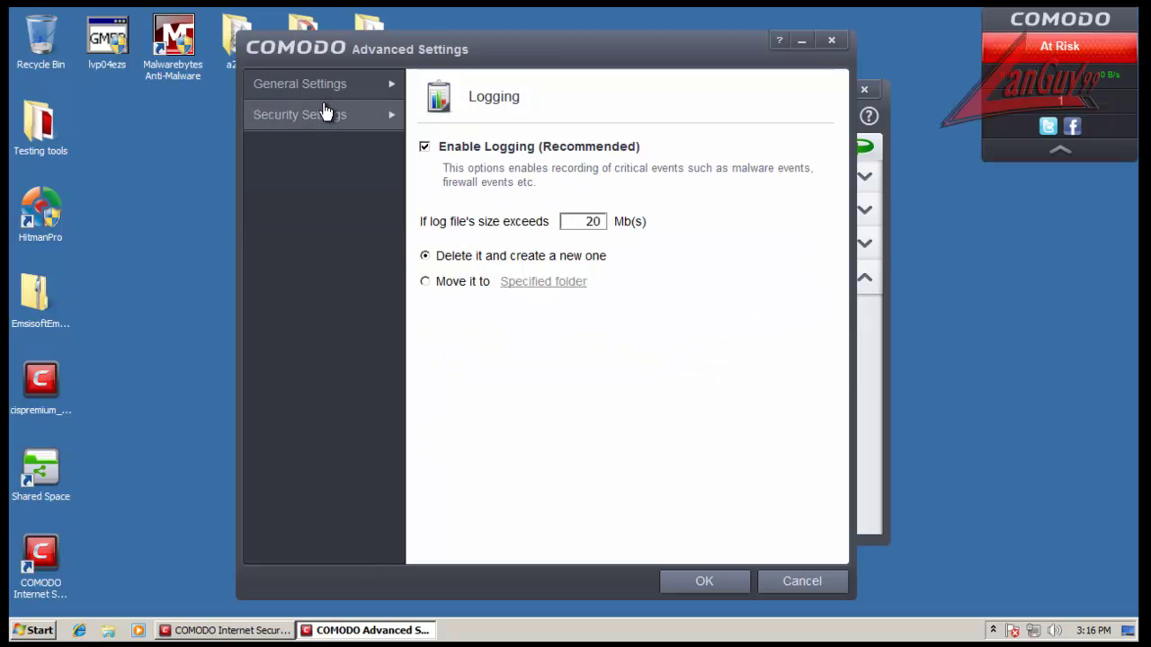
{"action": "left_click", "coordinate": [324, 117]}
{"action": "left_click", "coordinate": [301, 149]}
{"action": "left_click", "coordinate": [325, 178]}
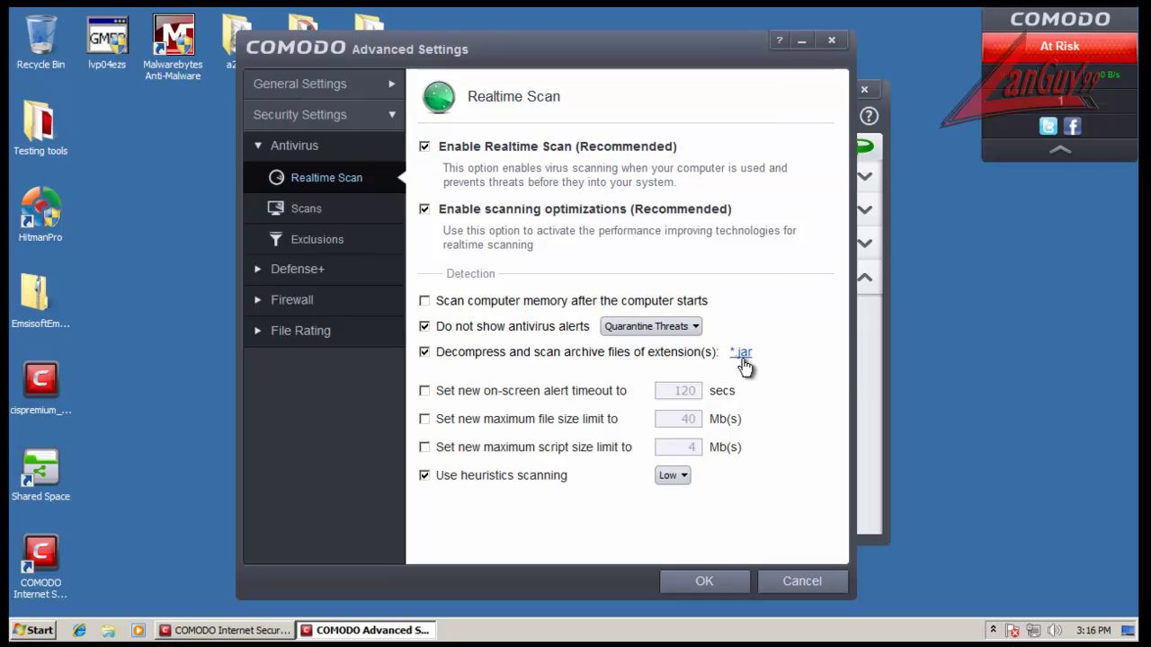
{"action": "left_click", "coordinate": [742, 355]}
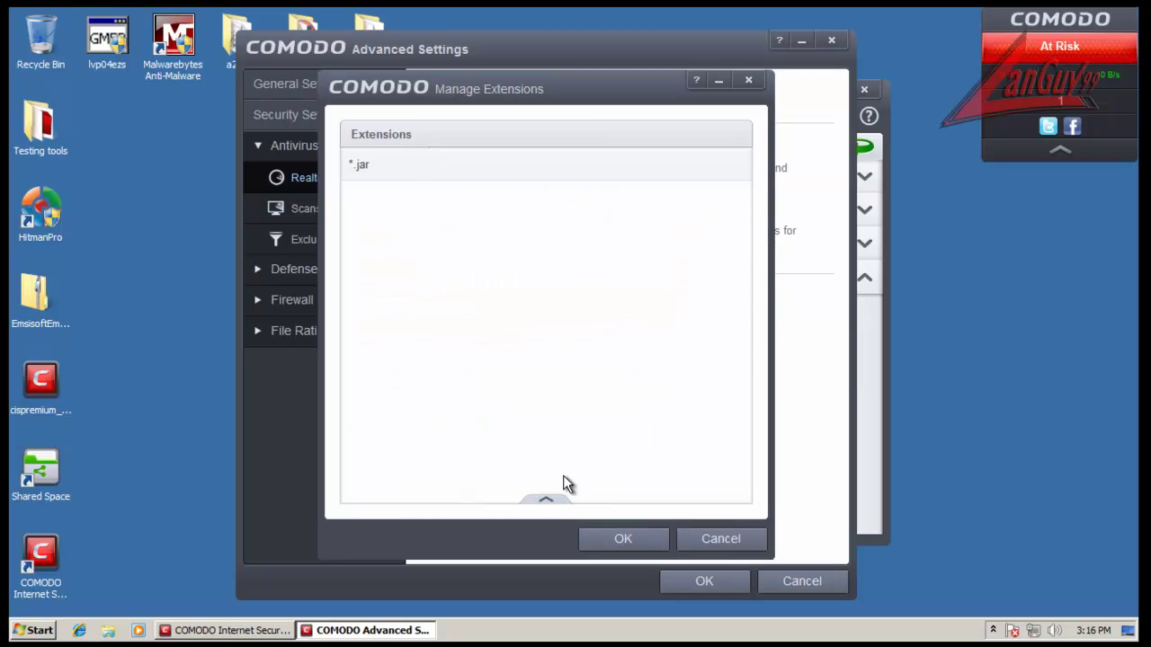
{"action": "left_click", "coordinate": [753, 539]}
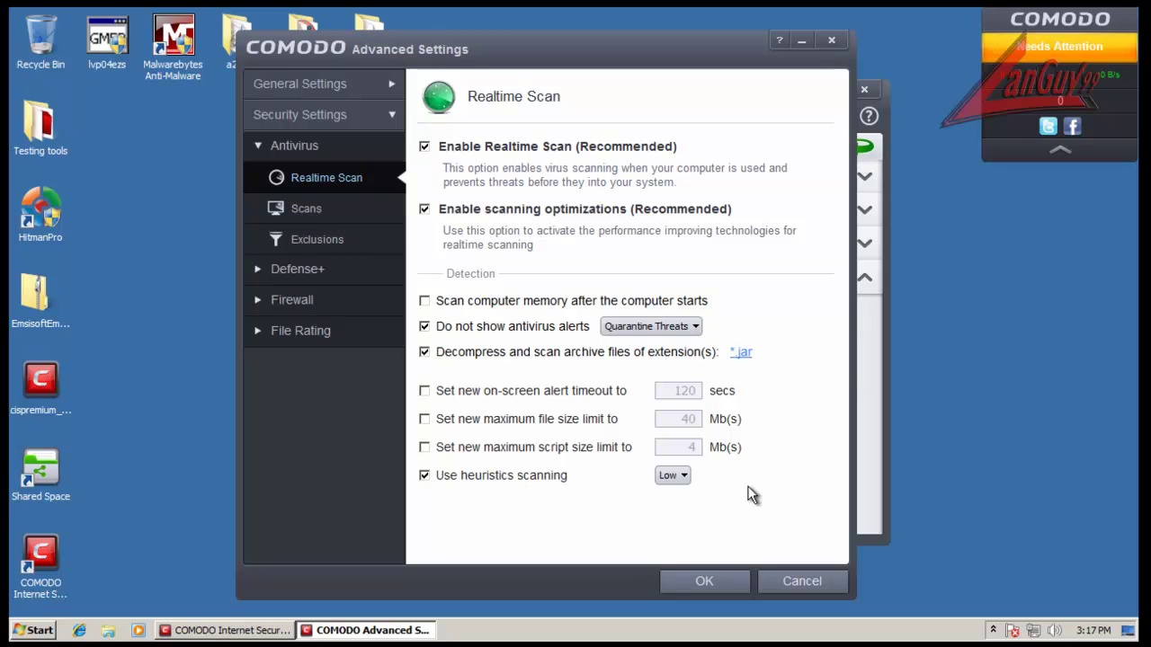
Step: Keep heuristics scanning at Low and show the defined scans list
{"action": "left_click", "coordinate": [689, 479]}
{"action": "left_click", "coordinate": [753, 477]}
{"action": "left_click", "coordinate": [341, 216]}
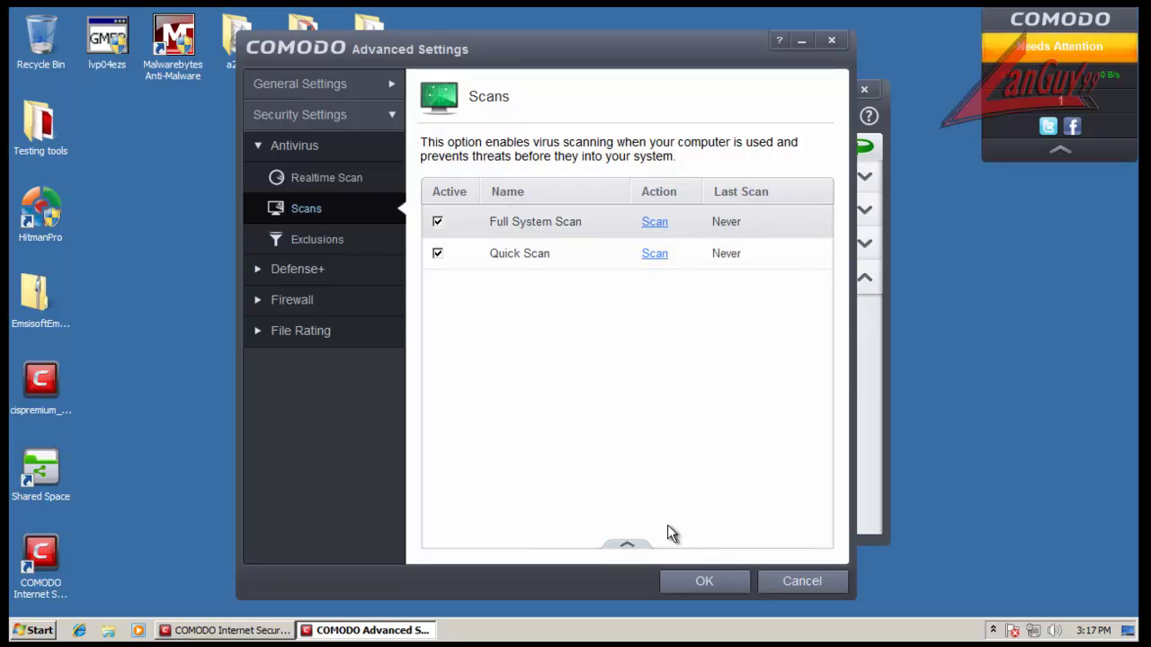
Step: Edit Full System Scan and stop its running scan, confirming with Yes
{"action": "left_click", "coordinate": [637, 546]}
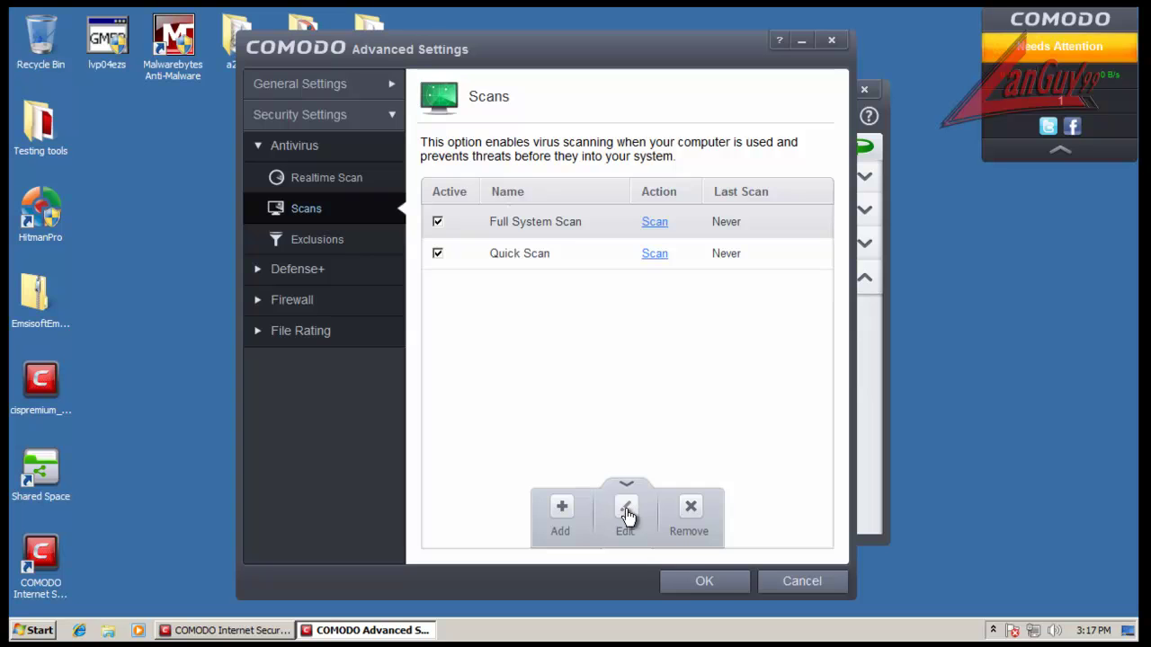
{"action": "left_click", "coordinate": [626, 528]}
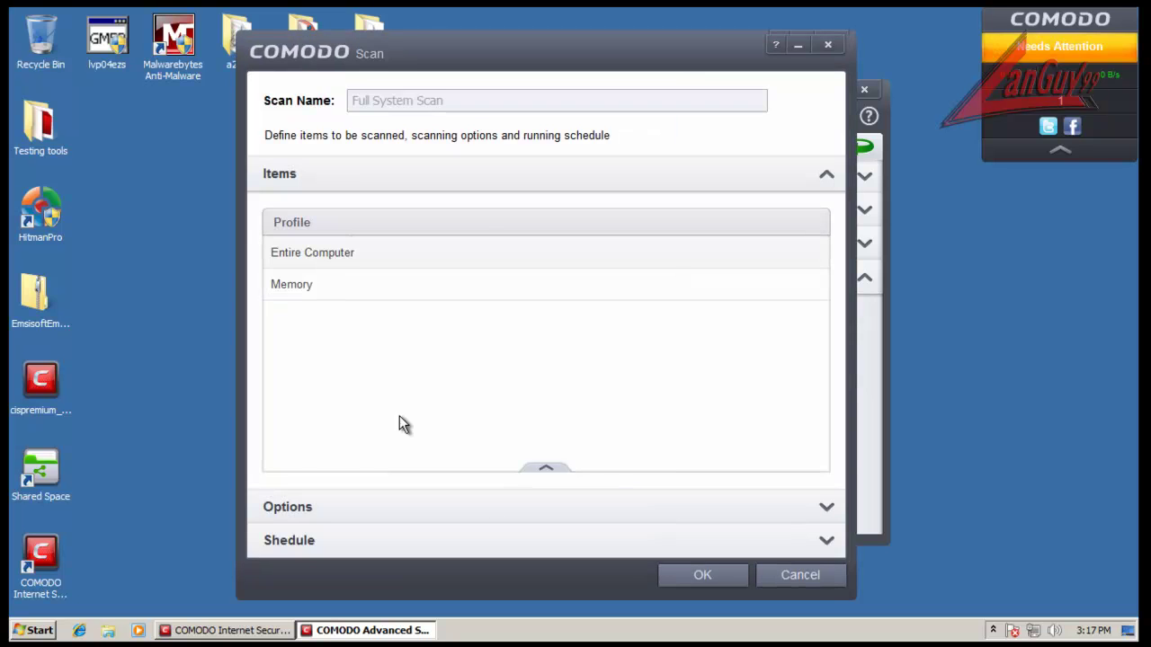
{"action": "left_click", "coordinate": [497, 506]}
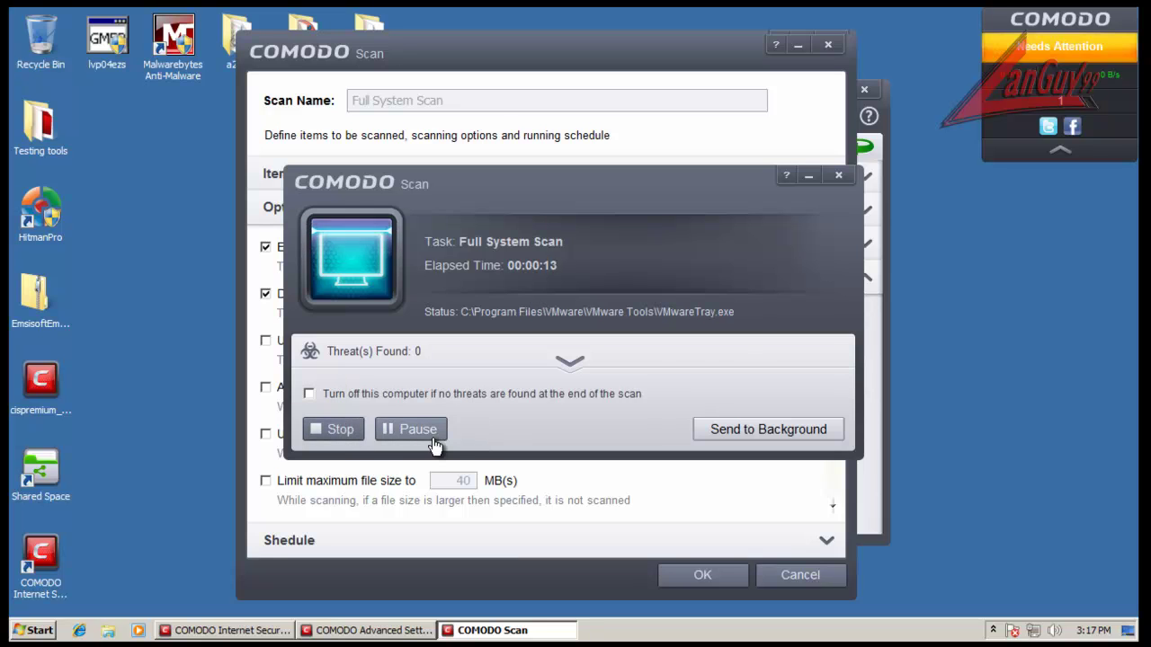
{"action": "left_click", "coordinate": [344, 432]}
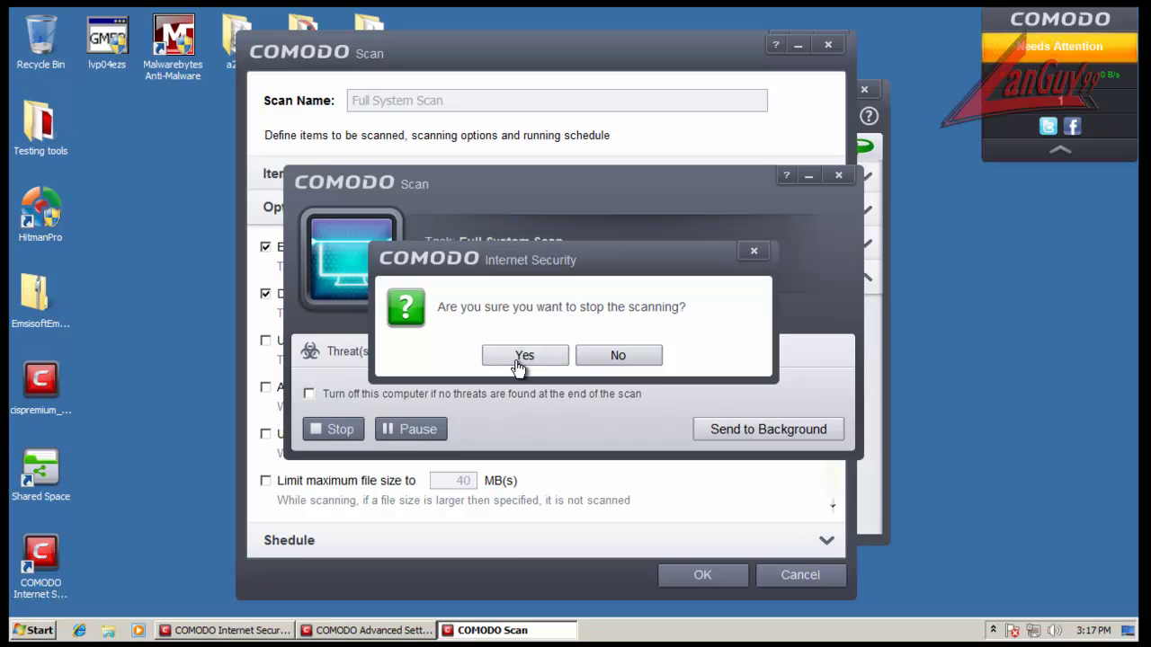
{"action": "left_click", "coordinate": [521, 358]}
{"action": "left_click", "coordinate": [342, 429]}
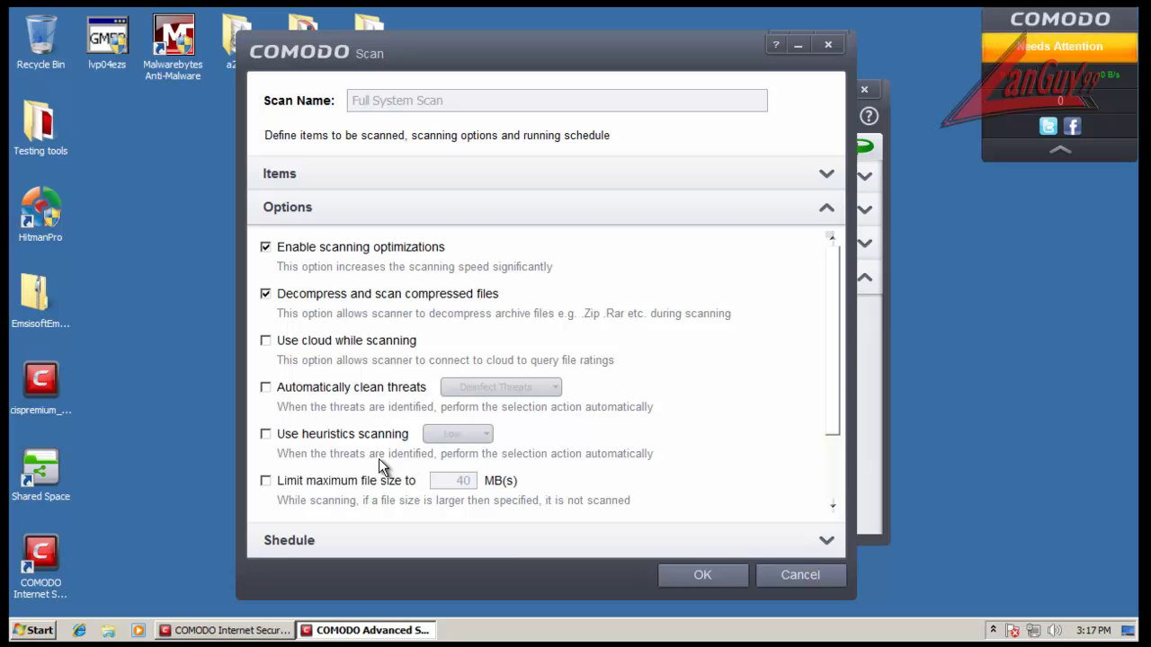
Step: Review the weekly 11:59 PM idle-only schedule and cancel the scan settings unsaved
{"action": "left_click_drag", "start_coordinate": [832, 326], "coordinate": [827, 402]}
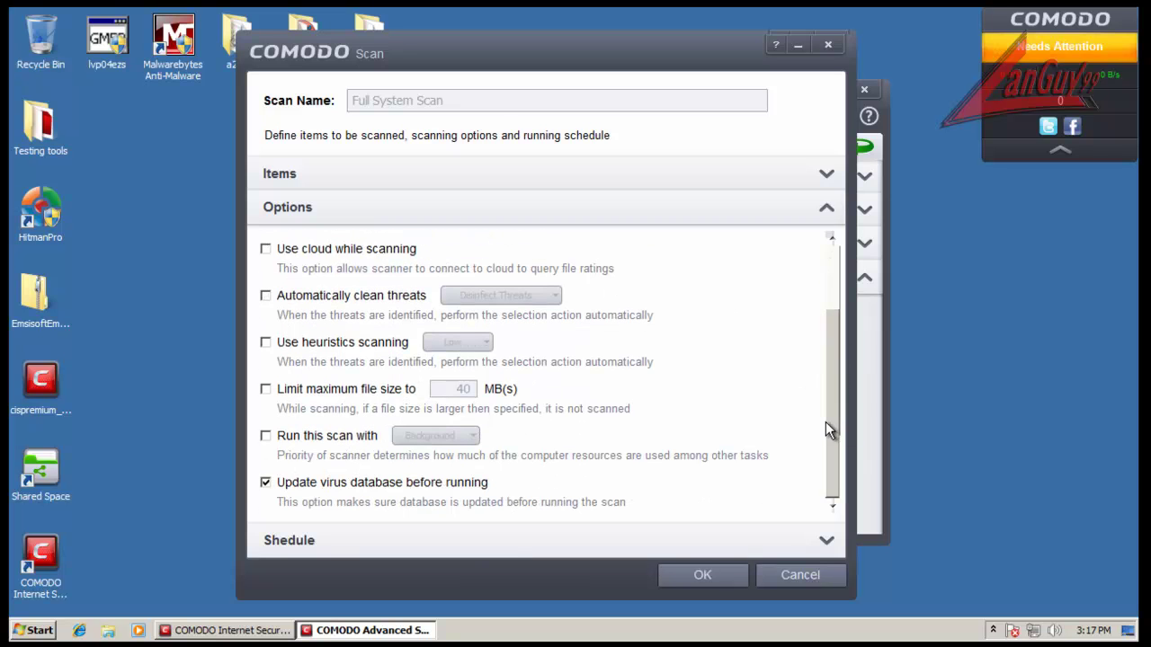
{"action": "left_click", "coordinate": [629, 540]}
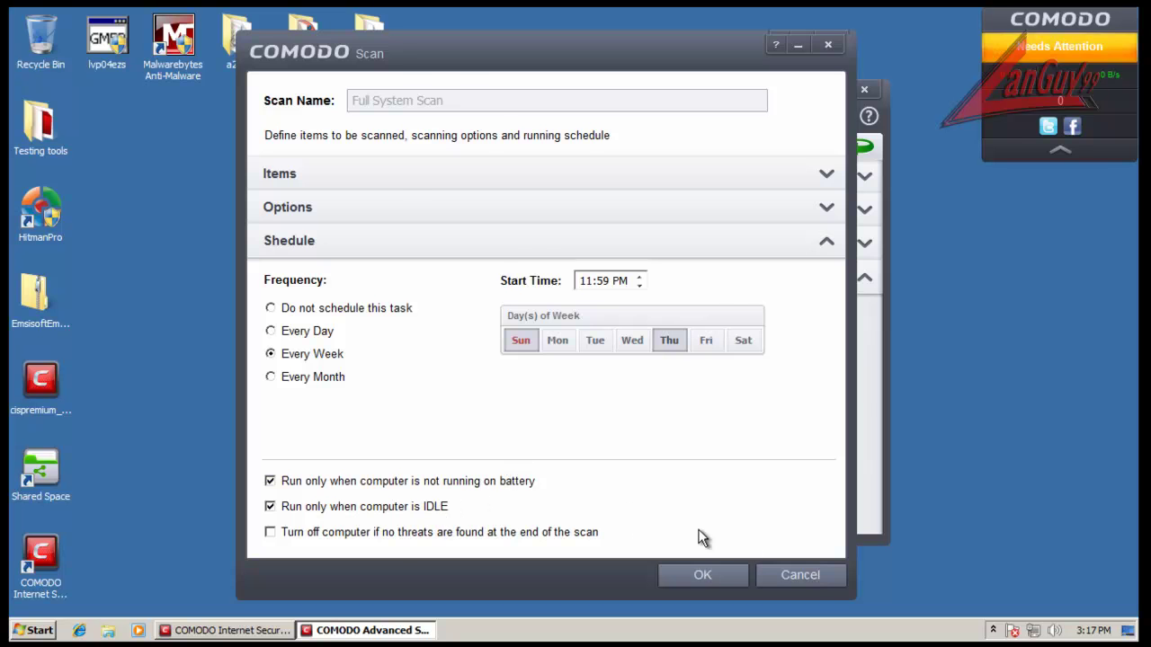
{"action": "left_click", "coordinate": [800, 576]}
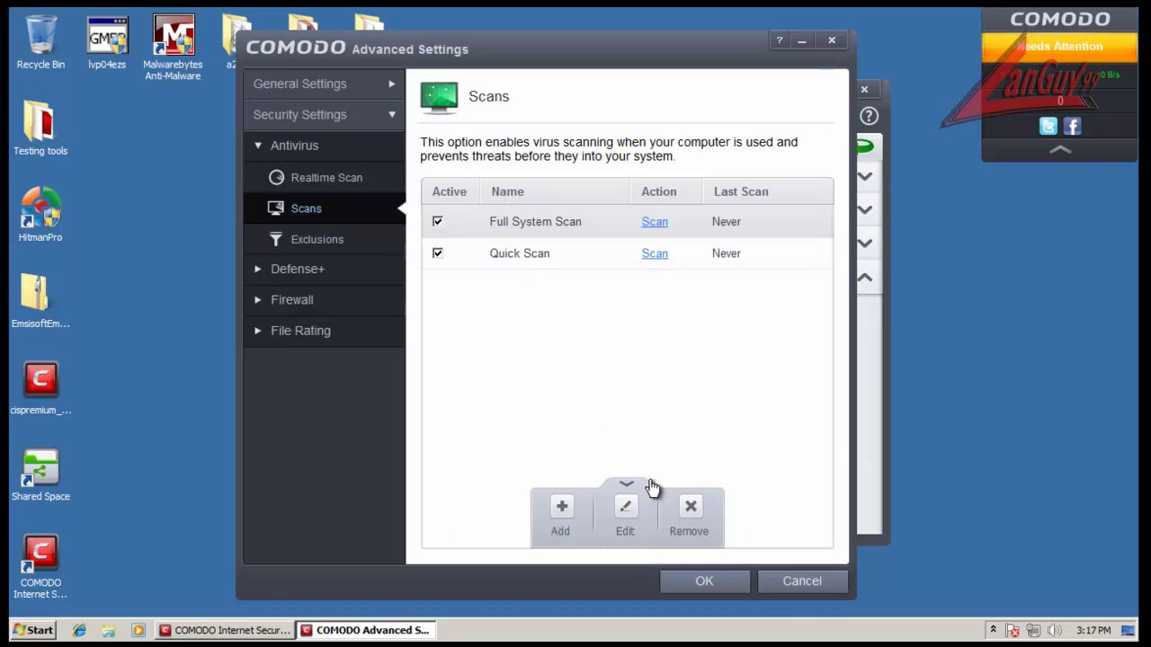
Step: View the antivirus excluded applications and excluded paths lists
{"action": "left_click", "coordinate": [275, 239]}
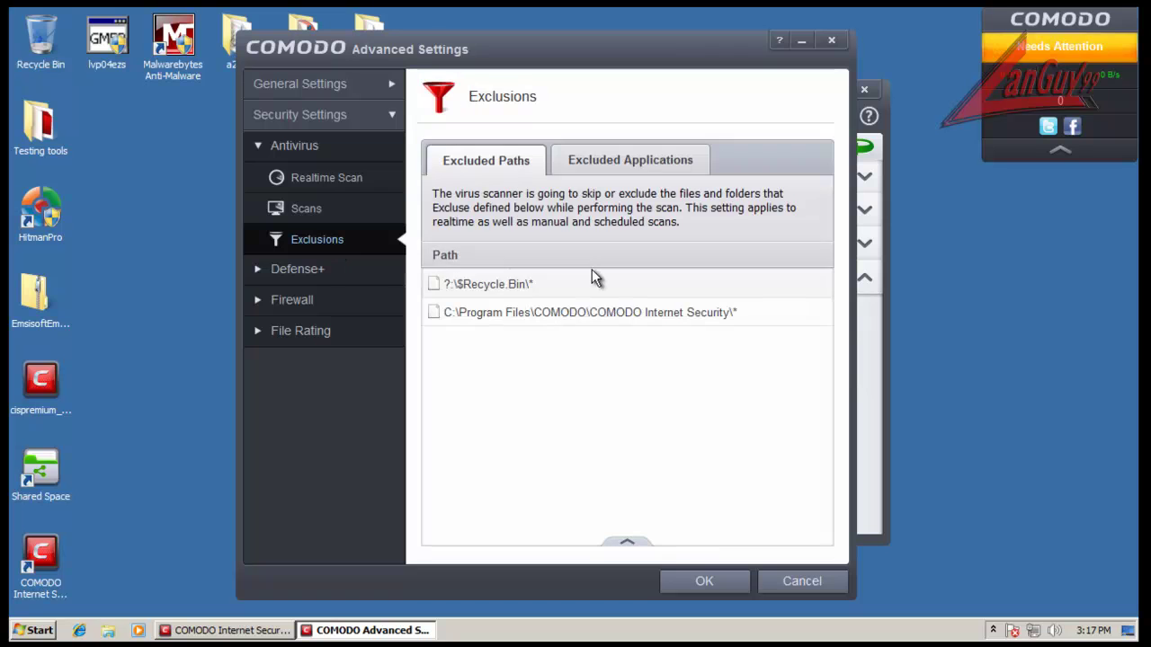
{"action": "left_click", "coordinate": [629, 160]}
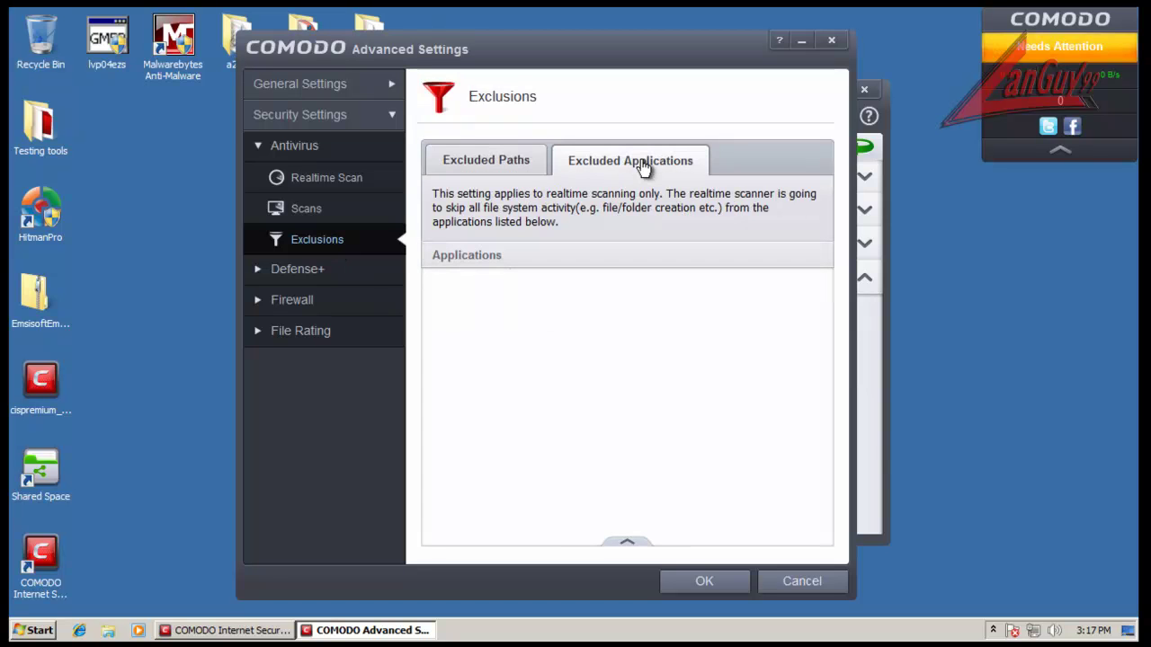
{"action": "left_click", "coordinate": [513, 167]}
Step: Expand Defense+ and HIPS in the sidebar and open HIPS Settings
{"action": "left_click", "coordinate": [295, 269]}
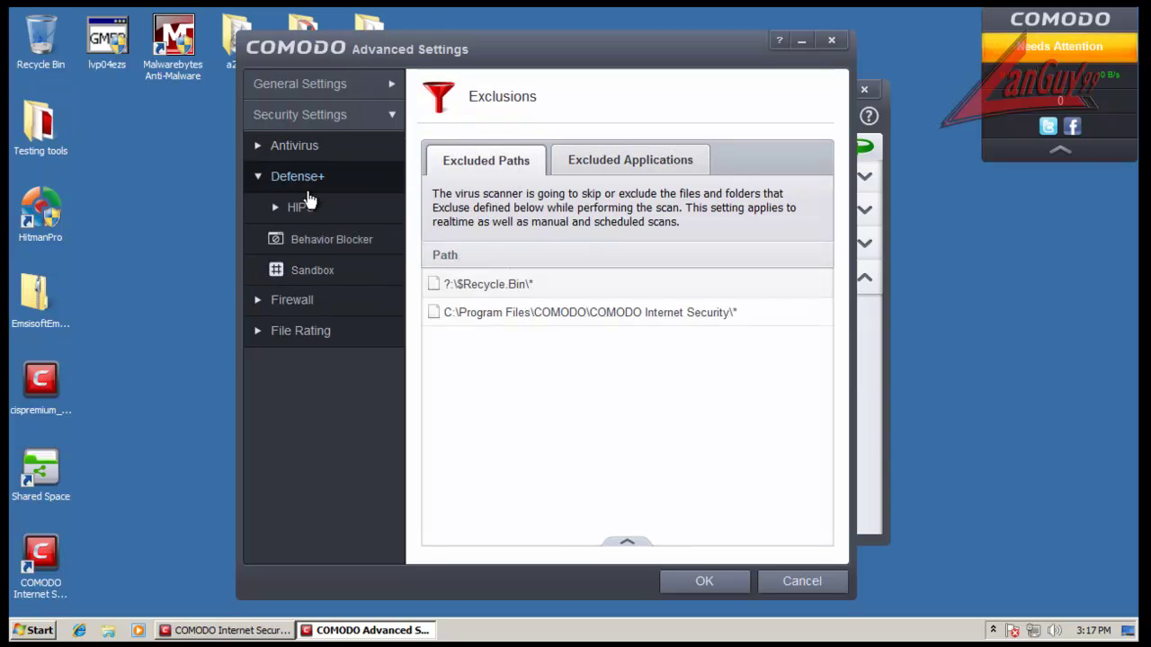
{"action": "left_click", "coordinate": [311, 184]}
{"action": "left_click", "coordinate": [314, 186]}
{"action": "left_click", "coordinate": [312, 208]}
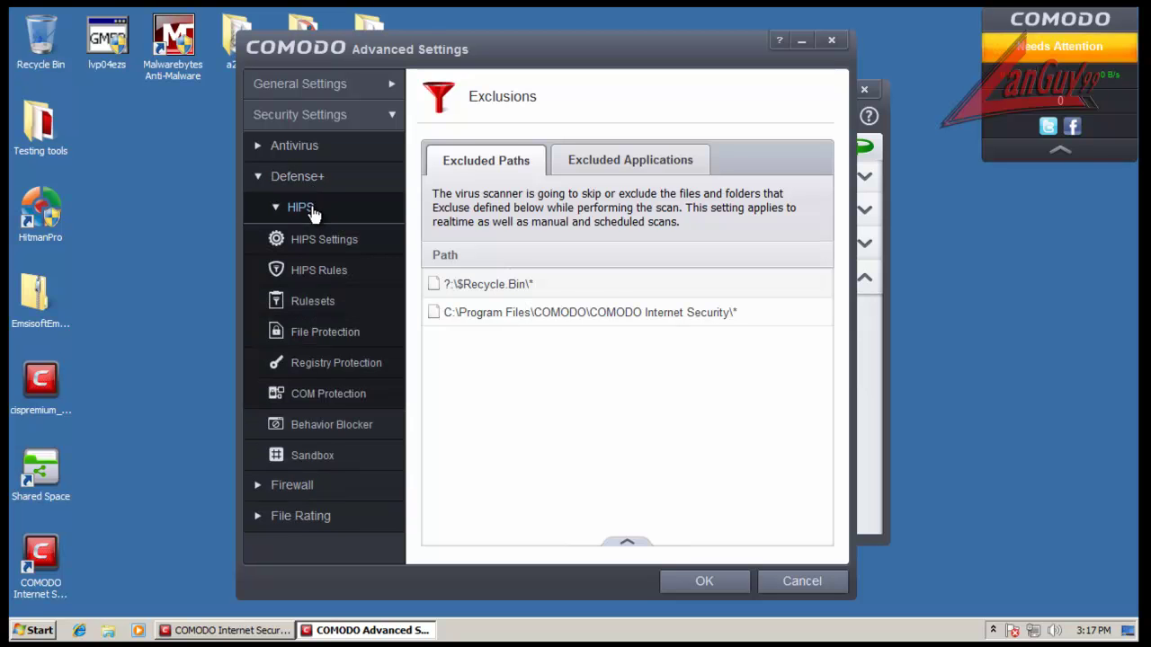
{"action": "left_click", "coordinate": [313, 236]}
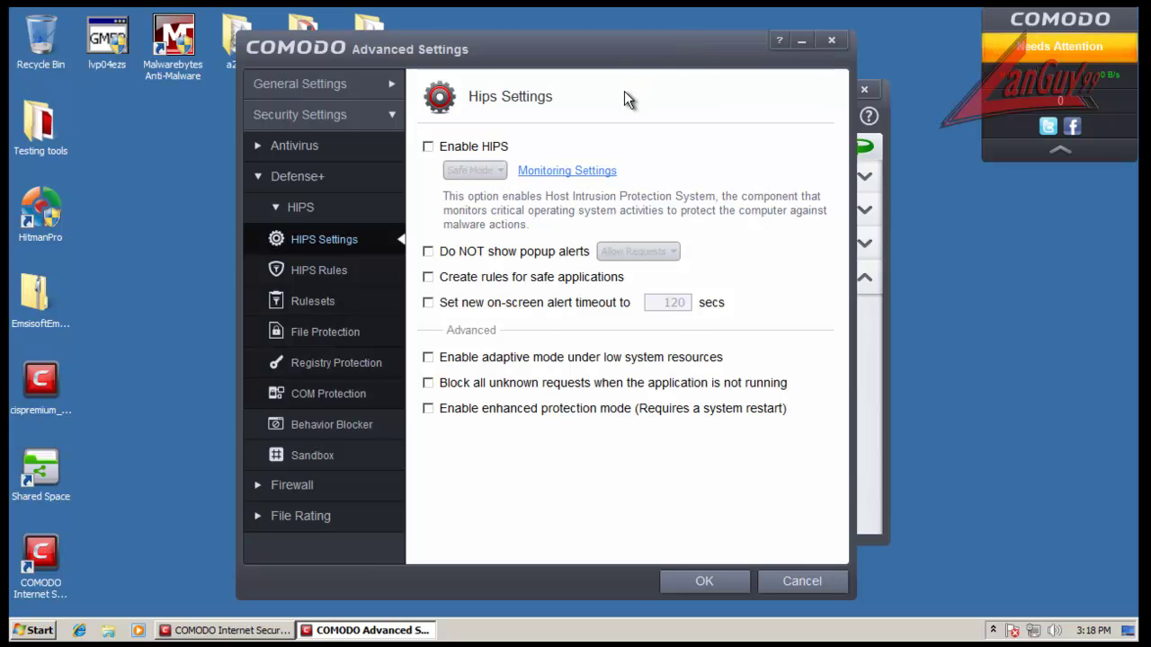
Step: Review HIPS Rules, Rulesets, and the File, Registry and COM Protection pages
{"action": "left_click", "coordinate": [335, 268]}
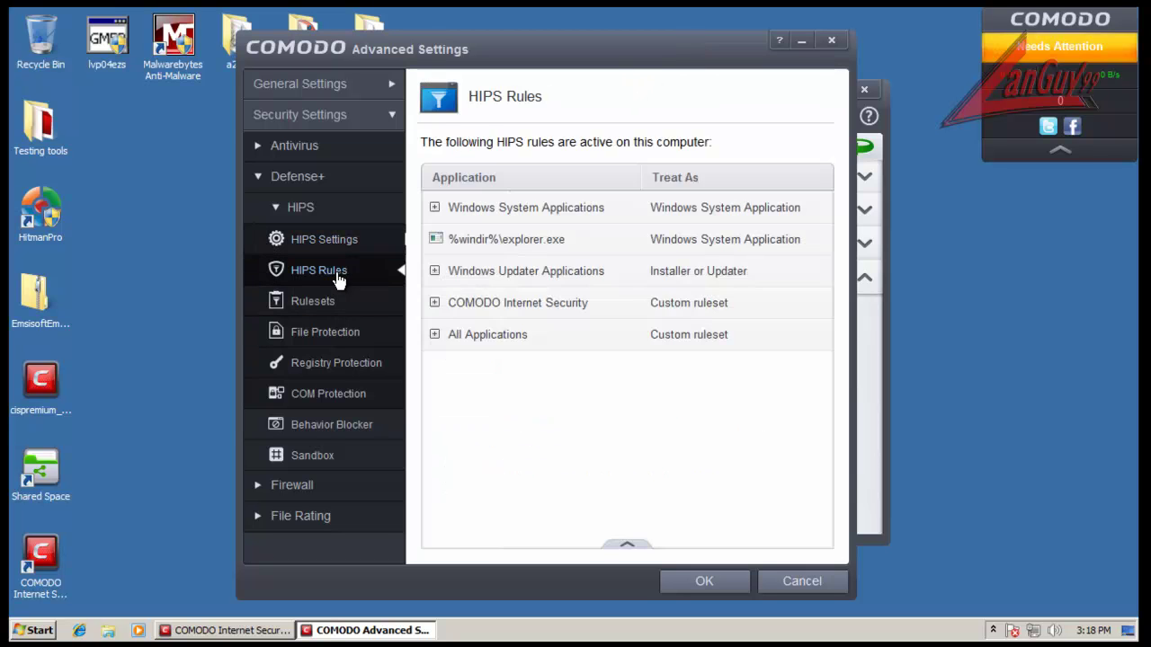
{"action": "left_click", "coordinate": [316, 329]}
{"action": "left_click", "coordinate": [317, 307]}
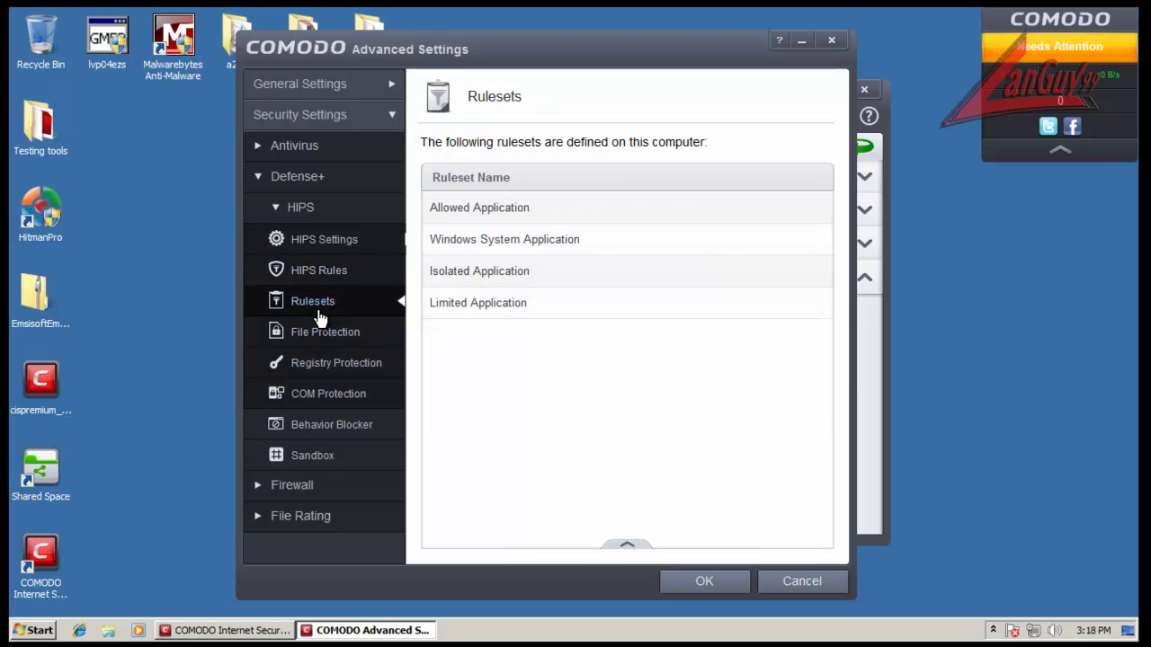
{"action": "left_click", "coordinate": [340, 347]}
{"action": "left_click", "coordinate": [336, 370]}
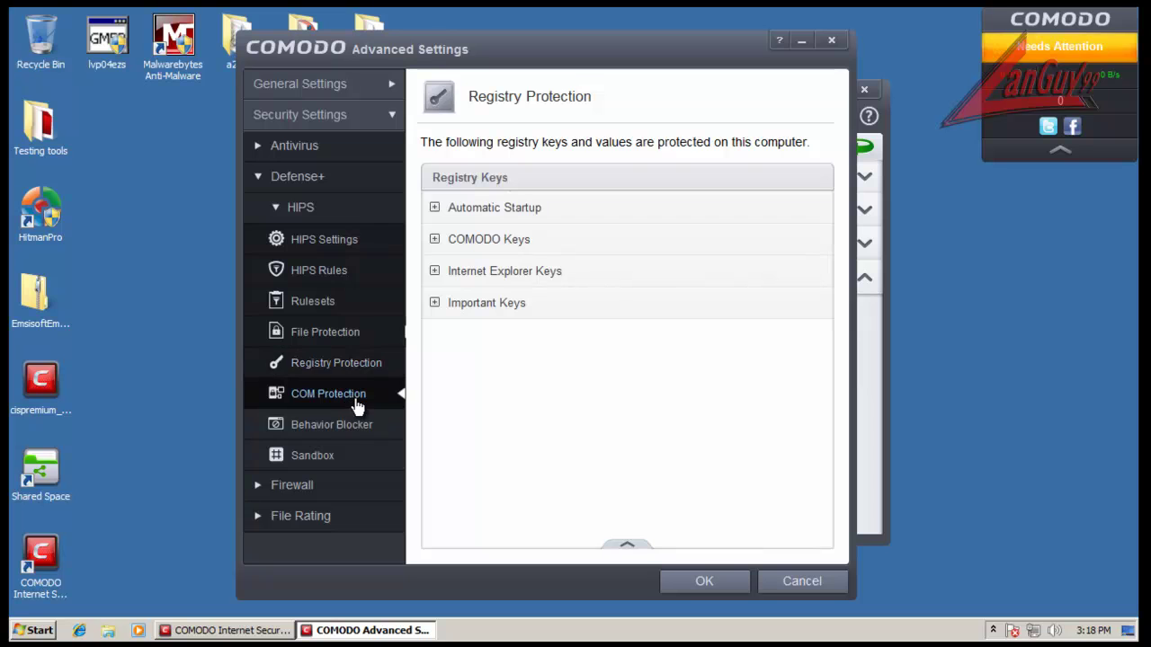
{"action": "left_click", "coordinate": [352, 400]}
{"action": "left_click", "coordinate": [257, 178]}
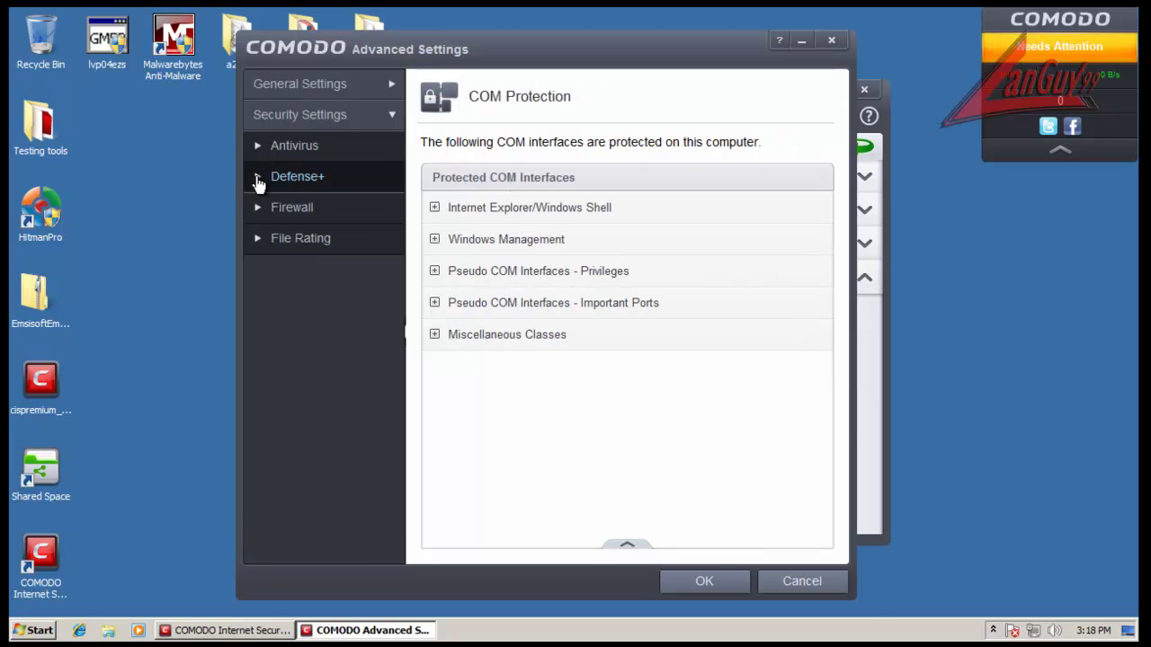
{"action": "left_click", "coordinate": [257, 178]}
Step: In Behavior Blocker, view the exceptions list unchanged and leave exceptions disabled
{"action": "left_click", "coordinate": [312, 432]}
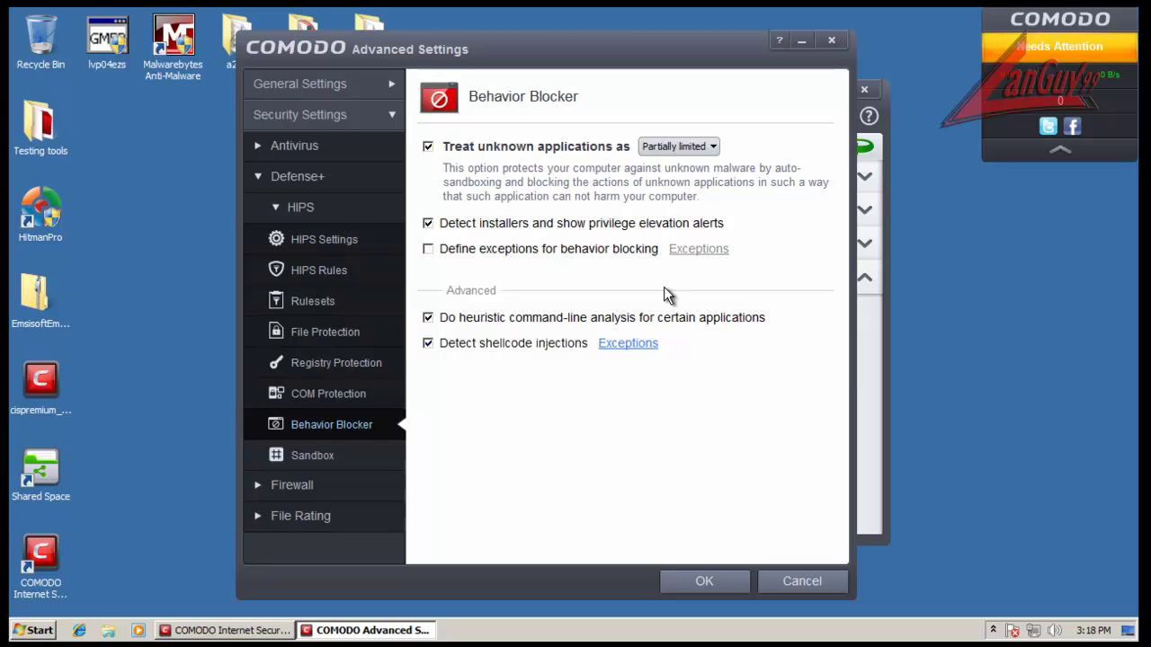
{"action": "left_click", "coordinate": [622, 250]}
{"action": "left_click", "coordinate": [698, 250]}
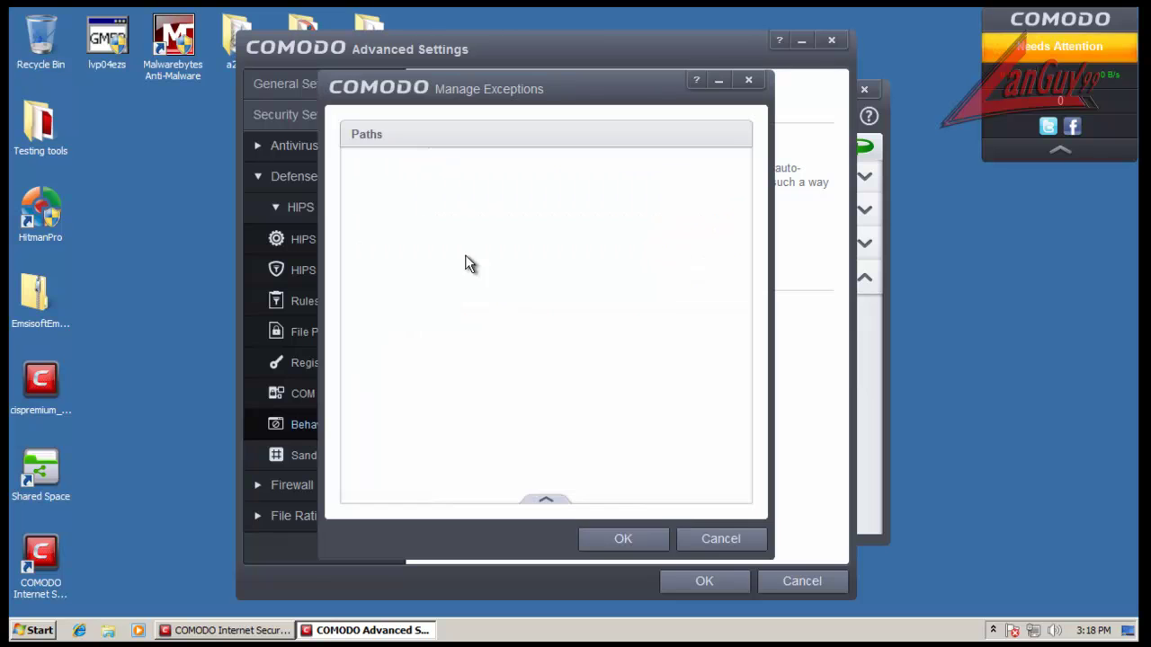
{"action": "left_click", "coordinate": [547, 499]}
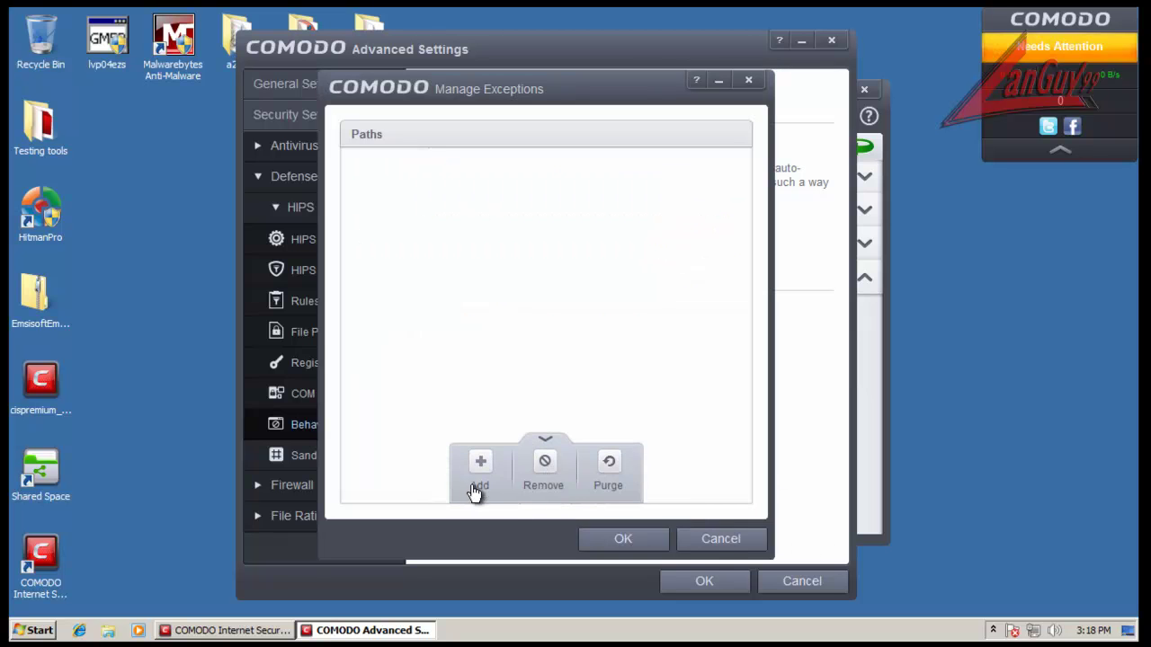
{"action": "left_click", "coordinate": [737, 549]}
{"action": "left_click", "coordinate": [428, 249]}
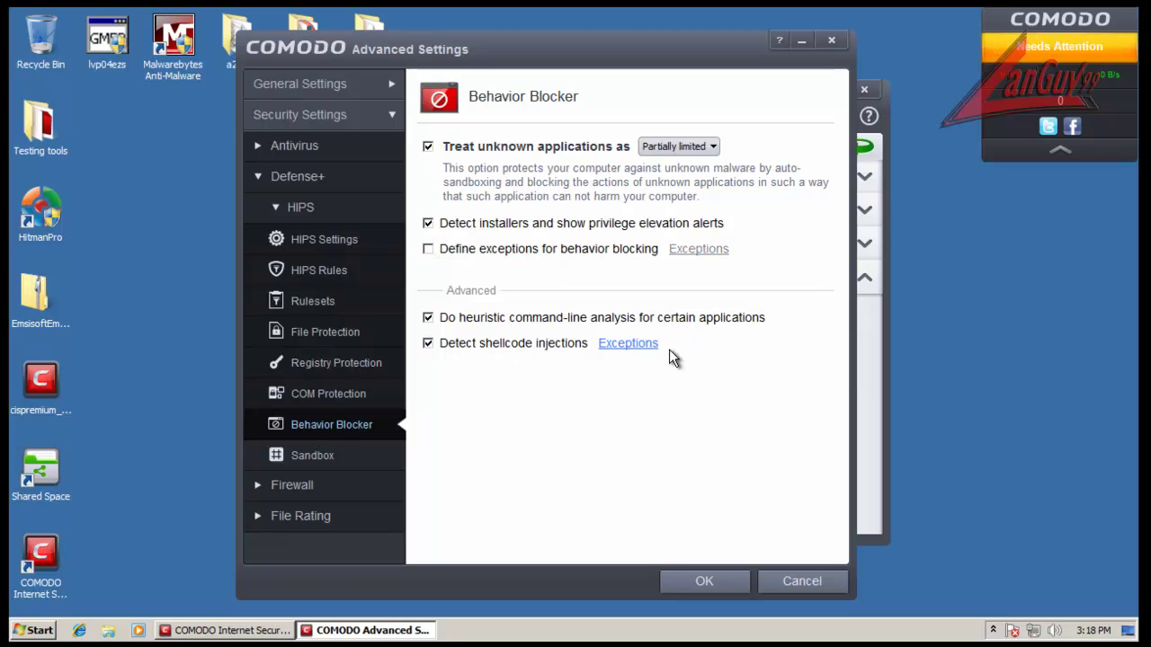
Step: View the shellcode injection exceptions unchanged and open the Sandbox settings
{"action": "left_click", "coordinate": [644, 344]}
{"action": "left_click", "coordinate": [739, 539]}
{"action": "left_click", "coordinate": [339, 457]}
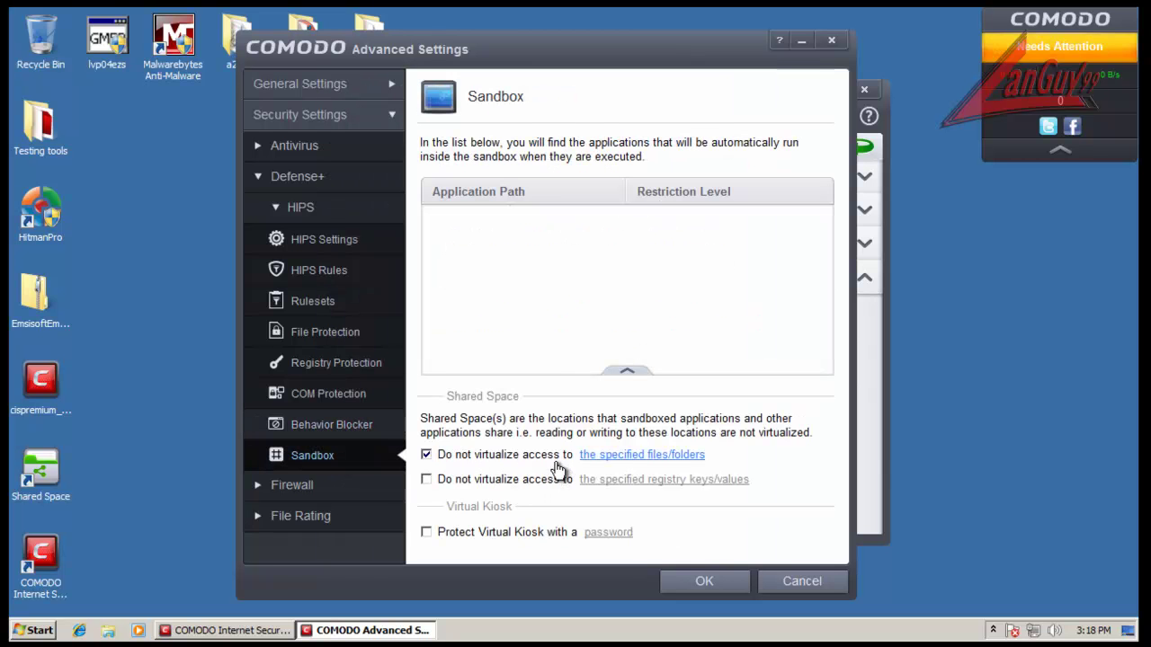
Step: Inspect the shared-space files/folders and registry lists unchanged, leaving registry sharing off
{"action": "left_click", "coordinate": [630, 456]}
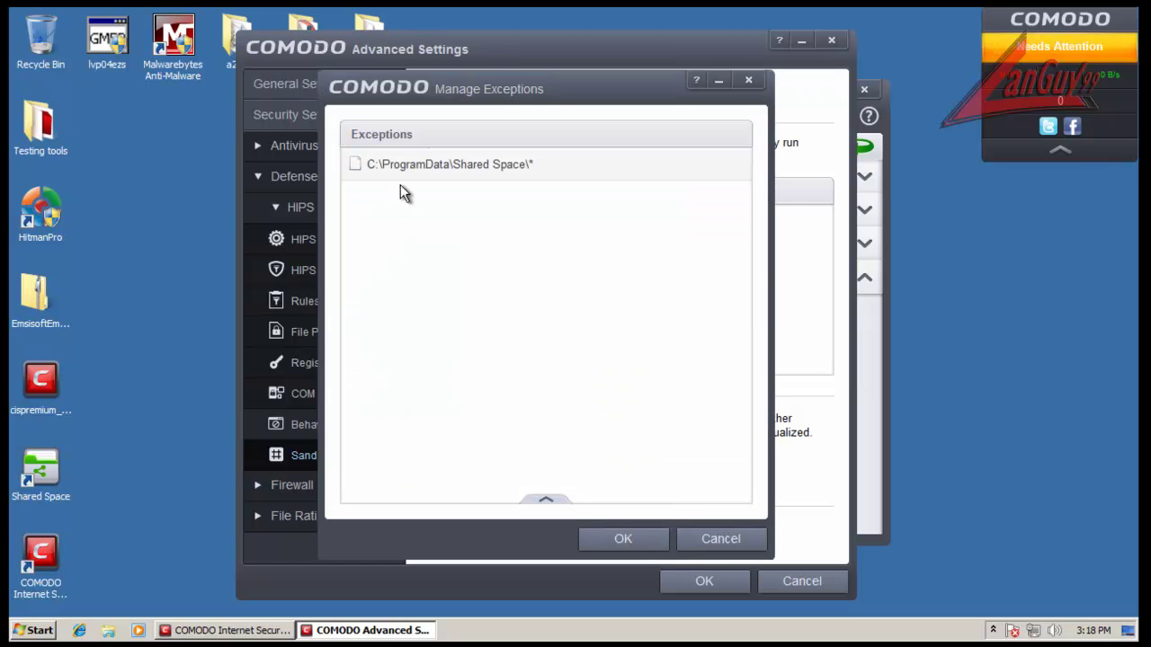
{"action": "left_click", "coordinate": [748, 539]}
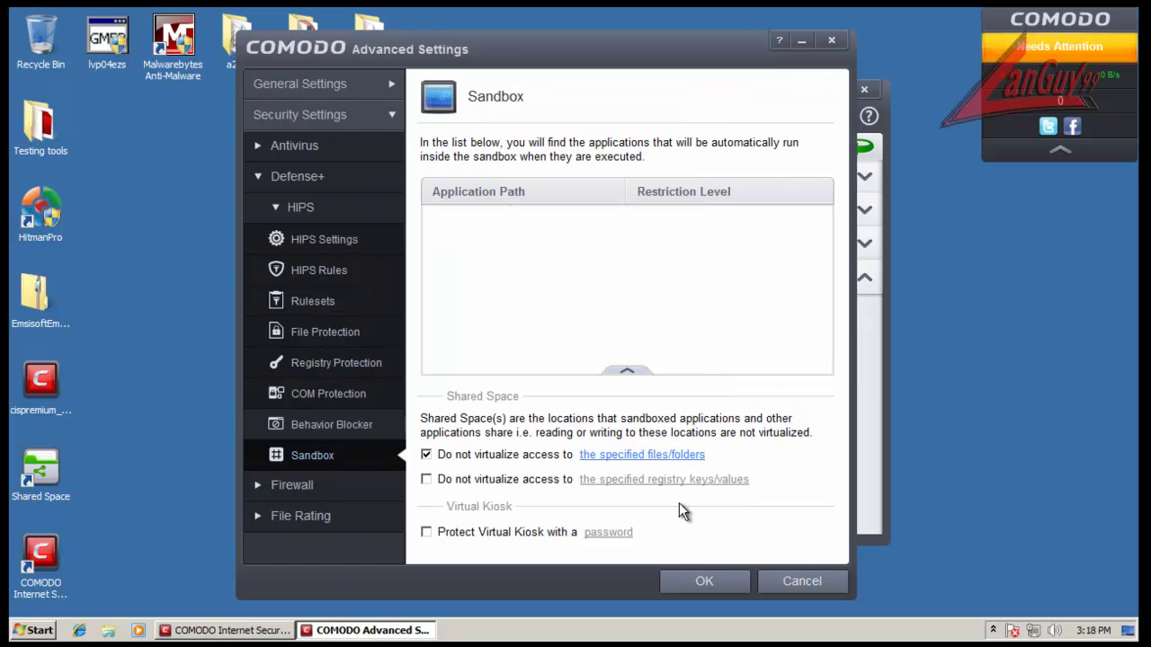
{"action": "left_click", "coordinate": [555, 483]}
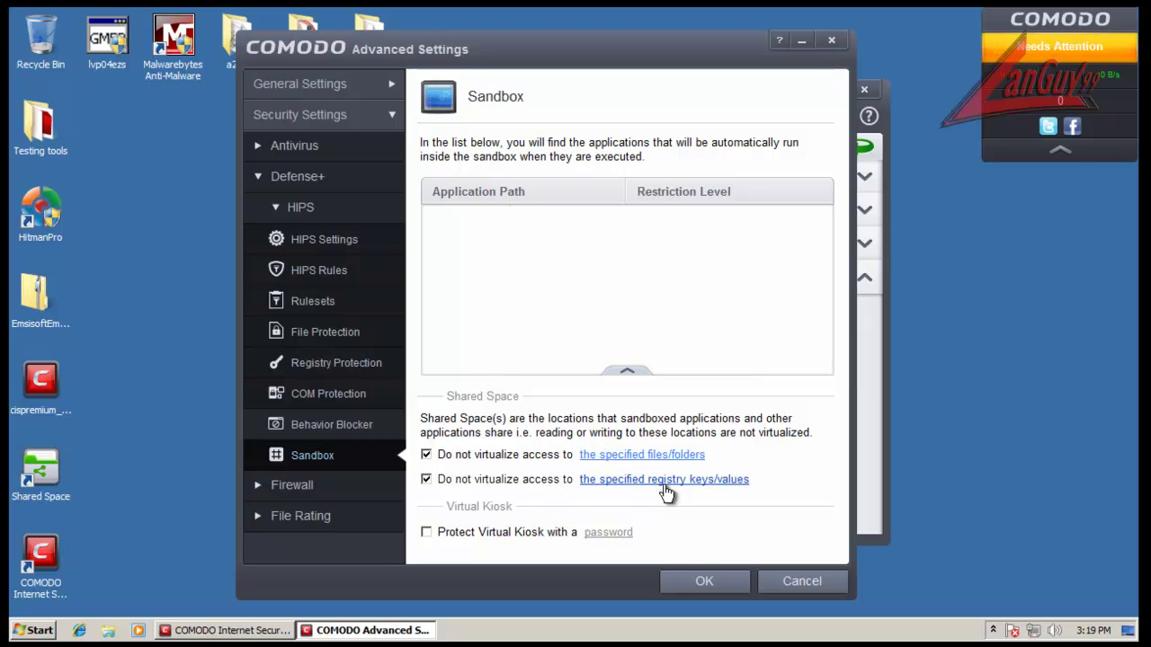
{"action": "left_click", "coordinate": [643, 482]}
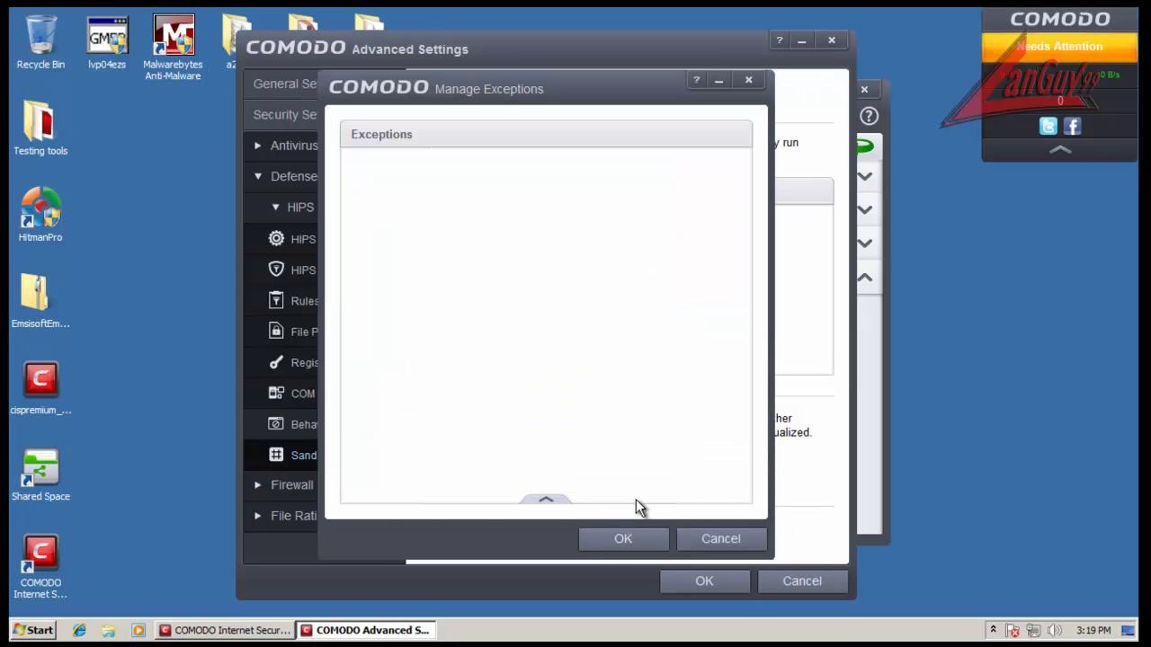
{"action": "mouse_move", "coordinate": [551, 510]}
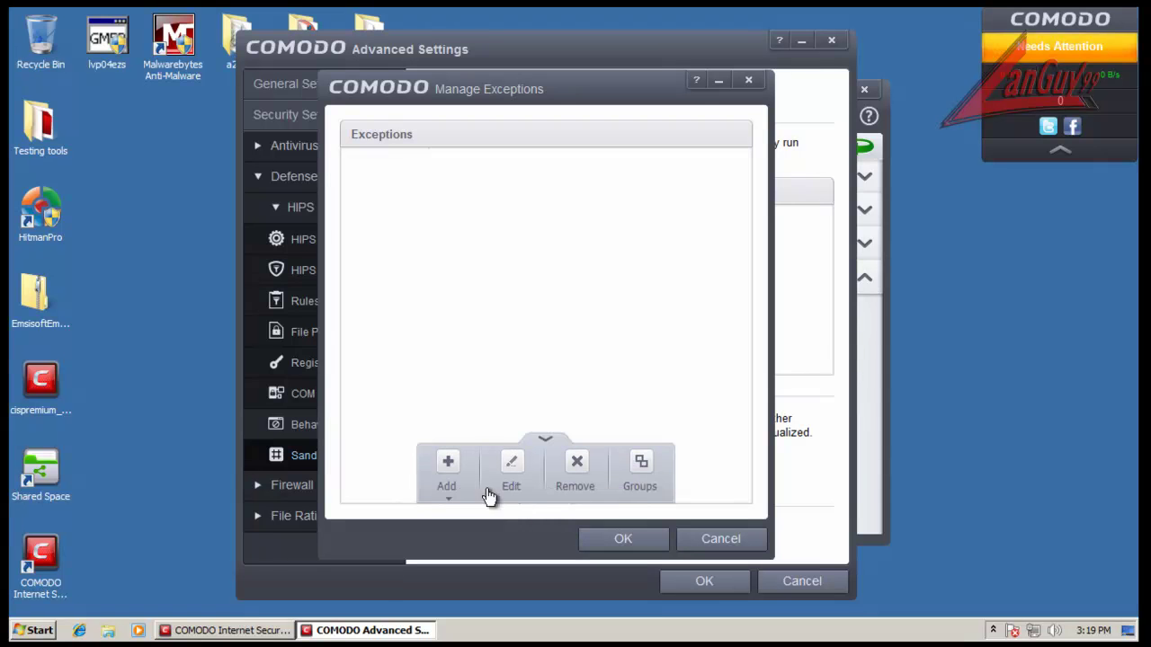
{"action": "left_click", "coordinate": [450, 475]}
{"action": "mouse_move", "coordinate": [504, 520]}
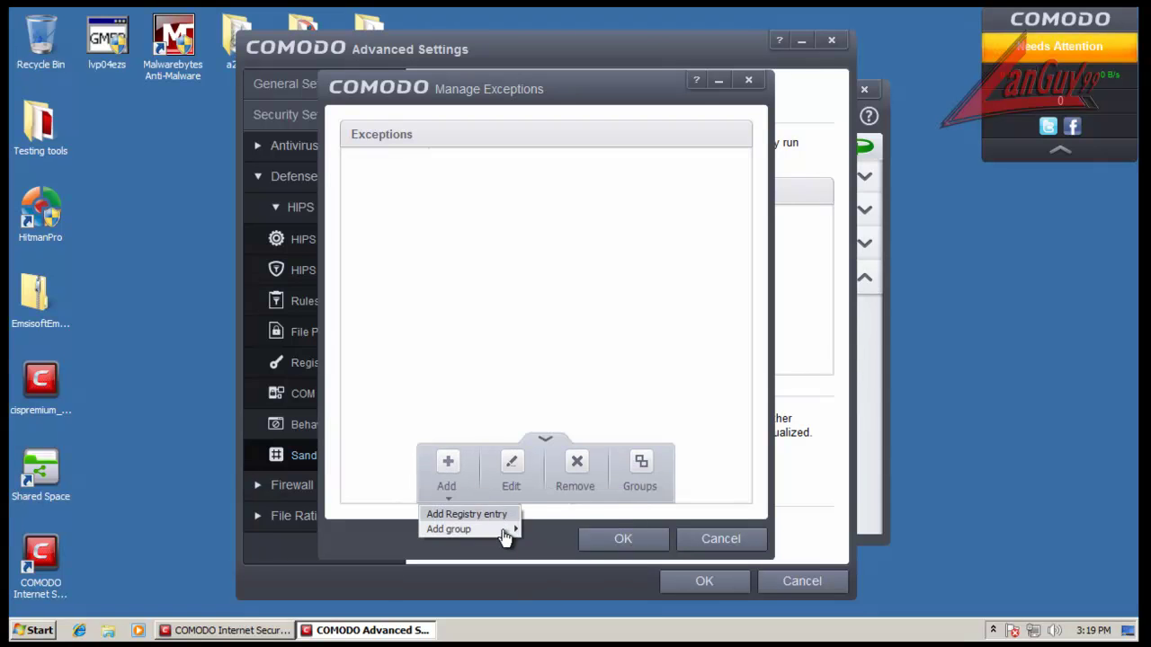
{"action": "left_click", "coordinate": [730, 539]}
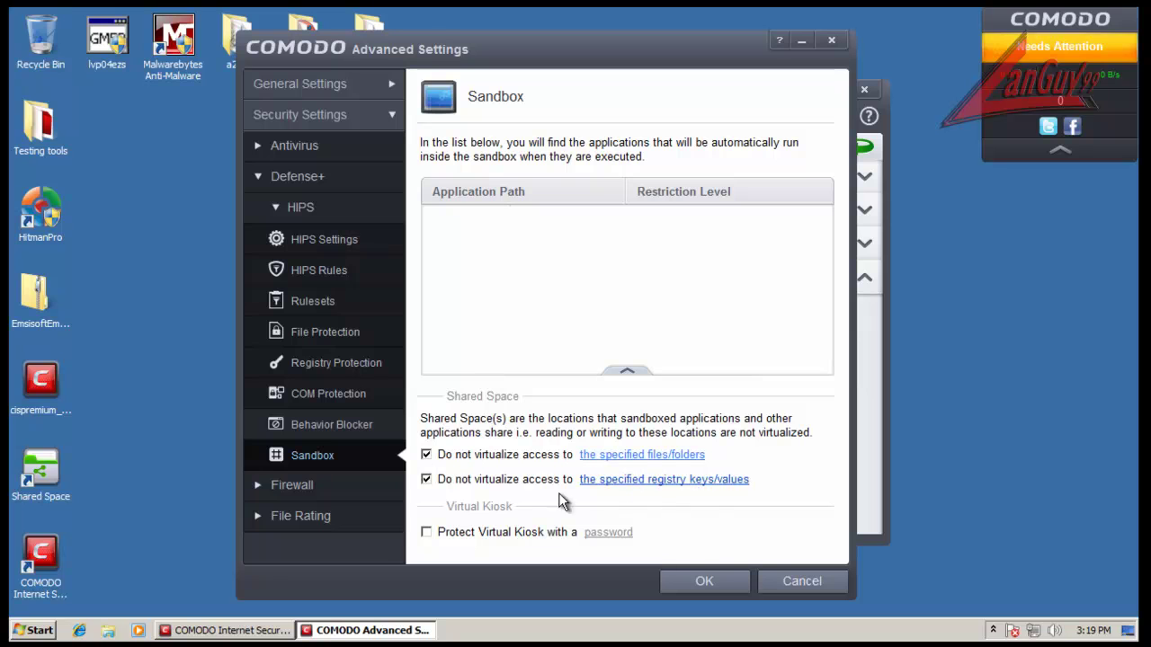
{"action": "left_click", "coordinate": [426, 479]}
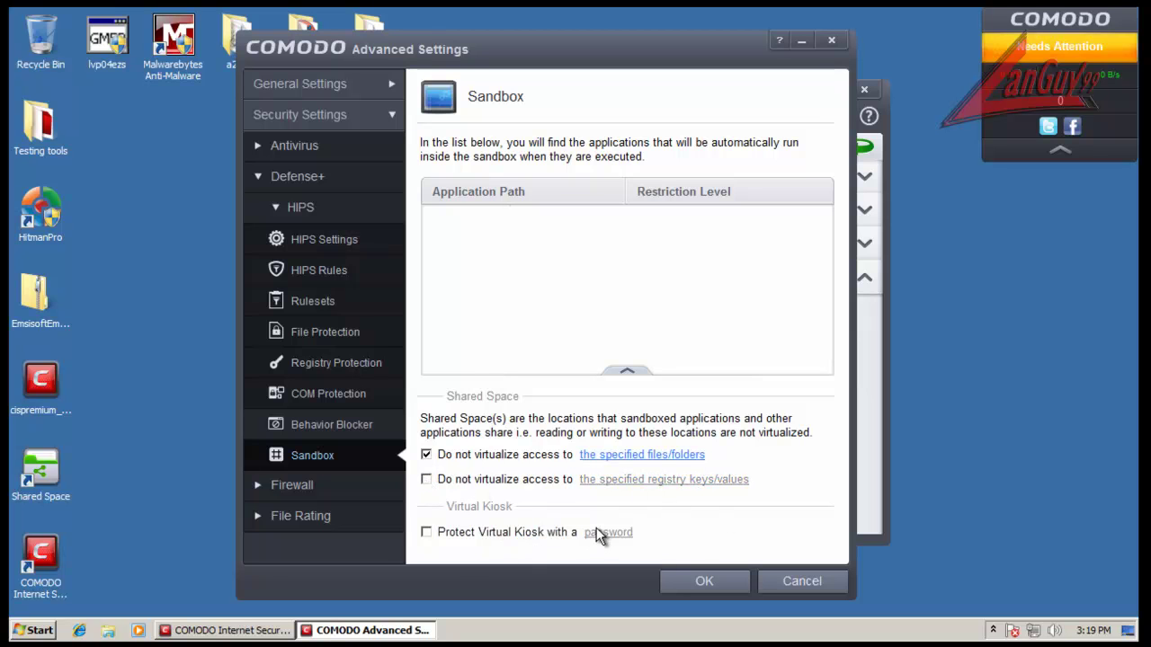
Step: Collapse Defense+, expand Firewall, and open Firewall Settings
{"action": "mouse_move", "coordinate": [634, 376]}
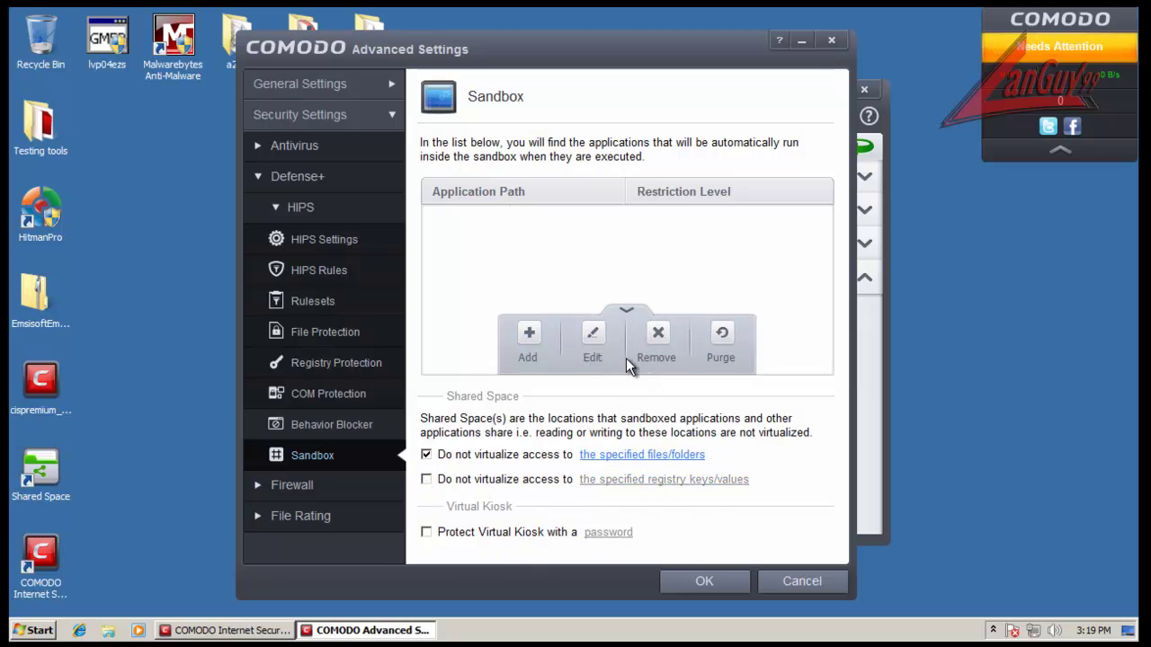
{"action": "left_click", "coordinate": [626, 311]}
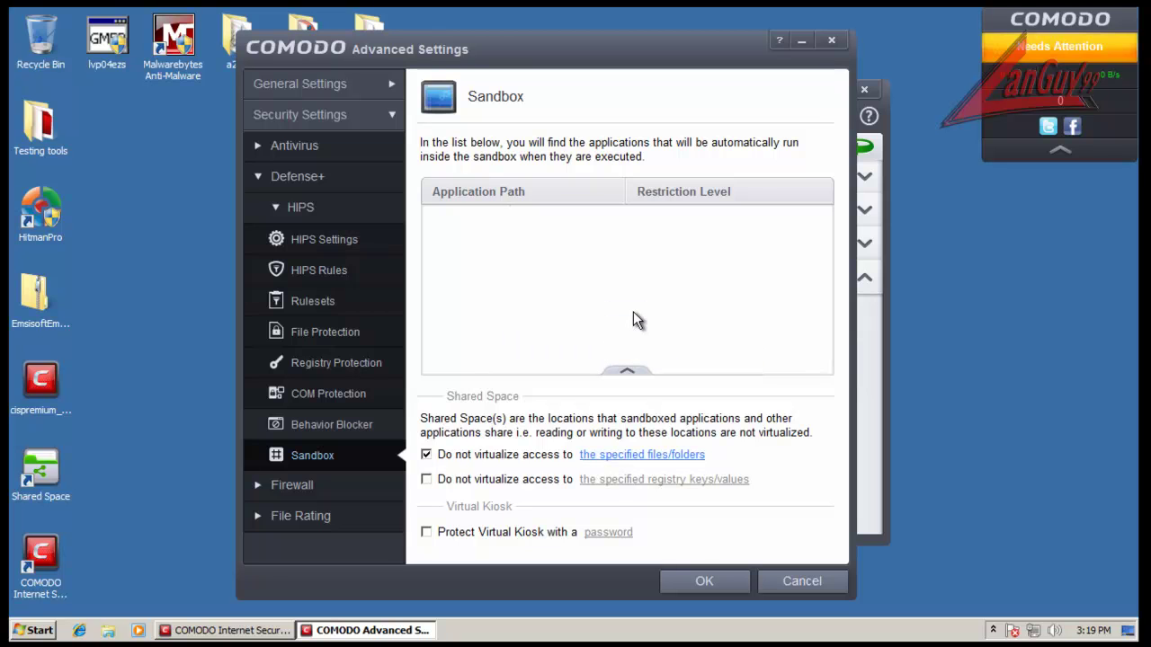
{"action": "left_click", "coordinate": [306, 179]}
{"action": "left_click", "coordinate": [302, 207]}
{"action": "left_click", "coordinate": [326, 250]}
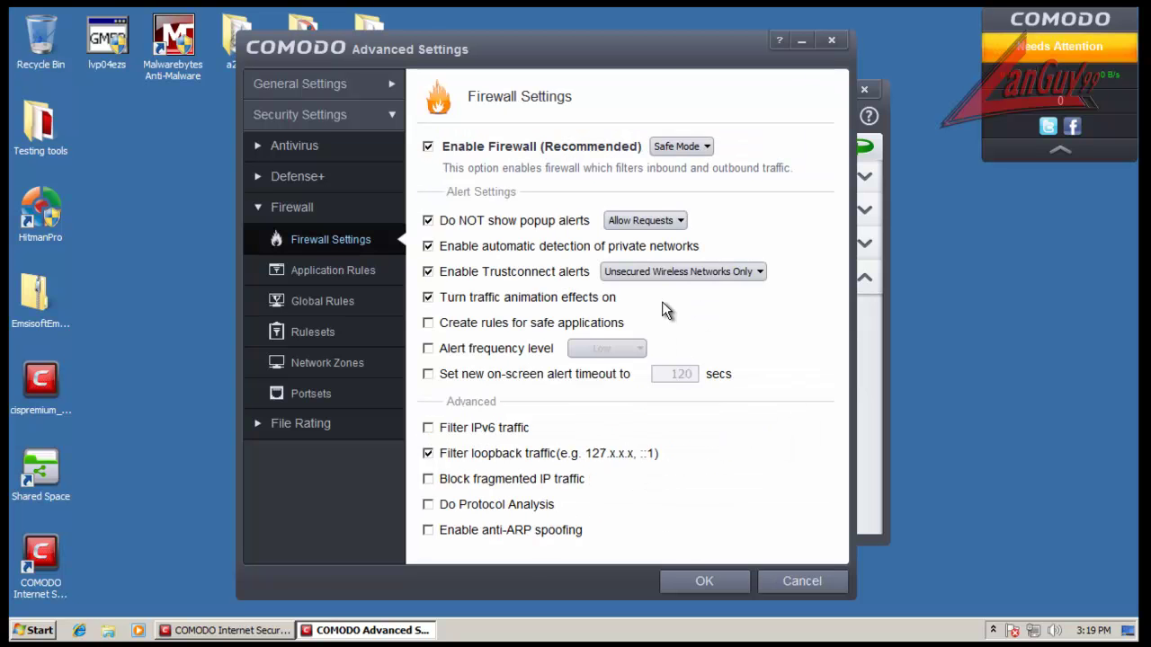
Step: Turn off Trustconnect alerts and check the hidden notification area icons
{"action": "left_click", "coordinate": [490, 274]}
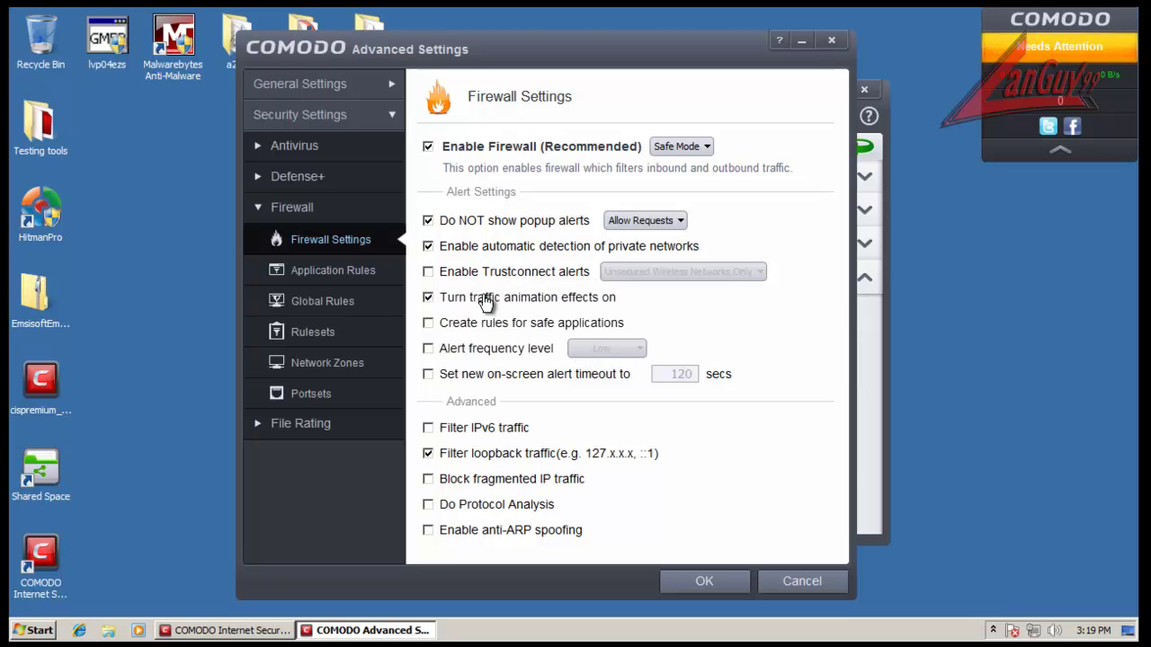
{"action": "left_click", "coordinate": [993, 631]}
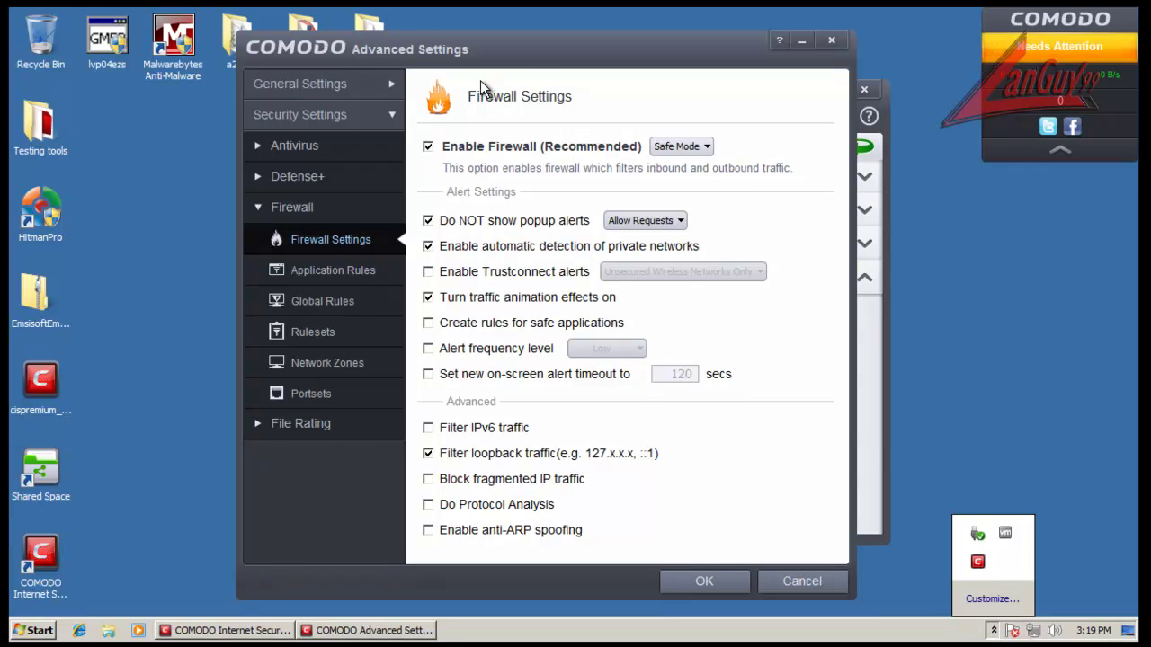
{"action": "left_click", "coordinate": [530, 66]}
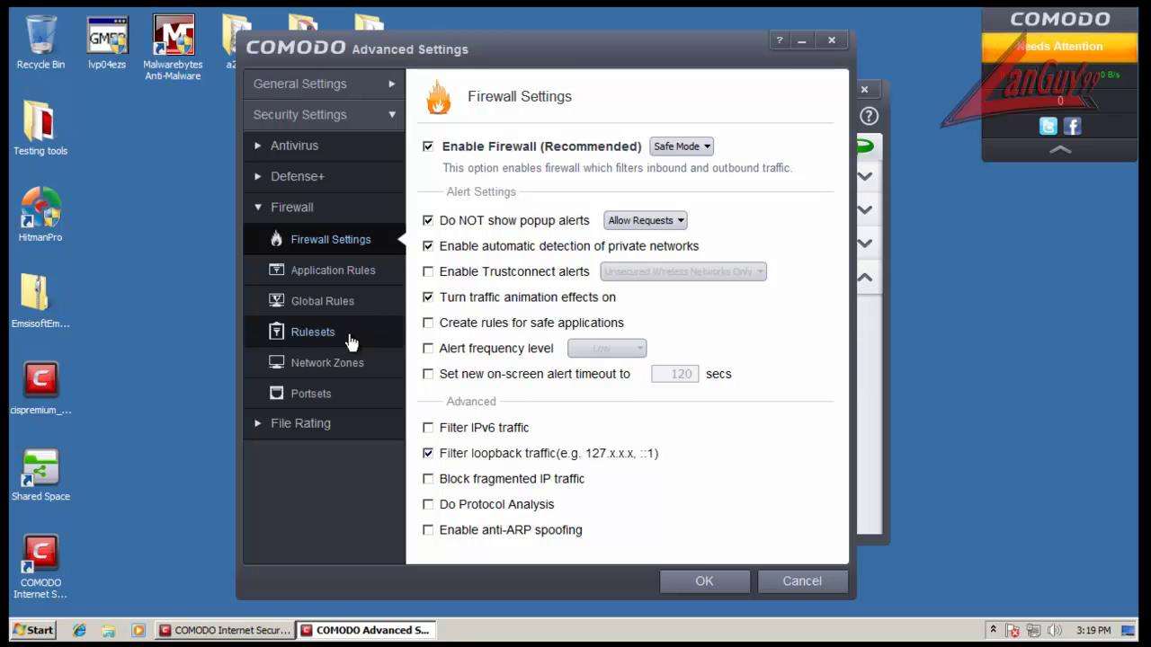
Step: Review the firewall Application Rules, Global Rules, Rulesets, Network Zones and Portsets pages
{"action": "left_click", "coordinate": [356, 271]}
{"action": "left_click", "coordinate": [355, 301]}
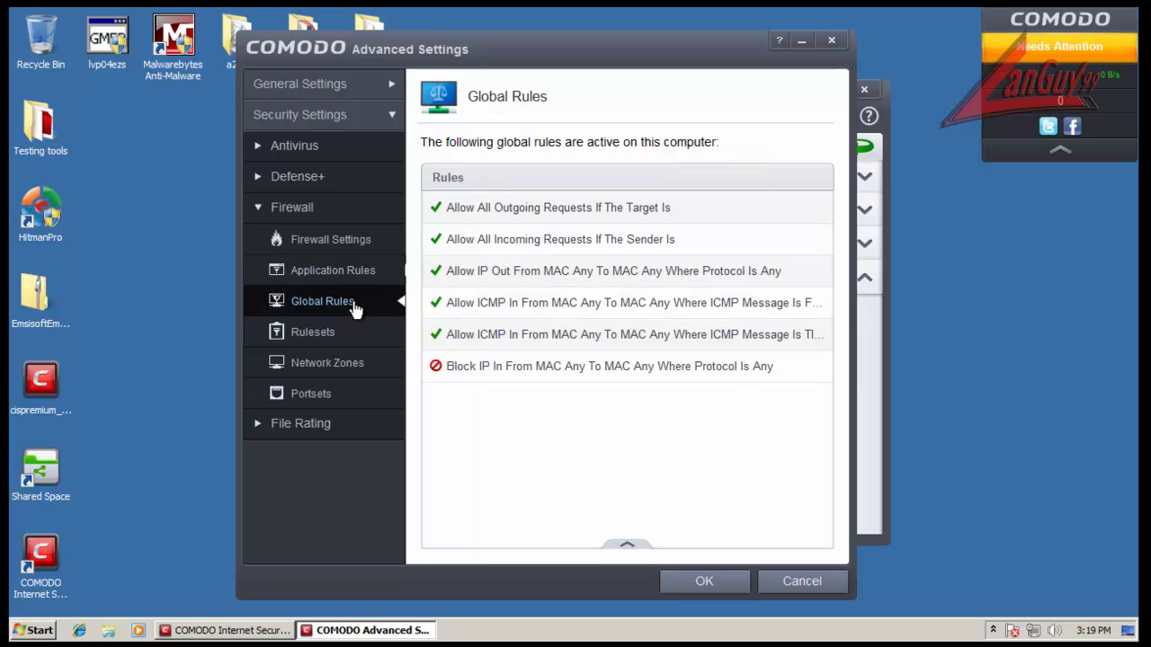
{"action": "left_click", "coordinate": [350, 334]}
{"action": "left_click", "coordinate": [352, 364]}
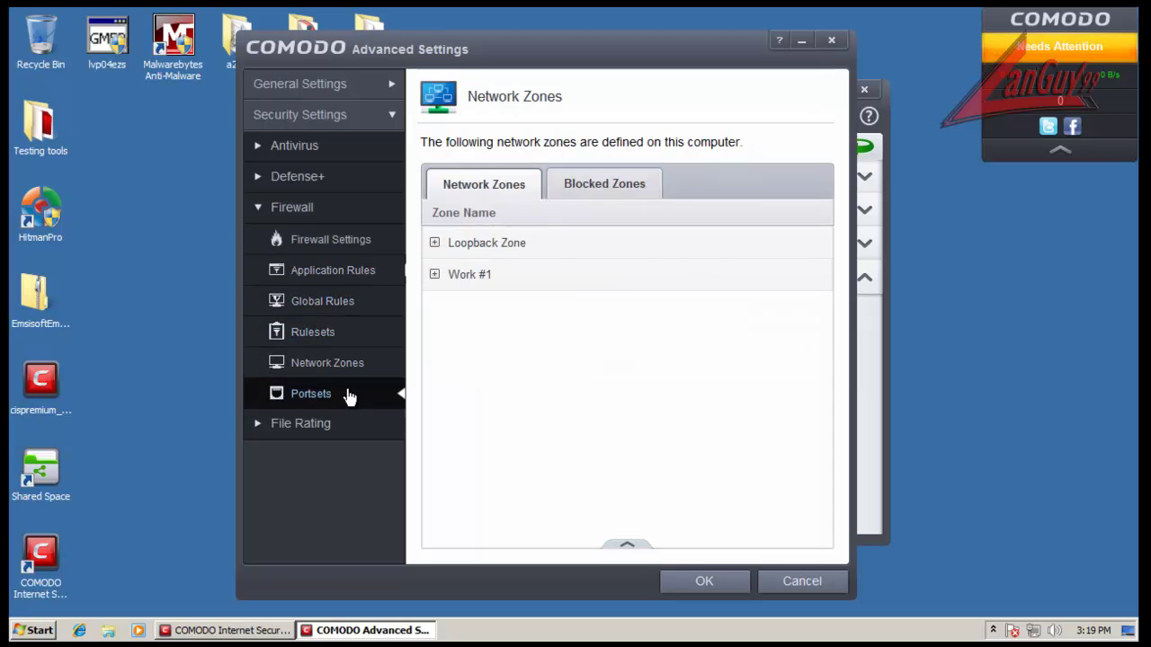
{"action": "left_click", "coordinate": [350, 397]}
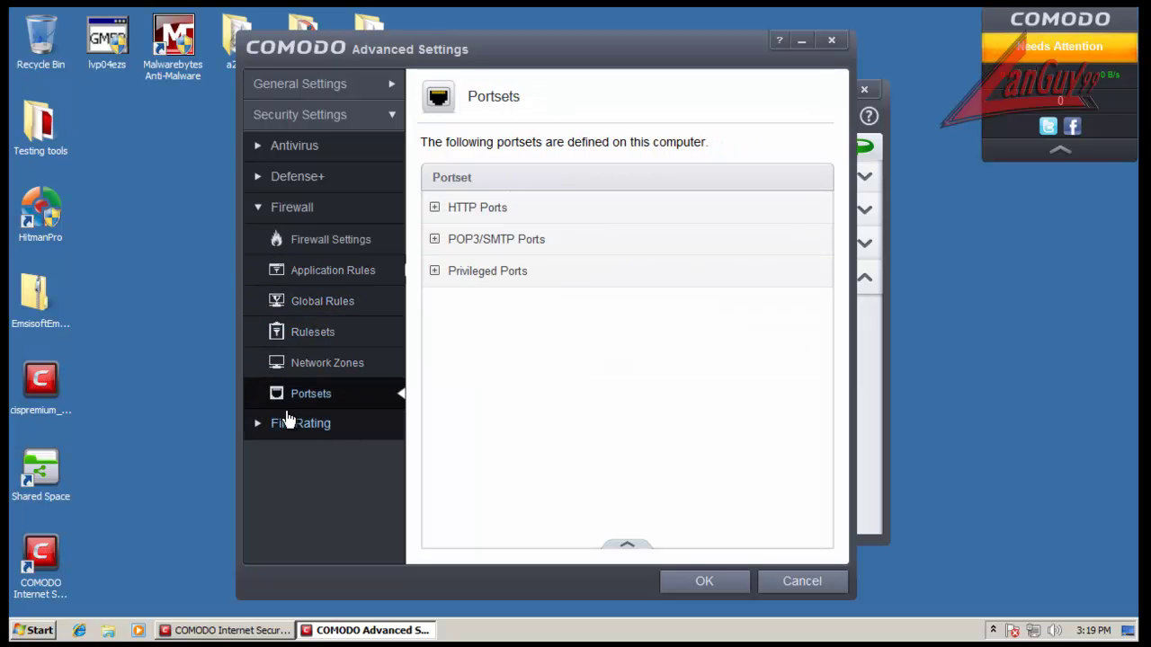
Step: Inspect HTTP Ports and Privileged Ports (In [0 - 1023]), then expand File Rating
{"action": "left_click", "coordinate": [435, 208]}
{"action": "left_click", "coordinate": [435, 208]}
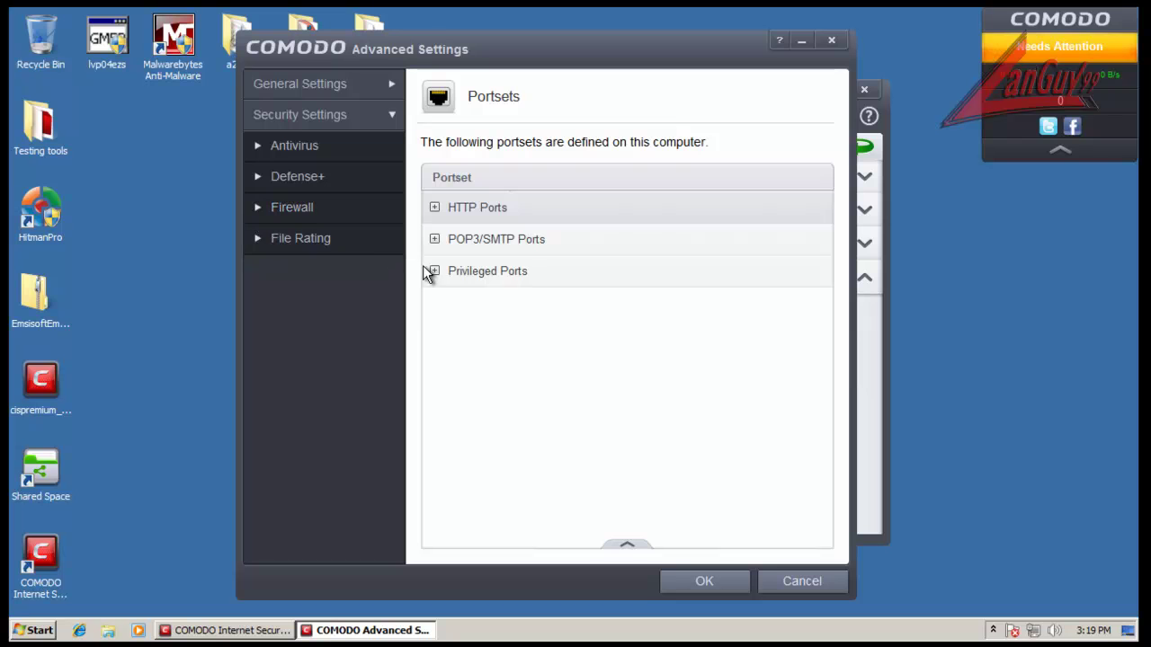
{"action": "left_click", "coordinate": [434, 270]}
{"action": "left_click", "coordinate": [301, 239]}
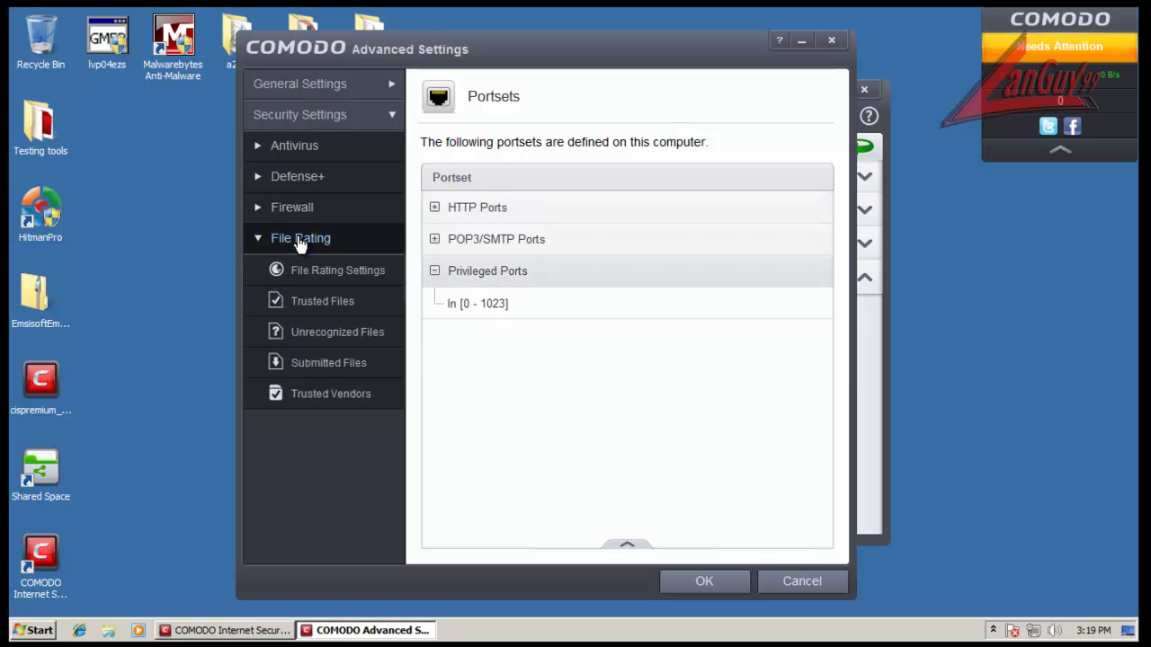
Step: Open the File Rating trusted vendors list and select the 2BrightSparks Pte Ltd and 3CX Ltd entries
{"action": "left_click", "coordinate": [340, 271]}
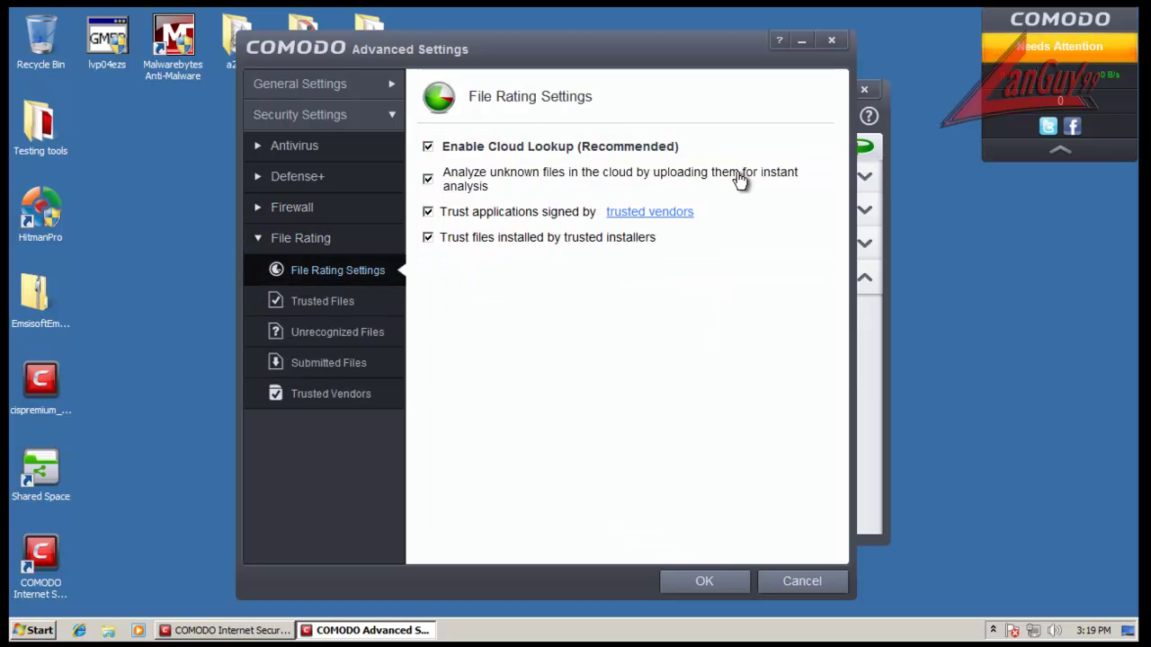
{"action": "left_click", "coordinate": [685, 214]}
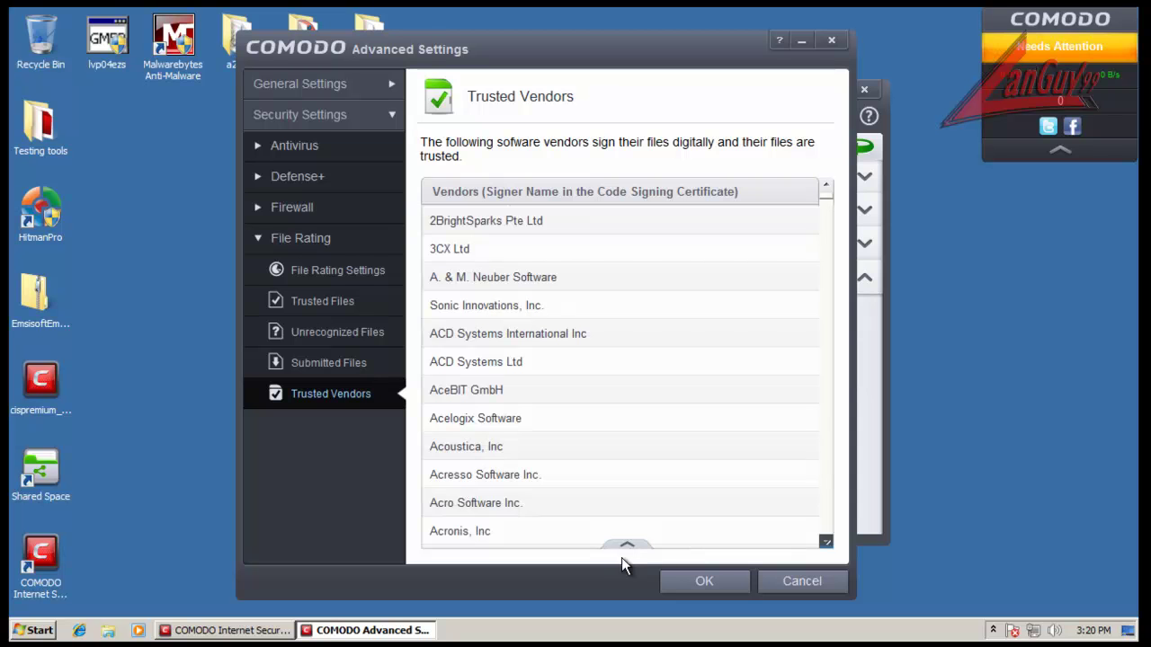
{"action": "left_click", "coordinate": [572, 224]}
{"action": "left_click", "coordinate": [577, 257]}
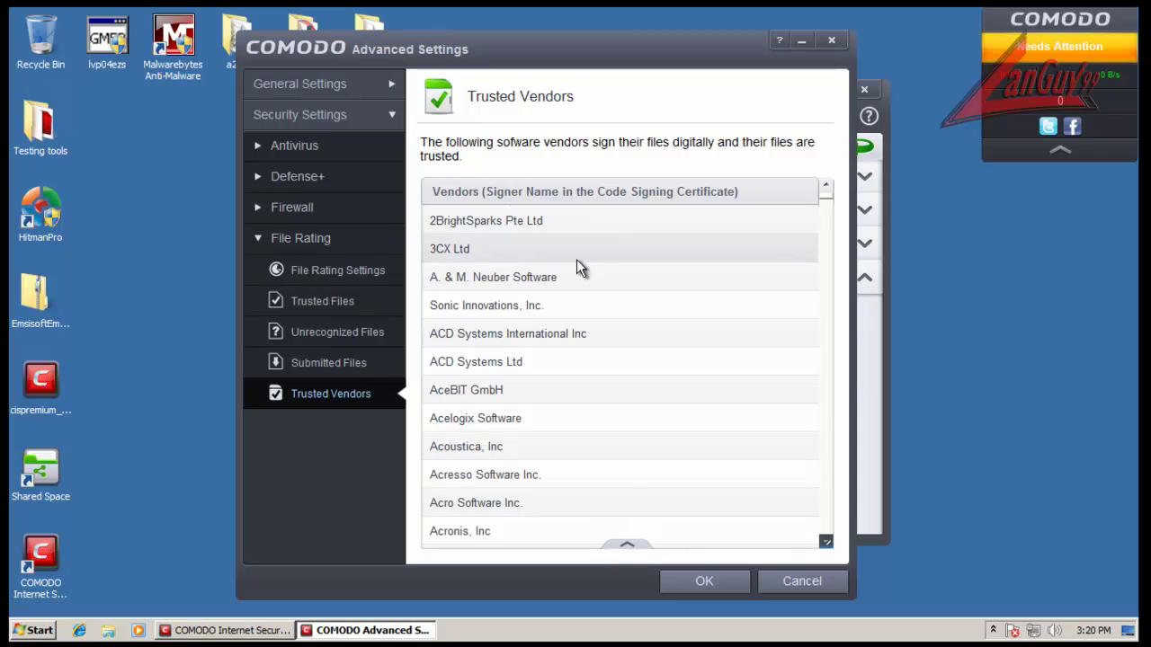
Step: Show and hide the add/remove vendor options, then go to the Trusted Files list
{"action": "left_click", "coordinate": [628, 550]}
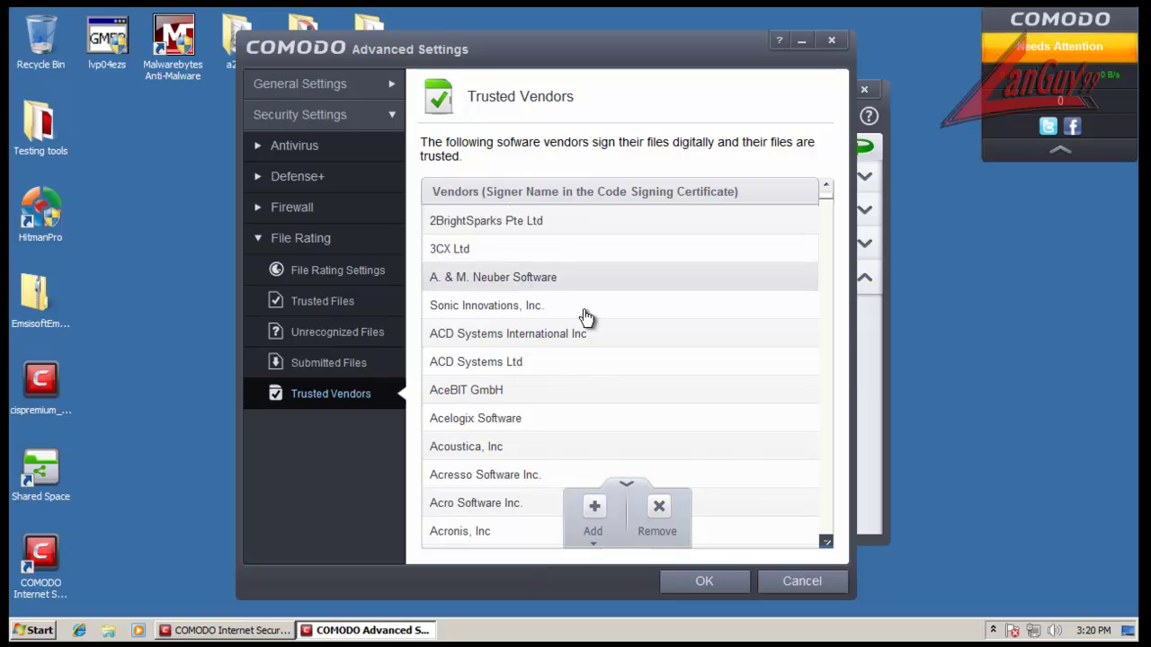
{"action": "left_click", "coordinate": [626, 483]}
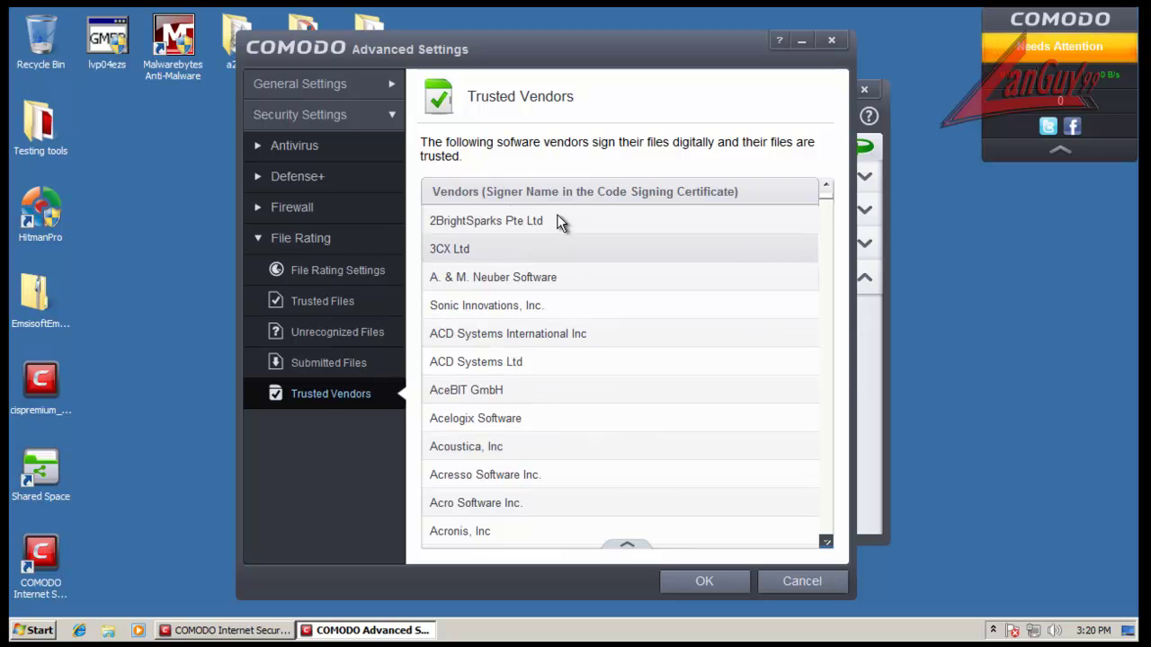
{"action": "mouse_move", "coordinate": [826, 194]}
{"action": "left_mouse_down"}
{"action": "mouse_move", "coordinate": [826, 270]}
{"action": "mouse_move", "coordinate": [825, 190]}
{"action": "left_mouse_up"}
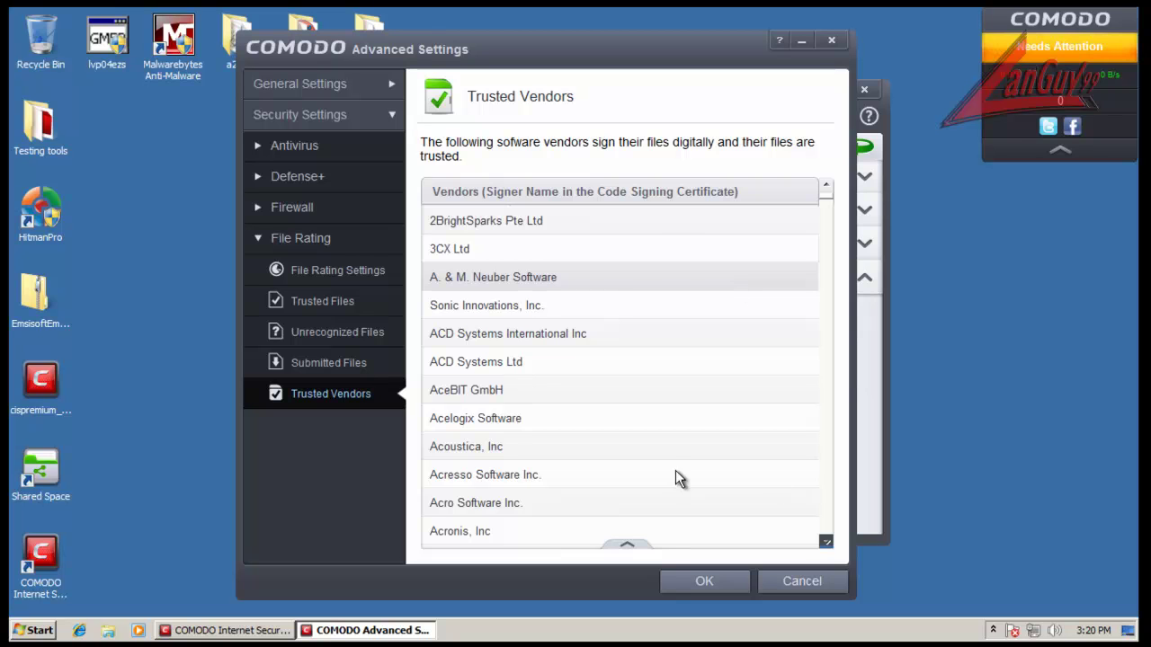
{"action": "left_click", "coordinate": [325, 302]}
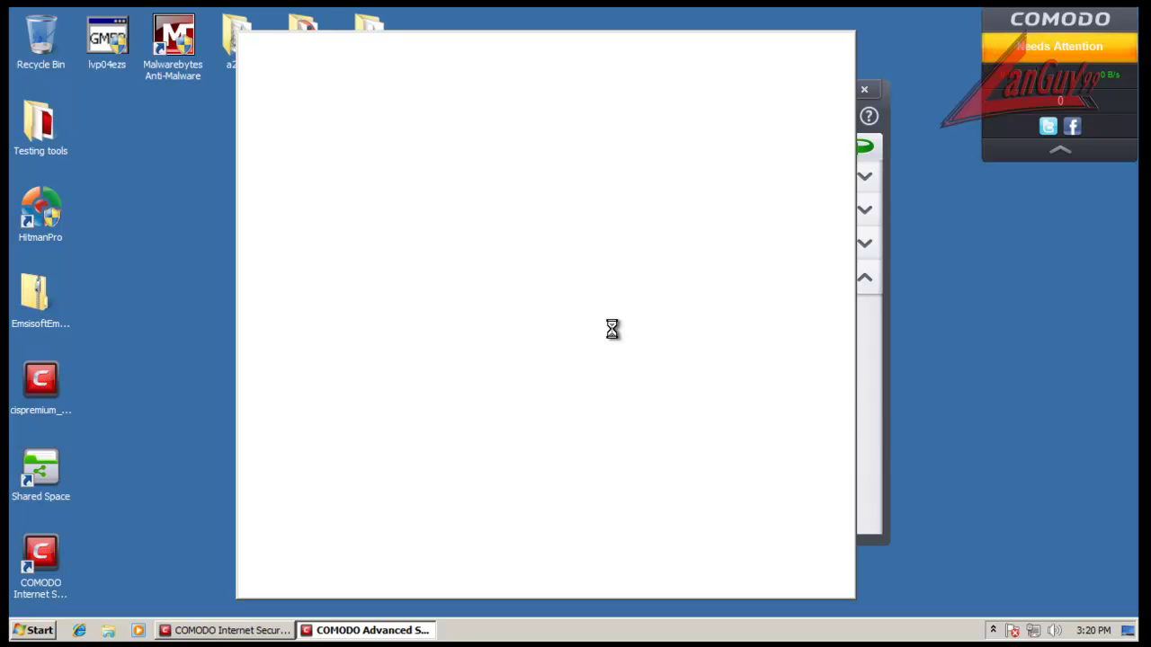
Step: Start Task Manager from the taskbar, check the running applications, and close it once Trusted Files appears
{"action": "right_click", "coordinate": [883, 629]}
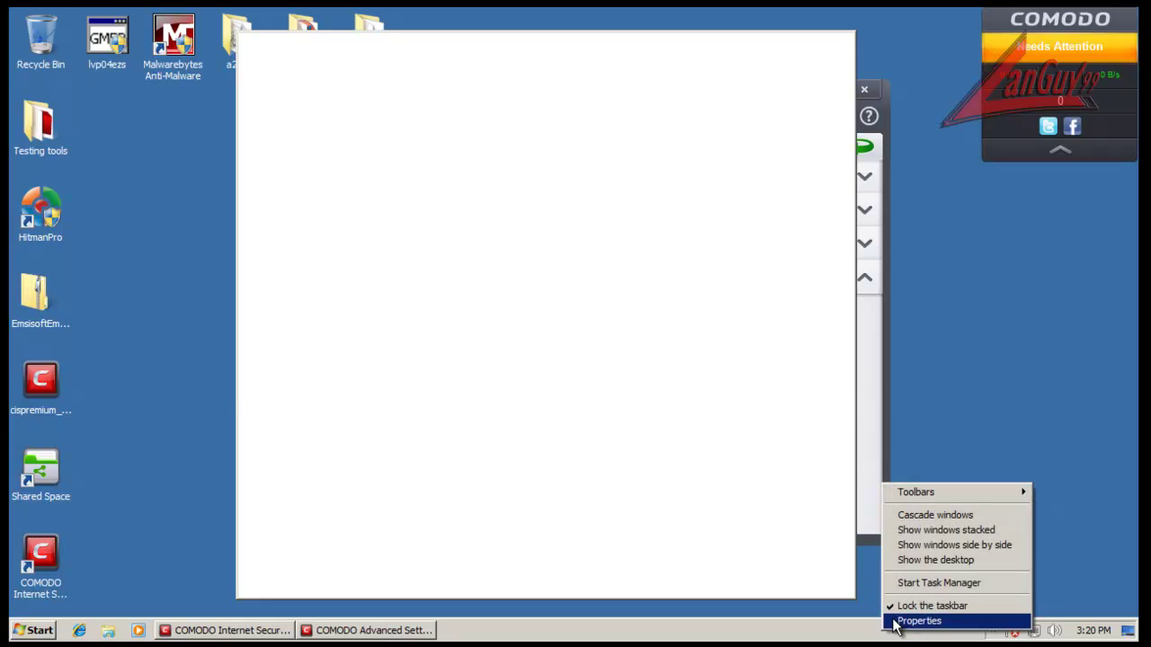
{"action": "left_click", "coordinate": [935, 583]}
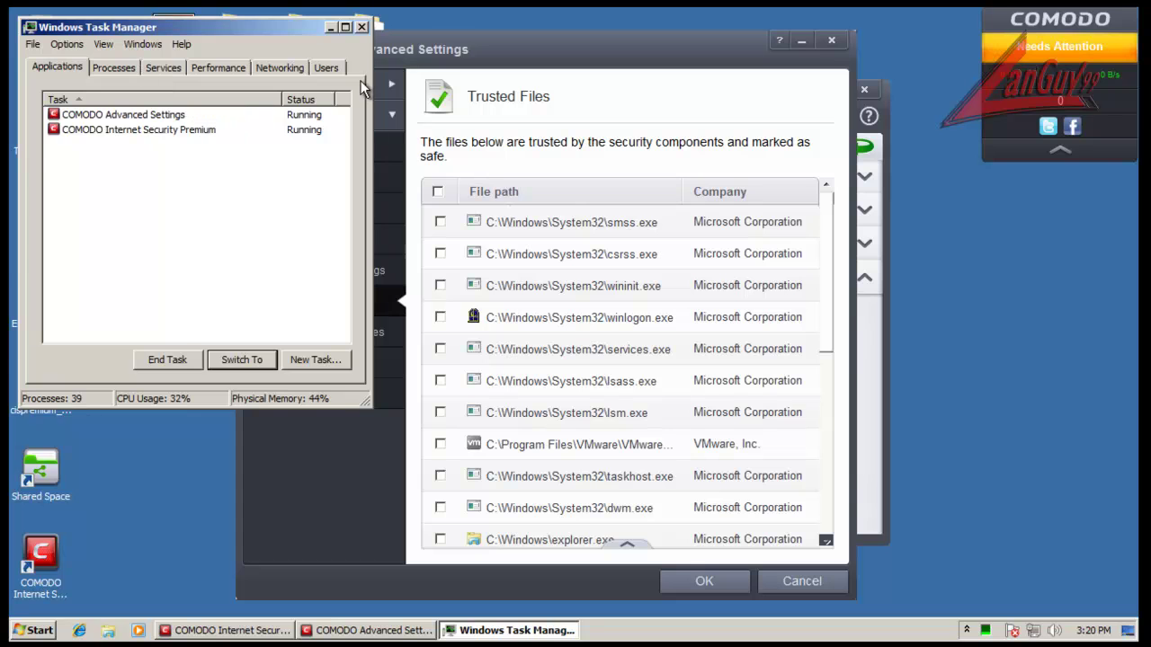
{"action": "left_click", "coordinate": [362, 27]}
{"action": "mouse_move", "coordinate": [826, 212]}
{"action": "left_mouse_down"}
{"action": "mouse_move", "coordinate": [828, 478]}
{"action": "mouse_move", "coordinate": [841, 209]}
{"action": "left_mouse_up"}
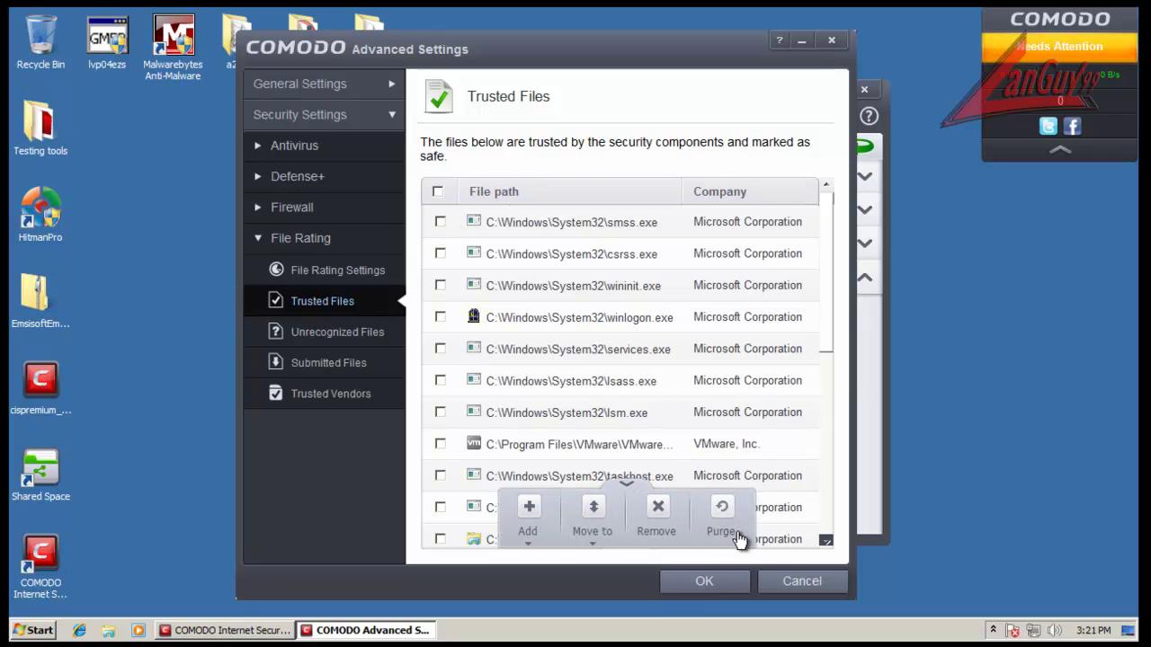
Step: Purge the invalid cmdinstall.exe entry from the Trusted Files list
{"action": "left_click", "coordinate": [725, 521]}
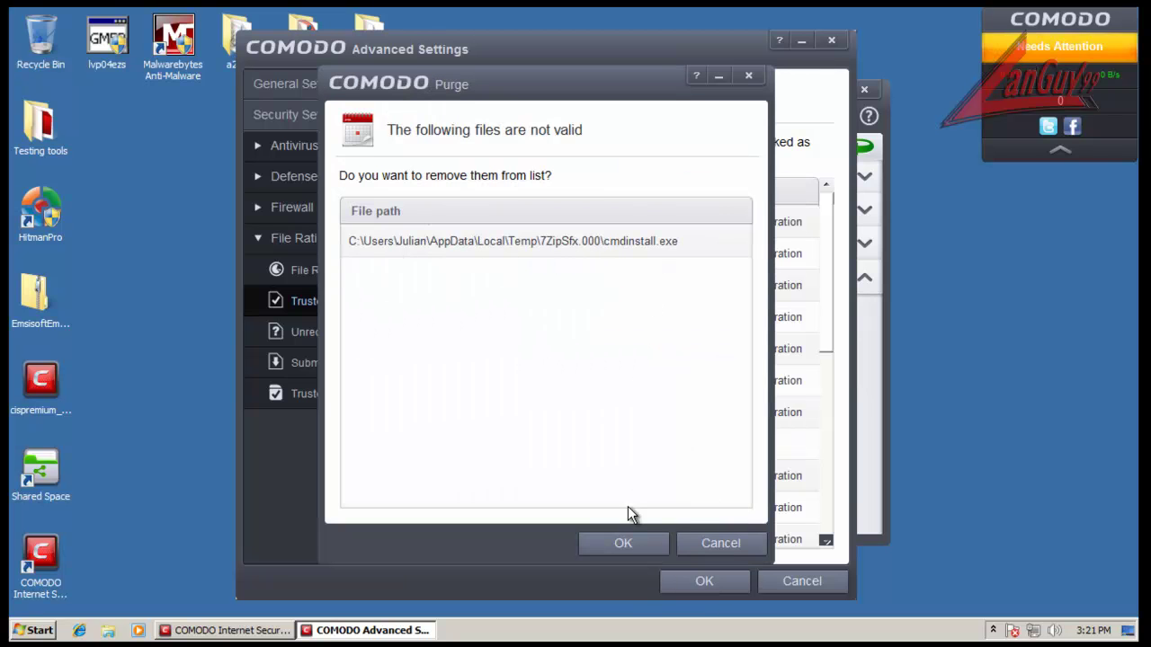
{"action": "left_click", "coordinate": [617, 543]}
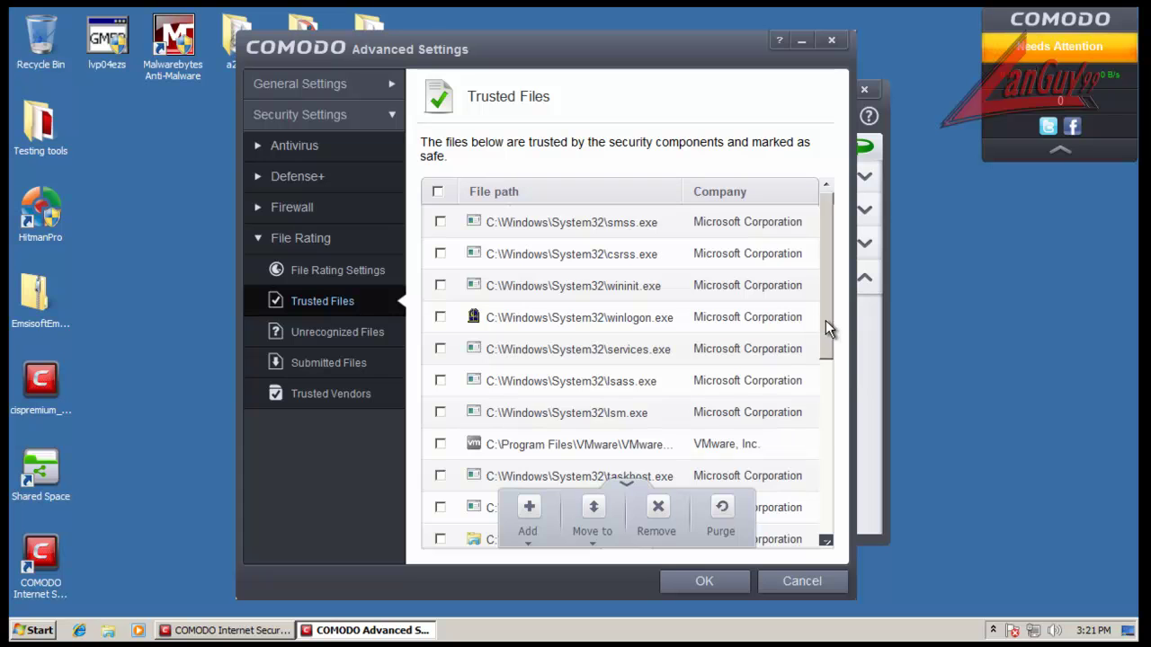
{"action": "left_click_drag", "start_coordinate": [826, 320], "coordinate": [831, 547]}
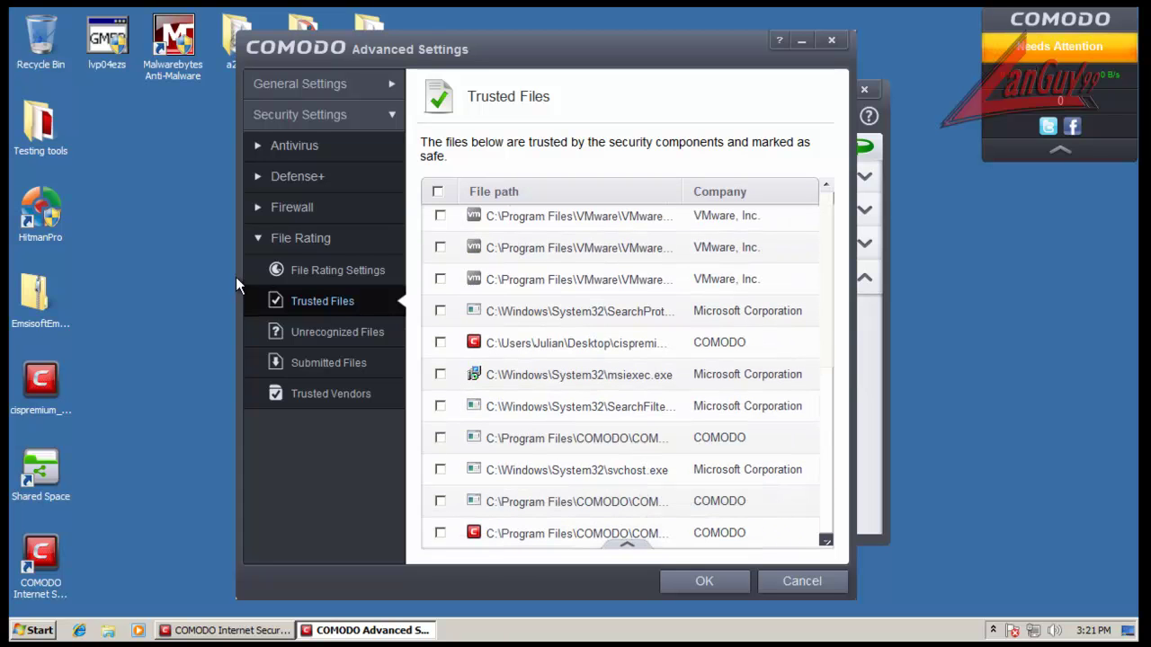
Step: Check the empty Unrecognized and Submitted Files lists, collapse File Rating, and save Advanced Settings
{"action": "left_click", "coordinate": [353, 334]}
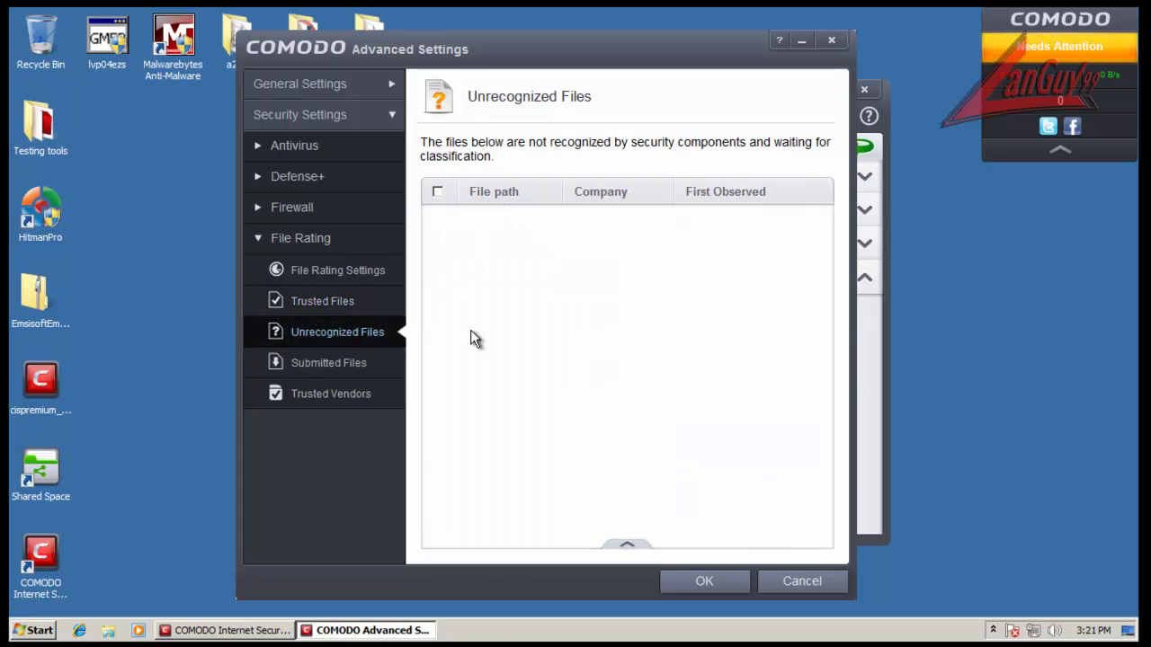
{"action": "left_click", "coordinate": [340, 364]}
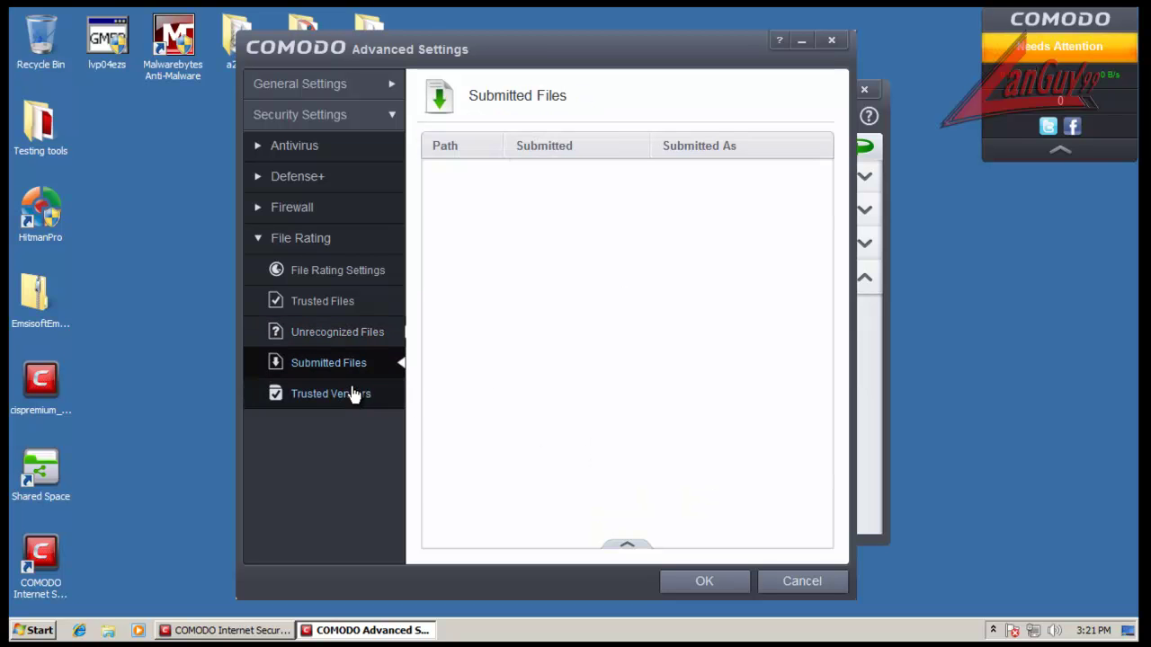
{"action": "left_click", "coordinate": [295, 239]}
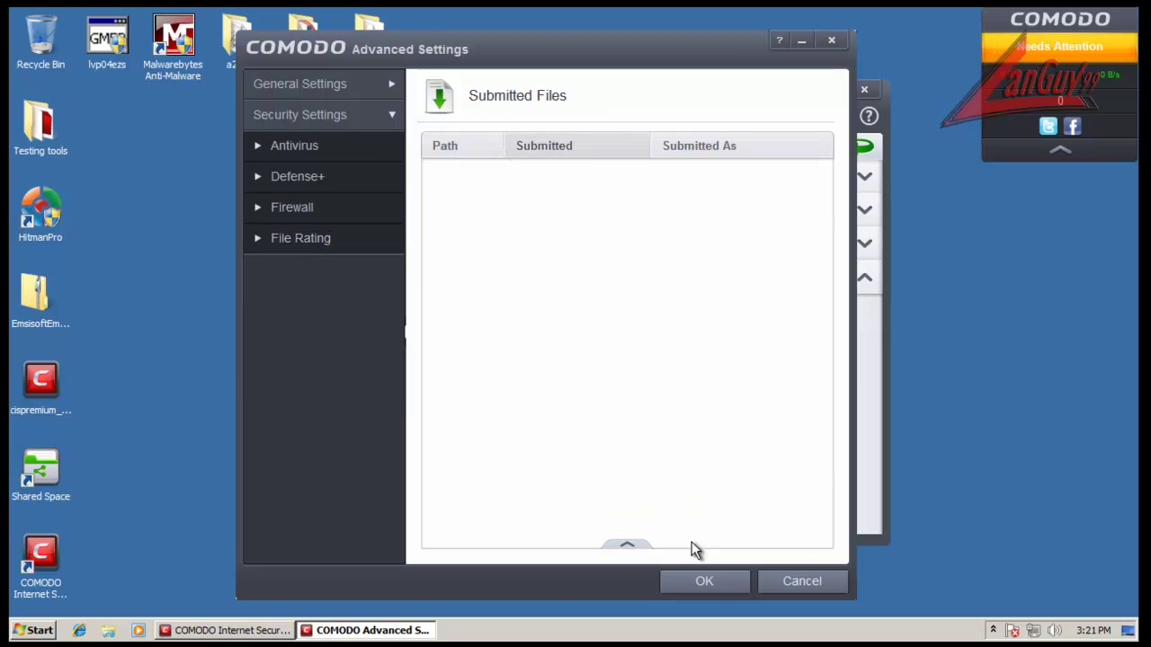
{"action": "left_click", "coordinate": [705, 583]}
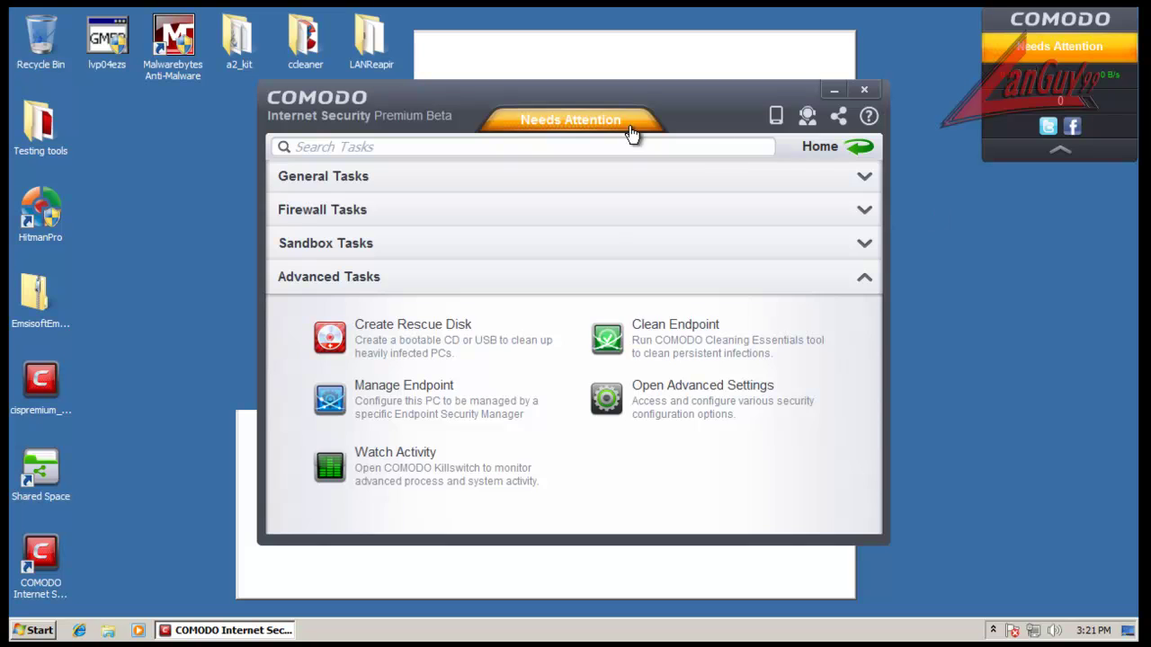
Step: Run the initial Quick Scan from the Home view, finishing with 0 threats, then close COMODO
{"action": "left_click", "coordinate": [620, 126]}
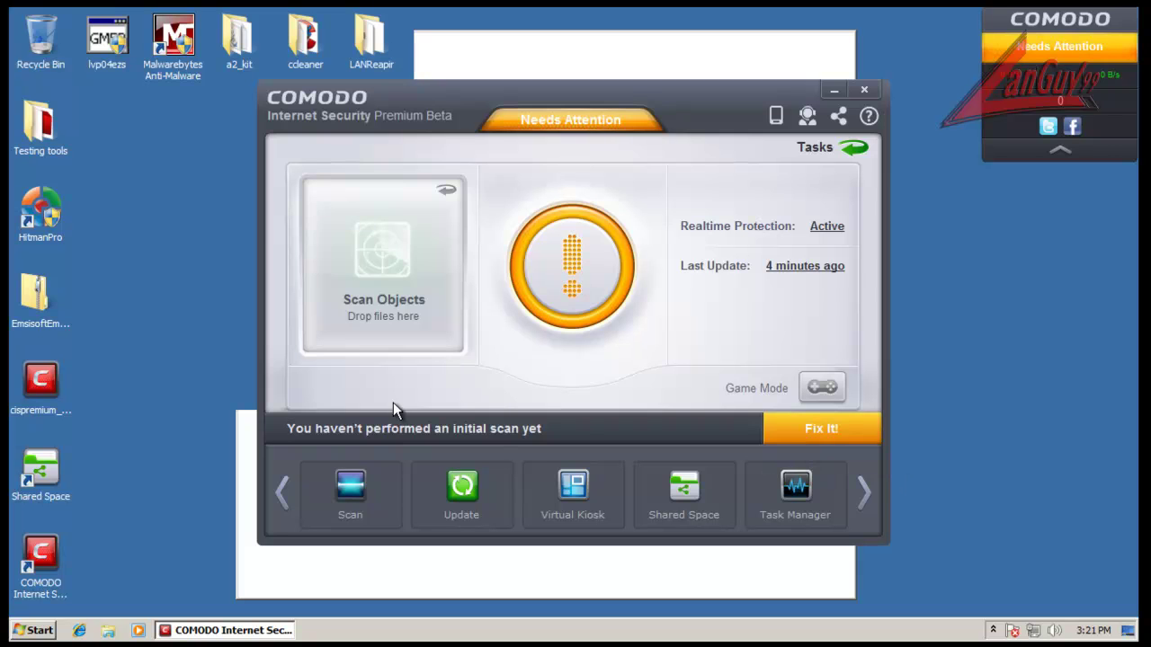
{"action": "left_click", "coordinate": [802, 431]}
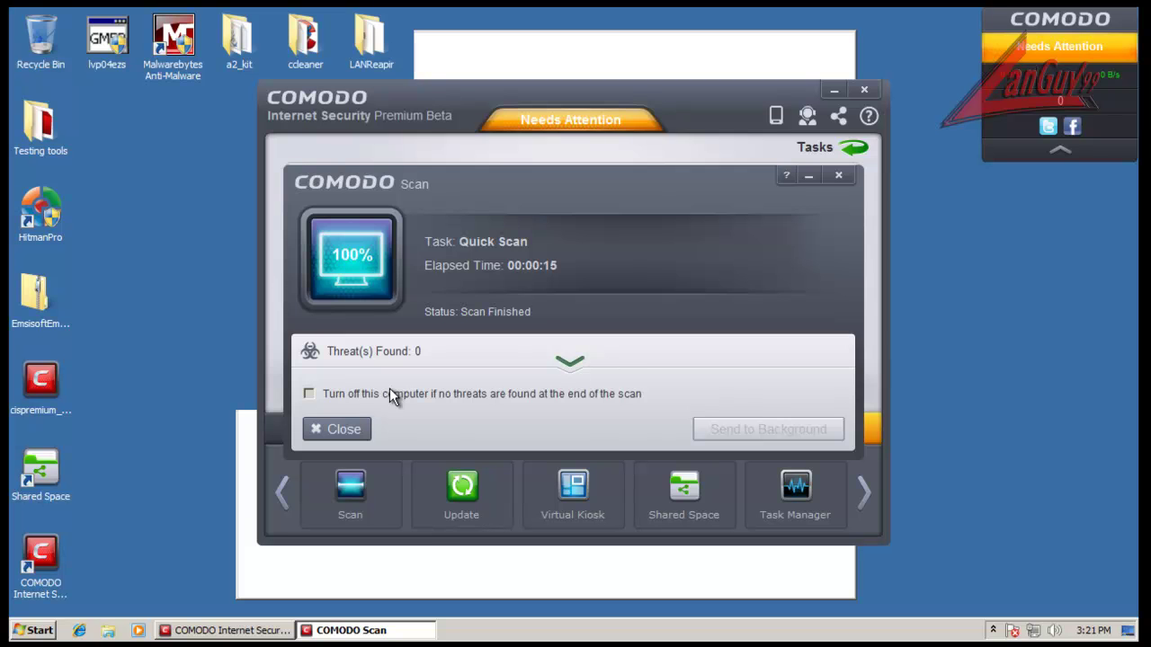
{"action": "left_click", "coordinate": [343, 429]}
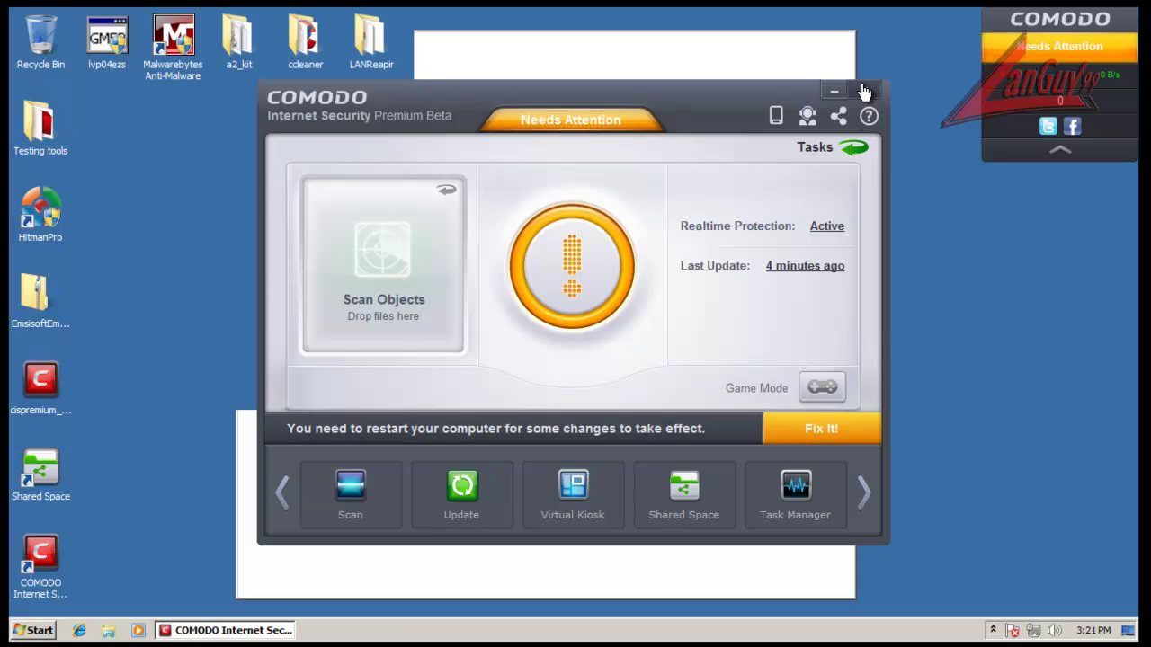
{"action": "left_click", "coordinate": [862, 89]}
Step: Refresh the desktop and collapse, expand, then collapse the COMODO desktop widget
{"action": "right_click", "coordinate": [971, 253]}
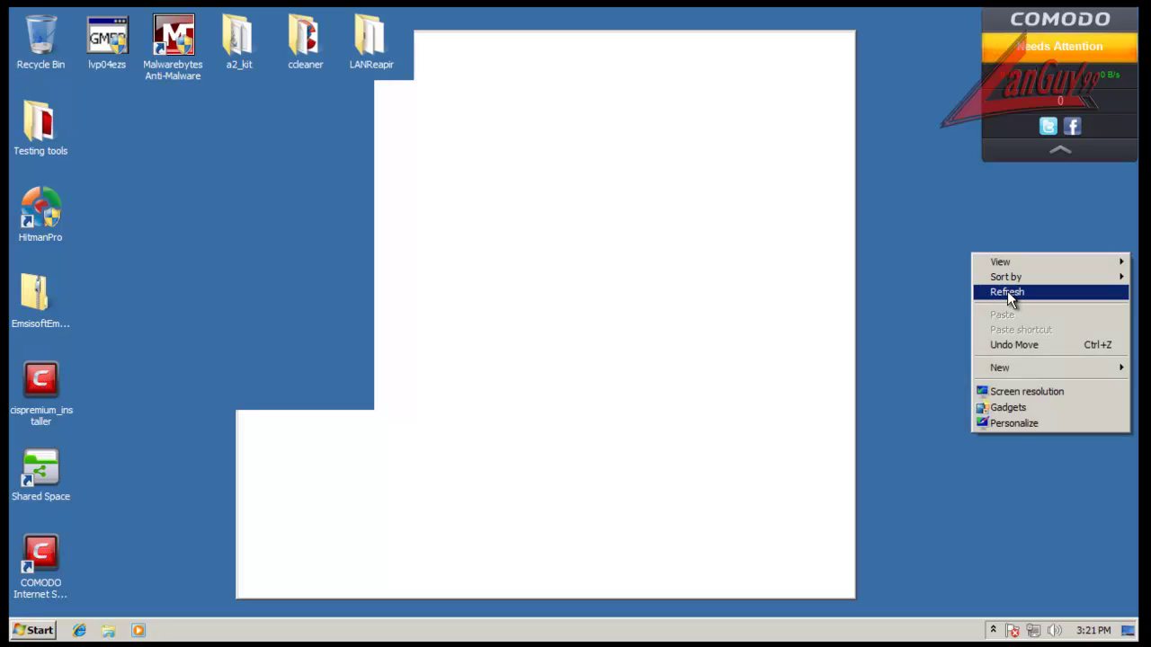
{"action": "left_click", "coordinate": [1007, 291]}
{"action": "left_click", "coordinate": [1059, 154]}
{"action": "left_click", "coordinate": [1061, 86]}
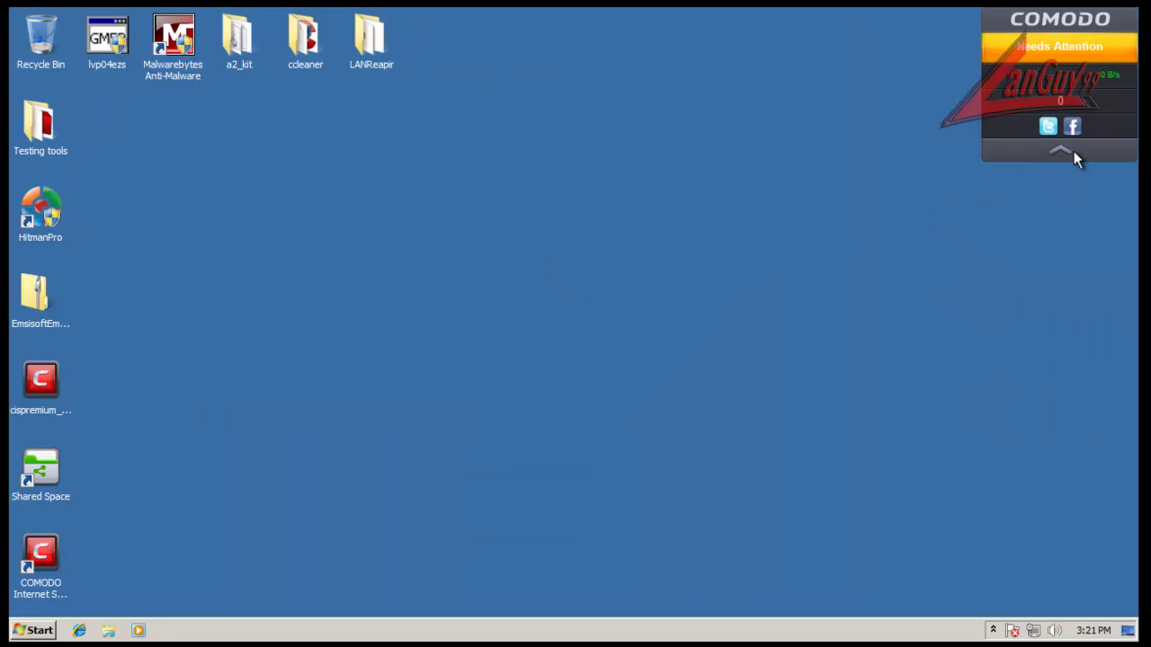
{"action": "left_click", "coordinate": [1077, 152]}
Step: Open COMODO from the widget and restart the computer to apply the pending changes
{"action": "left_click", "coordinate": [1071, 52]}
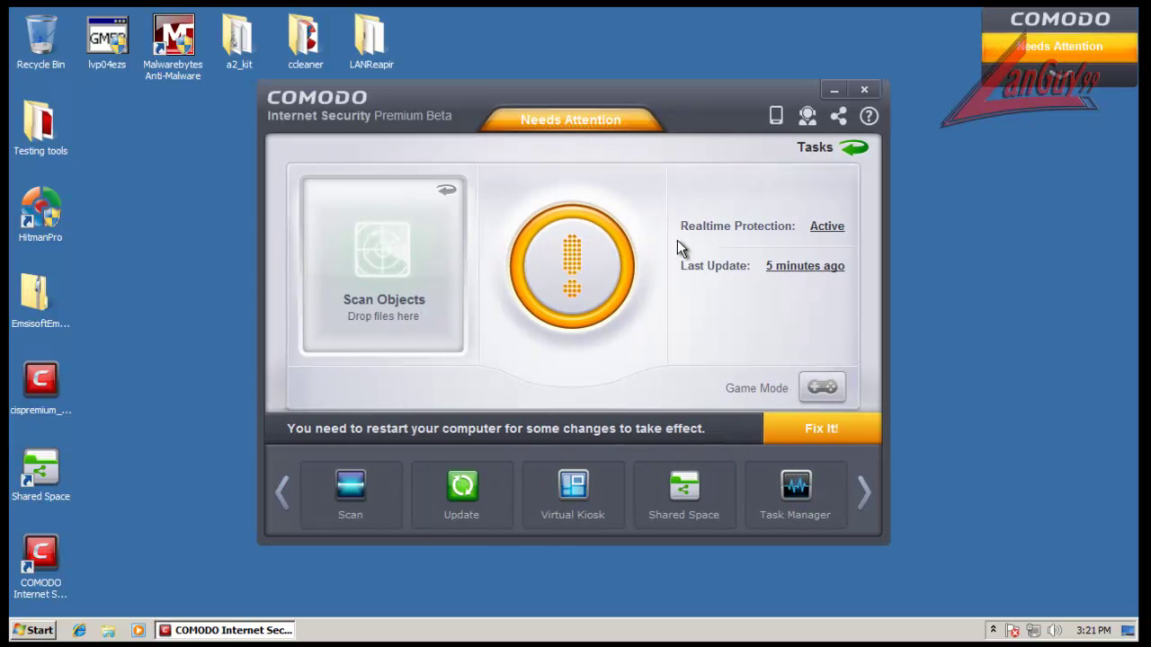
{"action": "left_click", "coordinate": [832, 431]}
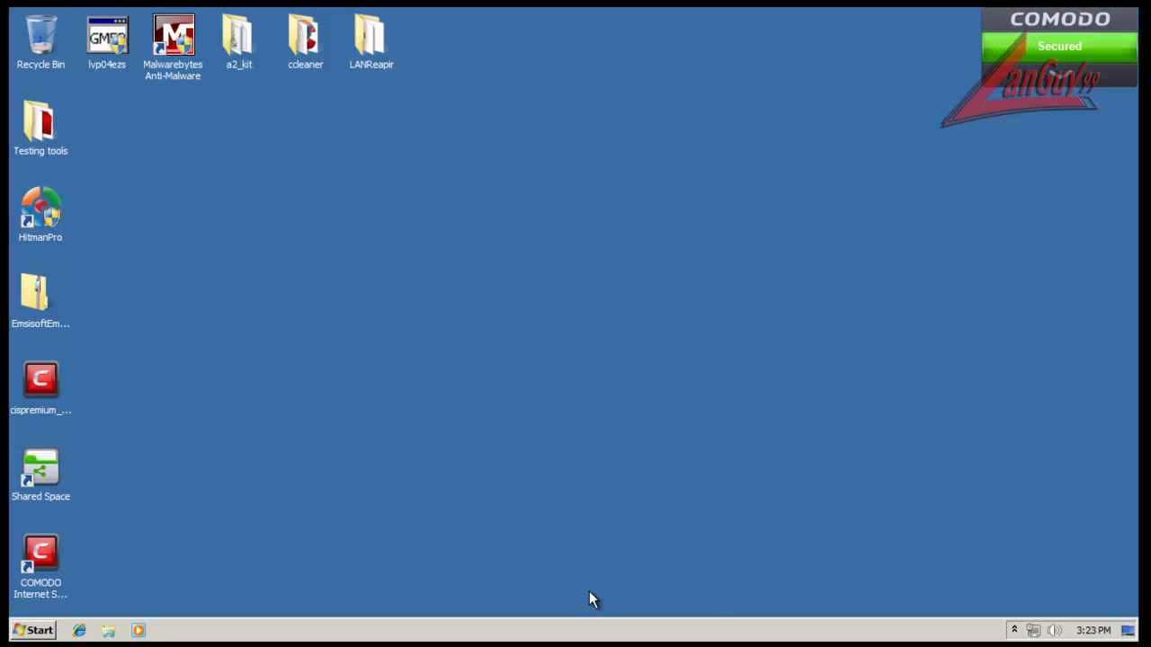
{"action": "right_click", "coordinate": [560, 632]}
Step: Show all users' processes in a widened Task Manager, sorted by description
{"action": "left_click", "coordinate": [611, 581]}
{"action": "left_click", "coordinate": [113, 67]}
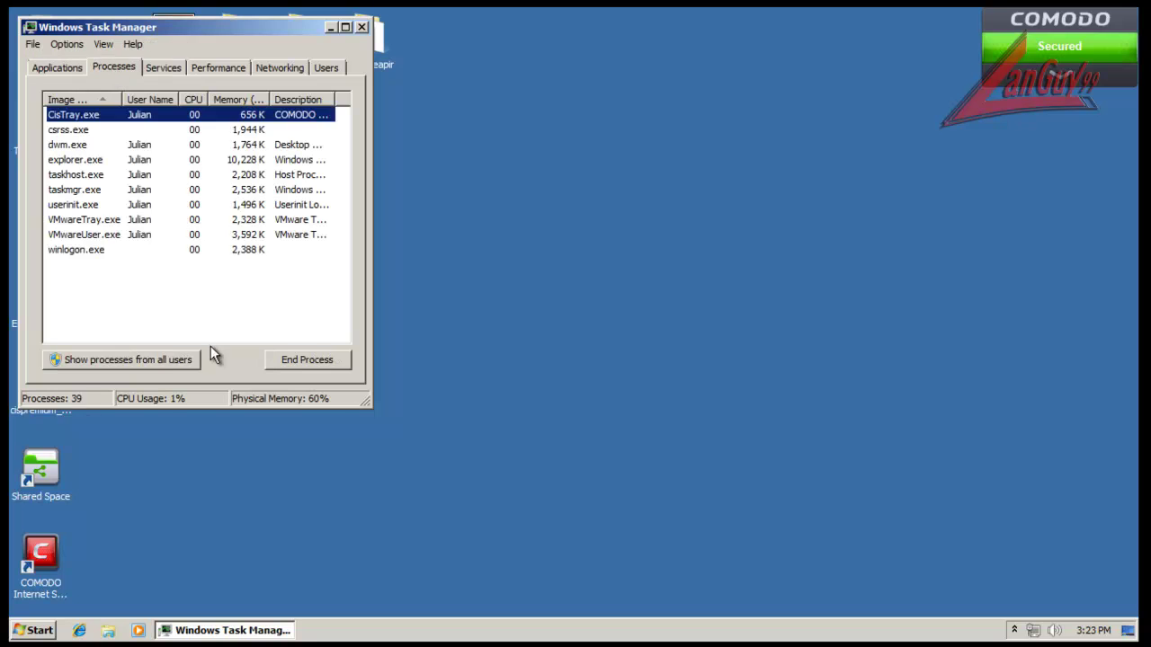
{"action": "left_click", "coordinate": [180, 360]}
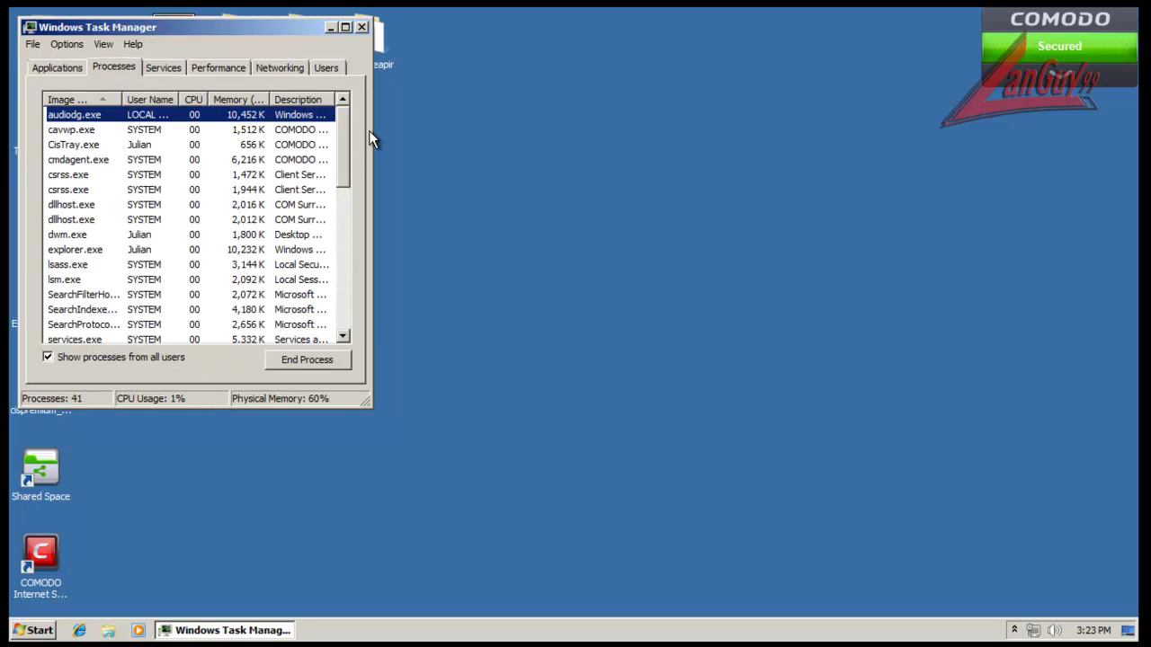
{"action": "left_click_drag", "start_coordinate": [370, 132], "coordinate": [482, 133]}
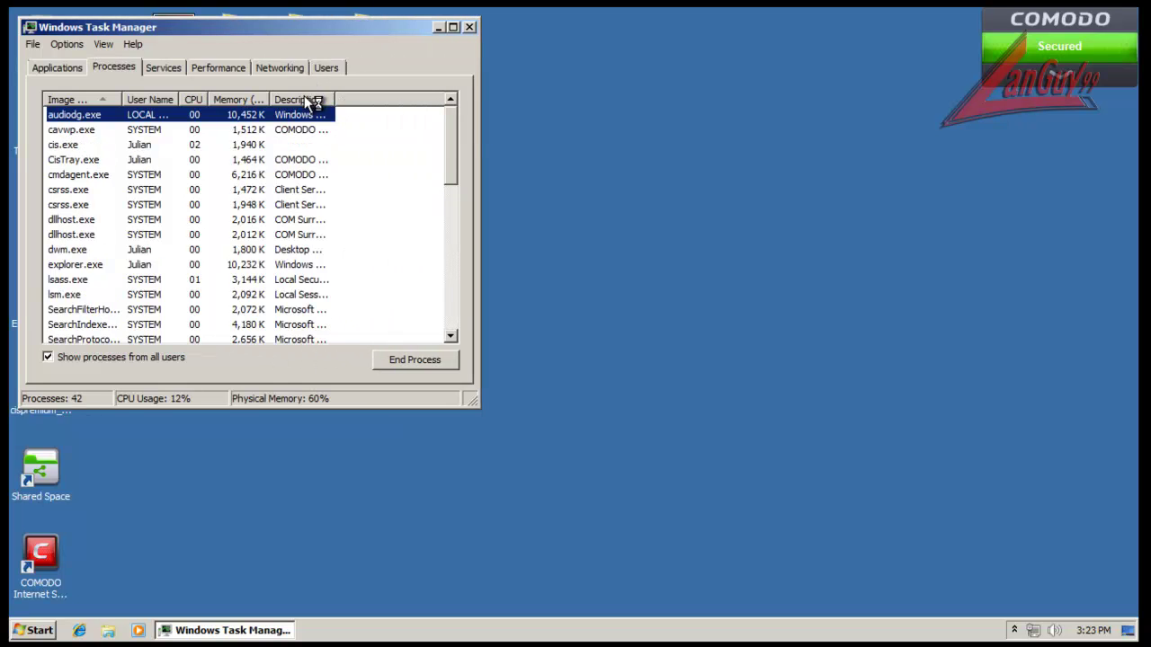
{"action": "left_click", "coordinate": [305, 99]}
{"action": "left_click_drag", "start_coordinate": [335, 98], "coordinate": [447, 109]}
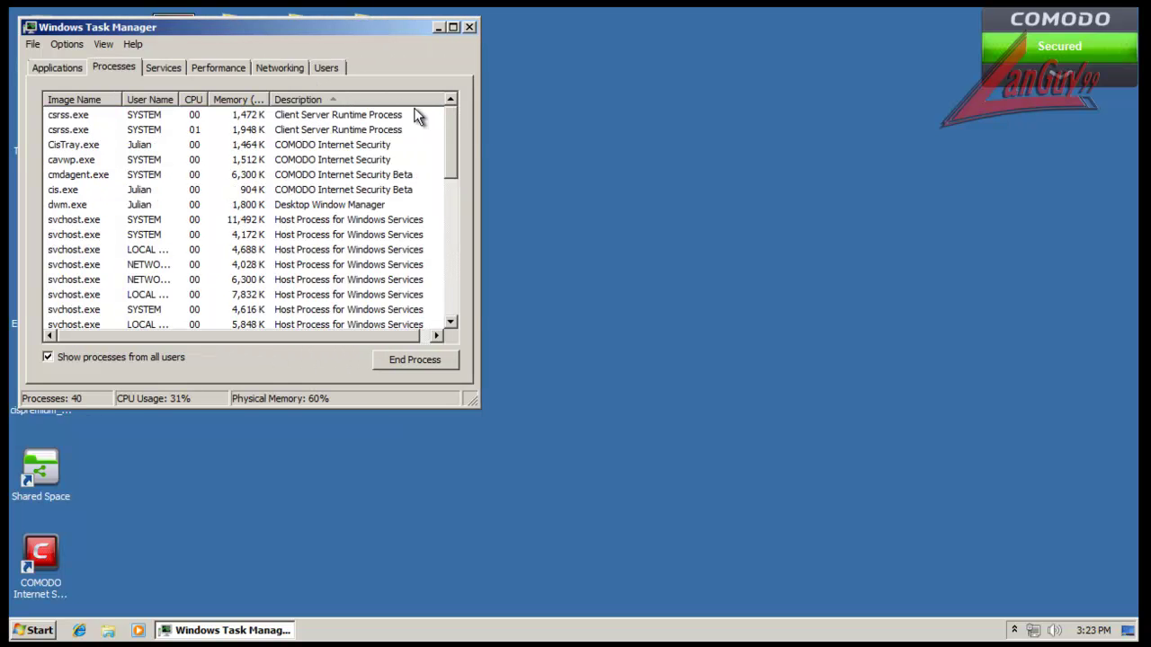
Step: Highlight COMODO's cmdagent.exe, cavwp.exe, CisTray.exe and cis.exe processes, then close Task Manager
{"action": "left_click", "coordinate": [300, 178]}
{"action": "left_click", "coordinate": [295, 161]}
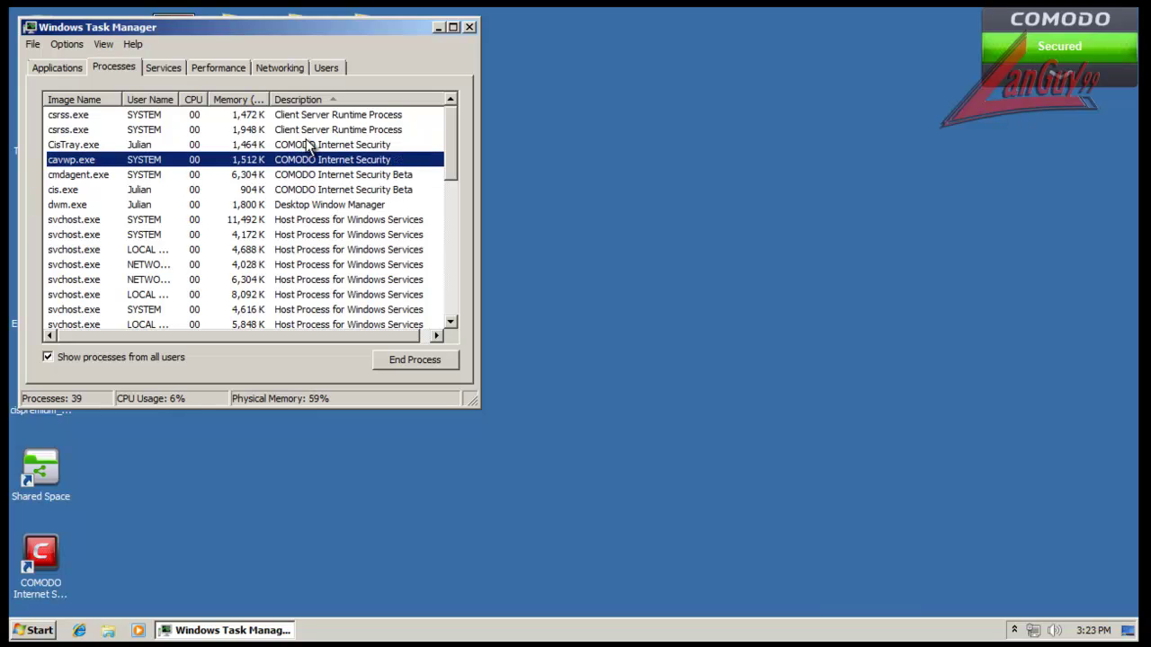
{"action": "left_click", "coordinate": [308, 146]}
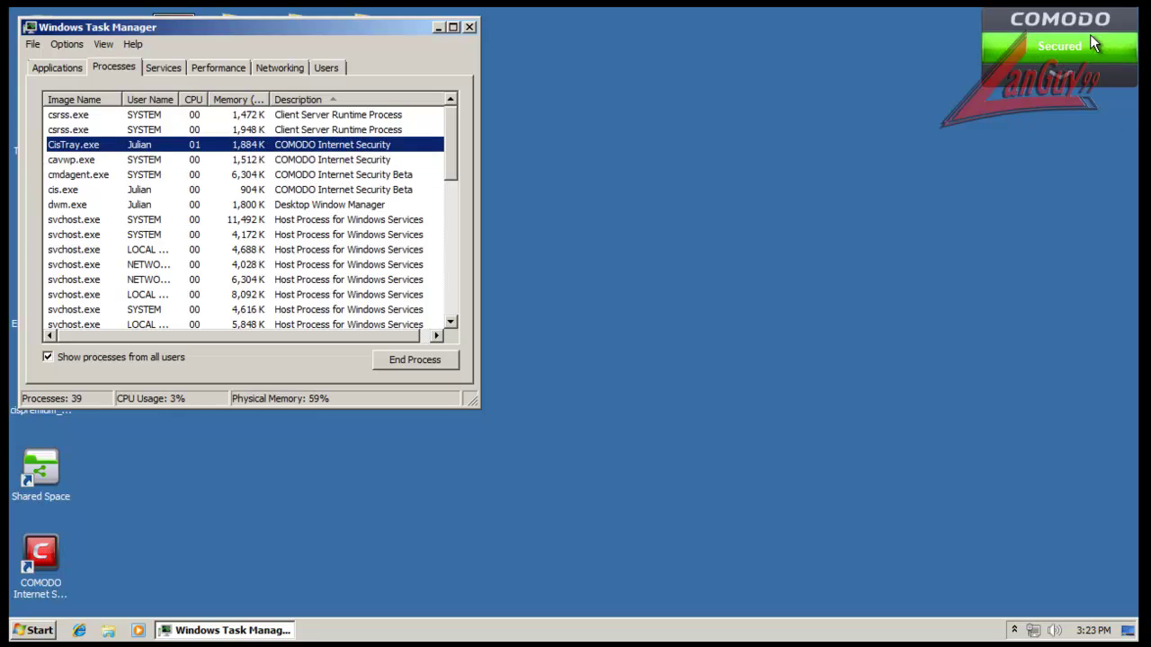
{"action": "left_click", "coordinate": [1014, 629]}
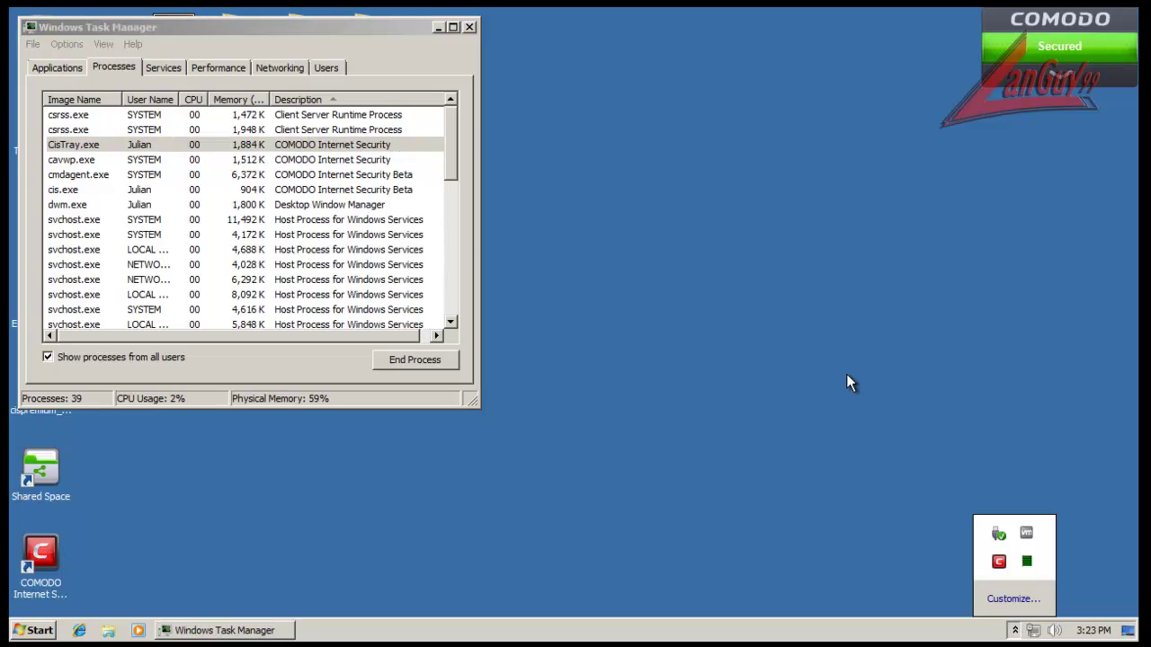
{"action": "left_click", "coordinate": [364, 161]}
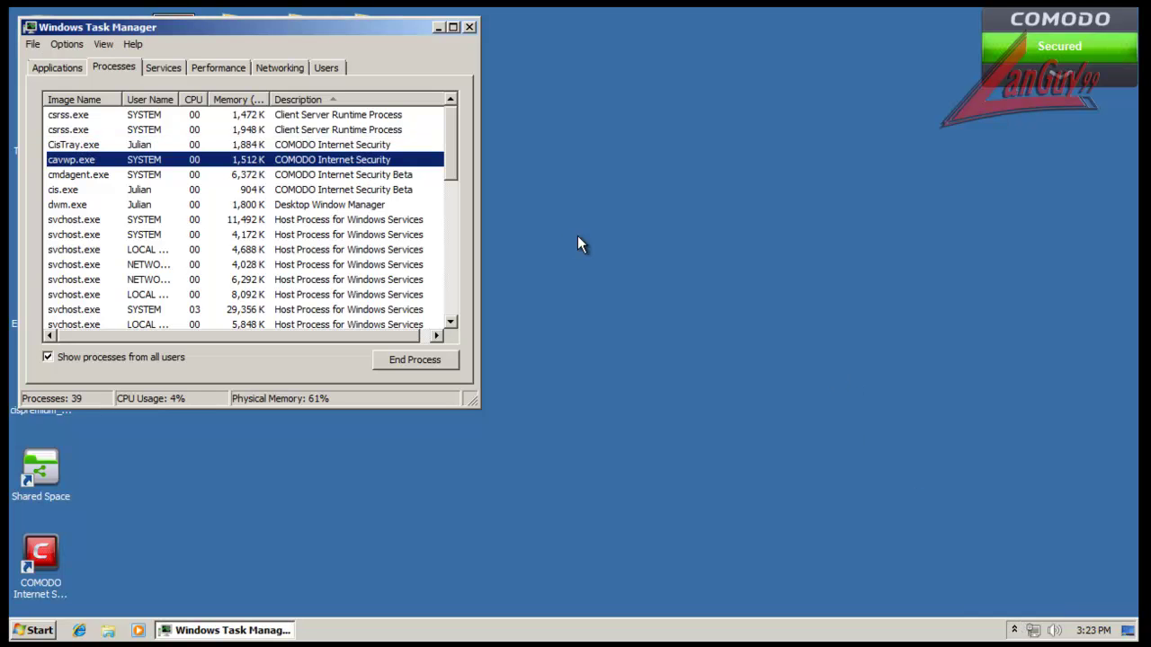
{"action": "left_click", "coordinate": [376, 176]}
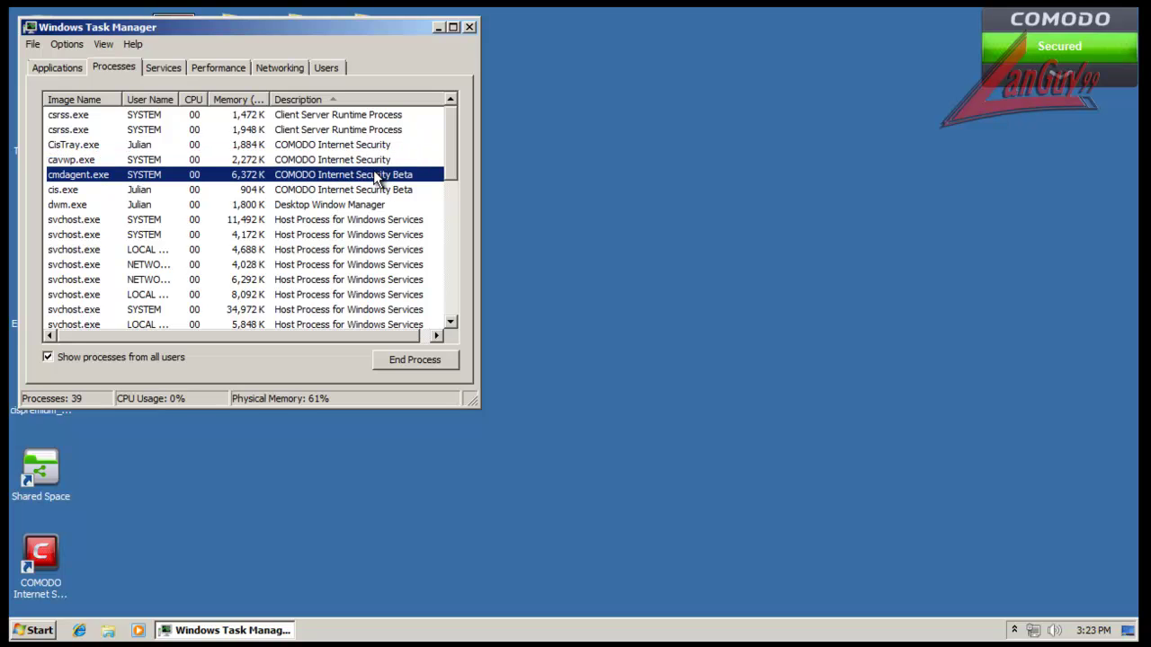
{"action": "left_click", "coordinate": [347, 193]}
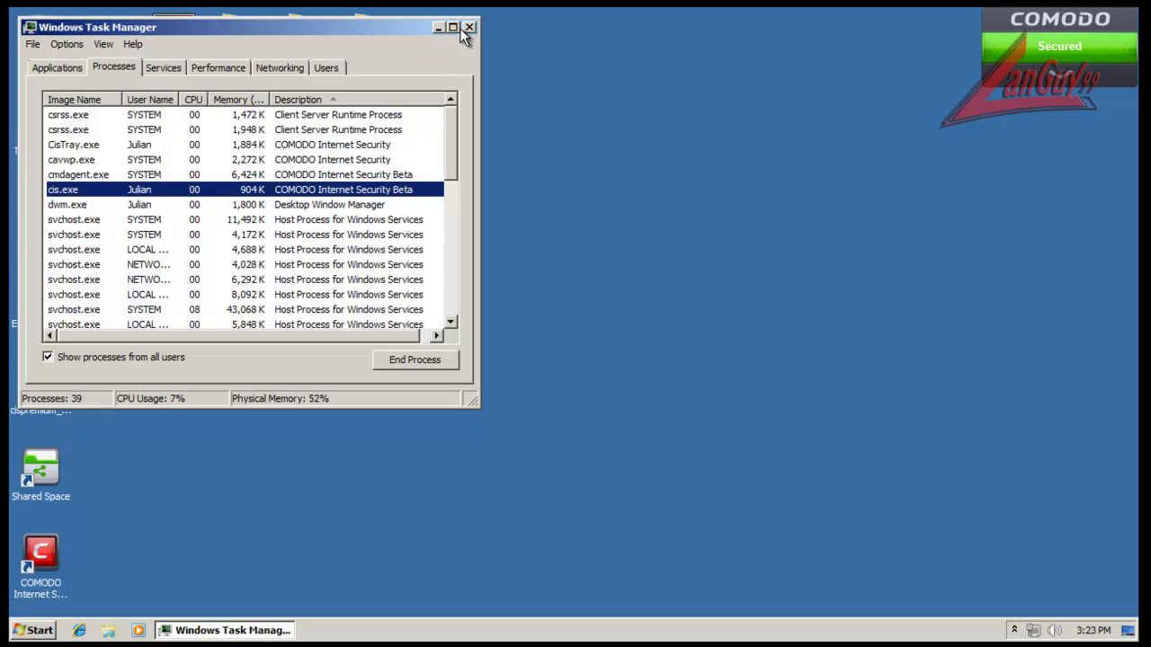
{"action": "left_click_drag", "start_coordinate": [399, 33], "coordinate": [452, 91]}
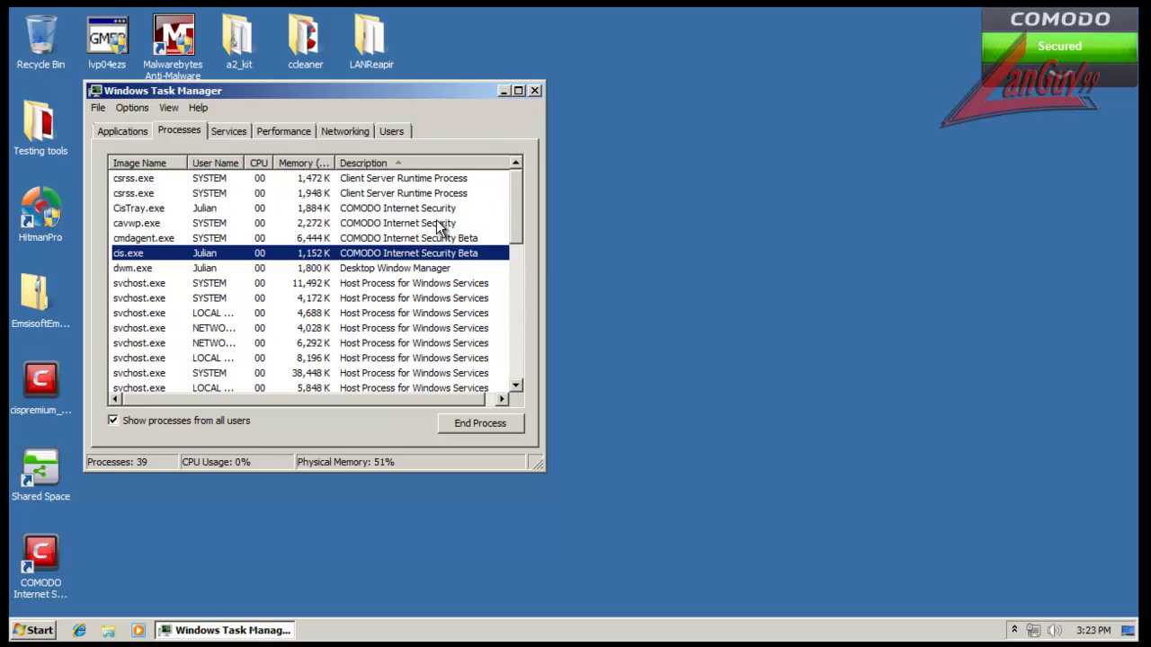
{"action": "left_click", "coordinate": [534, 90]}
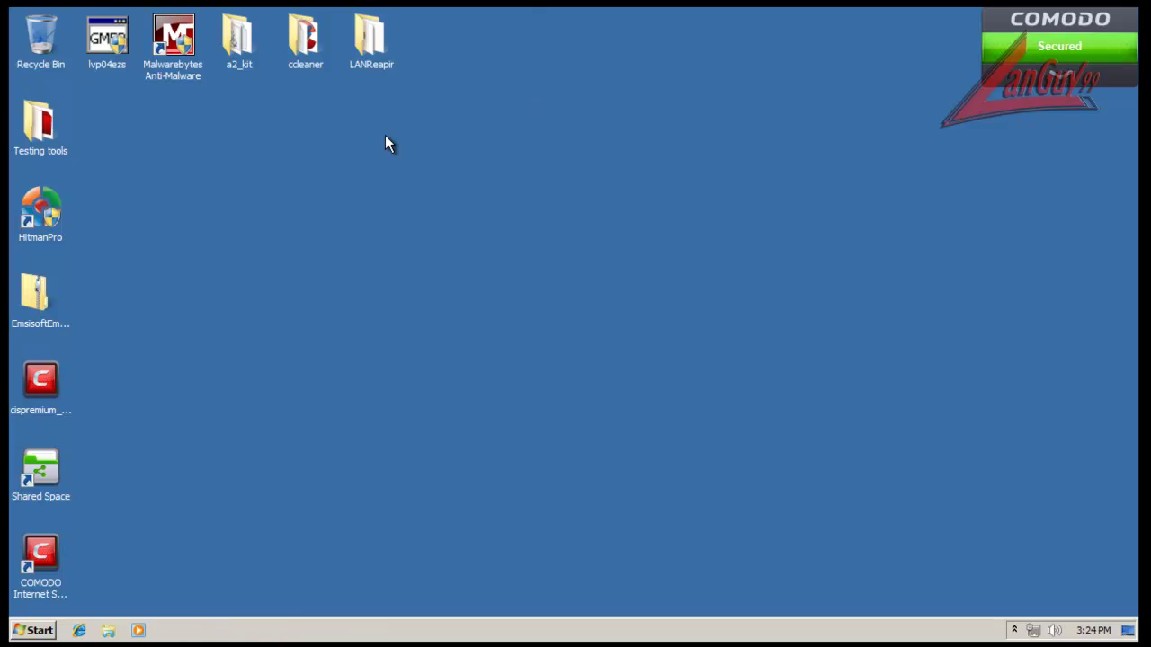
{"action": "left_click", "coordinate": [79, 630]}
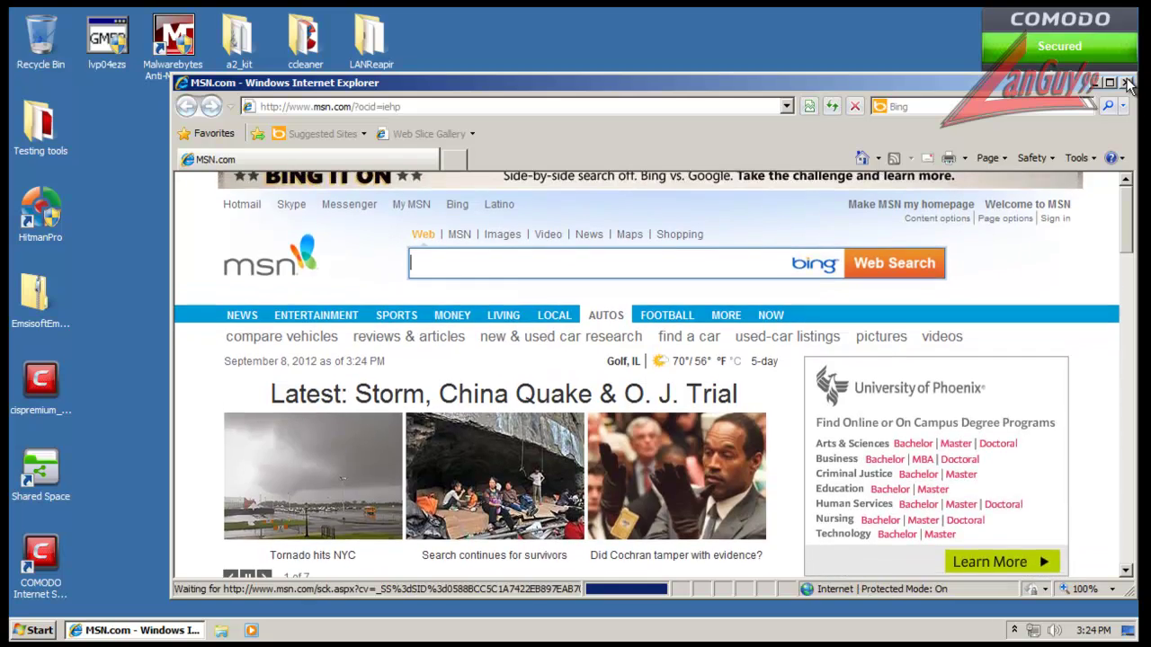
{"action": "left_click", "coordinate": [1125, 81]}
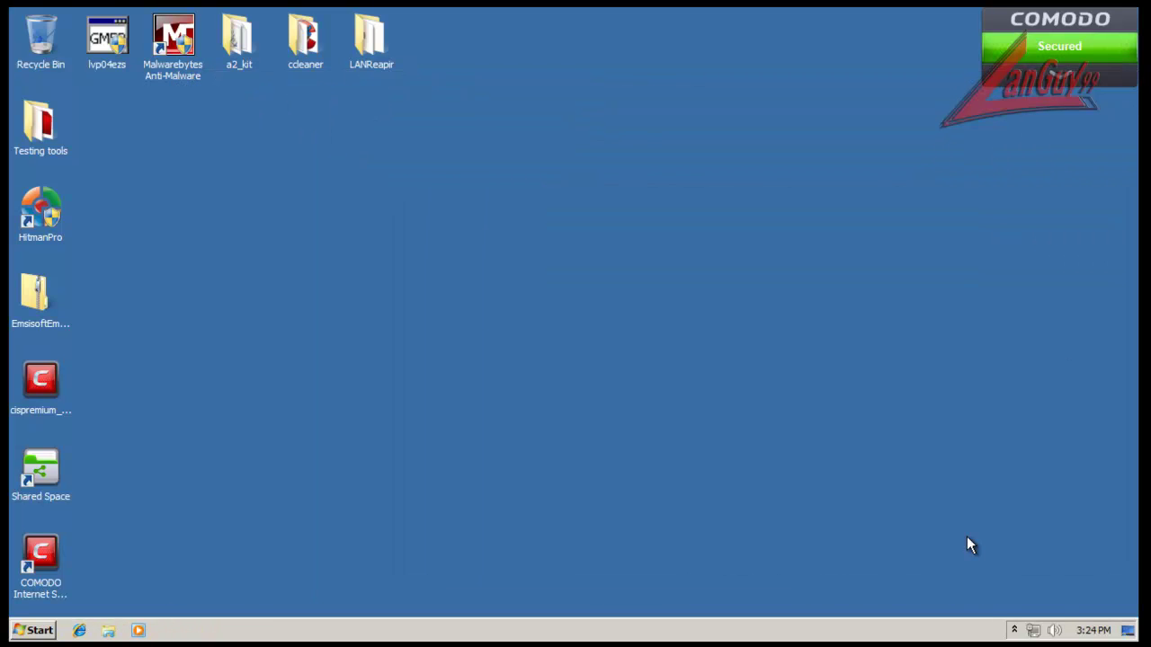
{"action": "left_click", "coordinate": [1015, 630]}
Step: Open COMODO from the tray icon and launch Virtual Kiosk, allowing the administrator prompt
{"action": "double_click", "coordinate": [999, 562]}
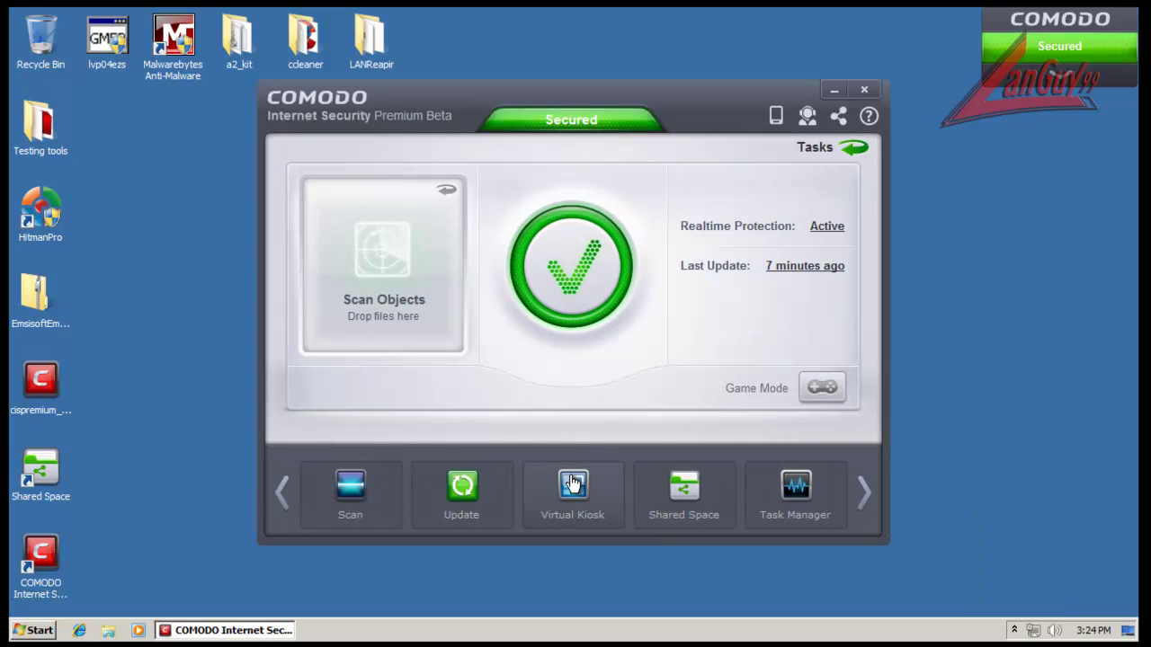
{"action": "left_click", "coordinate": [573, 483]}
{"action": "left_click", "coordinate": [650, 341]}
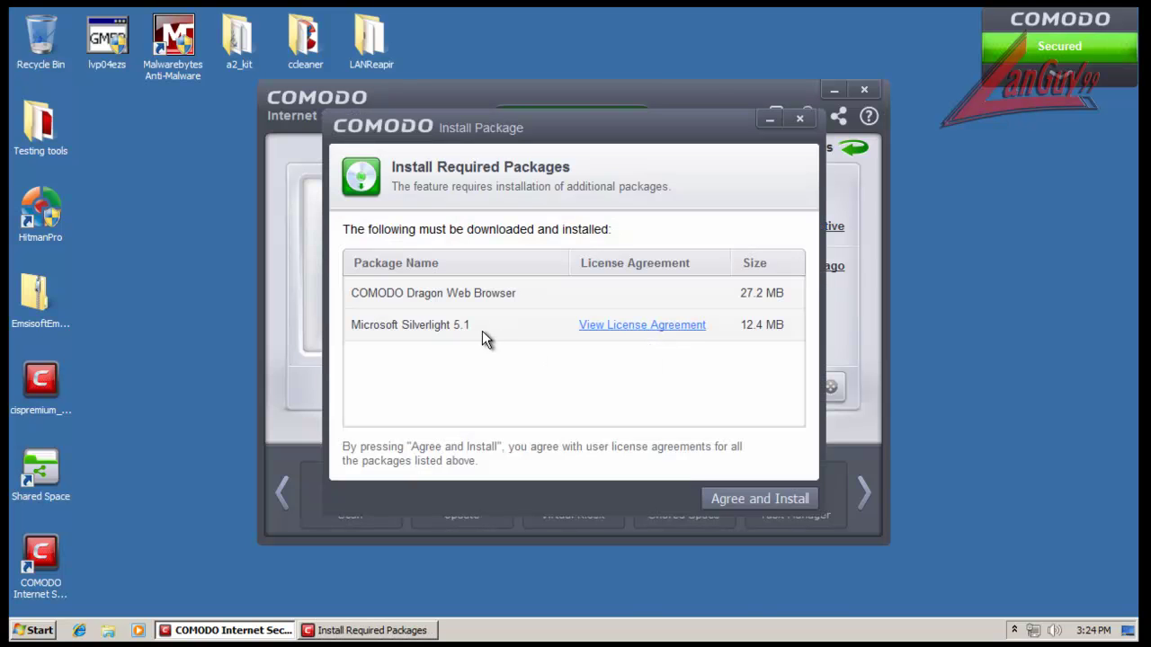
Step: Agree and install COMODO Dragon Web Browser and Microsoft Silverlight 5.1 for the Kiosk
{"action": "left_click", "coordinate": [739, 500]}
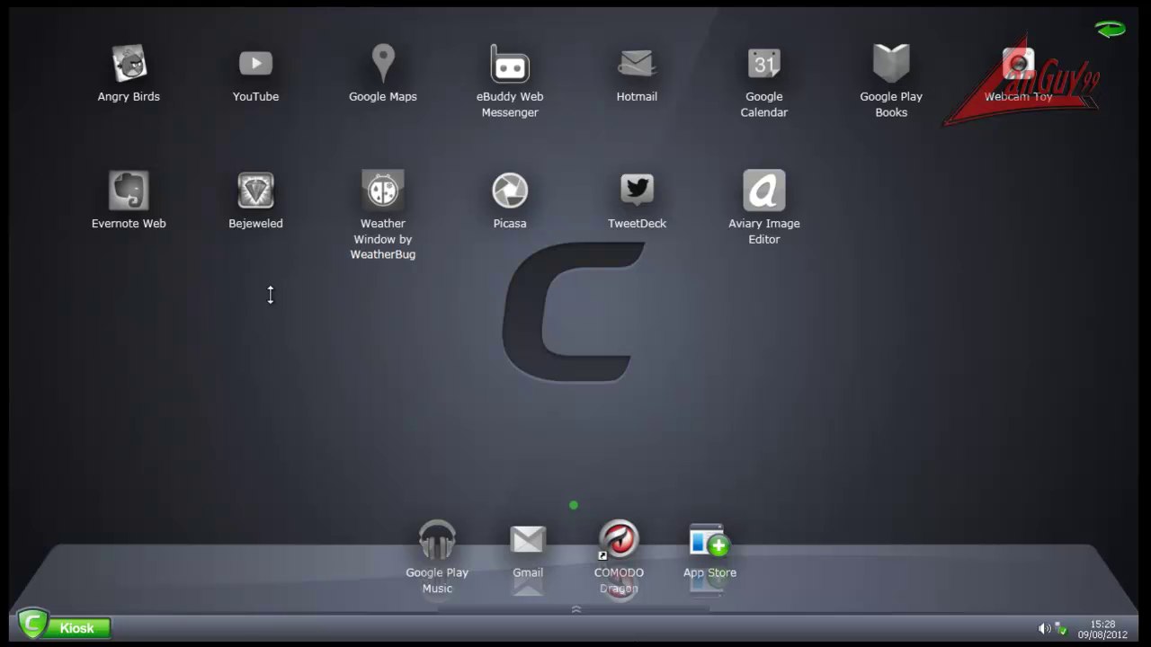
Step: Switch the kiosk desktop to Classic Mode through the kiosk Settings
{"action": "left_click", "coordinate": [78, 634]}
{"action": "left_click", "coordinate": [98, 554]}
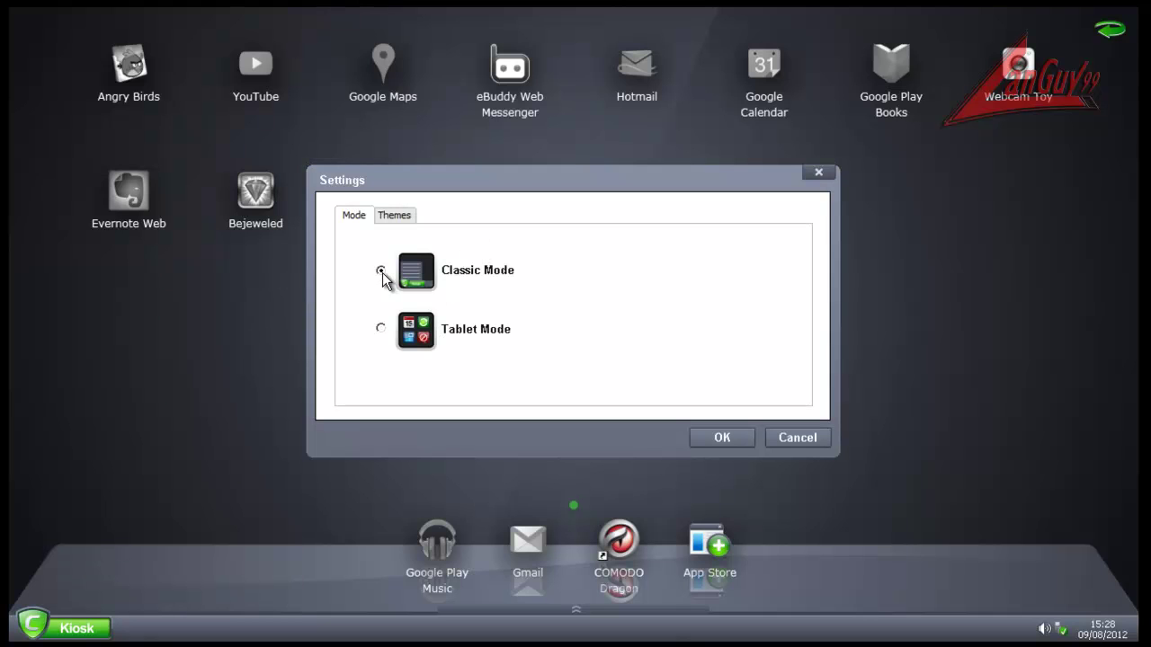
{"action": "left_click", "coordinate": [736, 439]}
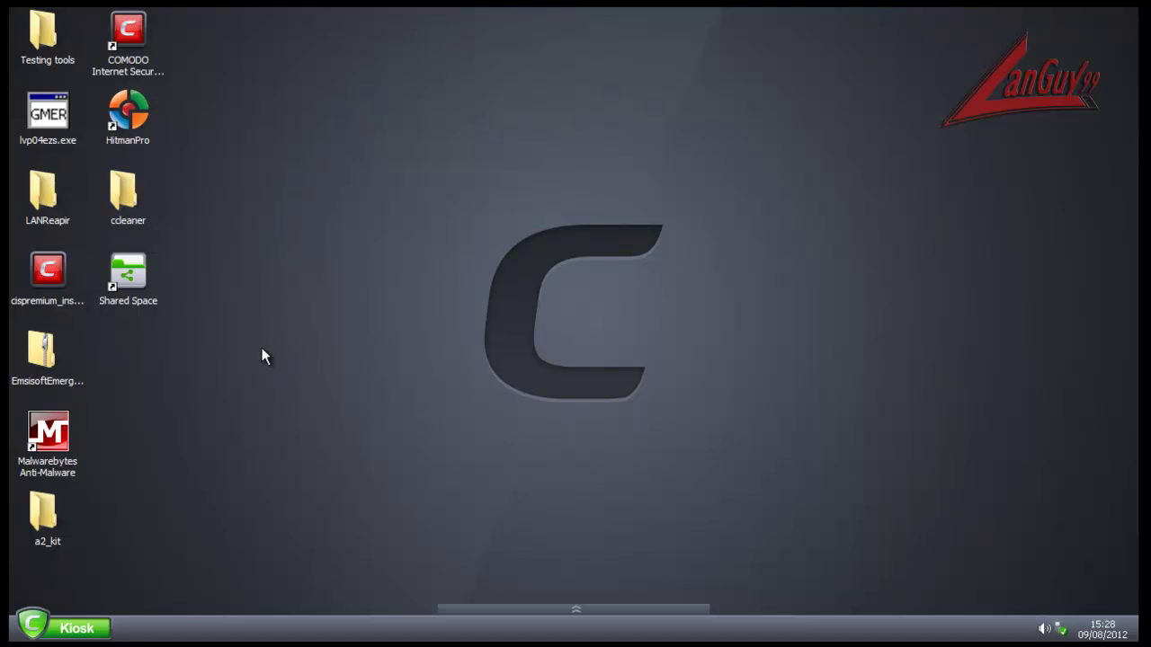
Step: Open and close the ccleaner folder and on-screen keyboard, then start Task Manager
{"action": "double_click", "coordinate": [117, 187]}
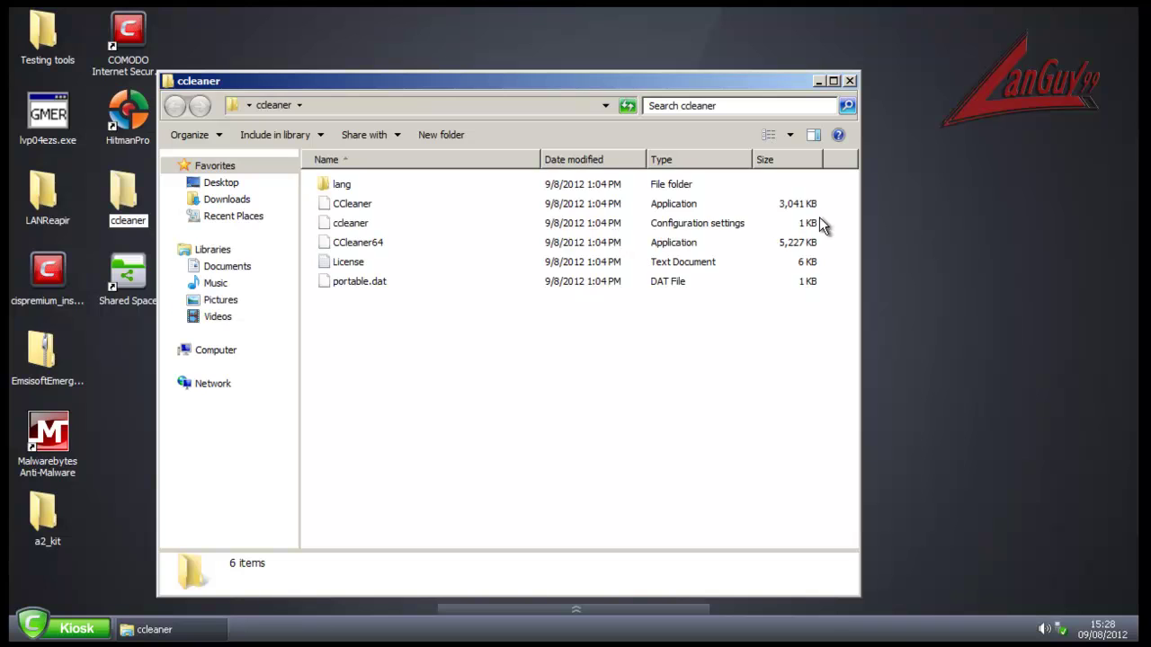
{"action": "left_click", "coordinate": [849, 81]}
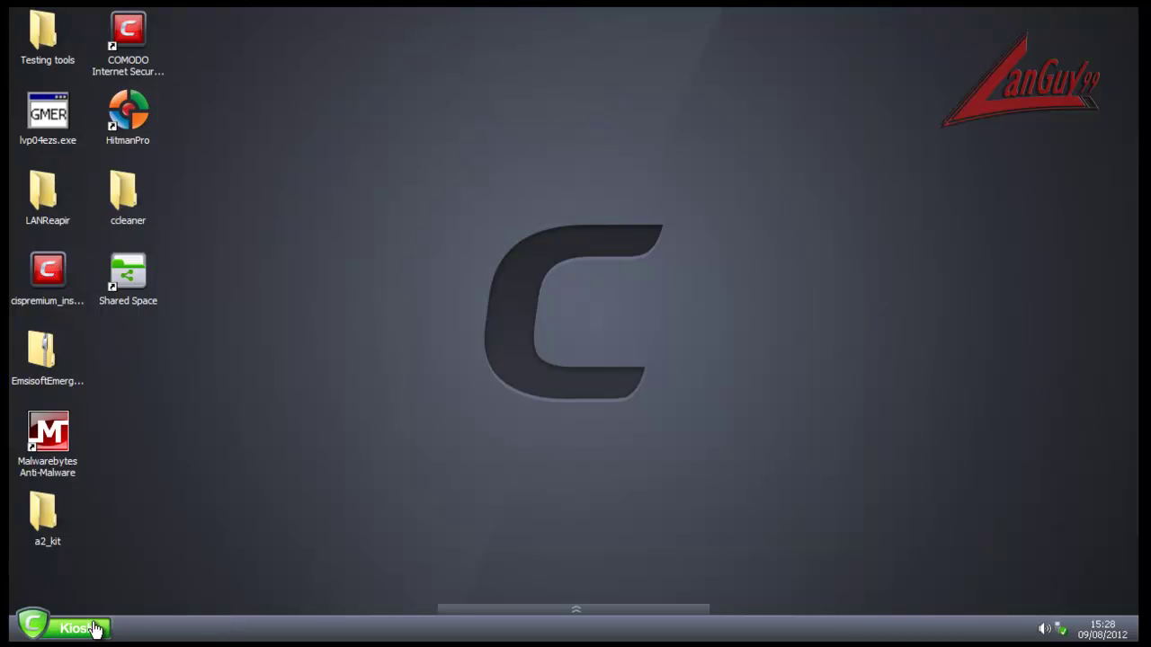
{"action": "left_click", "coordinate": [557, 609]}
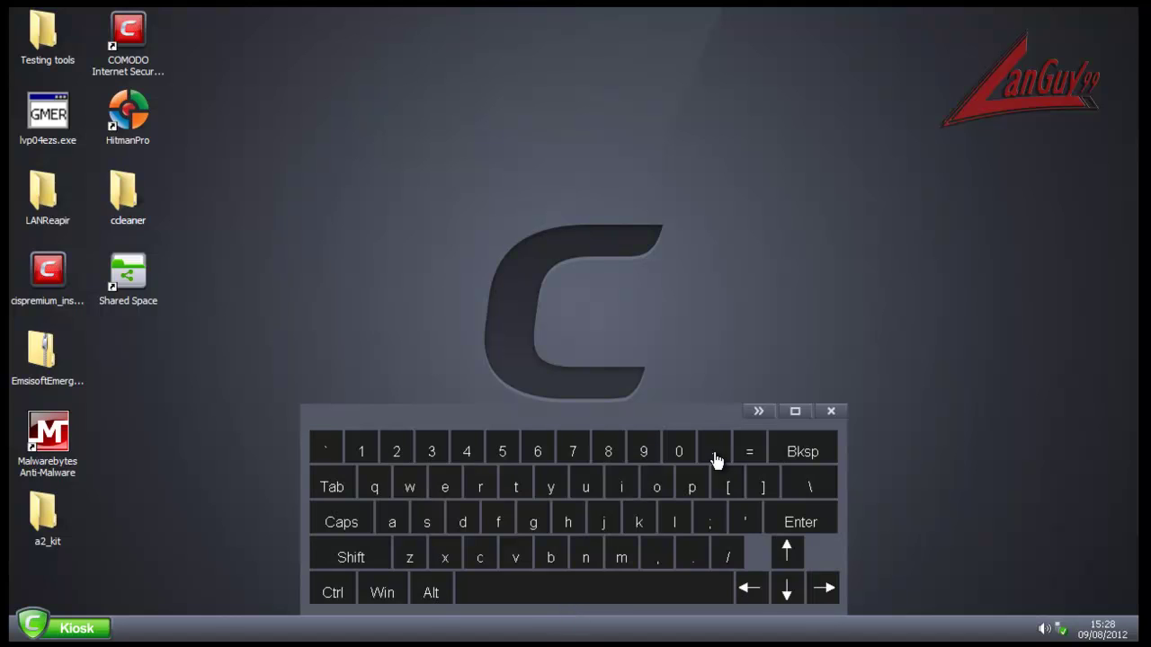
{"action": "left_click", "coordinate": [832, 412]}
{"action": "right_click", "coordinate": [907, 632]}
{"action": "left_click", "coordinate": [942, 619]}
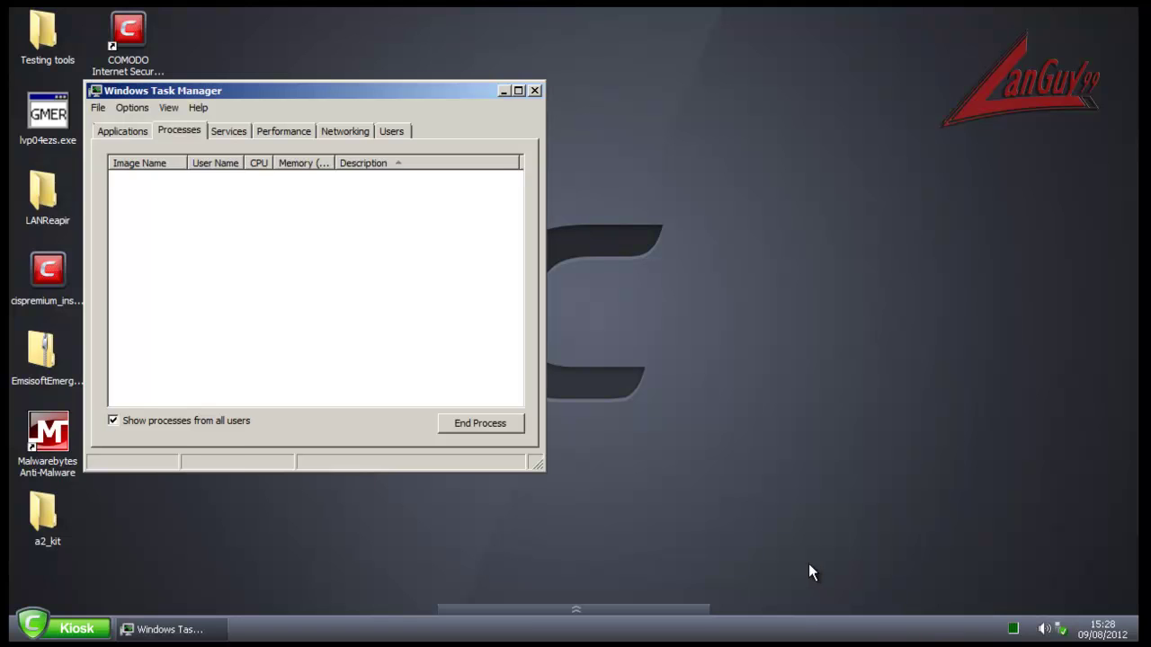
Step: Move Task Manager aside, highlight both virtkiosk.exe processes, and close it
{"action": "left_click_drag", "start_coordinate": [368, 94], "coordinate": [492, 81]}
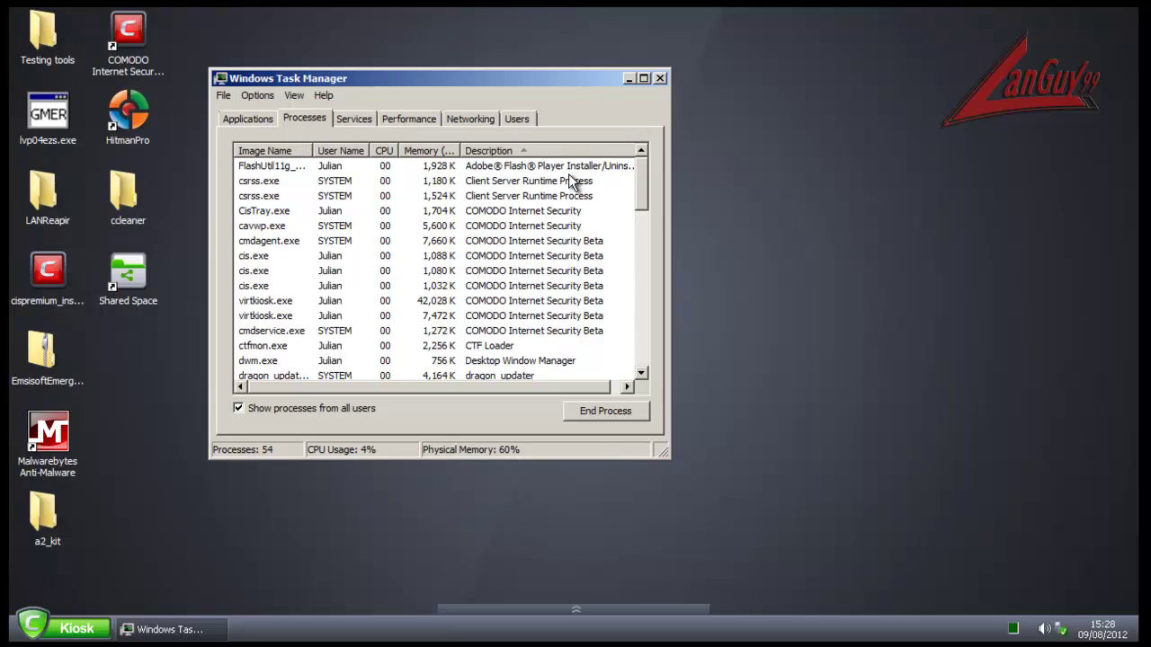
{"action": "left_click", "coordinate": [515, 302]}
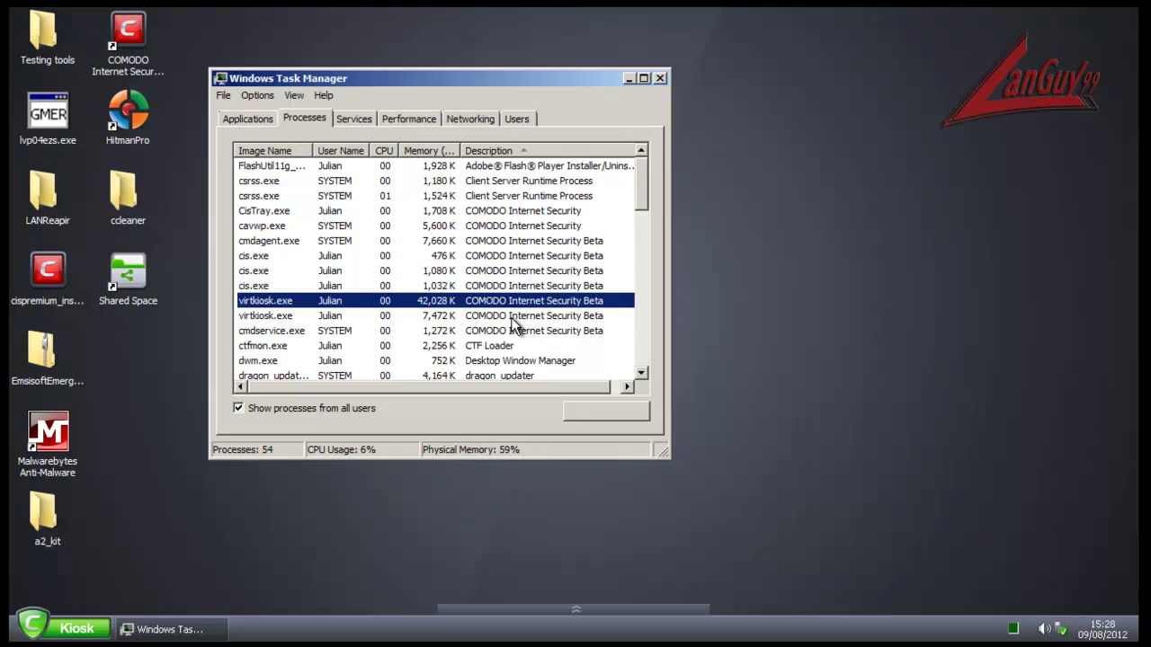
{"action": "left_click", "coordinate": [510, 317]}
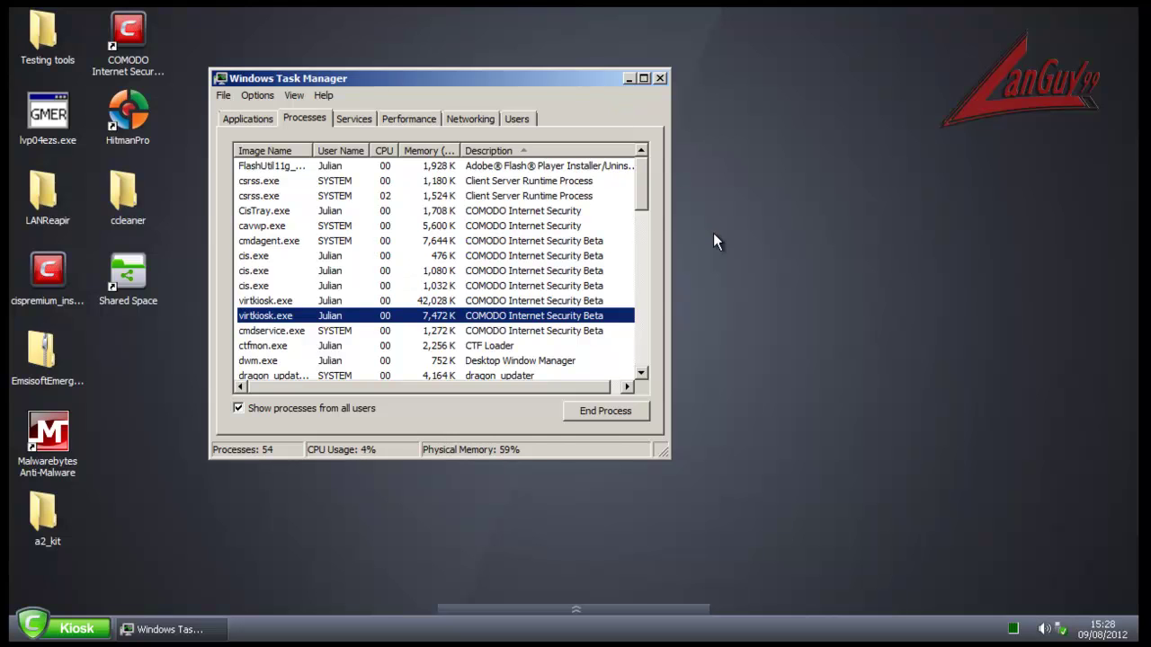
{"action": "left_click", "coordinate": [664, 78]}
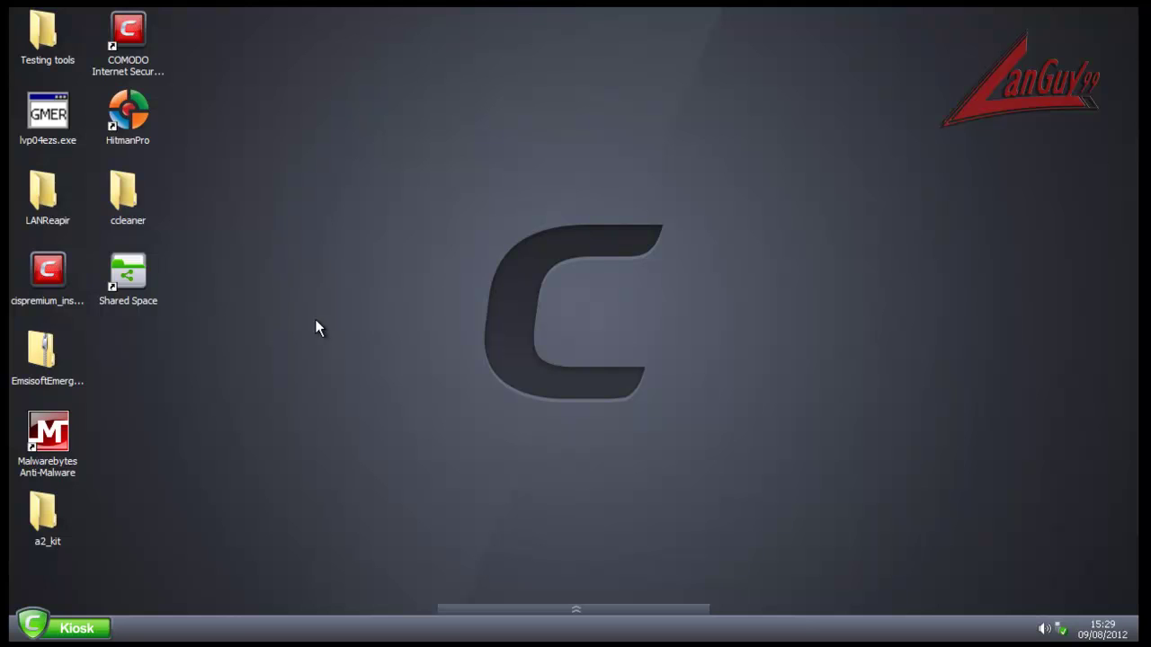
Step: Launch COMODO Dragon from the kiosk start menu and reposition its window
{"action": "left_click", "coordinate": [65, 624]}
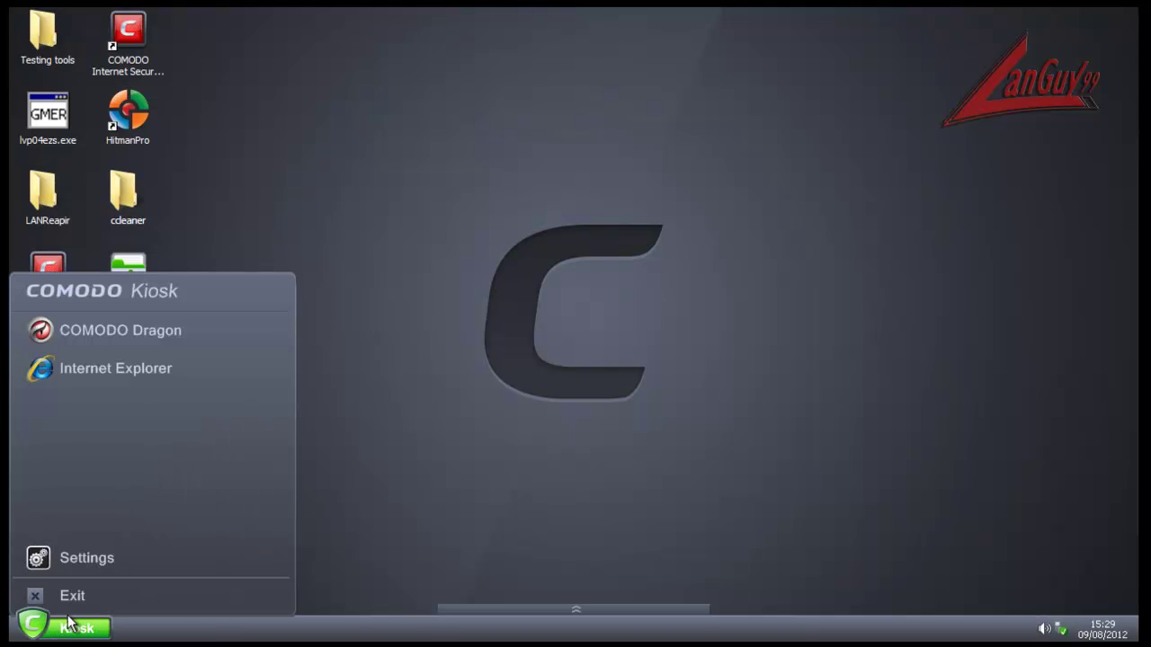
{"action": "left_click", "coordinate": [157, 371]}
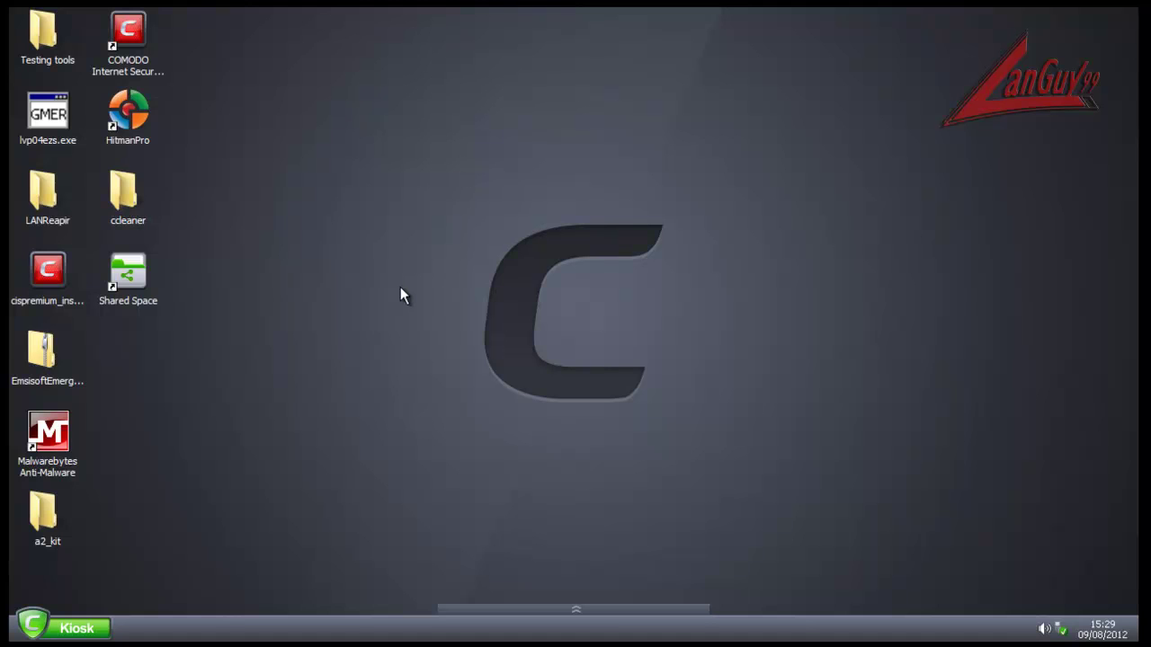
{"action": "left_click", "coordinate": [85, 628]}
{"action": "left_click", "coordinate": [128, 329]}
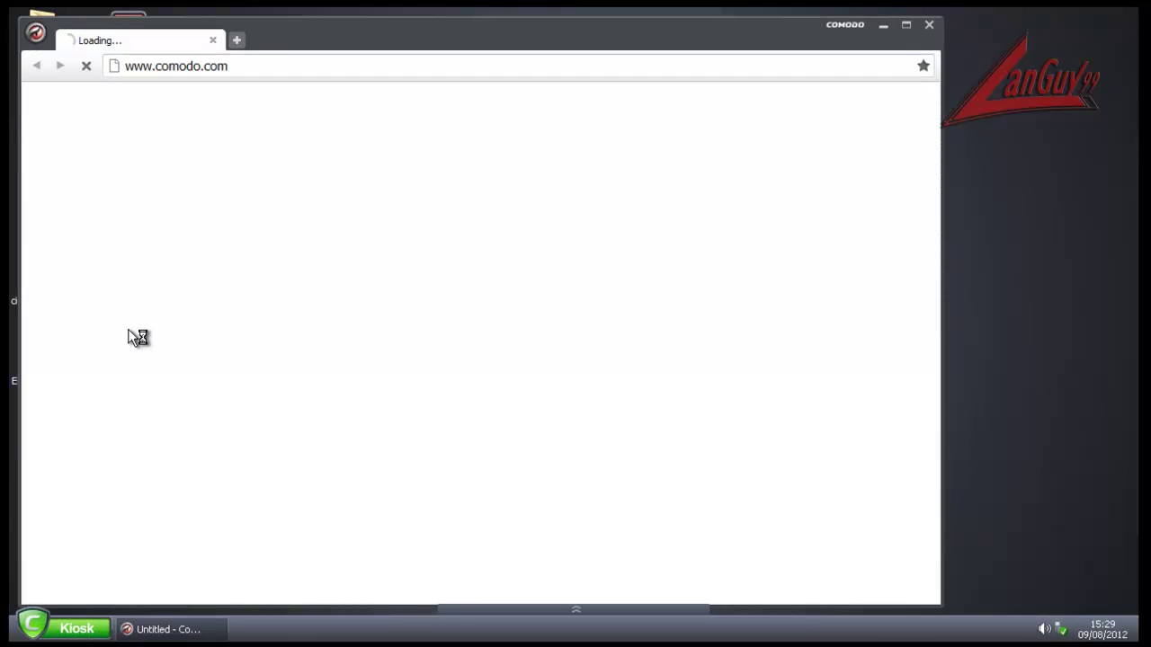
{"action": "left_click_drag", "start_coordinate": [461, 34], "coordinate": [610, 30]}
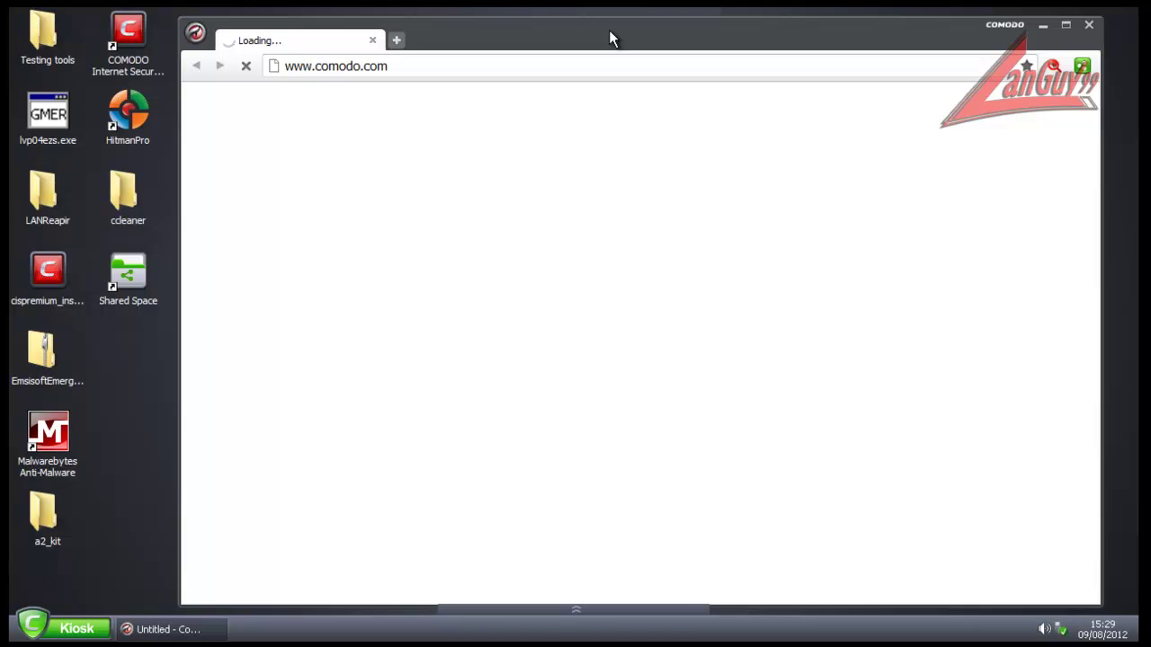
{"action": "left_click_drag", "start_coordinate": [611, 38], "coordinate": [608, 31]}
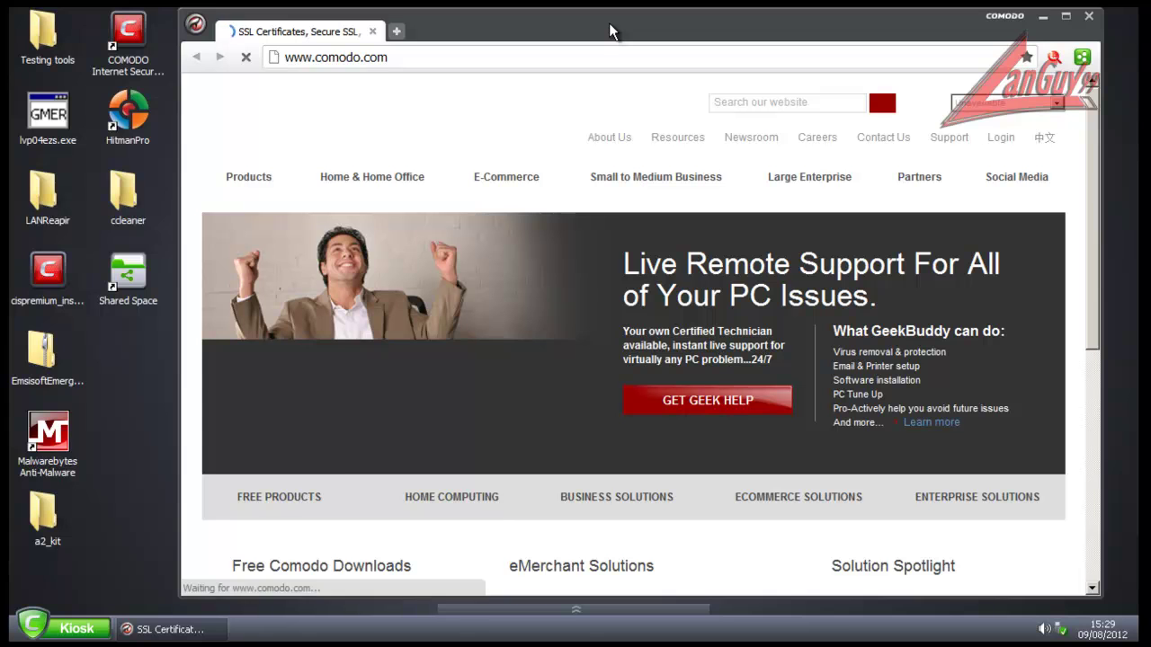
{"action": "left_click", "coordinate": [518, 58]}
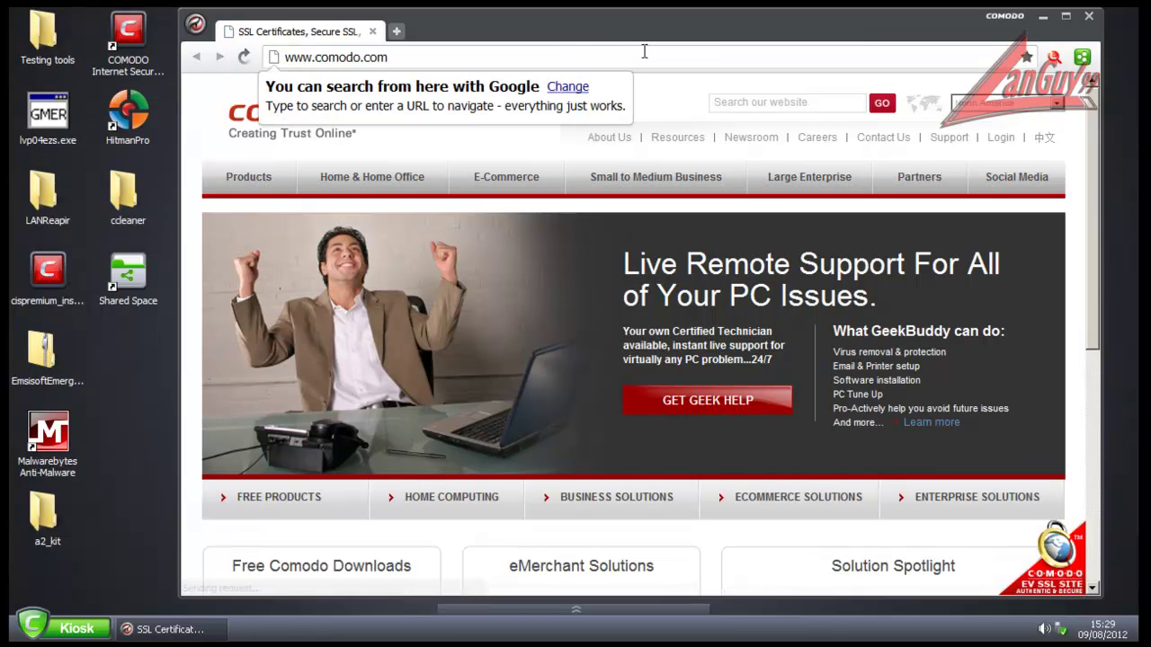
{"action": "left_click", "coordinate": [644, 52]}
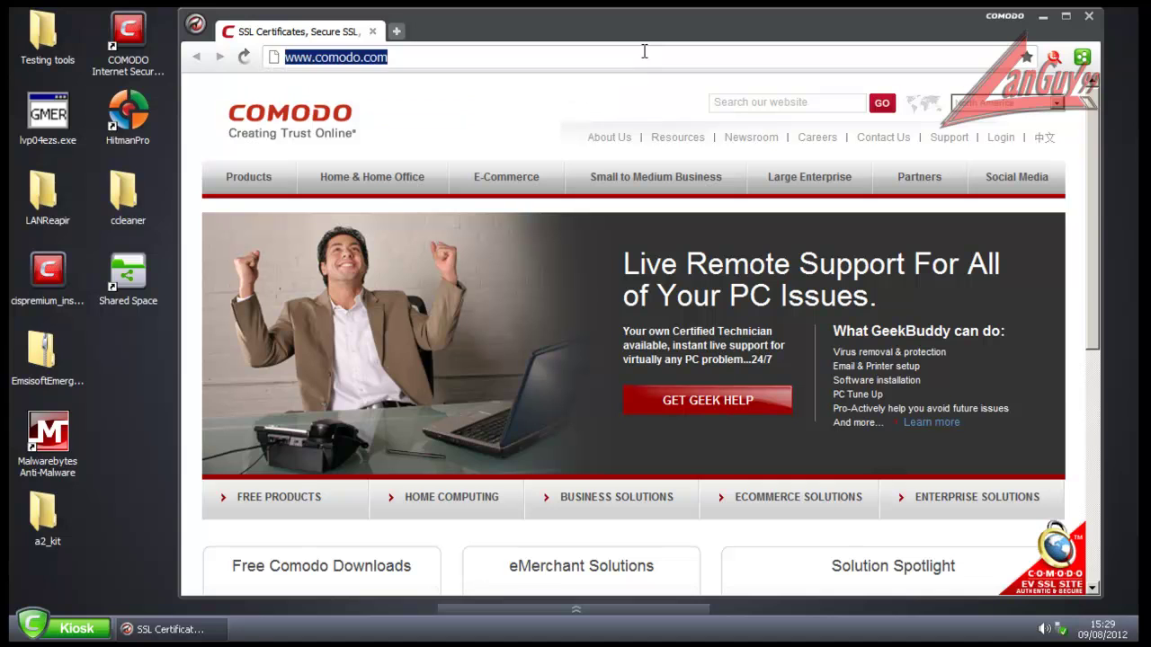
{"action": "key", "text": "BackSpace"}
{"action": "type", "text": "bankspo"}
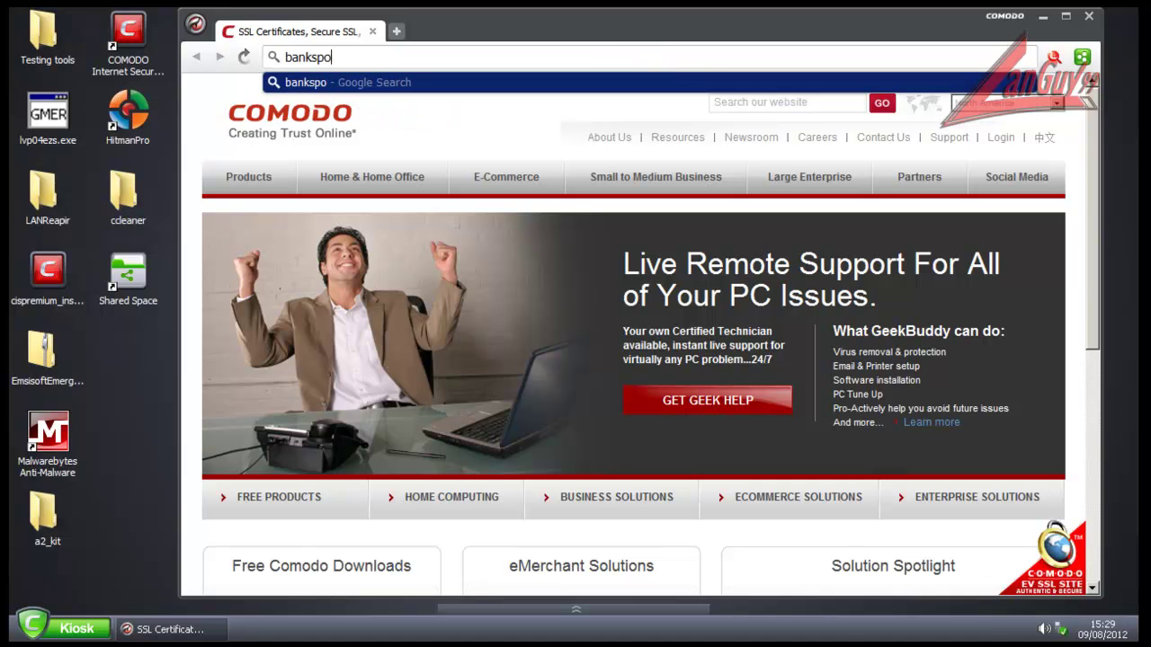
{"action": "key", "text": "BackSpace"}
{"action": "key", "text": "BackSpace"}
{"action": "key", "text": "BackSpace"}
{"action": "type", "text": "ofamerica"}
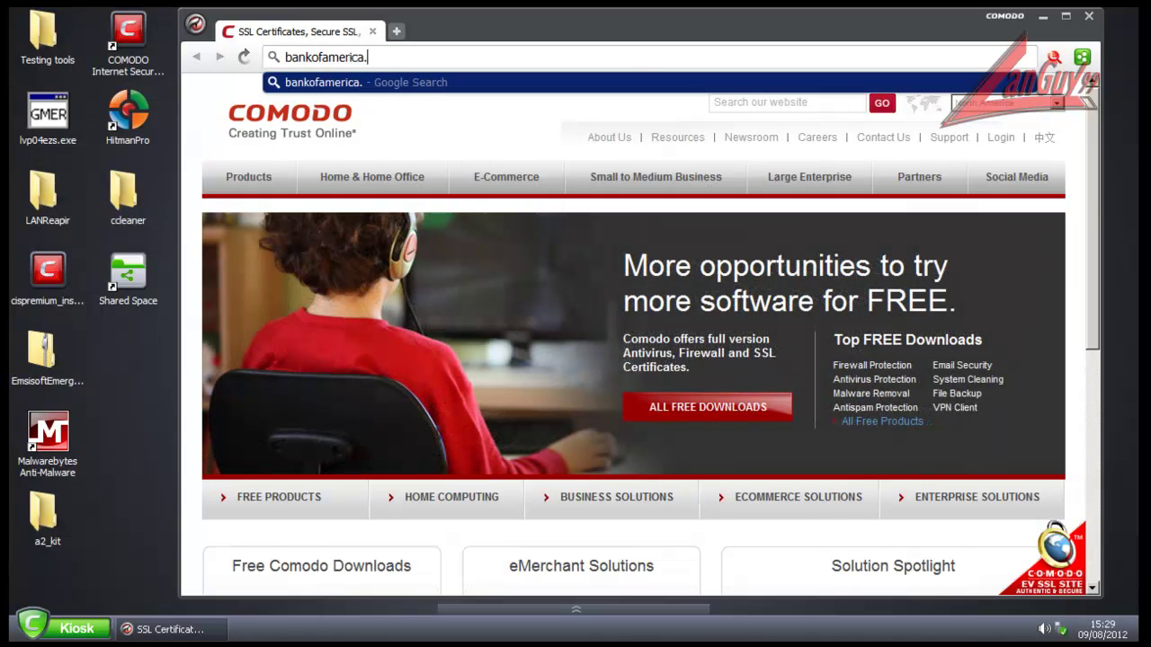
{"action": "type", "text": ".com"}
{"action": "key", "text": "Return"}
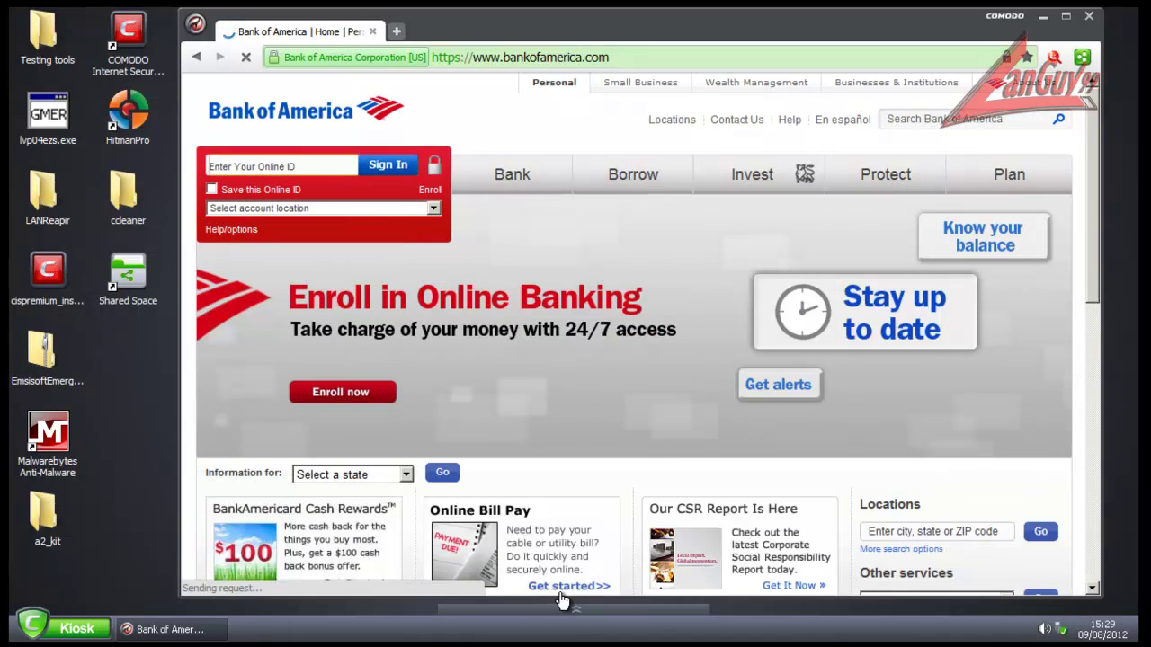
Step: Enter a made-up Online ID with the kiosk on-screen keyboard and submit it
{"action": "left_click", "coordinate": [574, 609]}
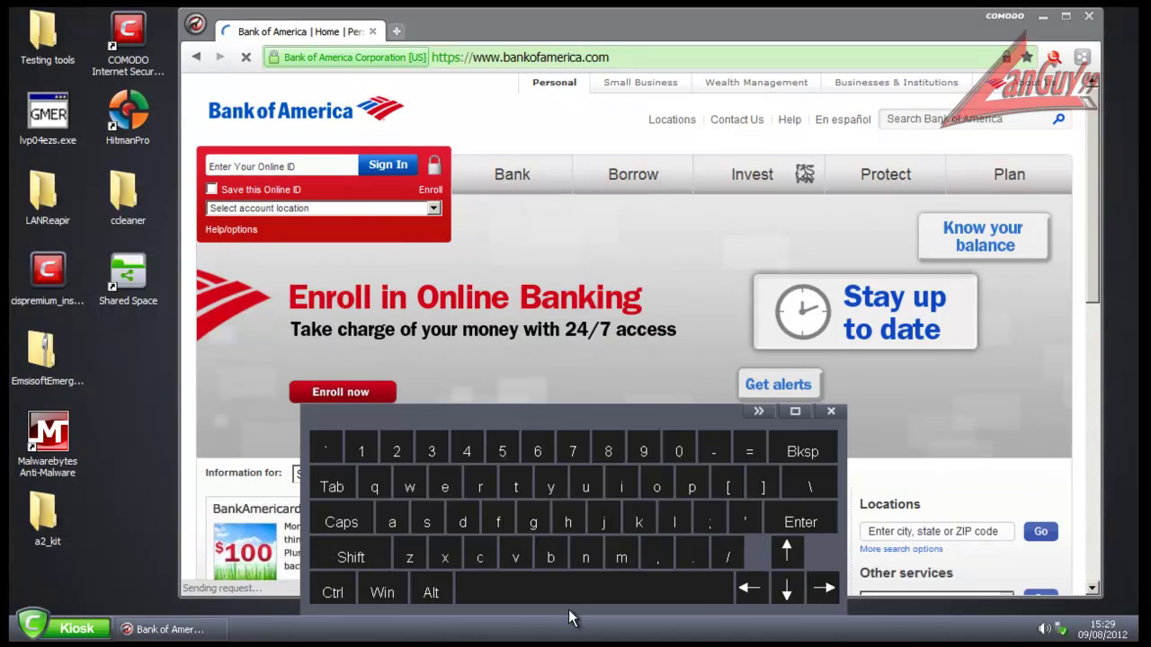
{"action": "left_click", "coordinate": [516, 486]}
{"action": "left_click", "coordinate": [532, 519]}
{"action": "left_click", "coordinate": [585, 490]}
{"action": "left_click", "coordinate": [604, 521]}
{"action": "left_click", "coordinate": [638, 521]}
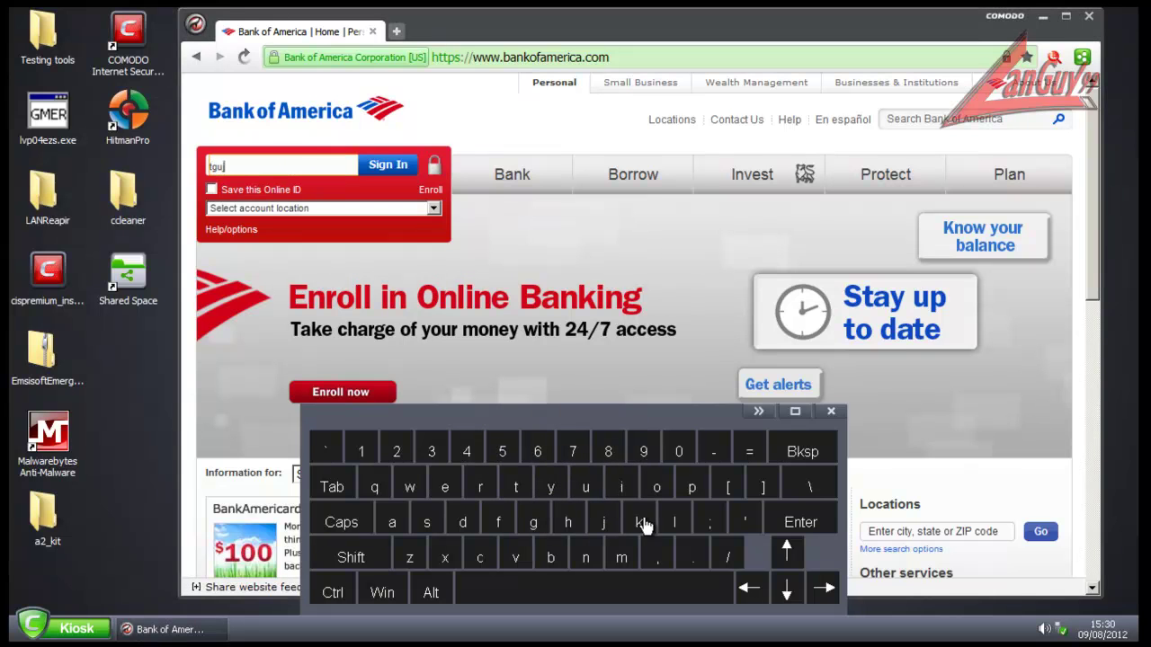
{"action": "left_click", "coordinate": [656, 485]}
{"action": "left_click", "coordinate": [646, 452]}
{"action": "left_click", "coordinate": [675, 452]}
{"action": "left_click", "coordinate": [800, 522]}
Step: Choose Connecticut as the account location, submit the sign-in, then close the browser
{"action": "left_click", "coordinate": [344, 244]}
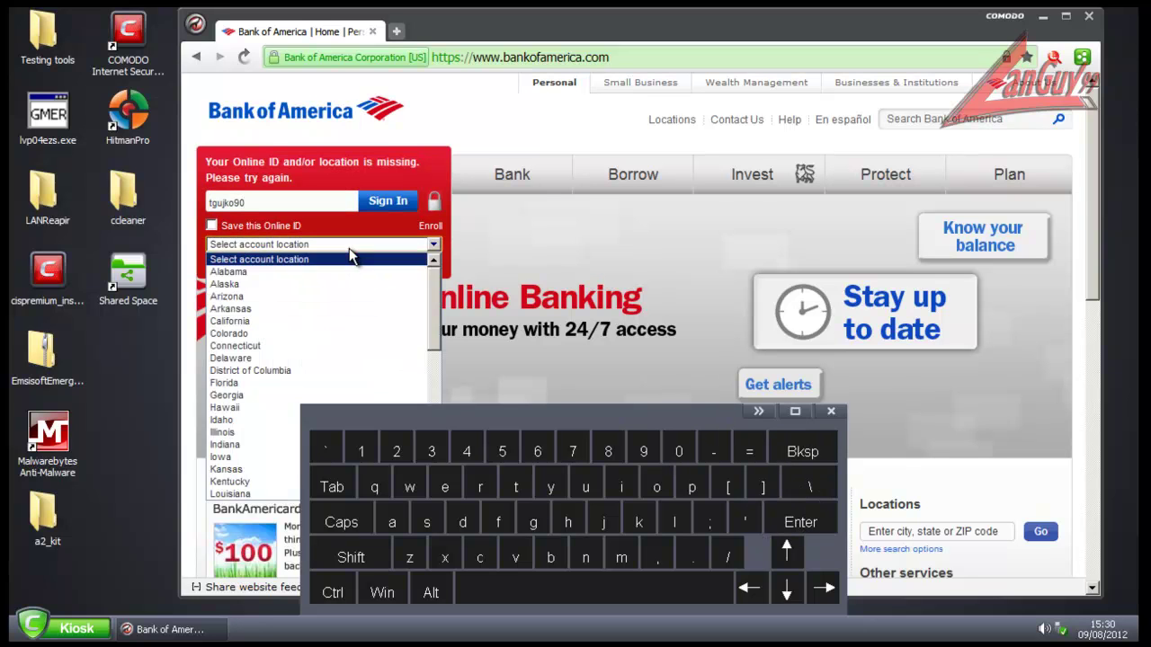
{"action": "left_click", "coordinate": [320, 346]}
{"action": "left_click", "coordinate": [386, 202]}
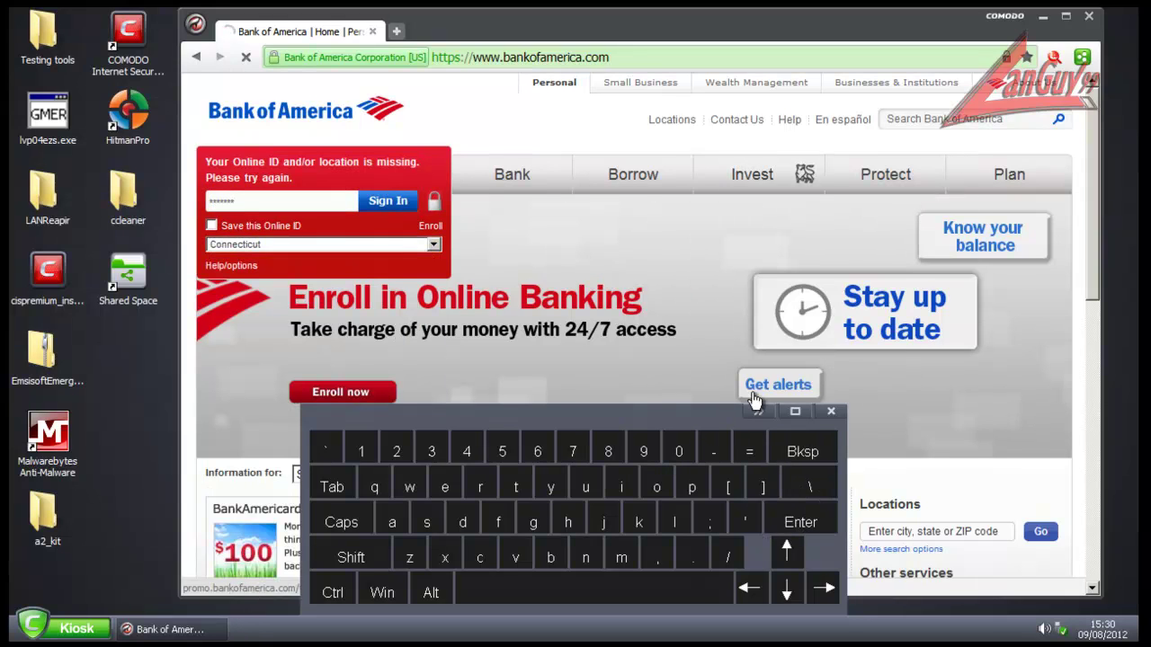
{"action": "left_click", "coordinate": [831, 411]}
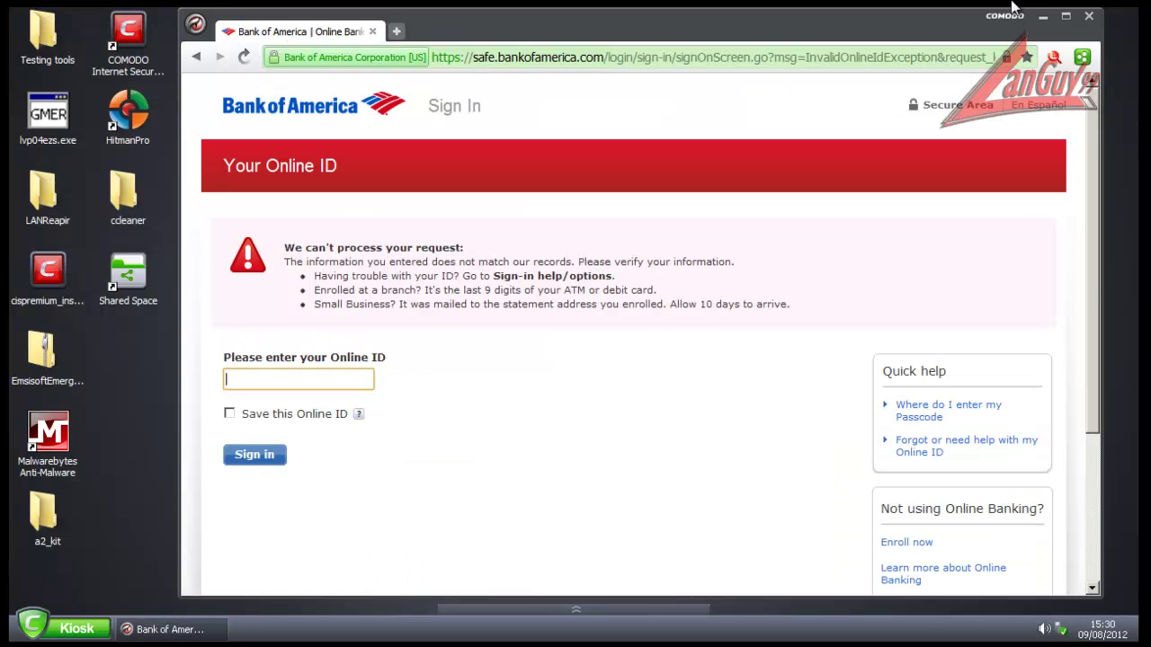
{"action": "left_click", "coordinate": [1089, 17]}
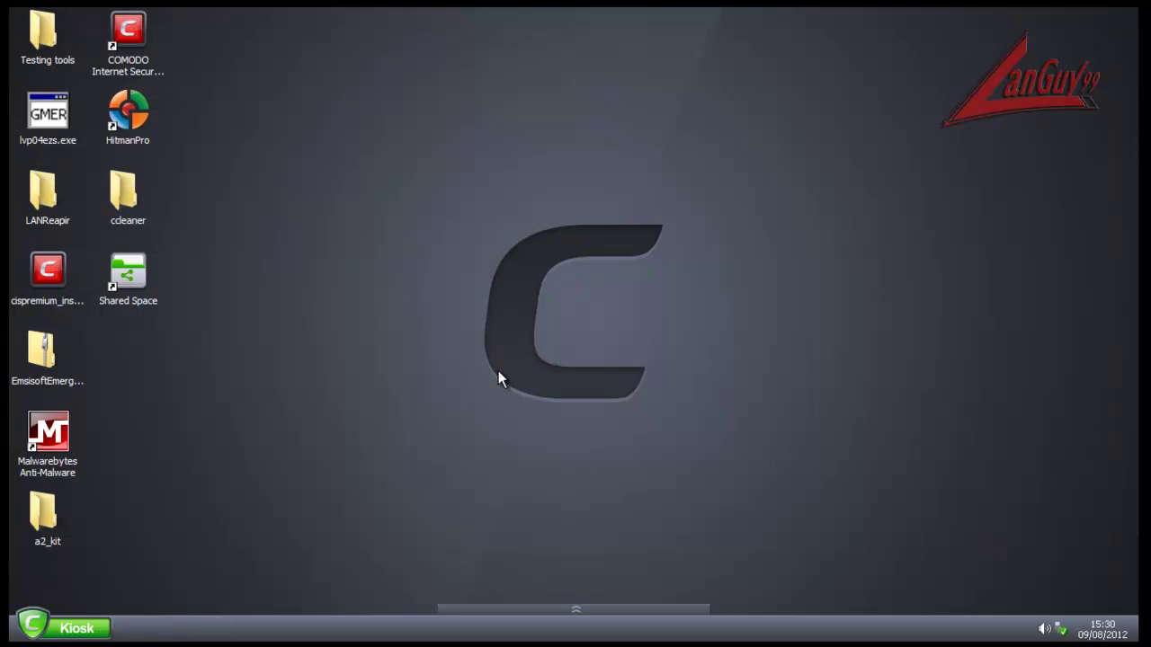
Step: Exit the virtual kiosk and start Task Manager from the taskbar
{"action": "left_click", "coordinate": [77, 628]}
{"action": "left_click", "coordinate": [72, 597]}
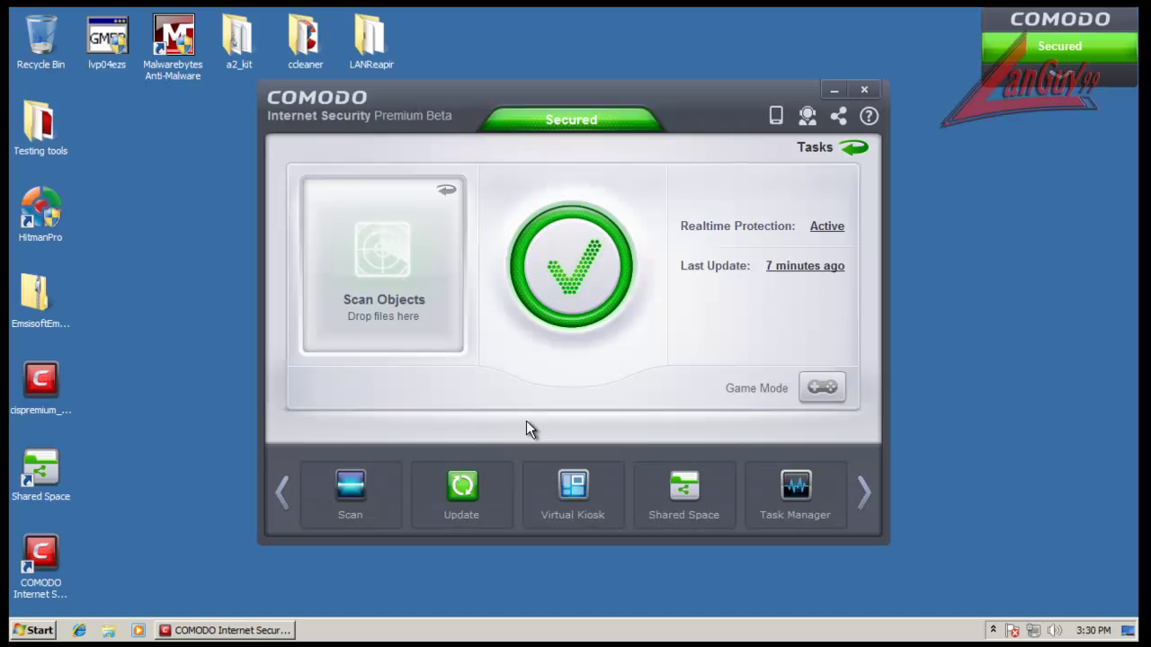
{"action": "right_click", "coordinate": [557, 640]}
{"action": "left_click", "coordinate": [609, 586]}
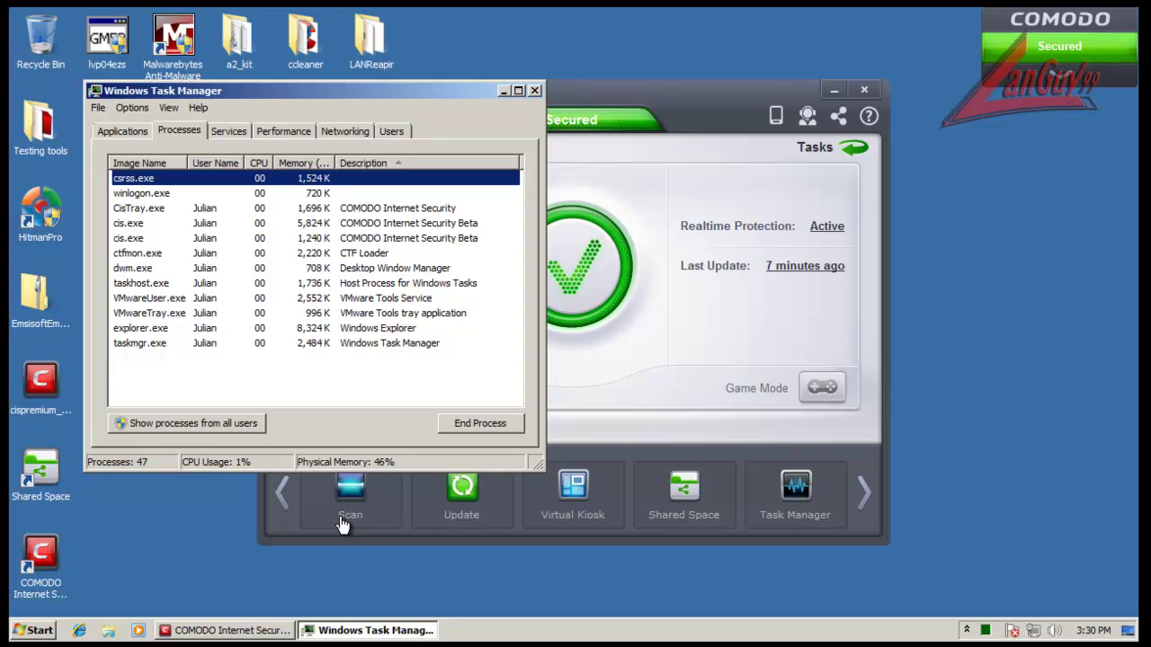
{"action": "double_click", "coordinate": [27, 475]}
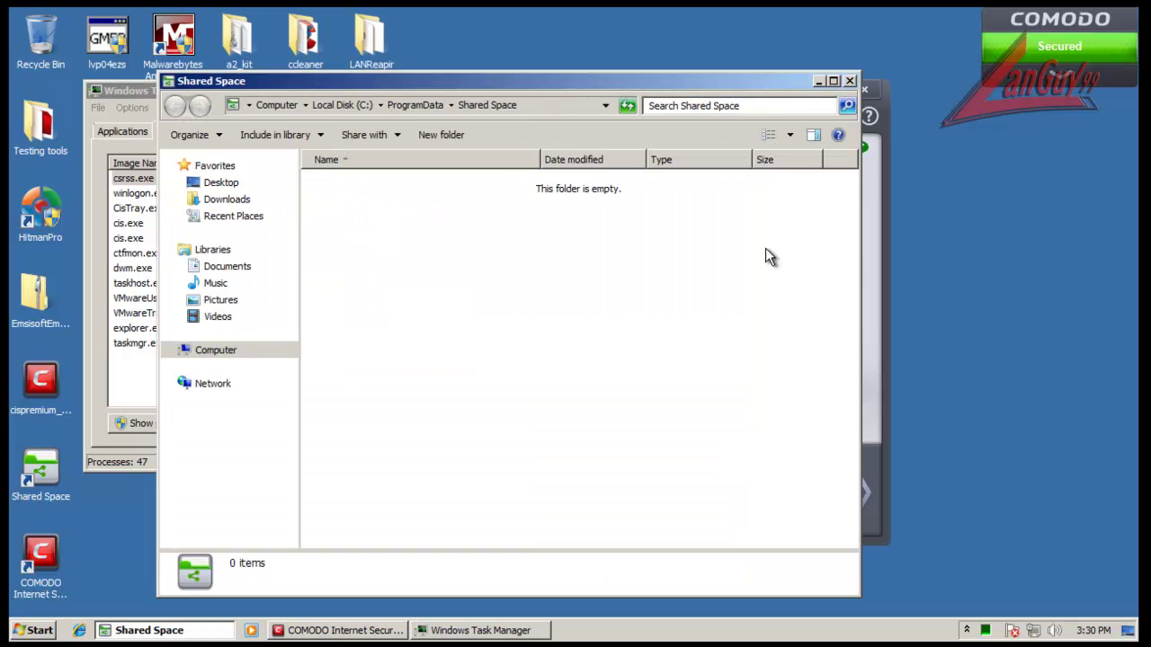
{"action": "left_click", "coordinate": [848, 82]}
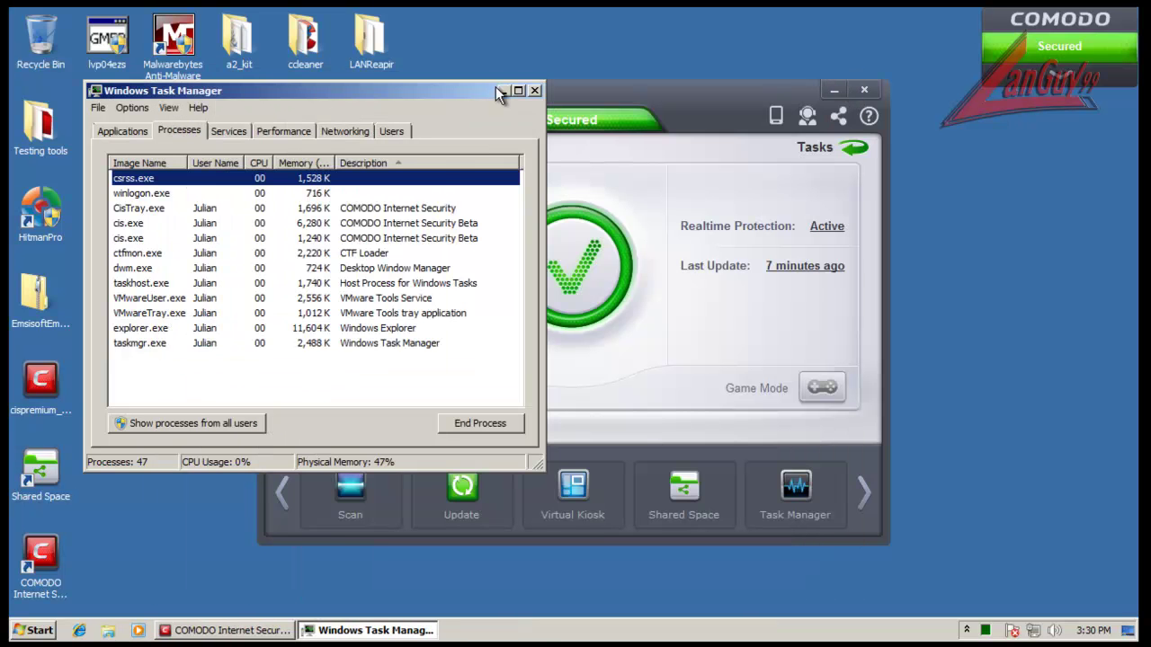
Step: List processes from all users sorted by Description, then close Task Manager
{"action": "left_click", "coordinate": [234, 430]}
{"action": "left_click", "coordinate": [436, 164]}
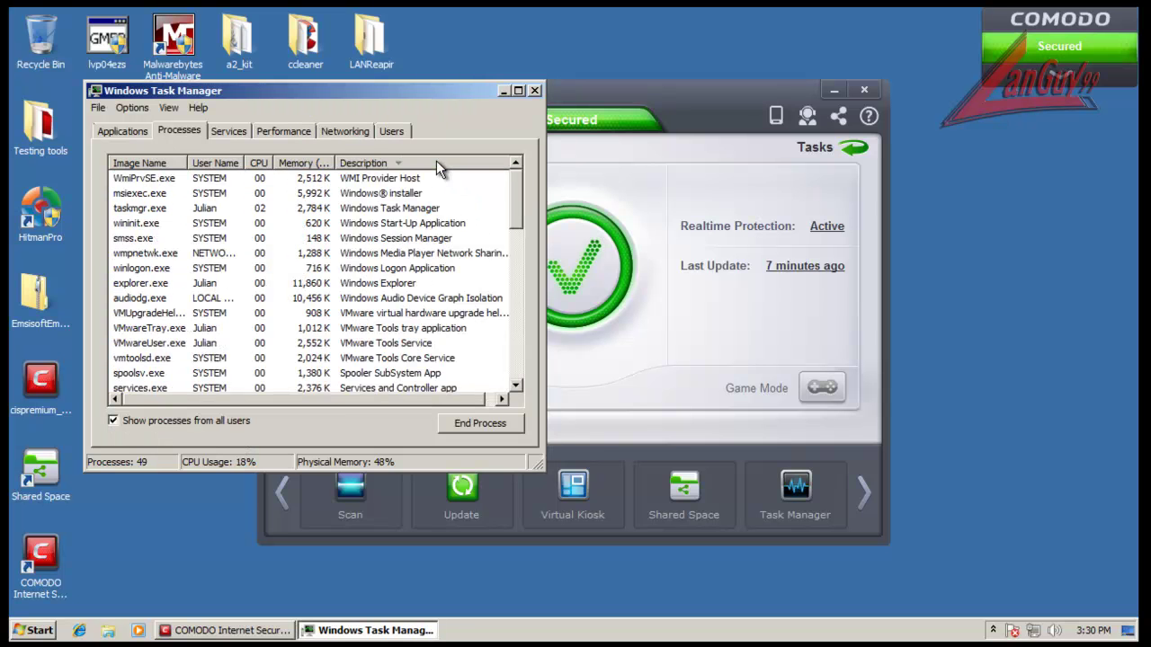
{"action": "left_click", "coordinate": [437, 165]}
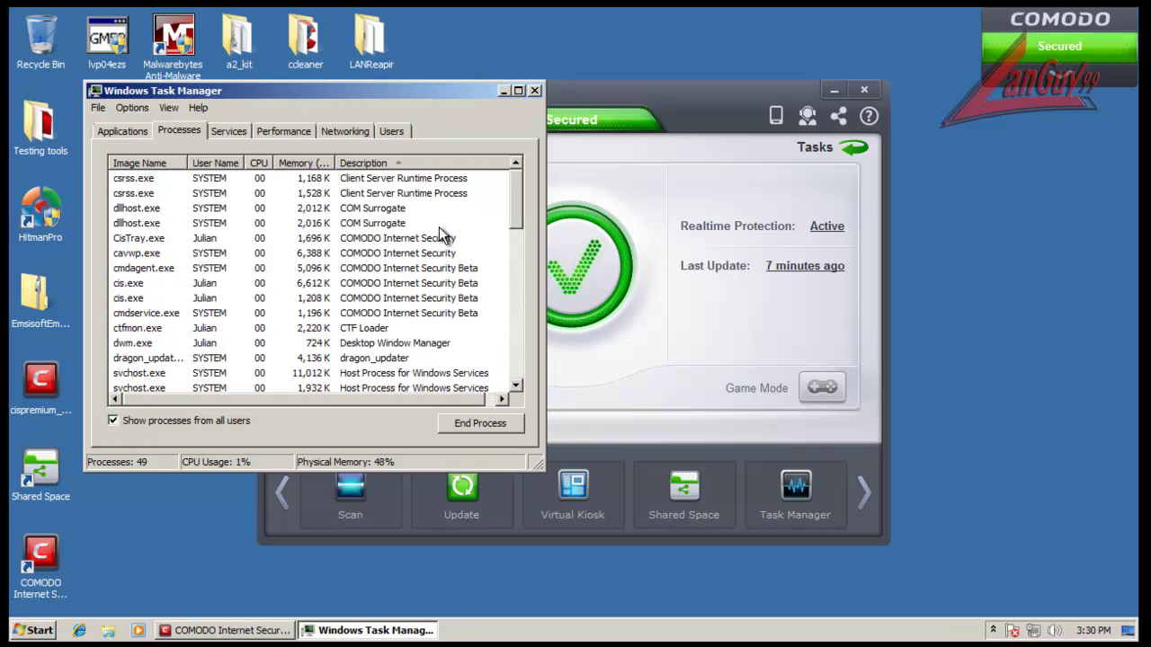
{"action": "left_click", "coordinate": [535, 90]}
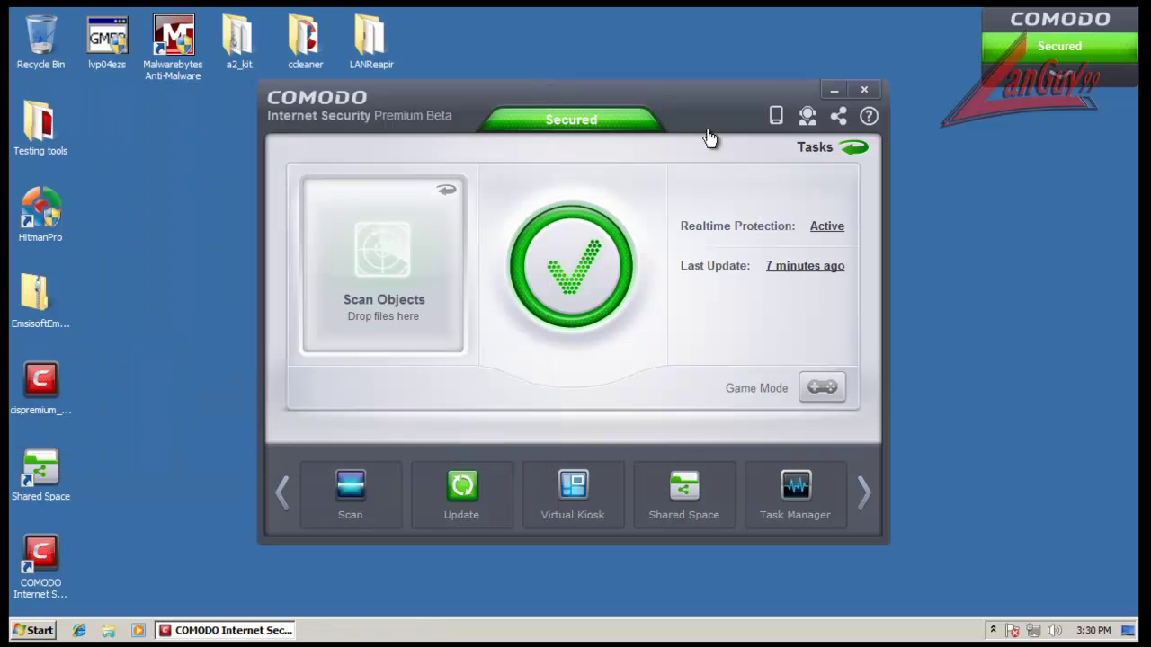
Step: Close COMODO and open the Malware Domain List table at malwaredomainlist.com
{"action": "left_click", "coordinate": [864, 89]}
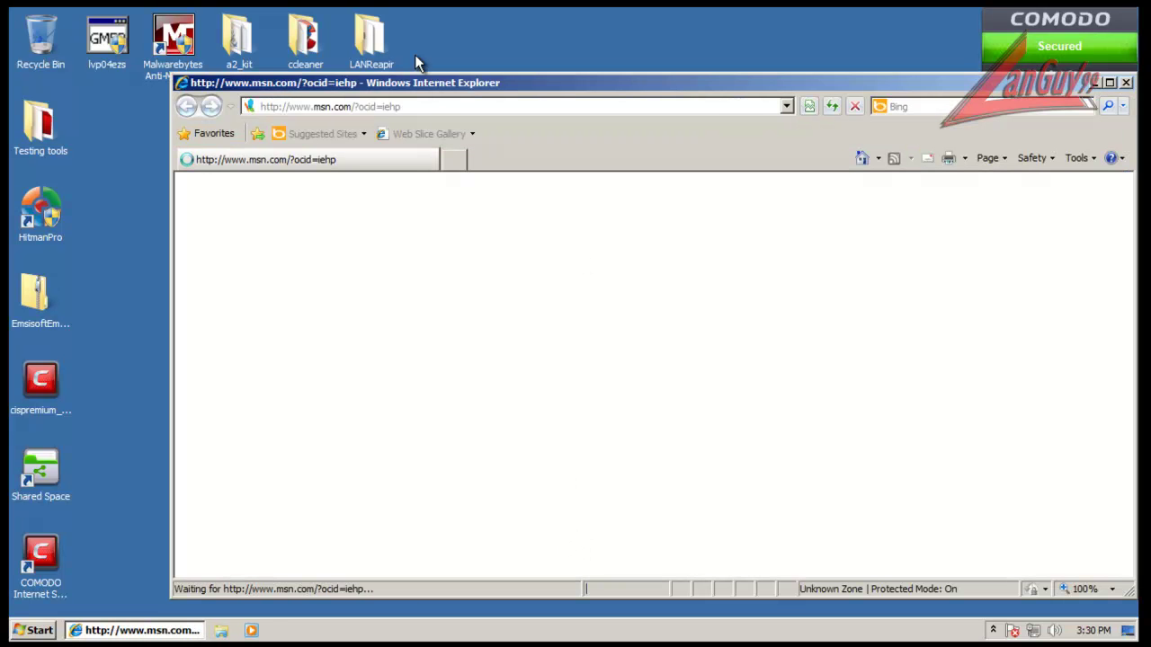
{"action": "left_click", "coordinate": [427, 105]}
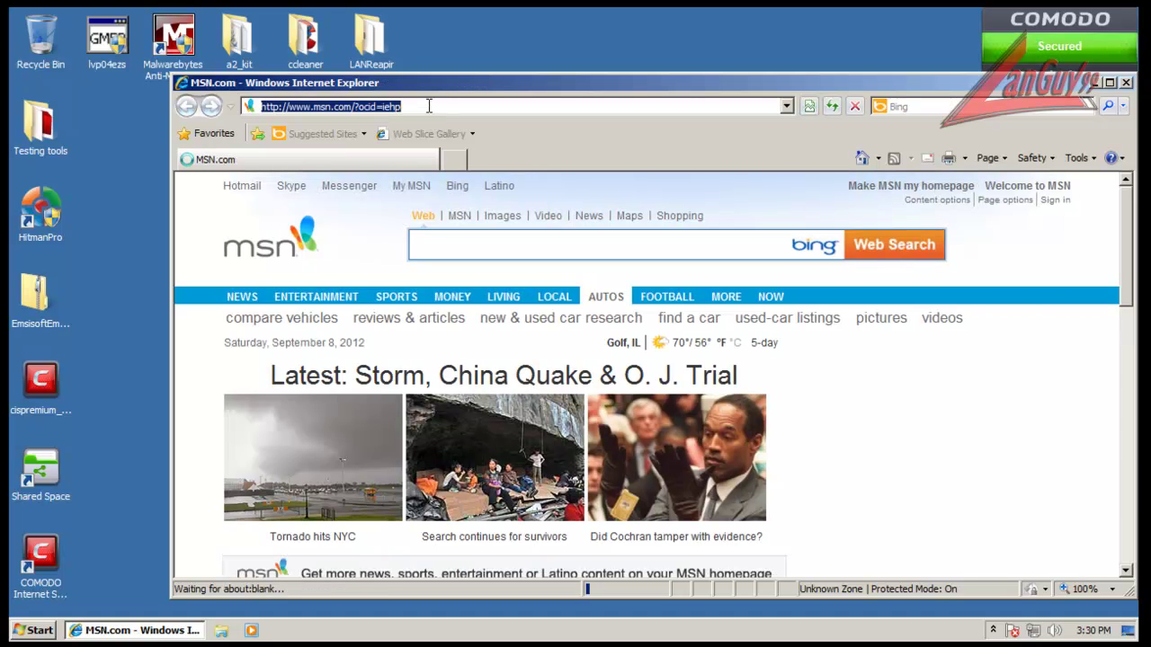
{"action": "type", "text": "malwaredom"}
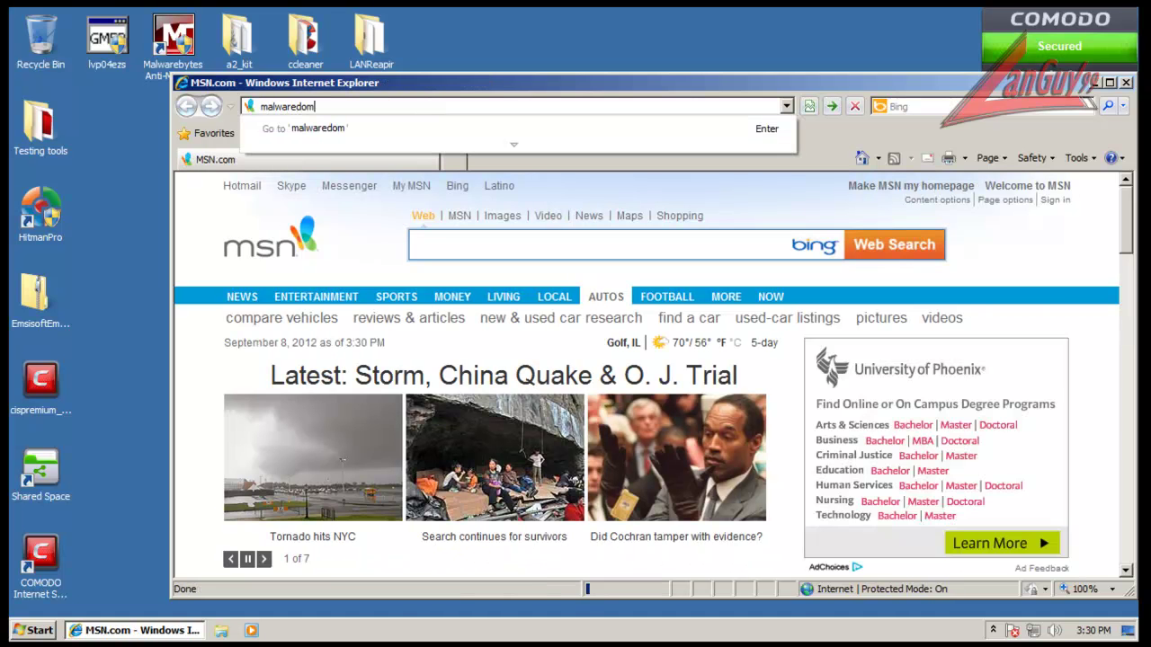
{"action": "type", "text": "ainlist.org"}
{"action": "key", "text": "Return"}
{"action": "left_click", "coordinate": [398, 108]}
{"action": "left_click", "coordinate": [404, 109]}
{"action": "key", "text": "BackSpace"}
{"action": "key", "text": "BackSpace"}
{"action": "key", "text": "BackSpace"}
{"action": "type", "text": "com"}
{"action": "key", "text": "Return"}
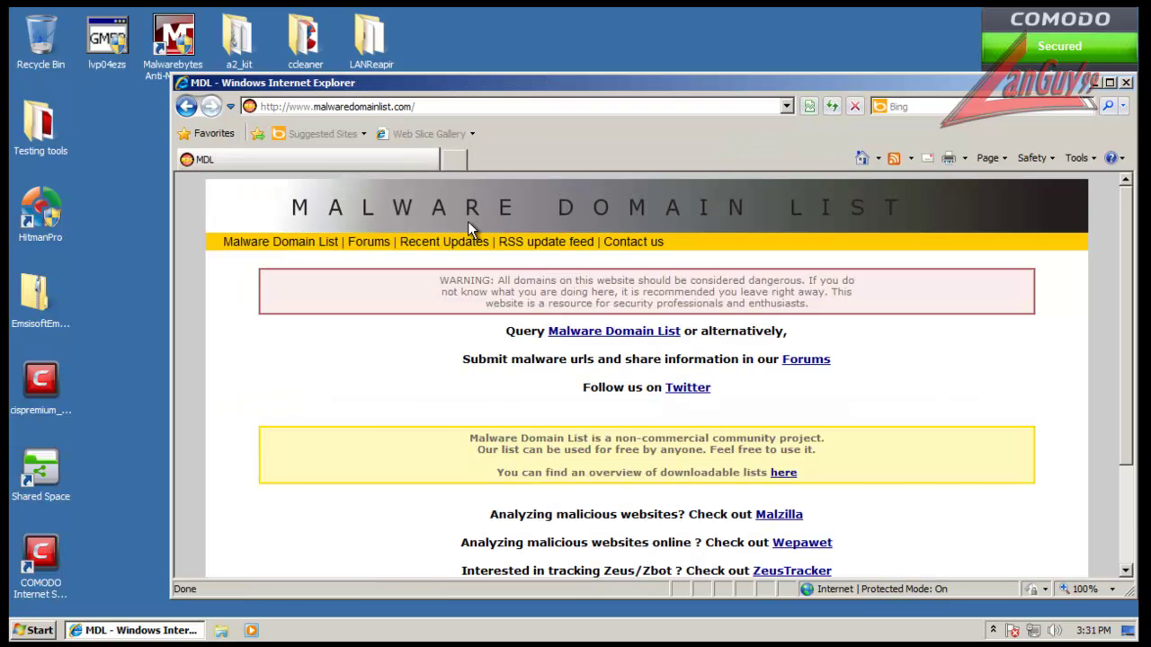
{"action": "left_click", "coordinate": [302, 240]}
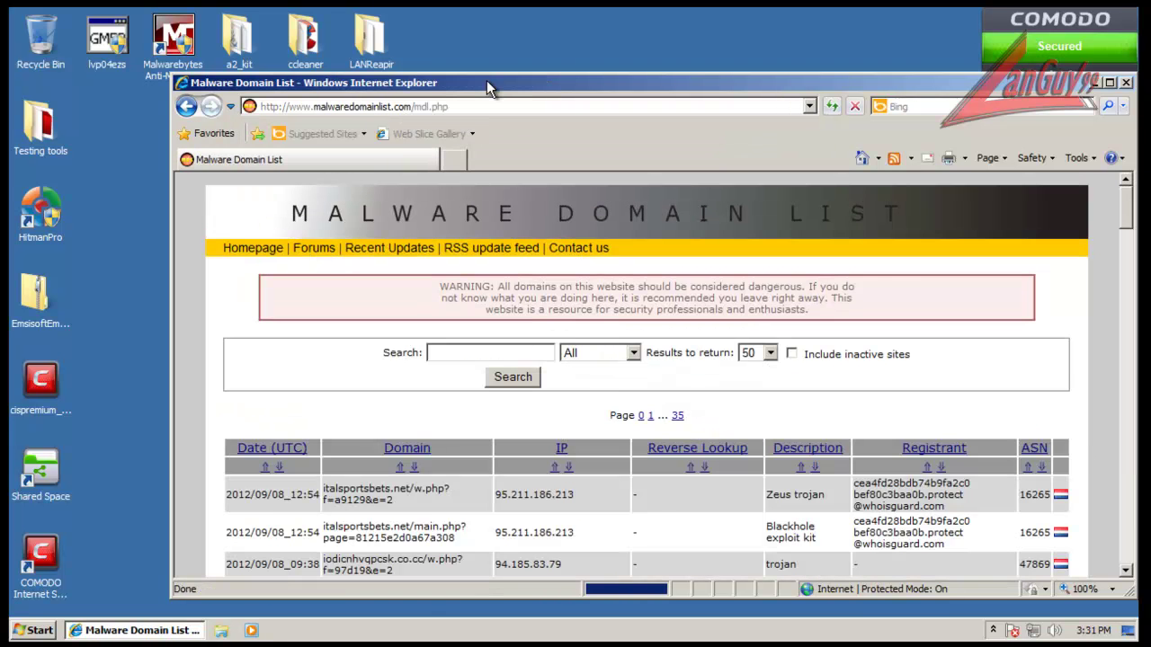
{"action": "scroll", "coordinate": [605, 395], "scroll_direction": "down", "scroll_amount": 2}
Step: Load the first listed malware URL, then the main.php URL, in a second tab
{"action": "triple_click", "coordinate": [422, 315]}
{"action": "key", "text": "ctrl+c"}
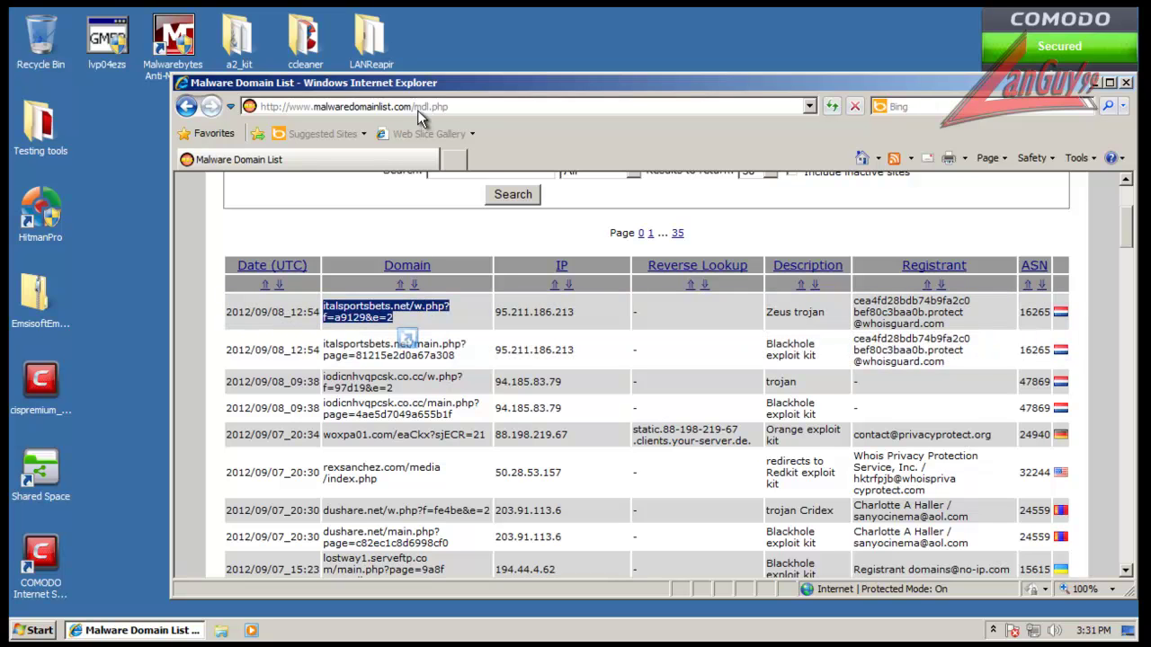
{"action": "left_click", "coordinate": [456, 161]}
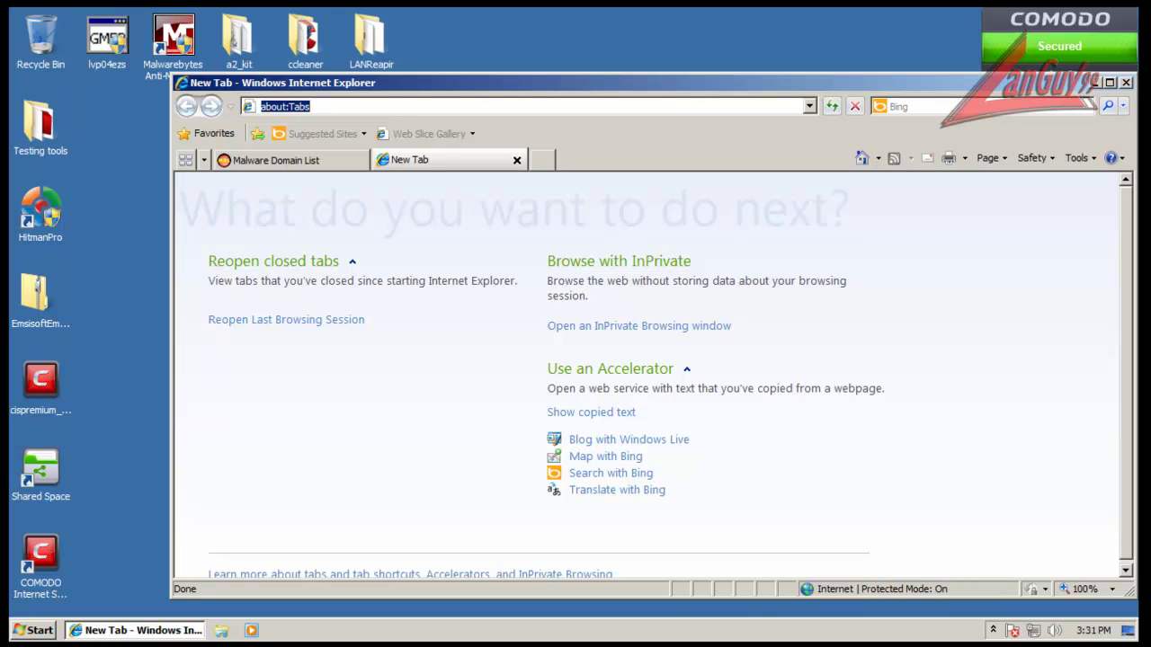
{"action": "key", "text": "ctrl+v"}
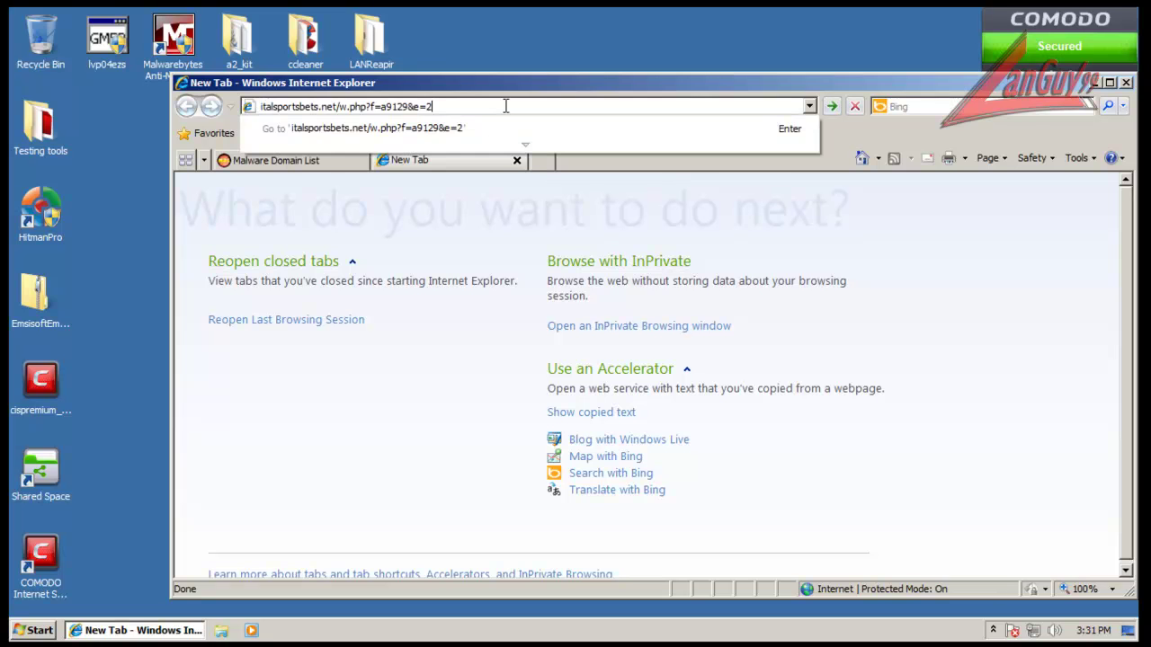
{"action": "key", "text": "Return"}
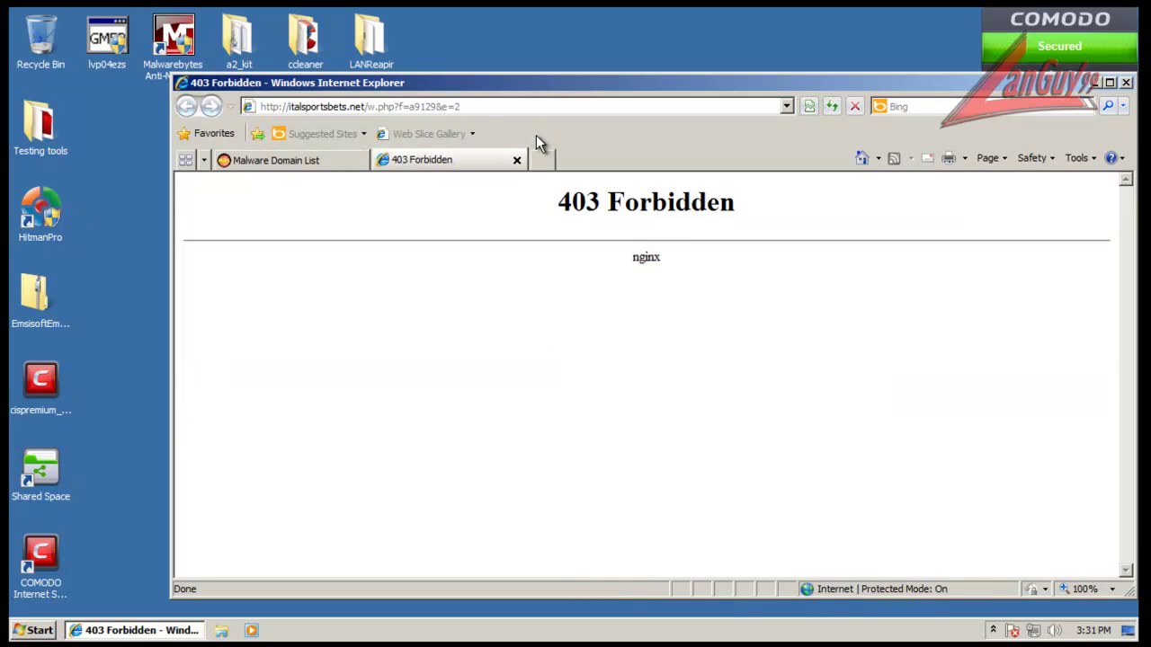
{"action": "left_click", "coordinate": [330, 158]}
{"action": "triple_click", "coordinate": [375, 348]}
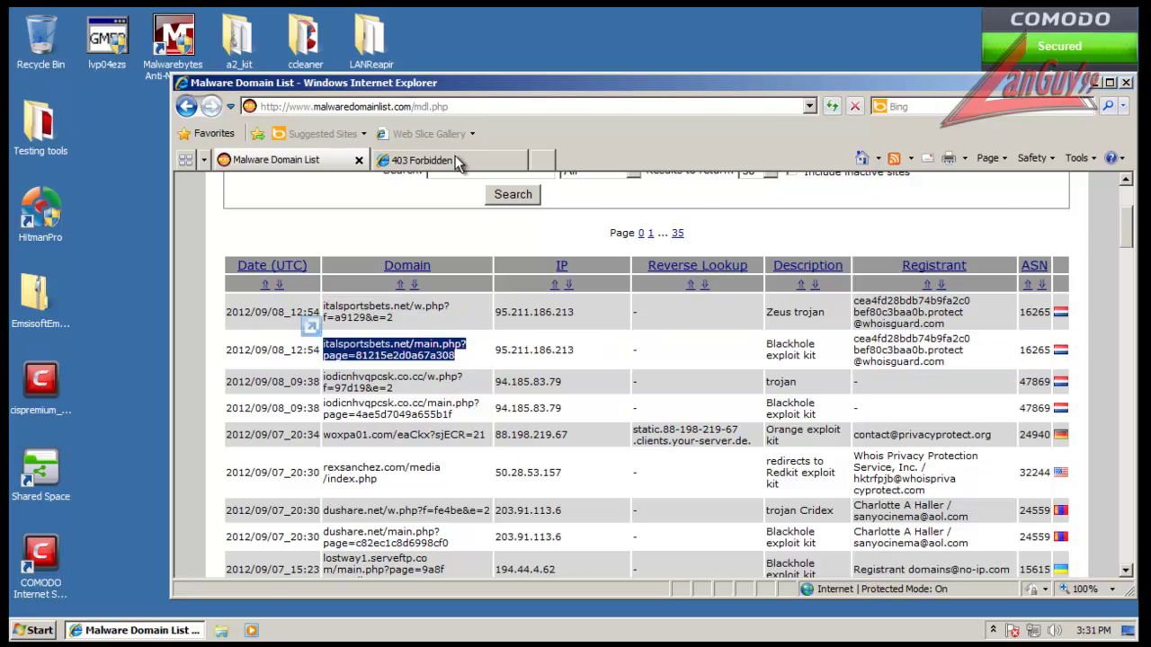
{"action": "left_click", "coordinate": [449, 158]}
{"action": "left_click", "coordinate": [457, 107]}
{"action": "type", "text": "http://italsportsbets.net/main.php?page=812f5e2d0a67a308"}
{"action": "key", "text": "Return"}
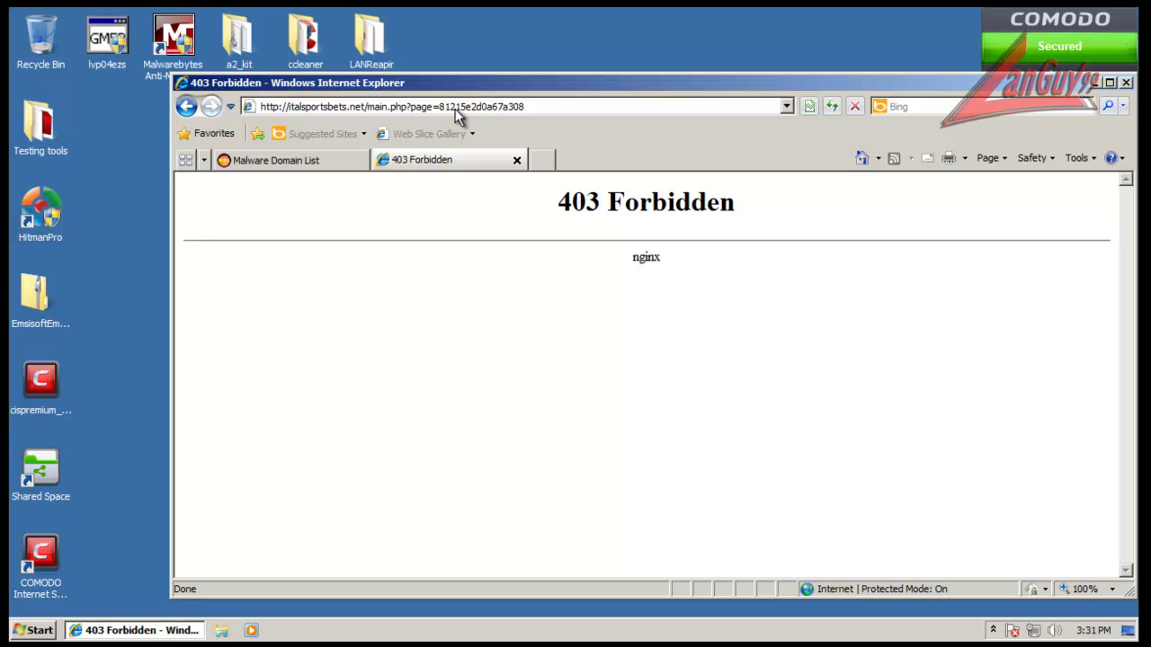
Step: Load the iodicnhvqpcsk.co.cc and lostway3.serveftp.com URLs in the second tab
{"action": "left_click", "coordinate": [346, 158]}
{"action": "mouse_move", "coordinate": [389, 381]}
{"action": "left_mouse_down"}
{"action": "mouse_move", "coordinate": [364, 386]}
{"action": "mouse_move", "coordinate": [387, 403]}
{"action": "left_mouse_up"}
{"action": "key", "text": "ctrl+c"}
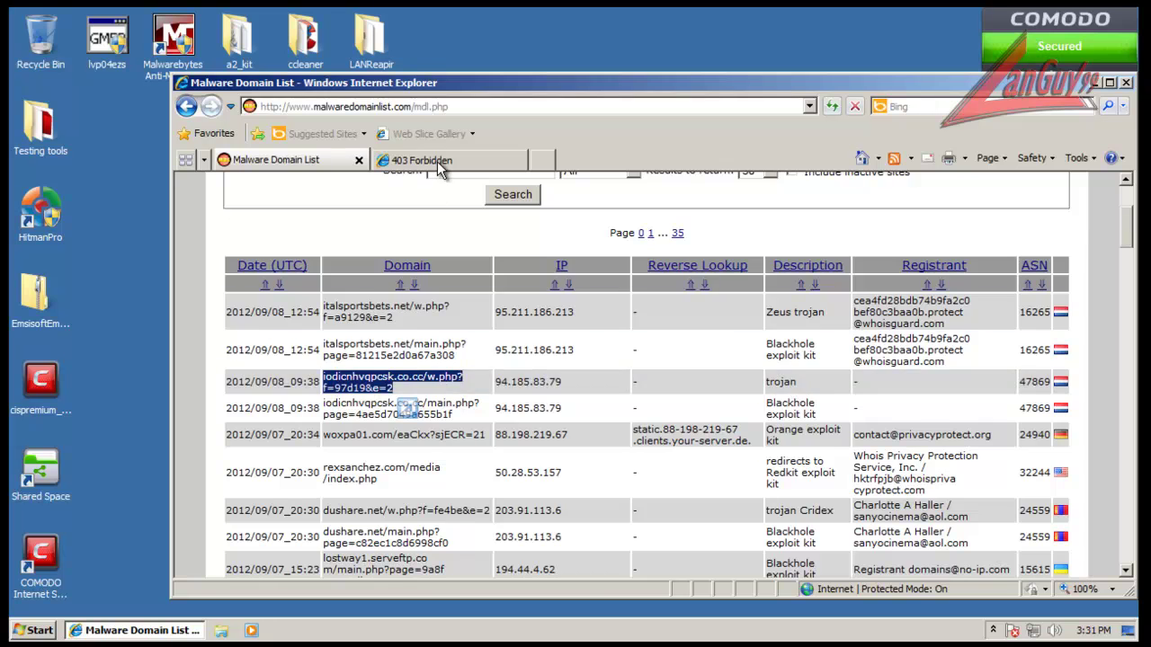
{"action": "left_click", "coordinate": [431, 160]}
{"action": "left_click", "coordinate": [454, 106]}
{"action": "key", "text": "ctrl+v"}
{"action": "key", "text": "Return"}
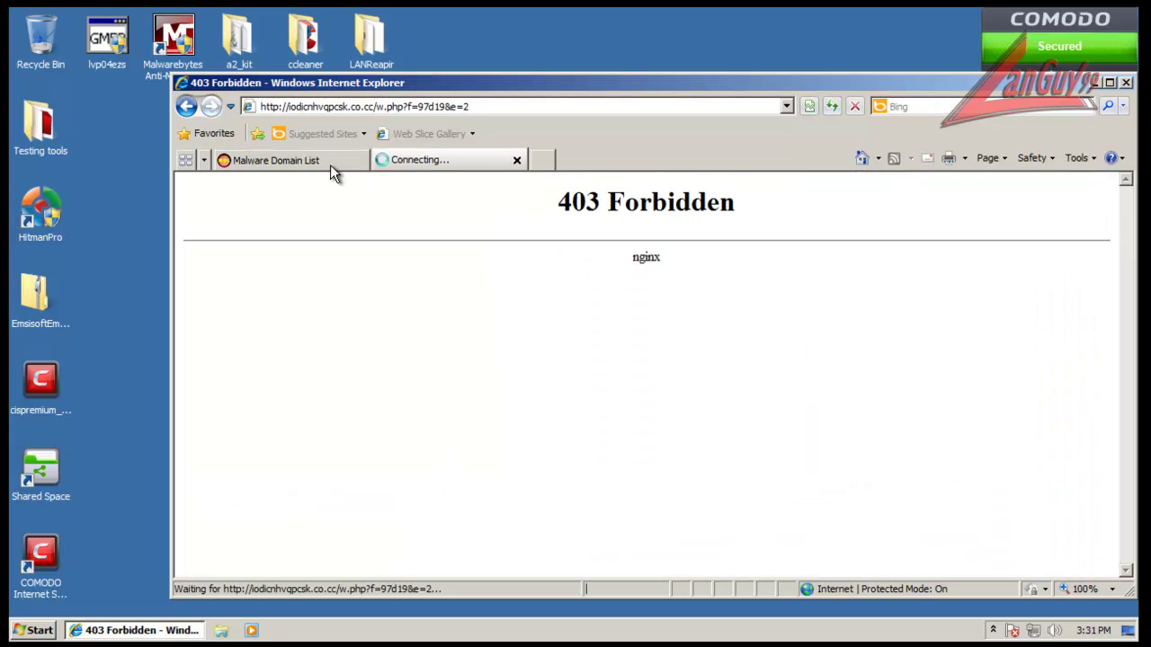
{"action": "left_click", "coordinate": [330, 165]}
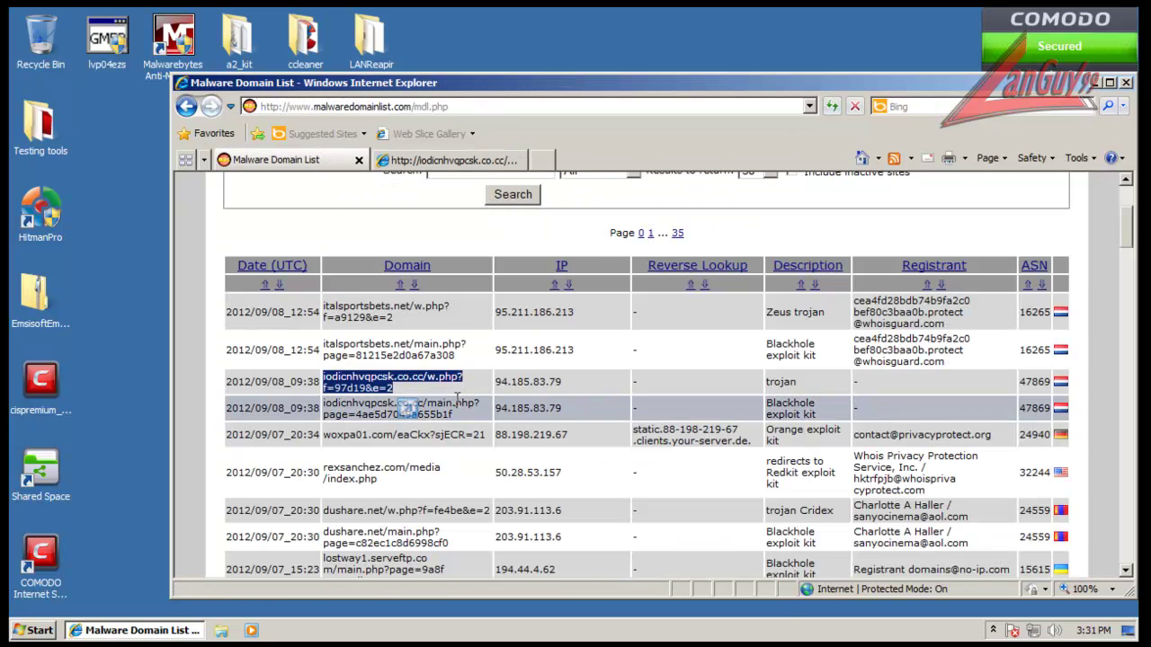
{"action": "scroll", "coordinate": [457, 400], "scroll_direction": "down", "scroll_amount": 5}
{"action": "triple_click", "coordinate": [409, 369]}
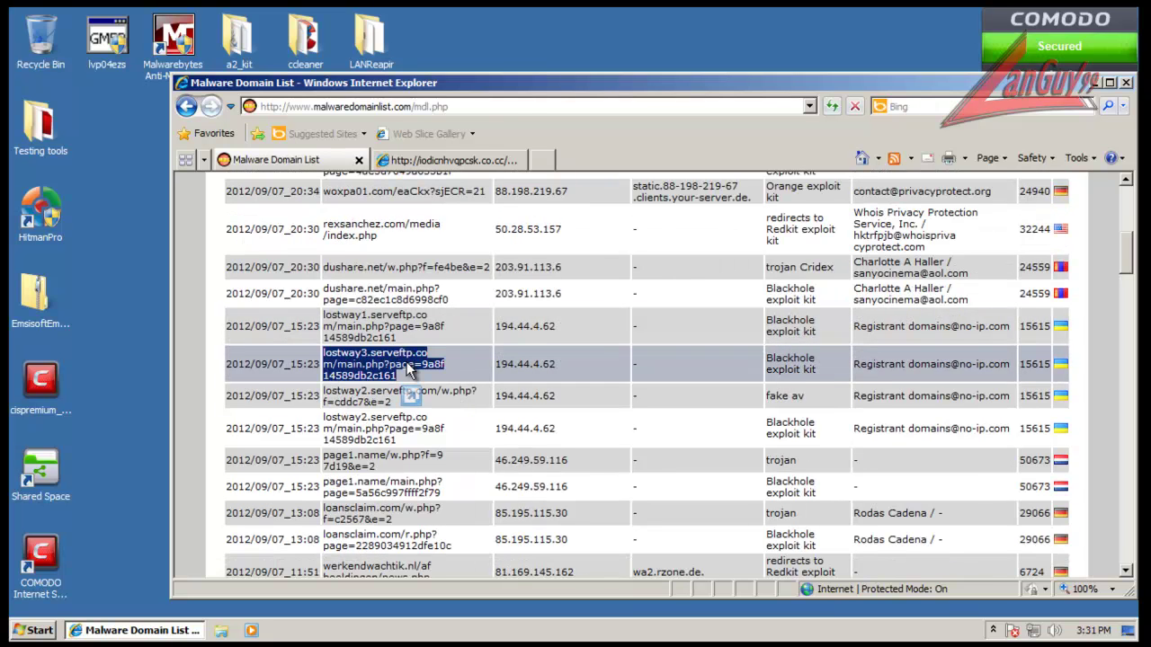
{"action": "left_click_drag", "start_coordinate": [405, 370], "coordinate": [494, 113]}
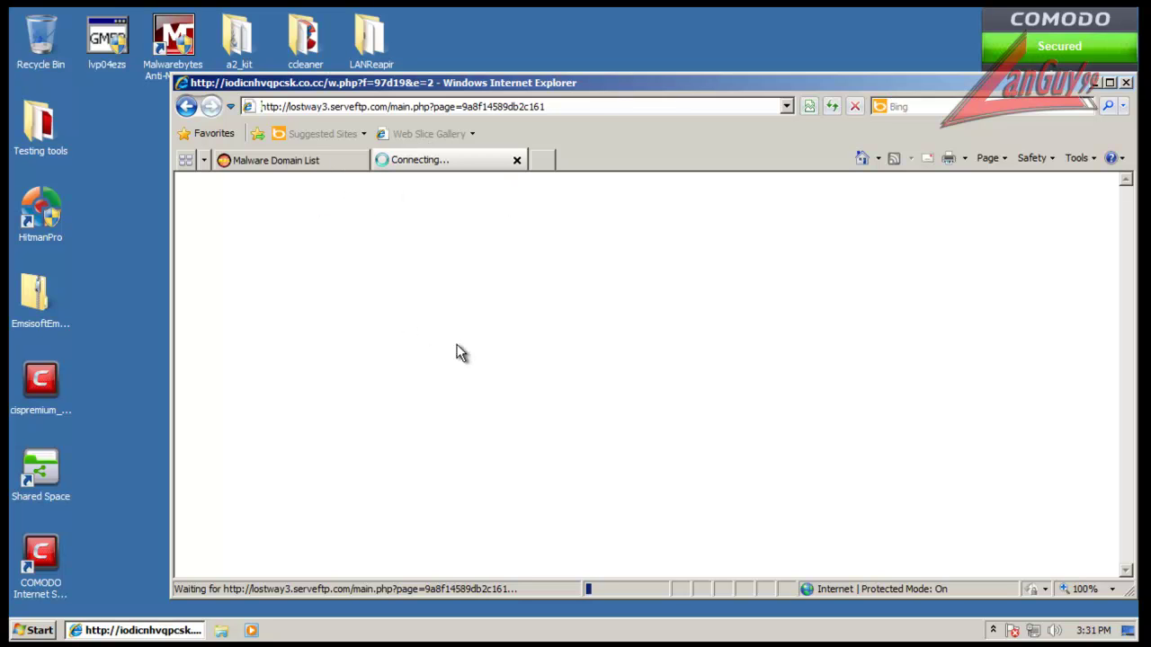
Step: Open the page1.name and loansclaim.com w.php URLs from the list
{"action": "left_click", "coordinate": [279, 160]}
{"action": "scroll", "coordinate": [396, 333], "scroll_direction": "down", "scroll_amount": 2}
{"action": "left_click", "coordinate": [345, 404]}
{"action": "triple_click", "coordinate": [345, 404]}
{"action": "left_click_drag", "start_coordinate": [342, 409], "coordinate": [542, 162]}
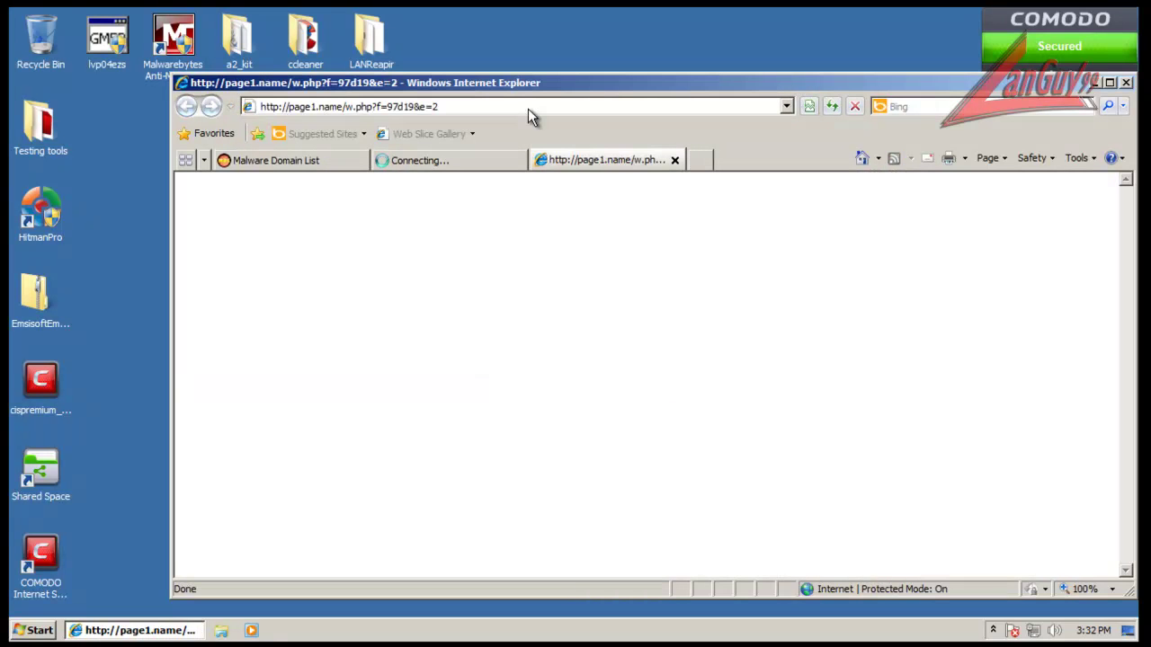
{"action": "left_click", "coordinate": [283, 159]}
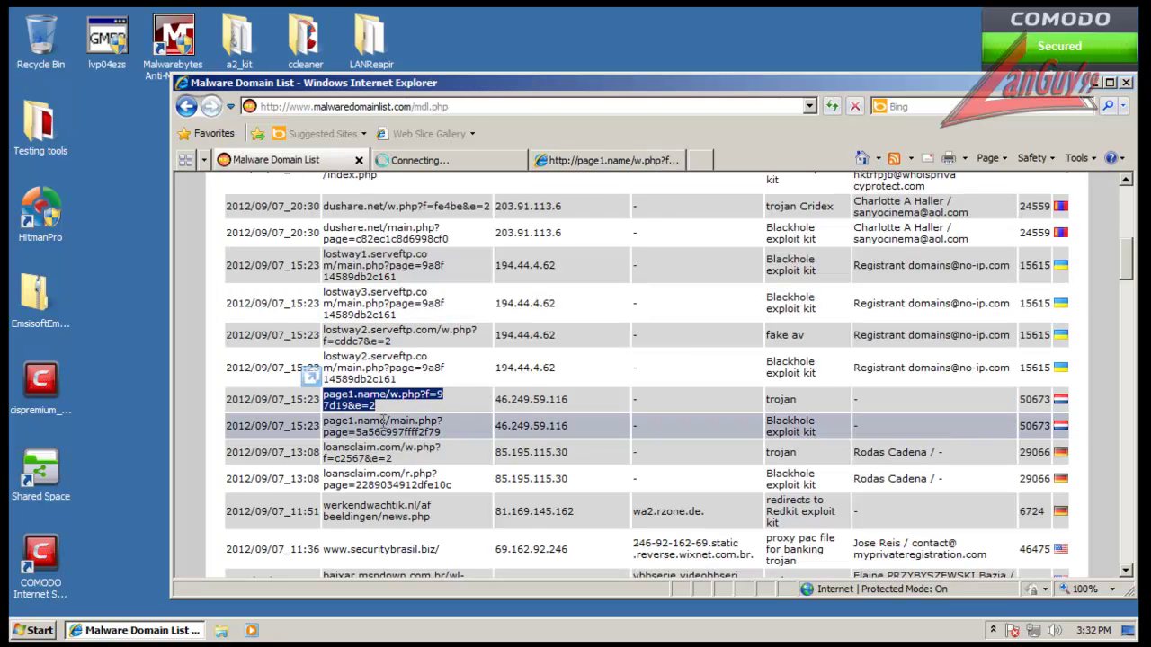
{"action": "triple_click", "coordinate": [382, 454]}
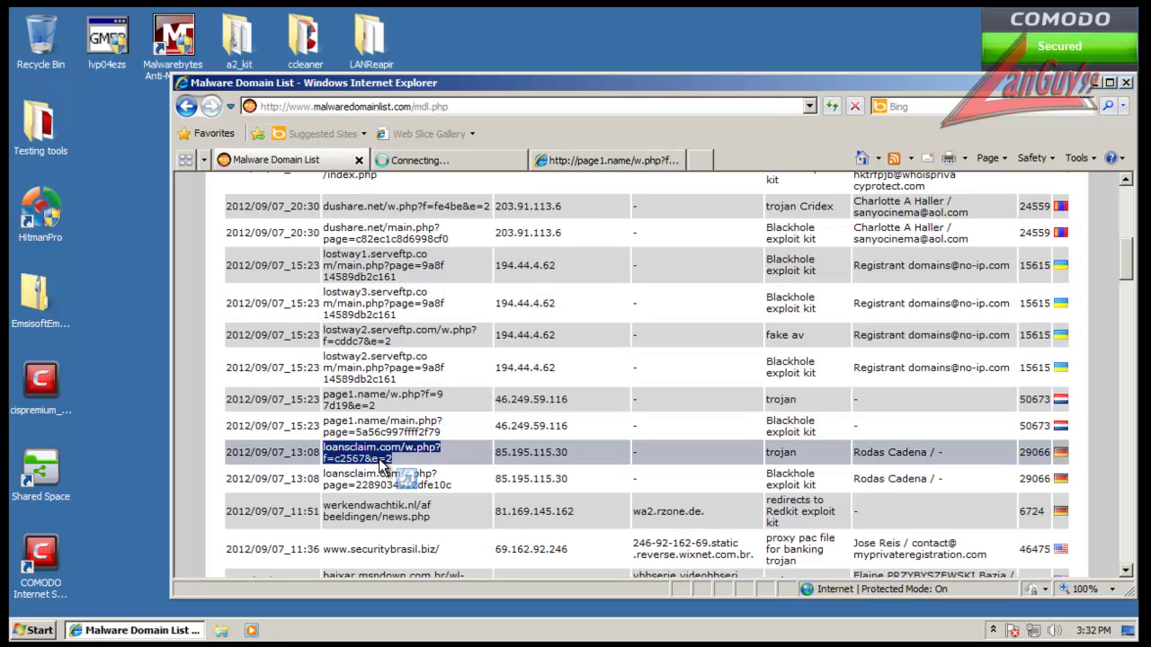
{"action": "left_click", "coordinate": [608, 161]}
{"action": "left_click", "coordinate": [608, 109]}
{"action": "type", "text": "loansclaim.com/w.php?f=2367&e=2"}
{"action": "key", "text": "Return"}
Step: Close the lostway3 tab and load the werkendwachtik.nl news.php URL
{"action": "left_click", "coordinate": [461, 162]}
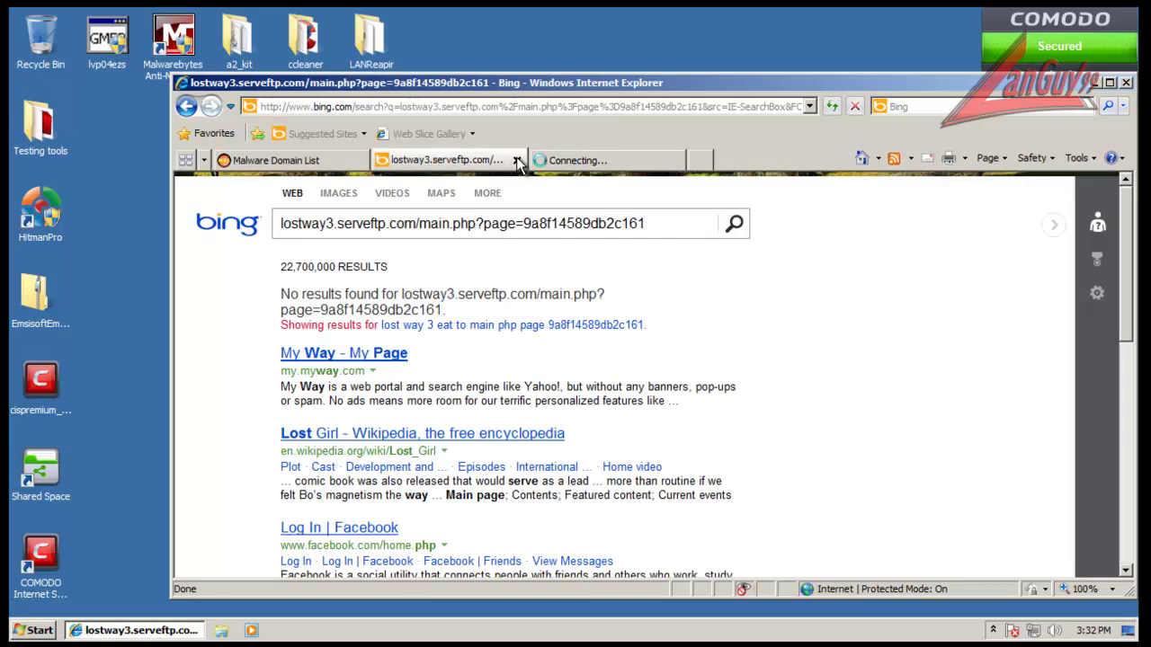
{"action": "left_click", "coordinate": [516, 160]}
{"action": "left_click", "coordinate": [321, 159]}
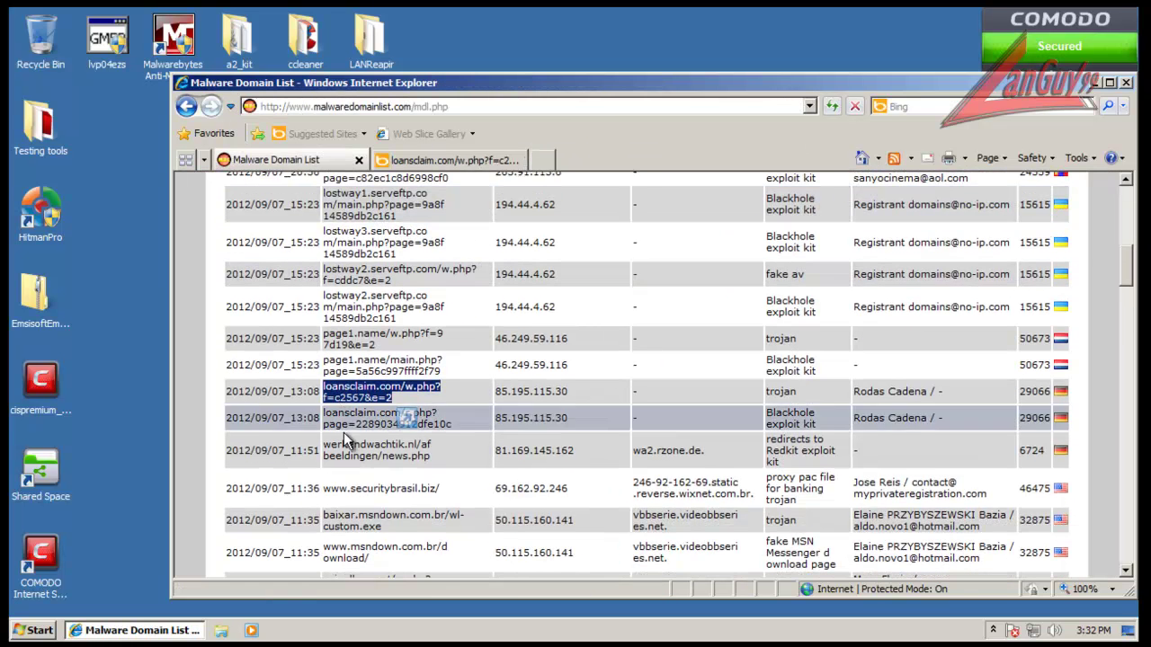
{"action": "triple_click", "coordinate": [351, 452]}
{"action": "key", "text": "ctrl+c"}
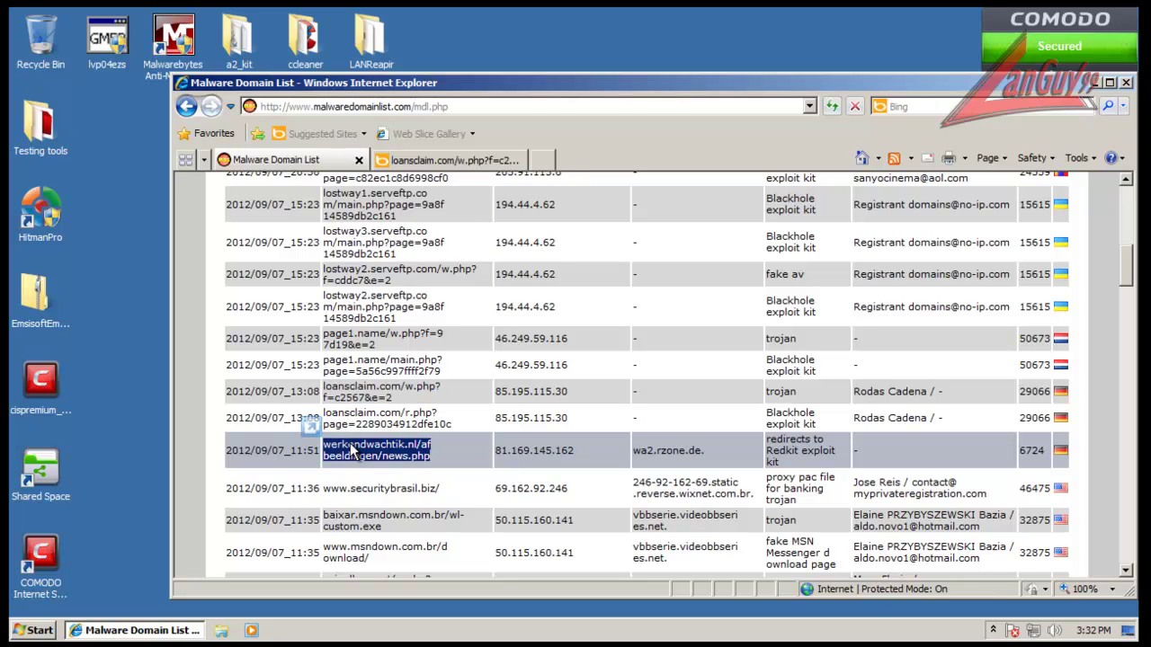
{"action": "left_click", "coordinate": [437, 159]}
{"action": "left_click", "coordinate": [440, 106]}
{"action": "key", "text": "ctrl+v"}
{"action": "key", "text": "Return"}
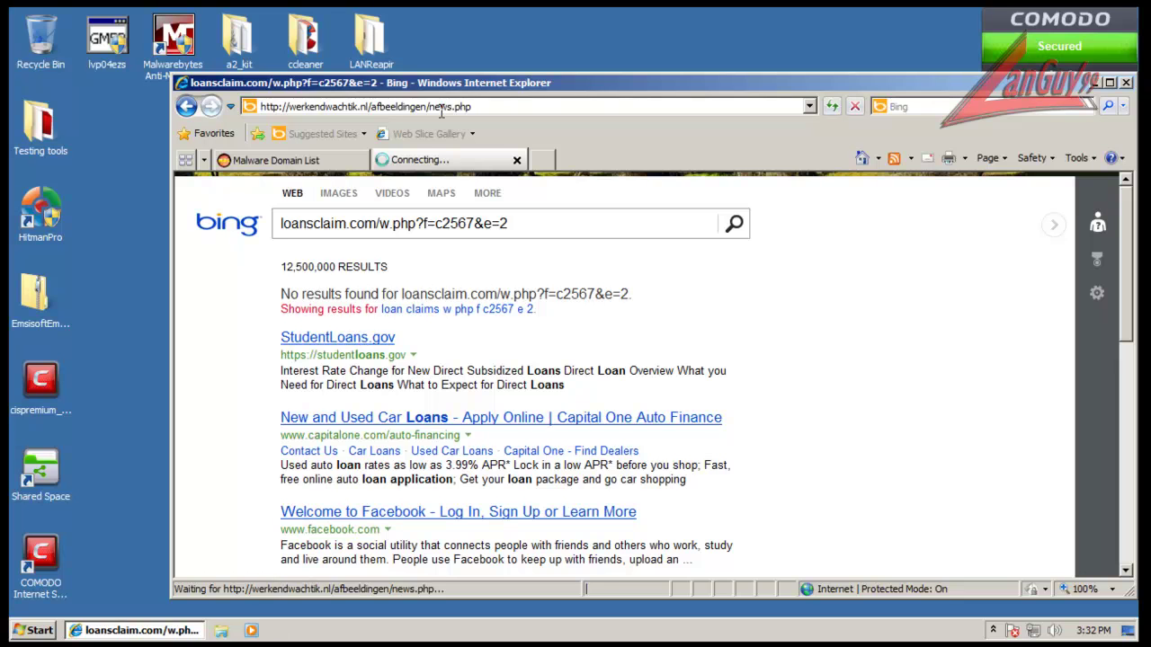
Step: Load the baixar.msndown.com.br/wl-custom.exe URL in the 404 Not Found tab
{"action": "left_click", "coordinate": [276, 160]}
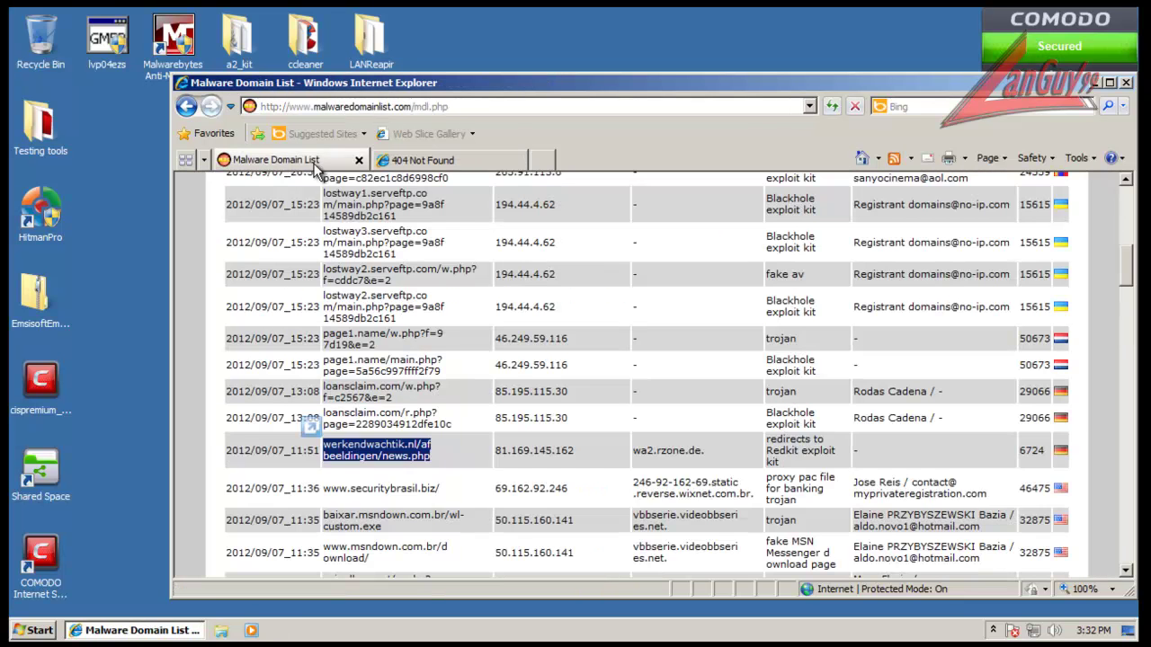
{"action": "scroll", "coordinate": [407, 483], "scroll_direction": "down", "scroll_amount": 1}
{"action": "triple_click", "coordinate": [369, 464]}
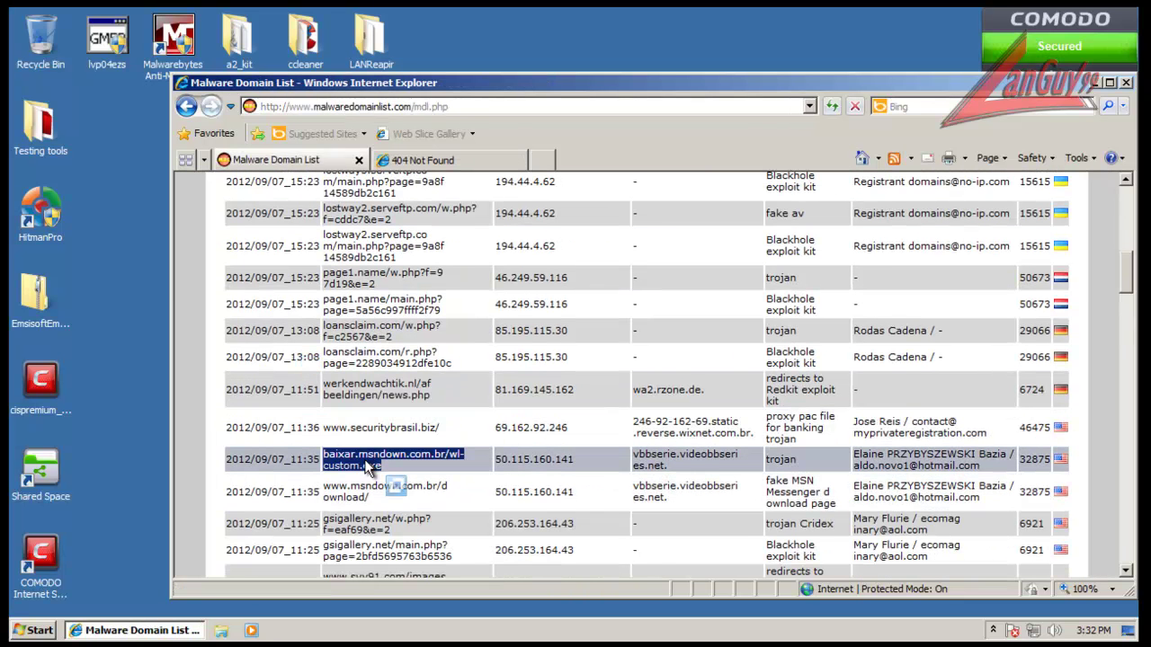
{"action": "key", "text": "ctrl+c"}
{"action": "left_click", "coordinate": [450, 160]}
{"action": "left_click", "coordinate": [482, 106]}
{"action": "key", "text": "ctrl+v"}
{"action": "key", "text": "Return"}
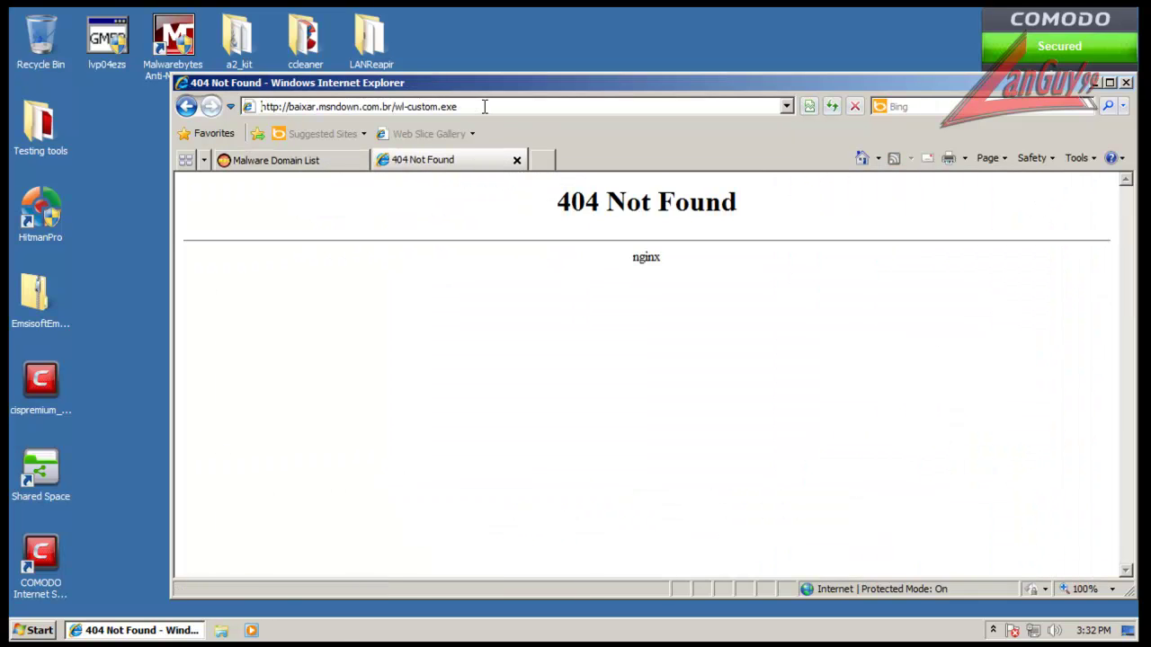
Step: Run wl-custom.exe past both download warnings and dismiss COMODO's Partially Limited isolation alert
{"action": "left_click", "coordinate": [548, 330]}
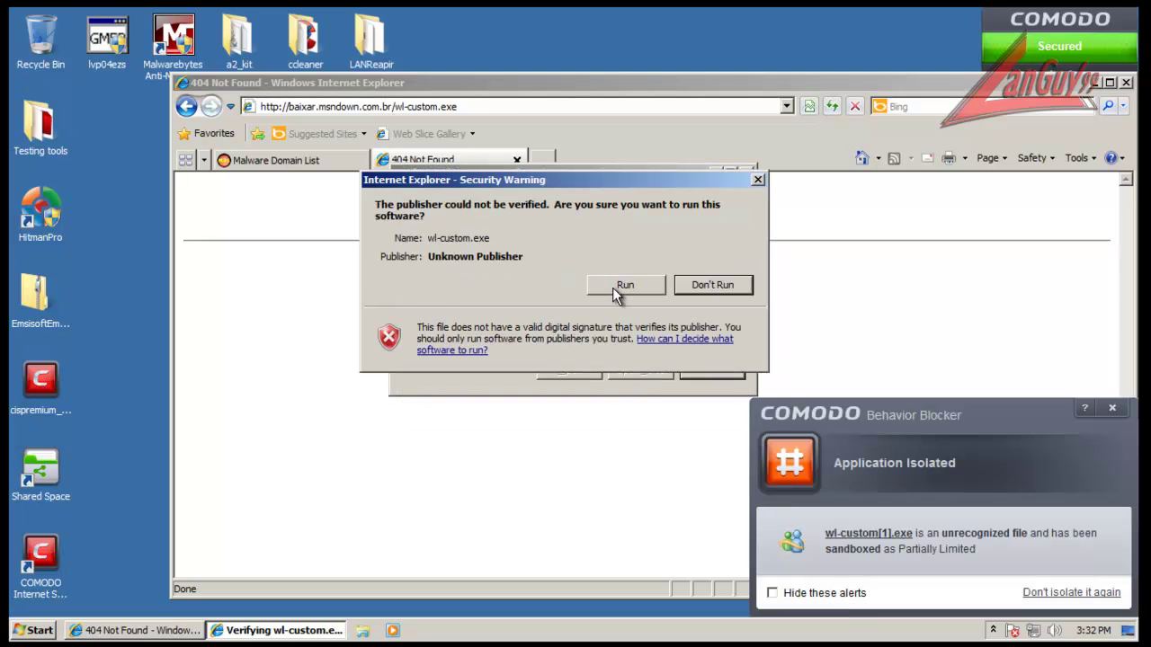
{"action": "left_click", "coordinate": [613, 287]}
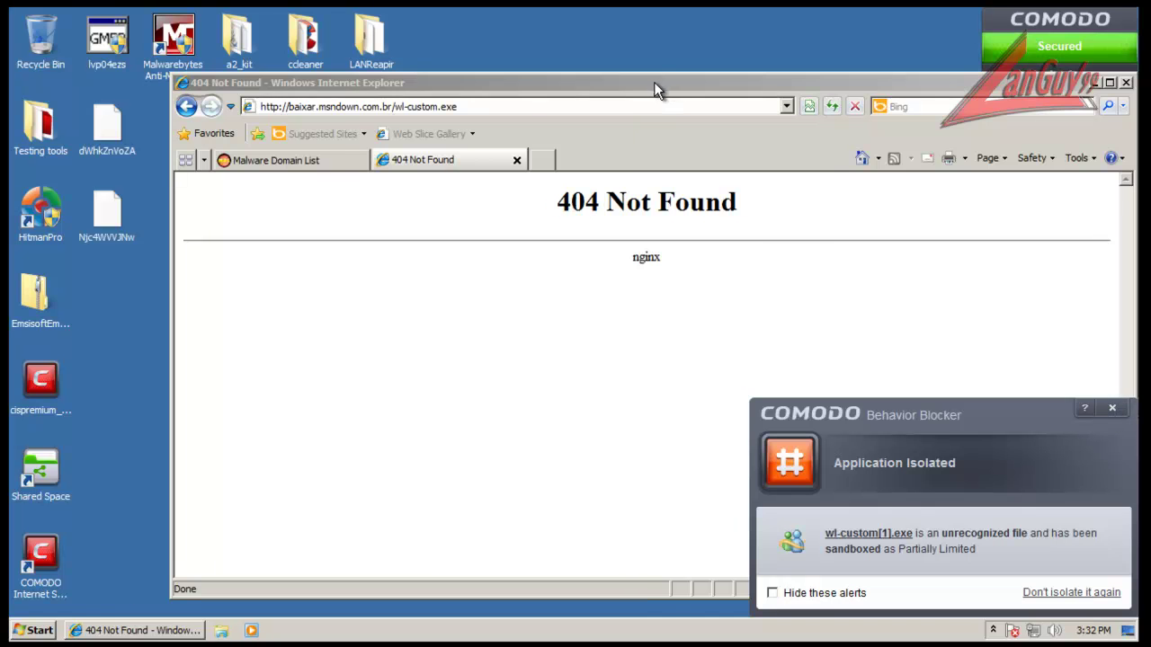
{"action": "left_click_drag", "start_coordinate": [655, 82], "coordinate": [626, 80]}
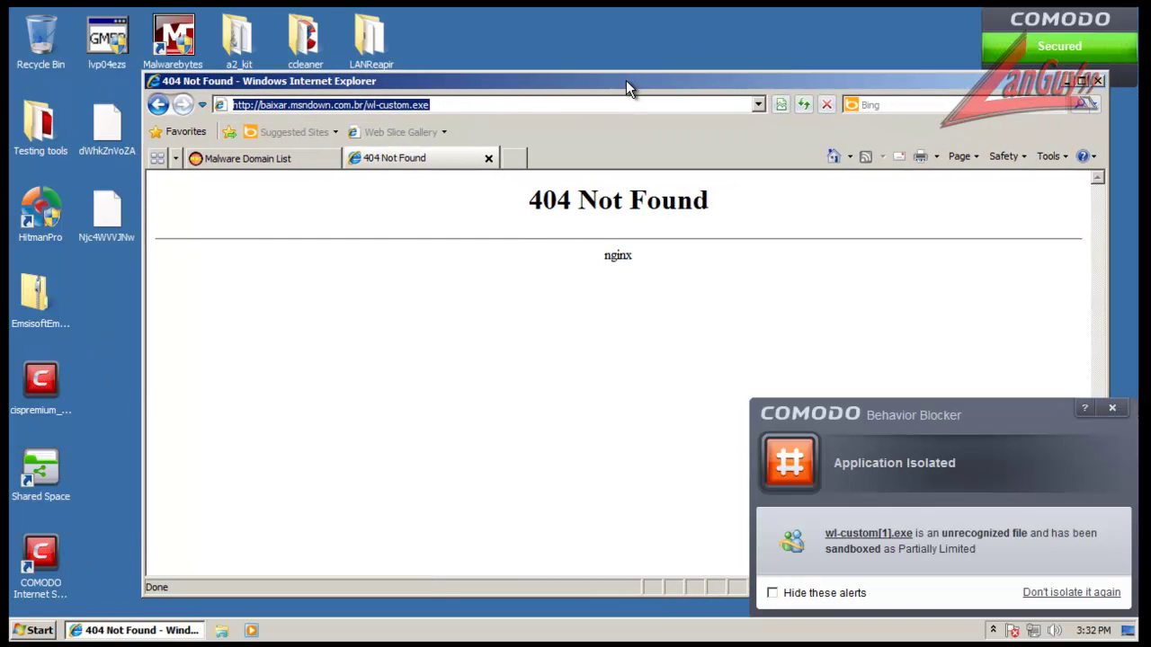
{"action": "left_click", "coordinate": [1112, 409]}
Step: Load the gsigallery.net w.php URL in the second tab, then close that tab
{"action": "left_click", "coordinate": [304, 155]}
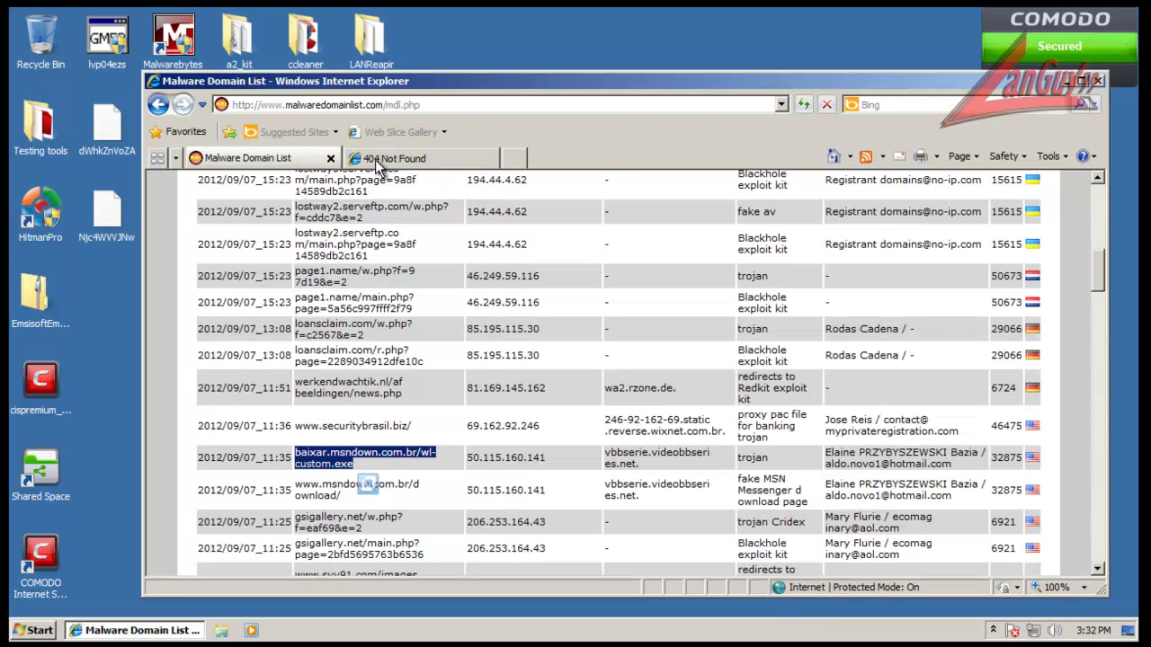
{"action": "triple_click", "coordinate": [341, 518]}
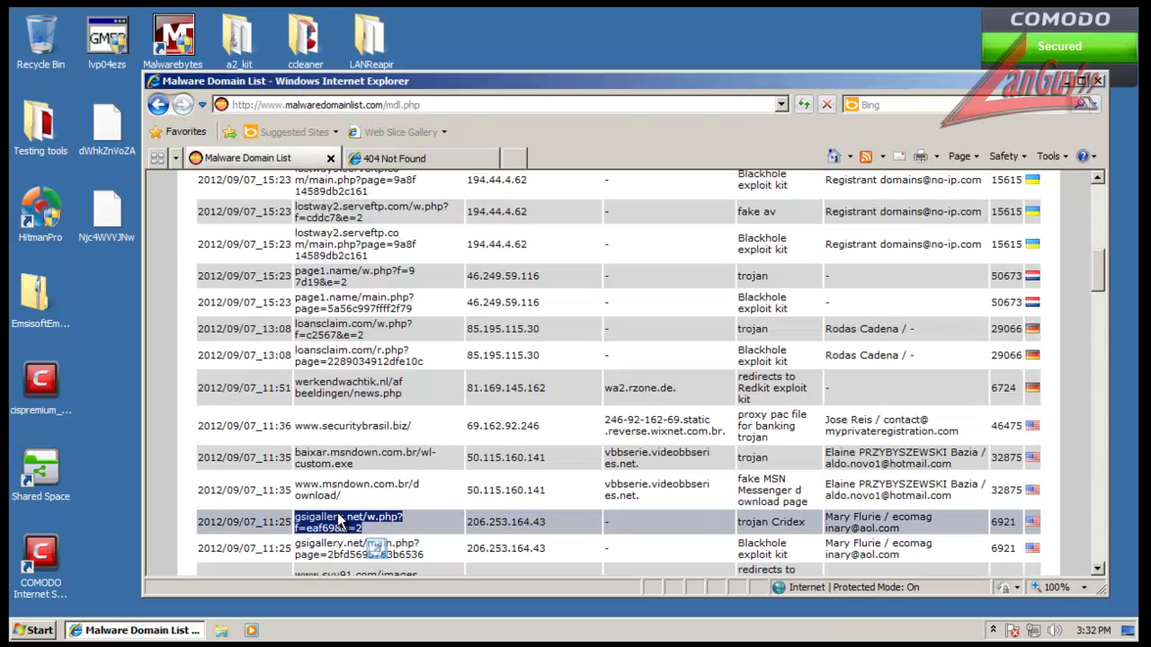
{"action": "left_click", "coordinate": [428, 161]}
{"action": "left_click", "coordinate": [433, 106]}
{"action": "key", "text": "ctrl+v"}
{"action": "key", "text": "Return"}
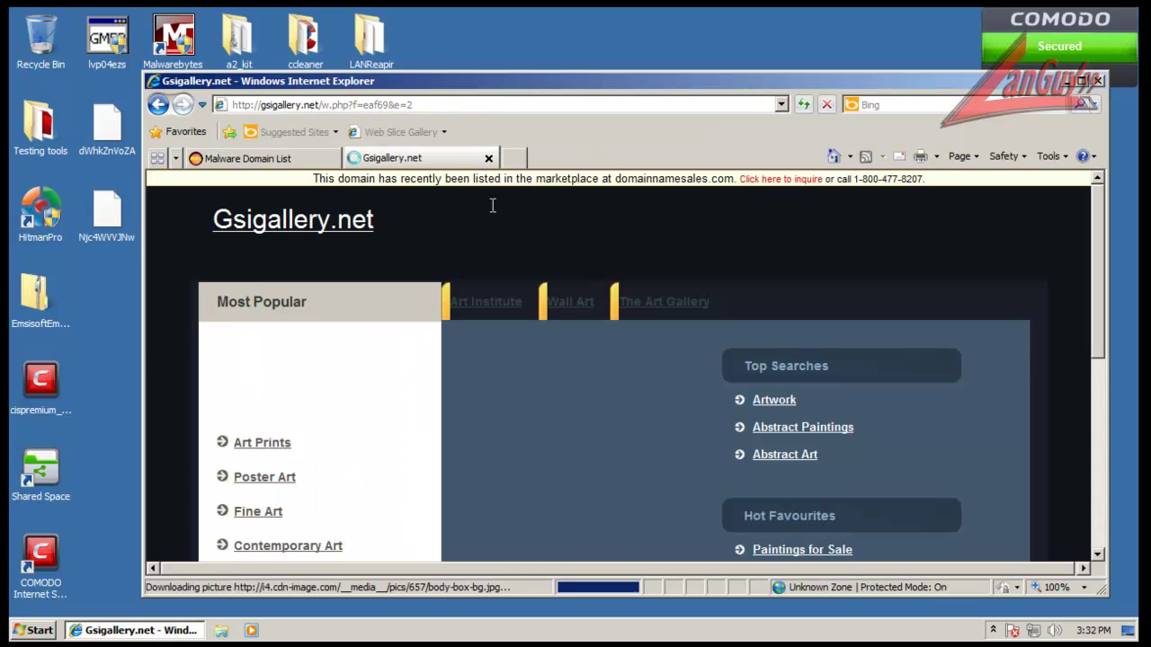
{"action": "left_click", "coordinate": [488, 158]}
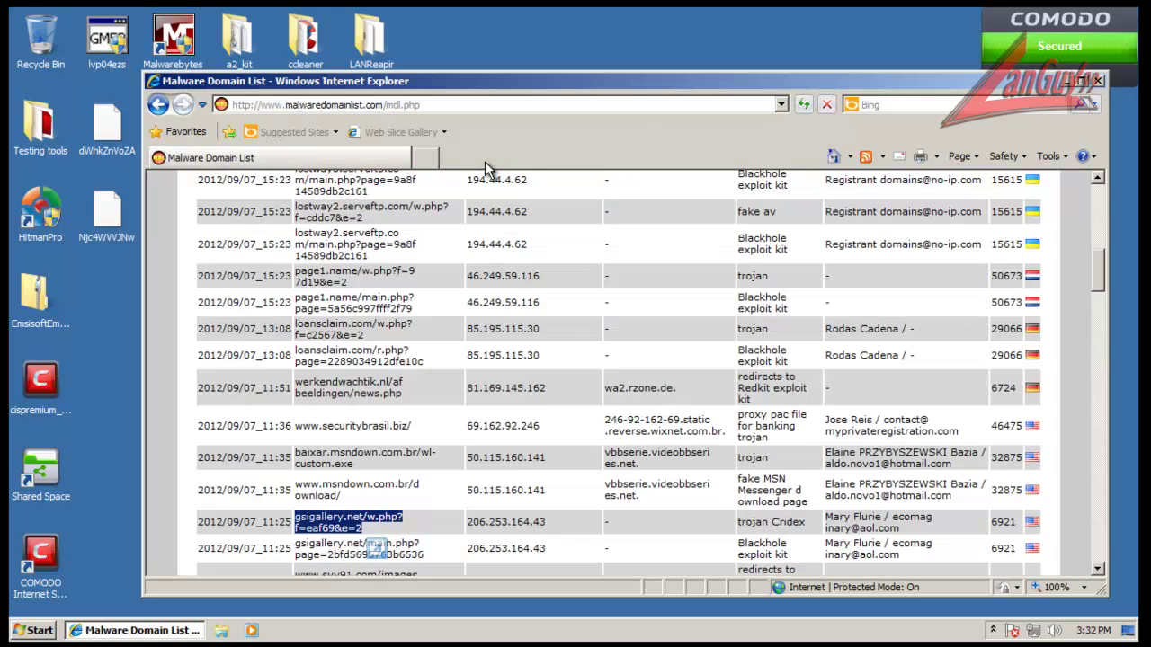
Step: Open the accidentscharity.org and creamtotalbolltext.info .jar URLs in a new second tab
{"action": "scroll", "coordinate": [378, 463], "scroll_direction": "down", "scroll_amount": 3}
{"action": "scroll", "coordinate": [378, 463], "scroll_direction": "down", "scroll_amount": 1}
{"action": "left_click_drag", "start_coordinate": [289, 399], "coordinate": [357, 419]}
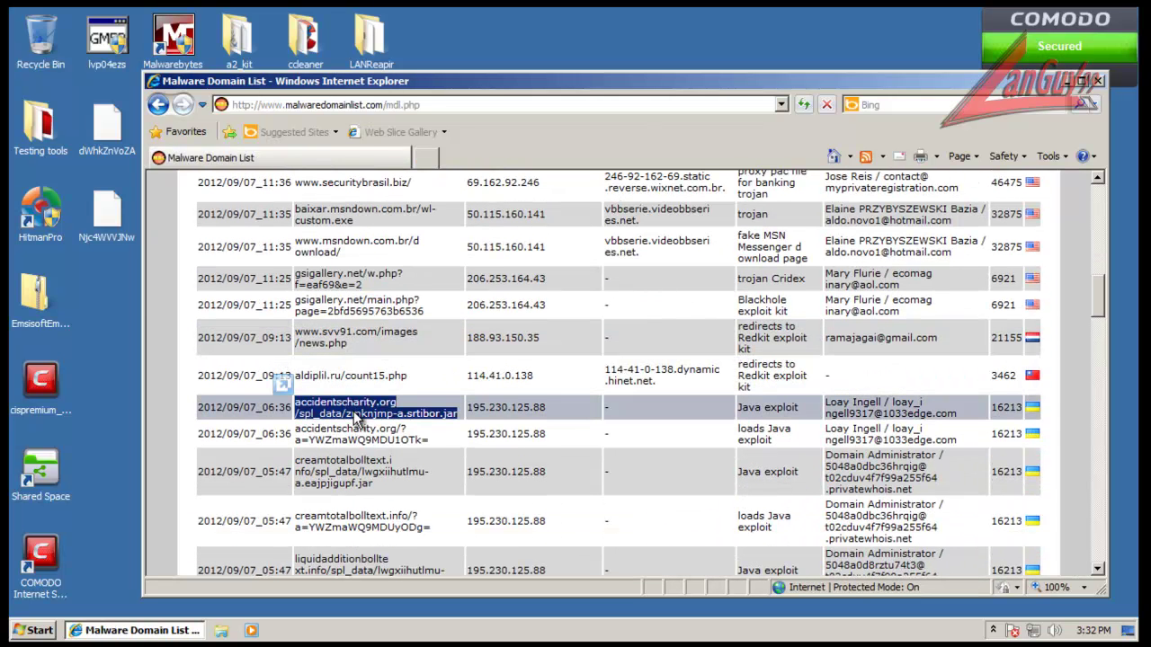
{"action": "left_click", "coordinate": [426, 158]}
{"action": "key", "text": "ctrl+v"}
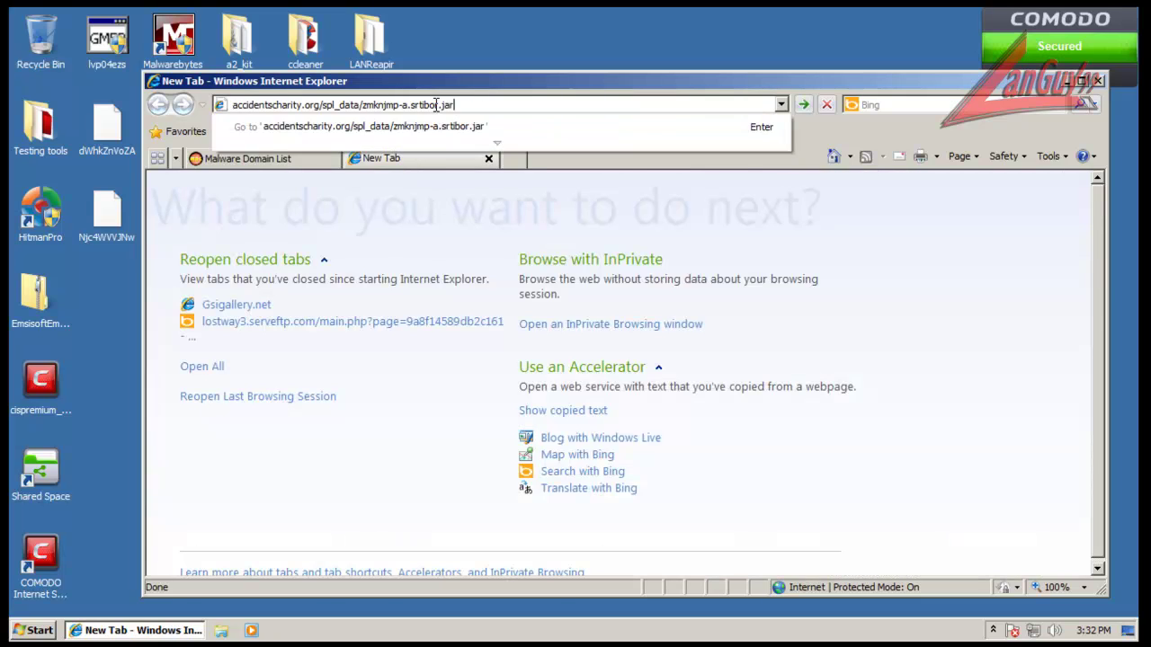
{"action": "key", "text": "Return"}
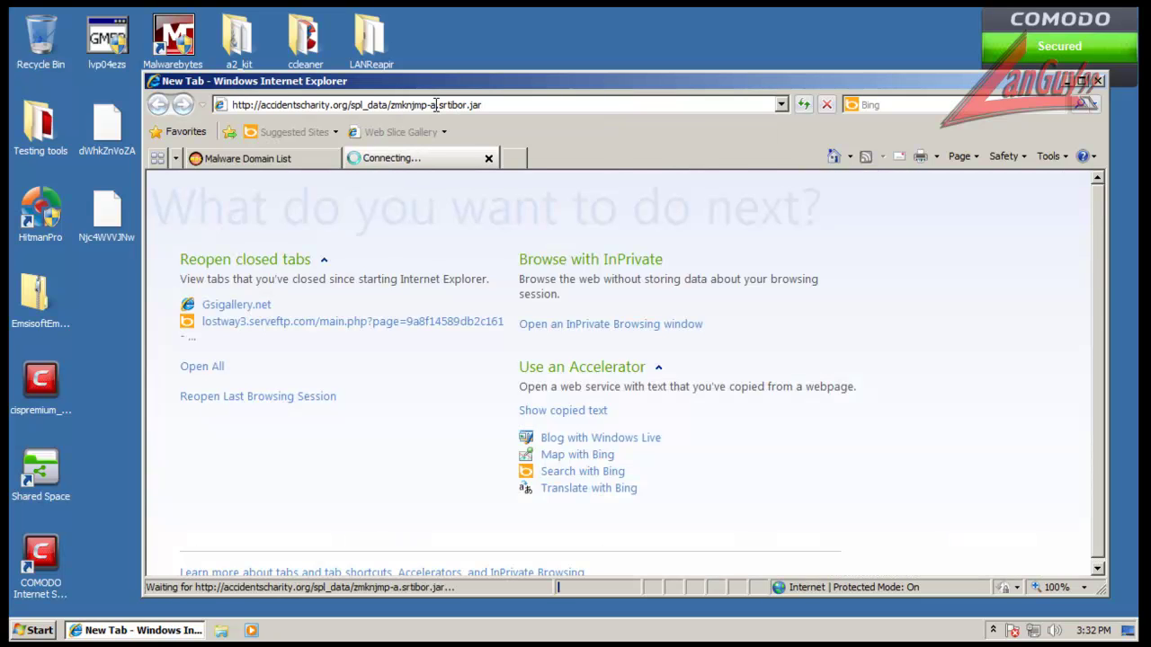
{"action": "left_click", "coordinate": [302, 160]}
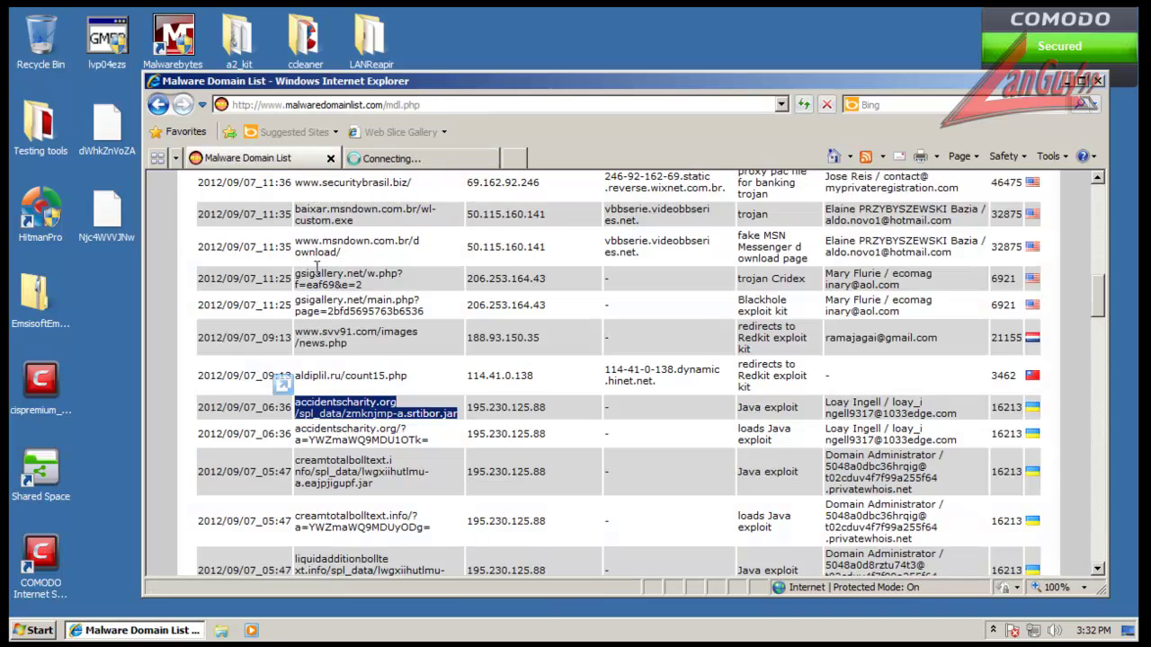
{"action": "triple_click", "coordinate": [311, 426]}
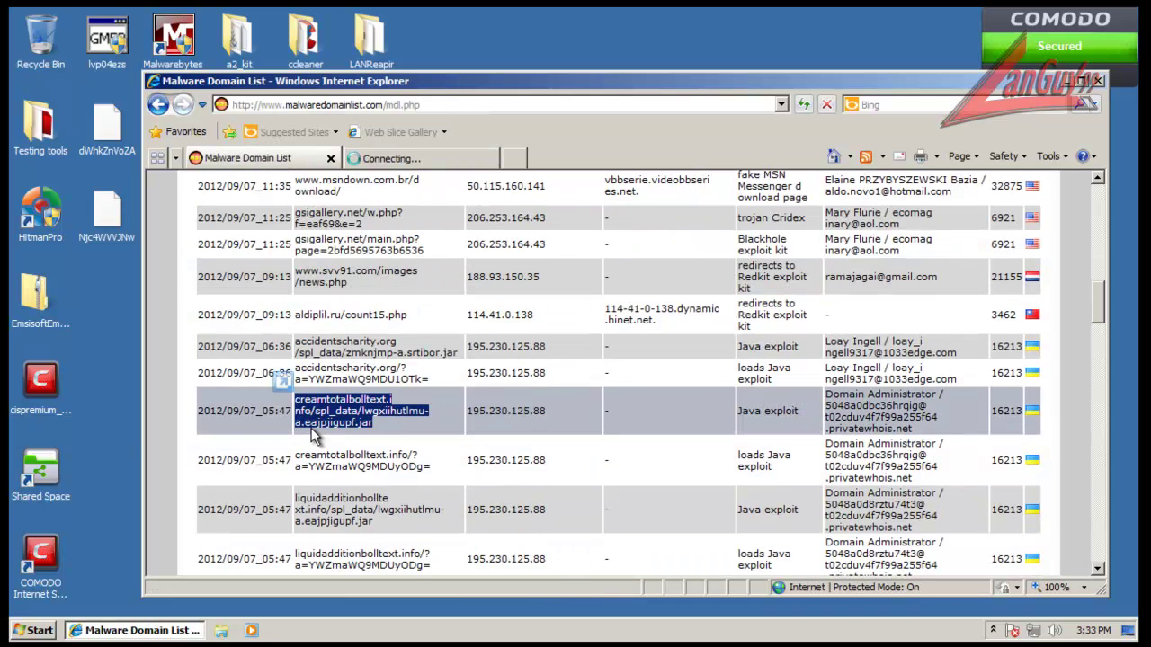
{"action": "left_click", "coordinate": [427, 155]}
{"action": "left_click", "coordinate": [446, 105]}
{"action": "key", "text": "ctrl+v"}
{"action": "key", "text": "Return"}
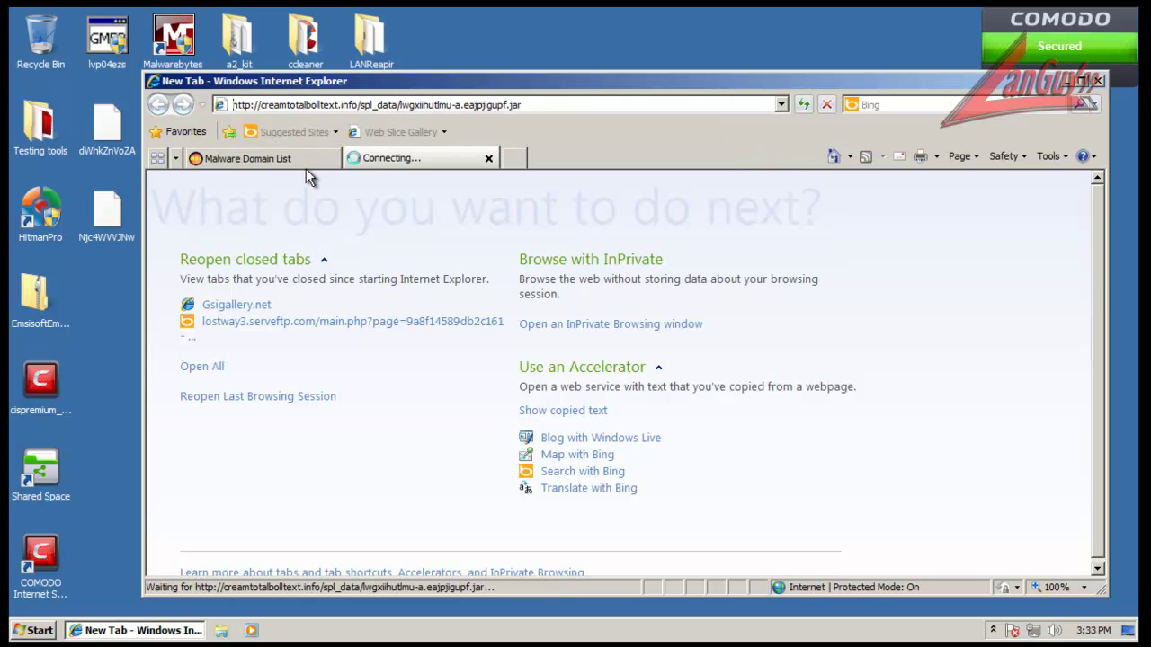
Step: Load the c.wadehouston w.php URL, then the mattiadellera.it Axh.exe URL, in the second tab
{"action": "left_click", "coordinate": [306, 160]}
{"action": "scroll", "coordinate": [287, 329], "scroll_direction": "down", "scroll_amount": 2}
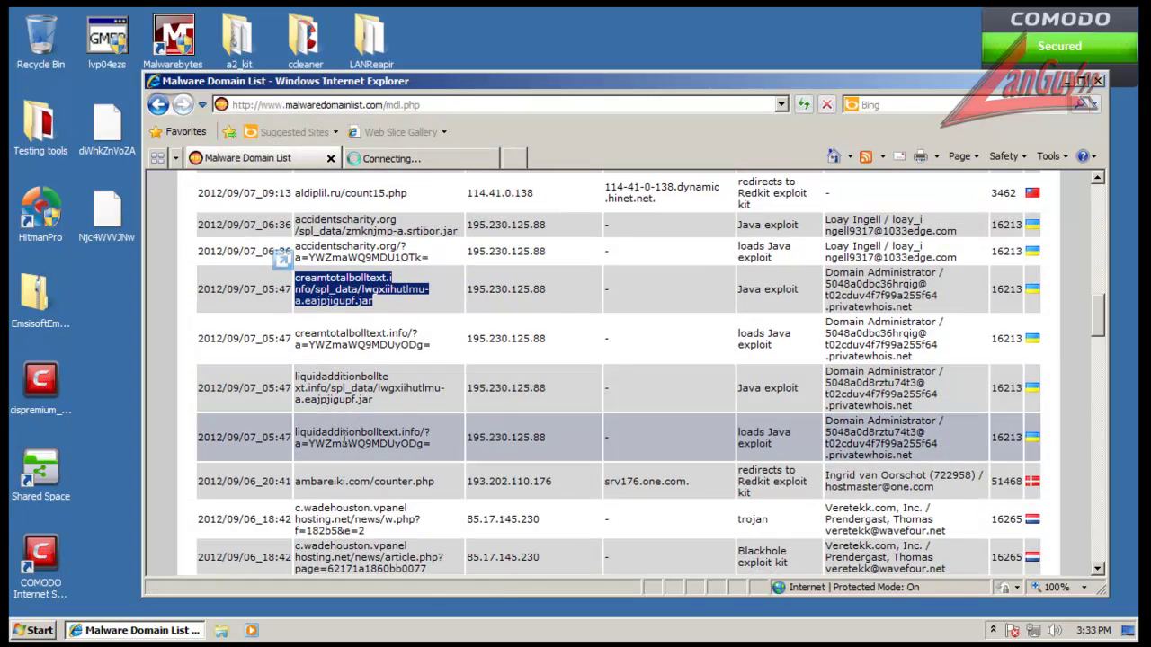
{"action": "left_click", "coordinate": [345, 437]}
{"action": "scroll", "coordinate": [345, 437], "scroll_direction": "down", "scroll_amount": 3}
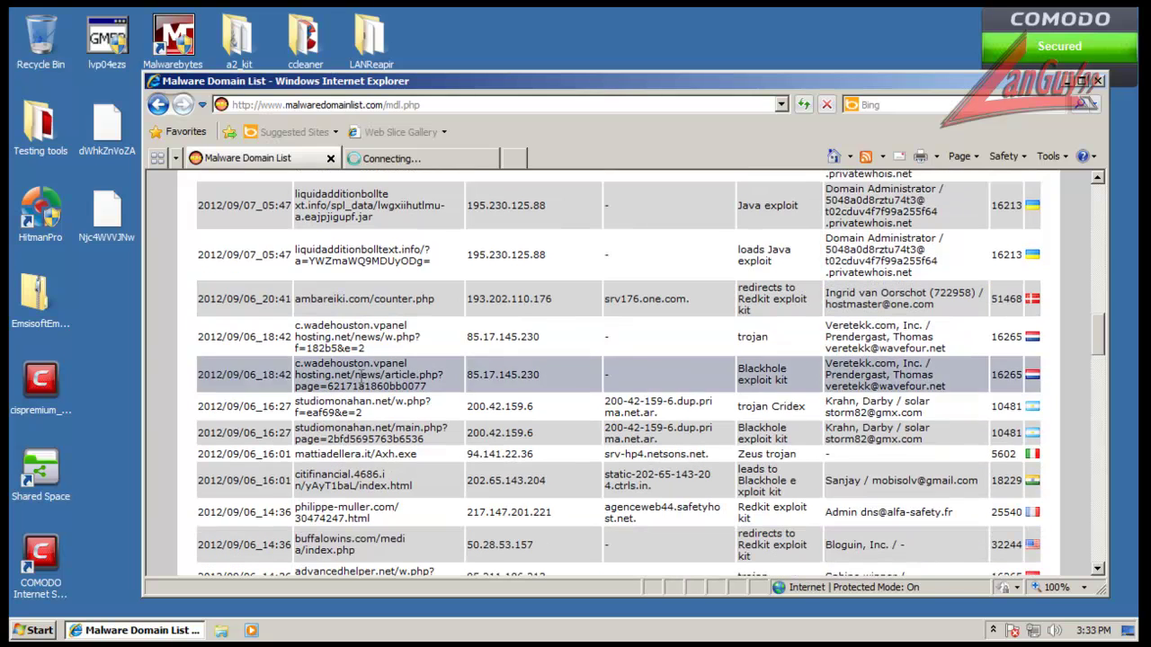
{"action": "triple_click", "coordinate": [358, 341]}
{"action": "left_click_drag", "start_coordinate": [361, 348], "coordinate": [407, 105]}
{"action": "key", "text": "Return"}
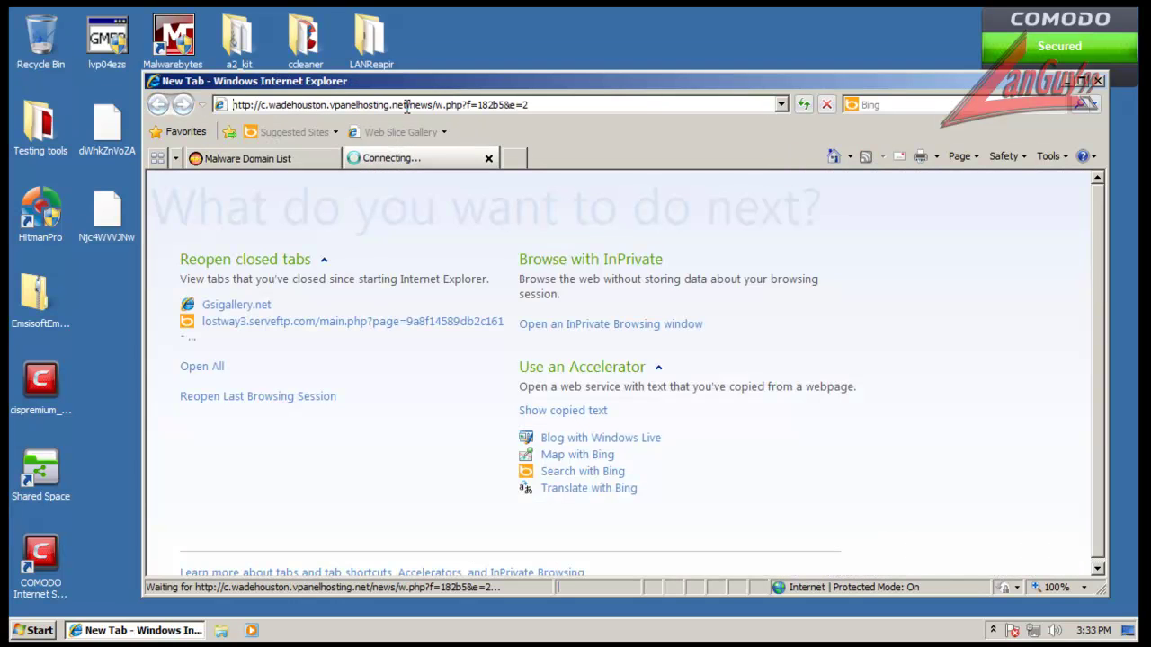
{"action": "left_click", "coordinate": [247, 158]}
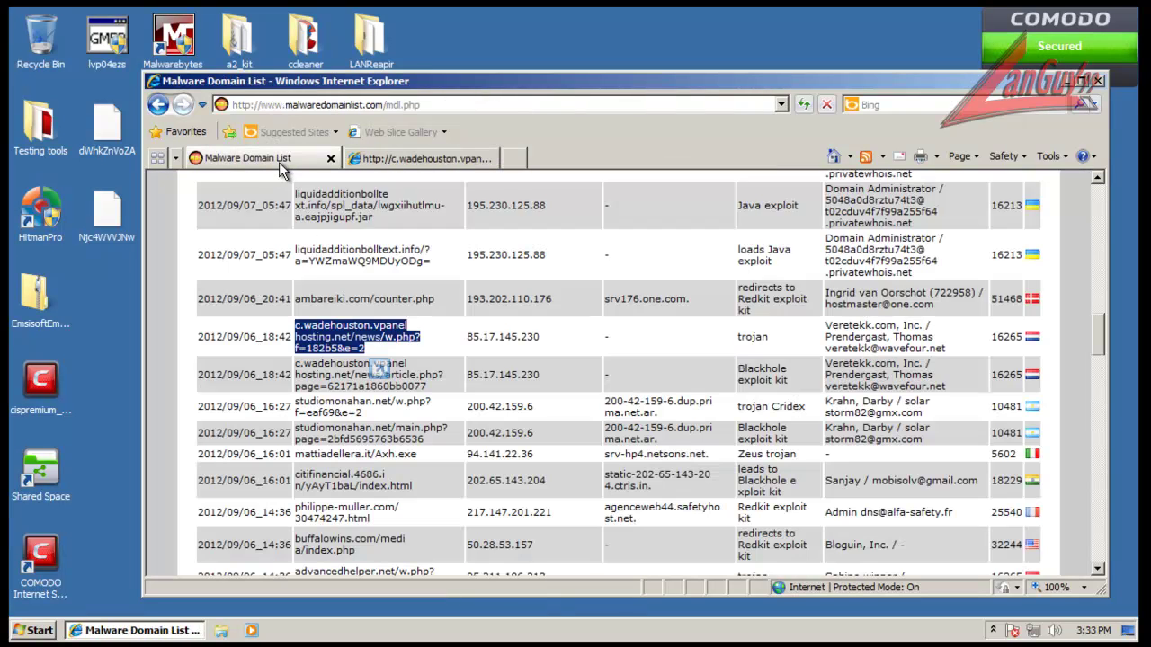
{"action": "left_click_drag", "start_coordinate": [374, 454], "coordinate": [393, 454]}
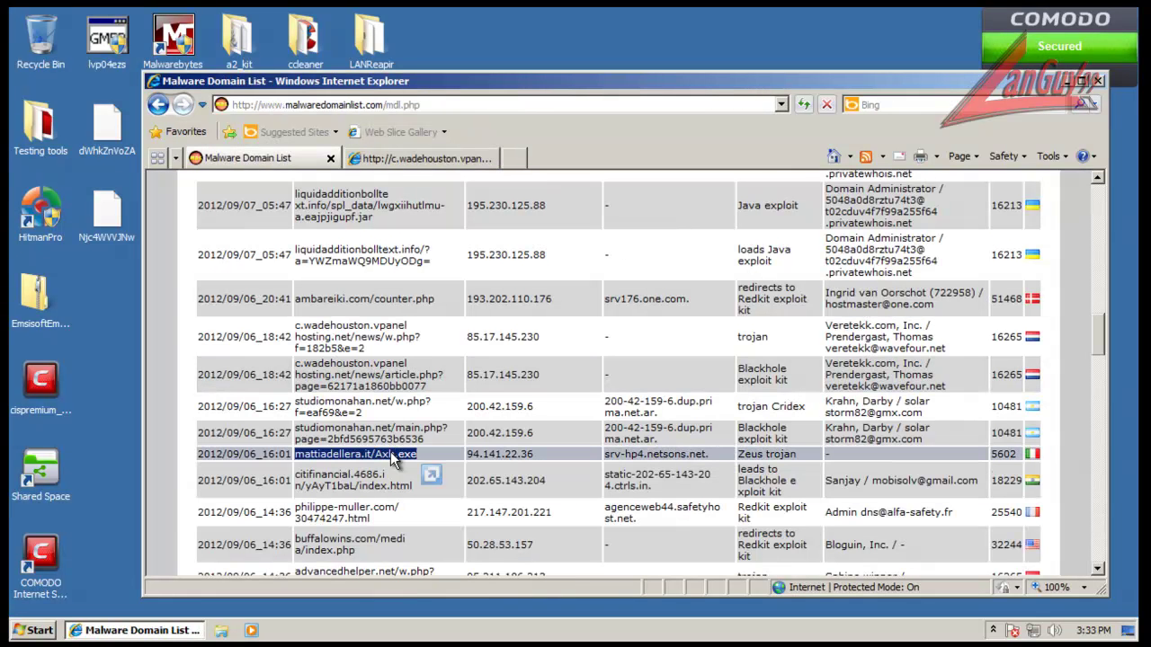
{"action": "left_click", "coordinate": [425, 162]}
{"action": "left_click", "coordinate": [435, 105]}
{"action": "key", "text": "ctrl+v"}
{"action": "key", "text": "Return"}
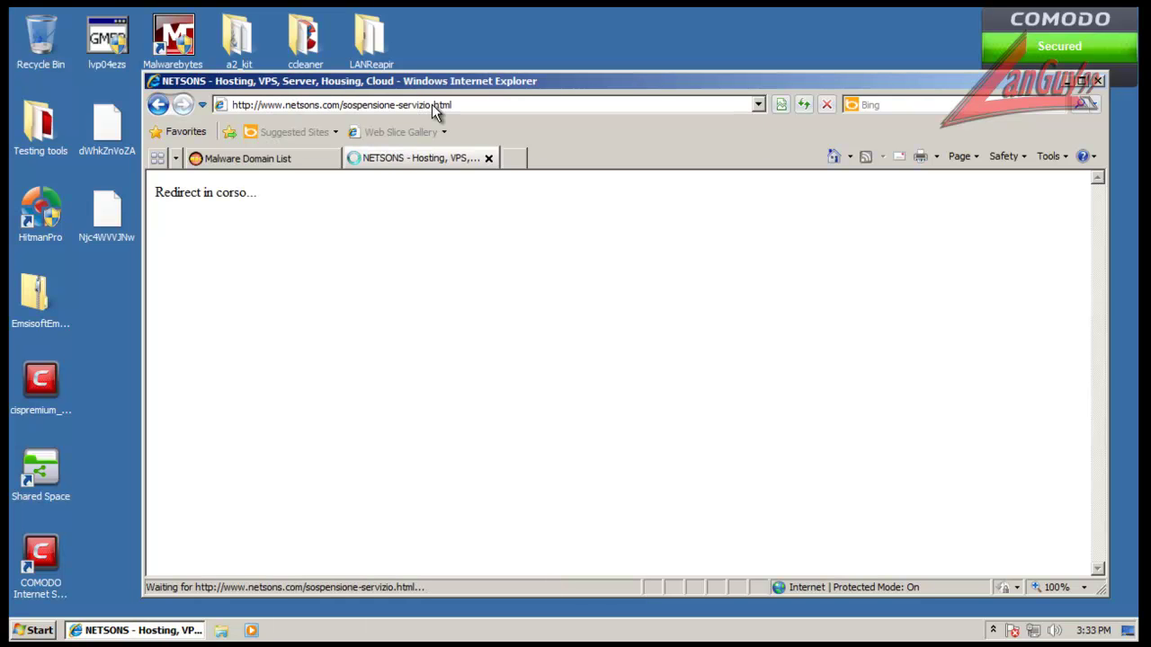
Step: Drop the citifinancial.4686.in index.html URL into the second tab and load it
{"action": "left_click", "coordinate": [304, 159]}
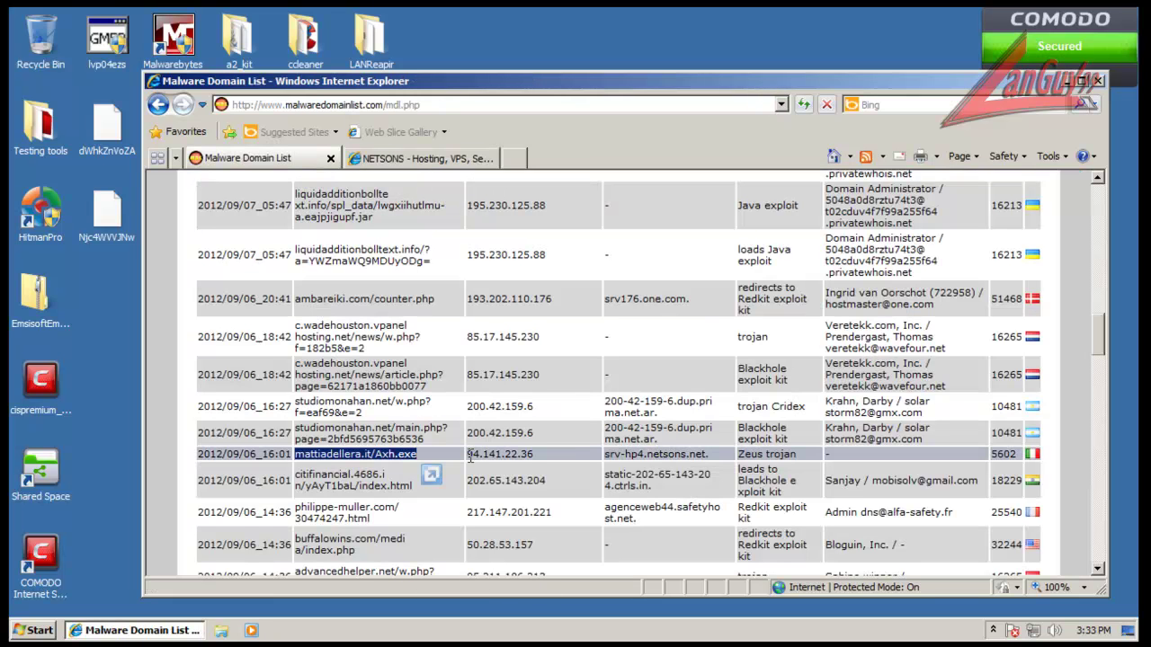
{"action": "triple_click", "coordinate": [364, 481]}
{"action": "left_click_drag", "start_coordinate": [364, 481], "coordinate": [464, 105]}
{"action": "key", "text": "Return"}
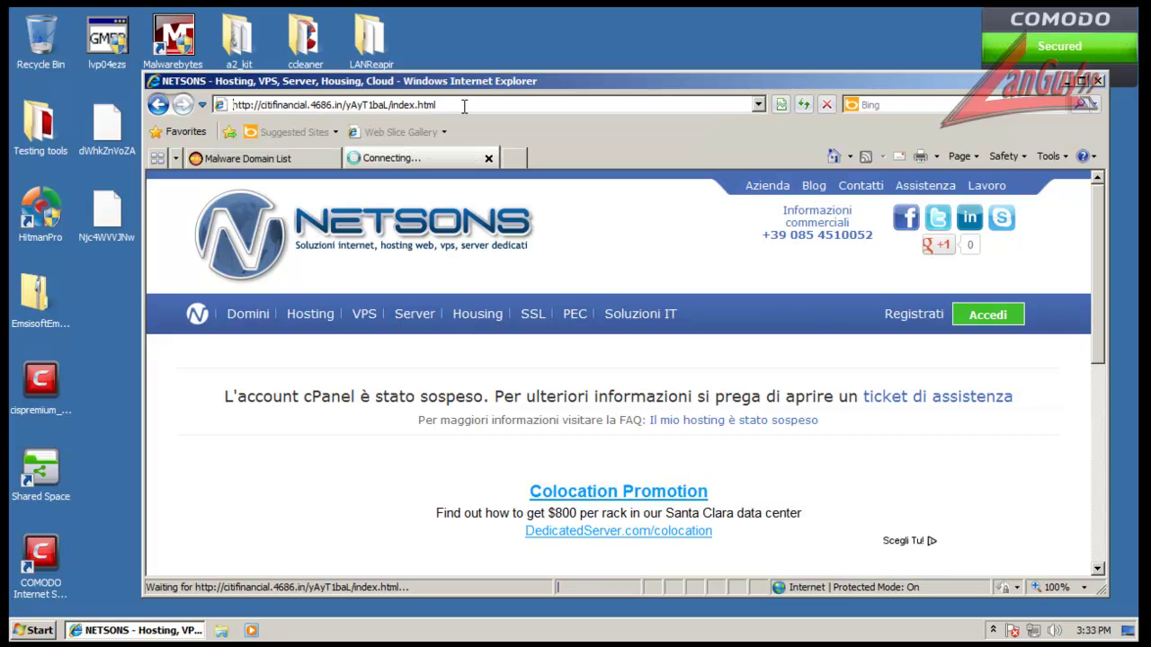
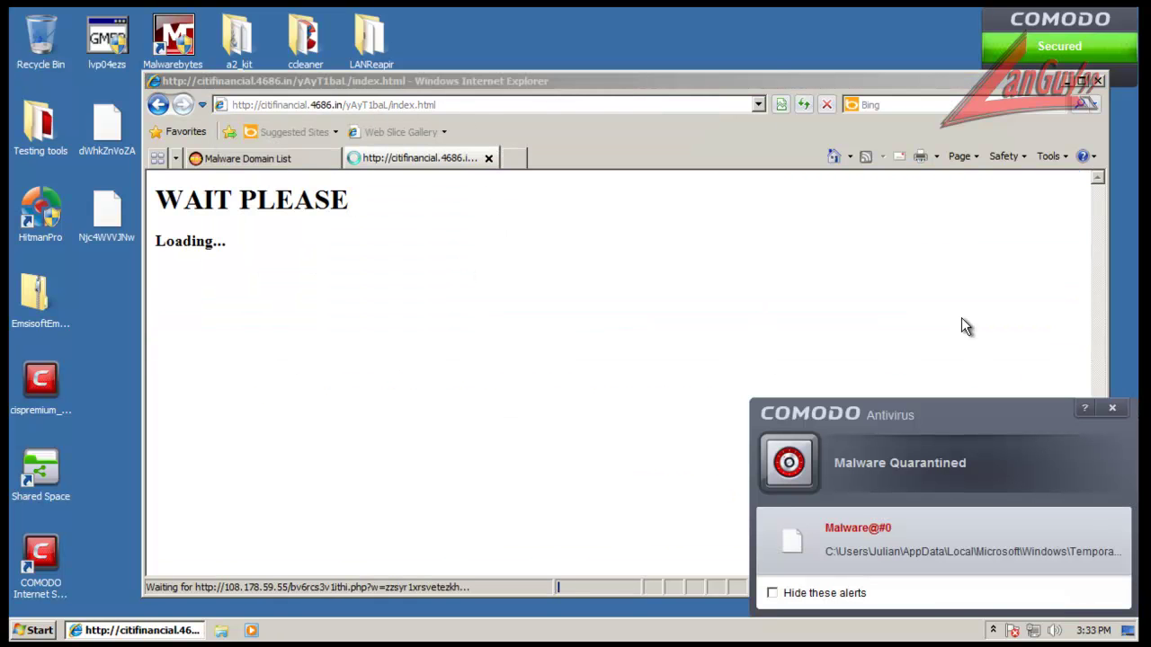
Step: Dismiss the quarantine alert and load the philippe-muller.com/30474247.html address in a new tab
{"action": "left_click", "coordinate": [1112, 410]}
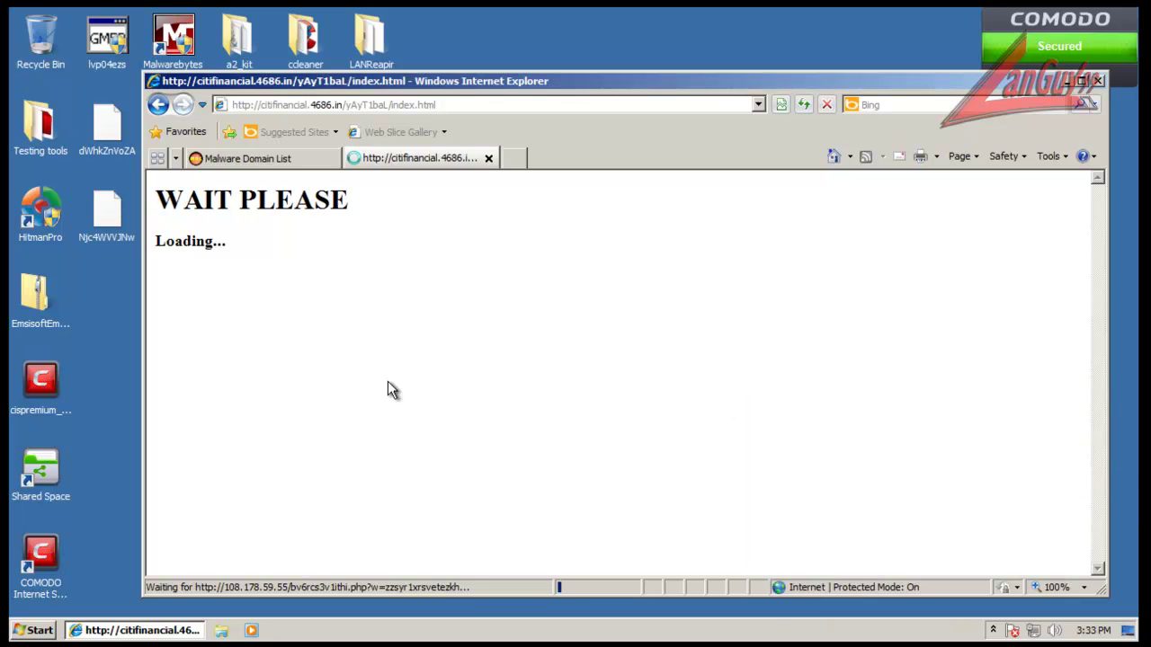
{"action": "left_click", "coordinate": [255, 159]}
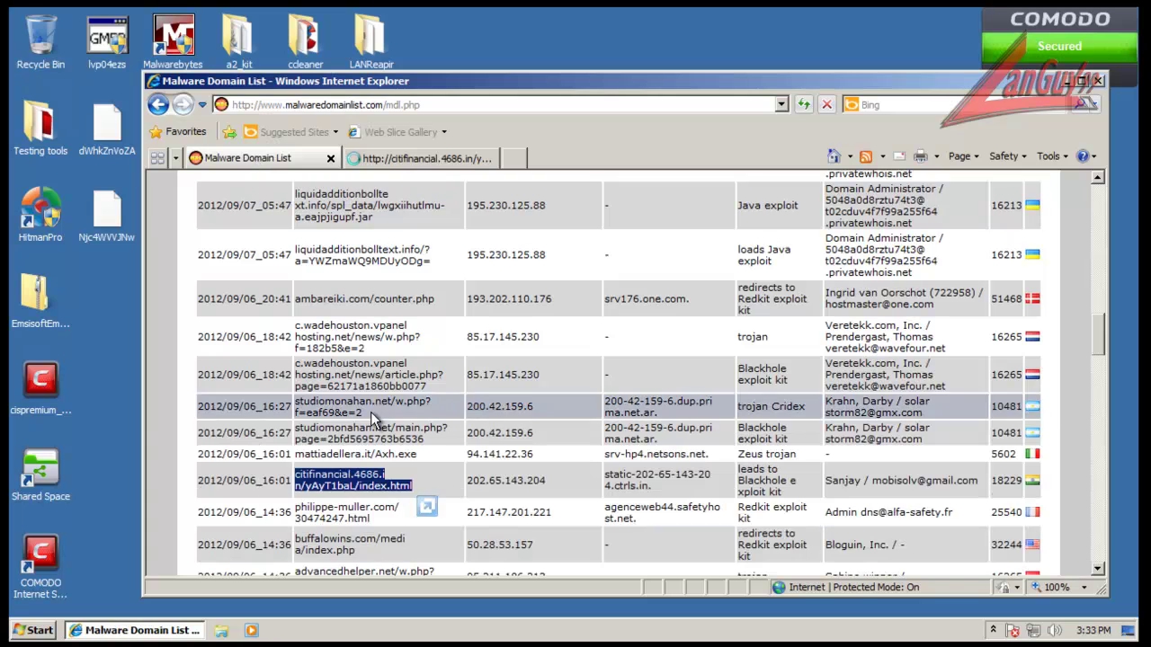
{"action": "triple_click", "coordinate": [343, 521]}
{"action": "key", "text": "ctrl+c"}
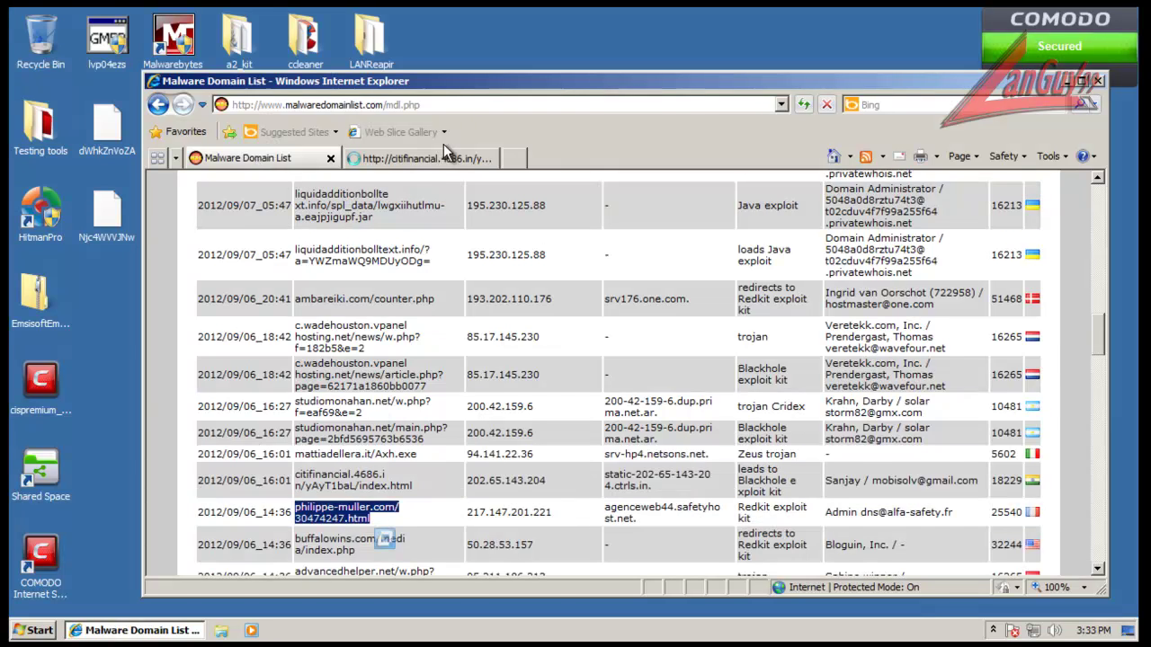
{"action": "left_click", "coordinate": [458, 158]}
{"action": "left_click", "coordinate": [517, 162]}
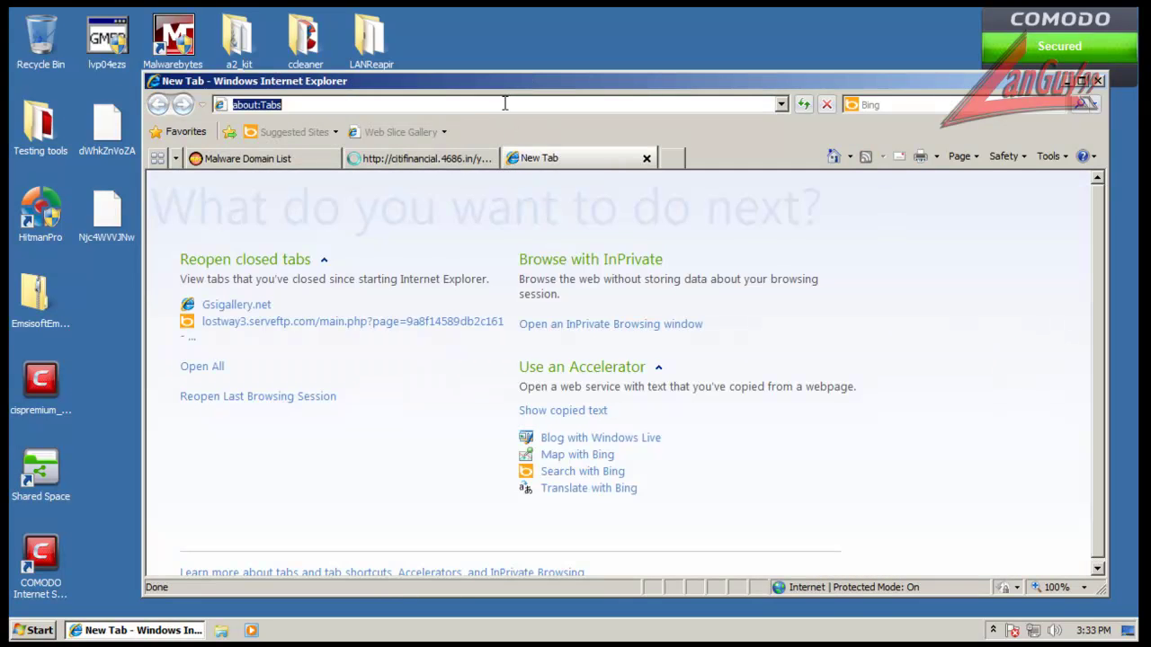
{"action": "key", "text": "ctrl+v"}
{"action": "key", "text": "Return"}
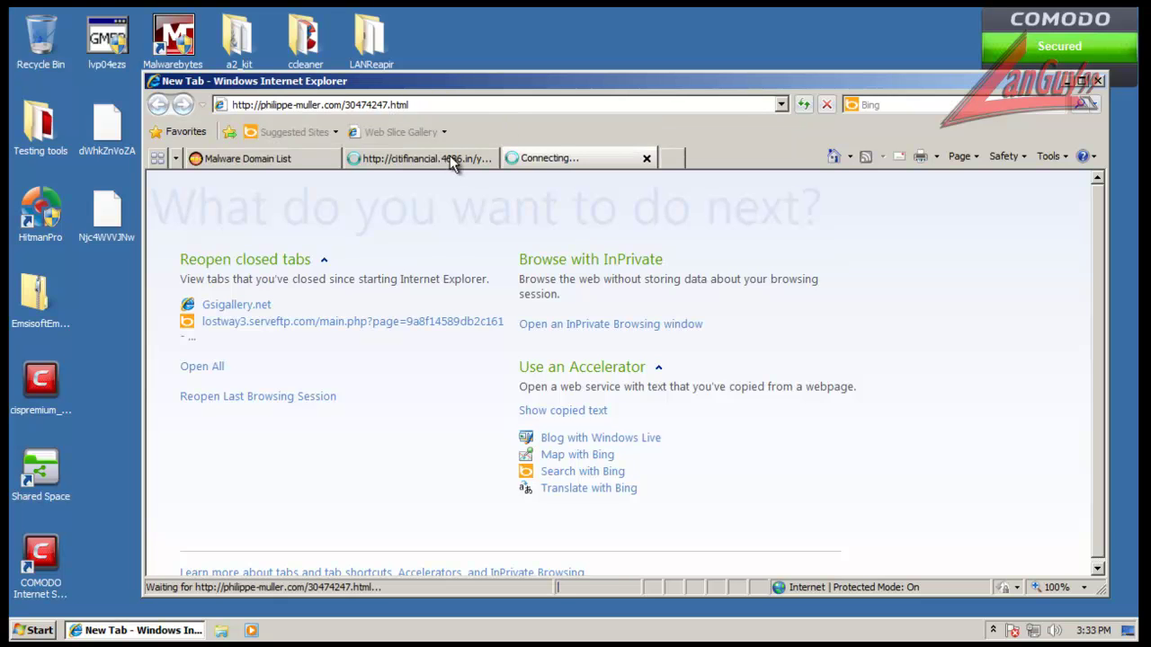
Step: Load the amamilfs.com/Exploit.jar address in the tab that could not be displayed
{"action": "left_click", "coordinate": [450, 161]}
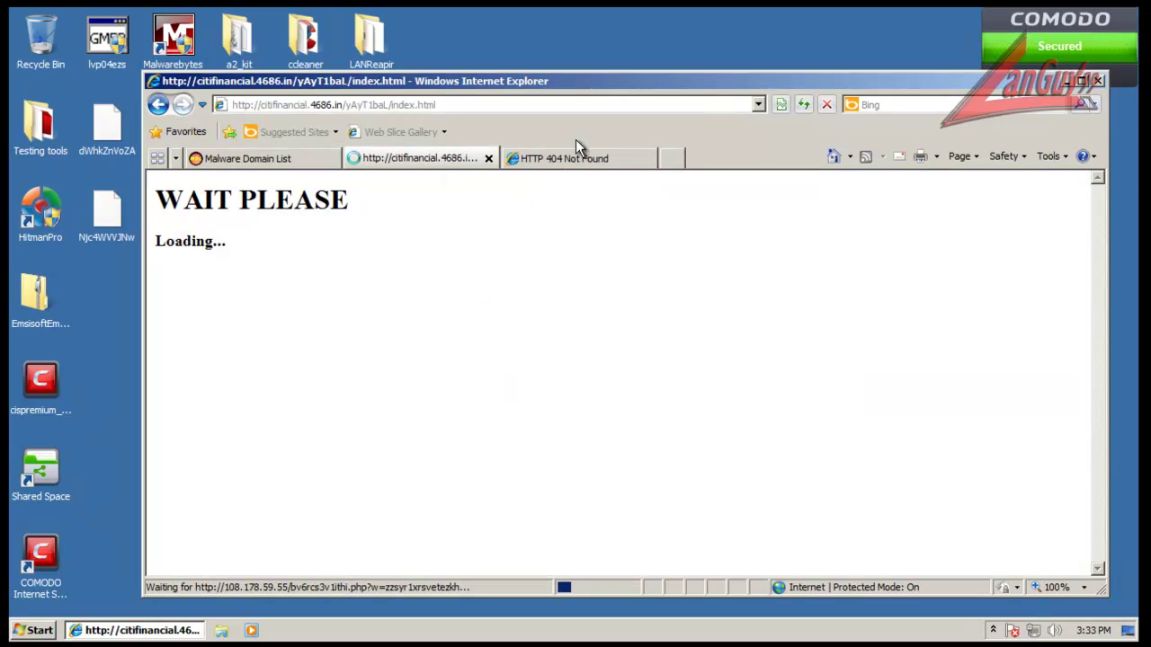
{"action": "left_click", "coordinate": [569, 156]}
{"action": "left_click", "coordinate": [270, 162]}
{"action": "left_click", "coordinate": [394, 165]}
{"action": "left_click", "coordinate": [289, 159]}
{"action": "scroll", "coordinate": [353, 415], "scroll_direction": "down", "scroll_amount": 5}
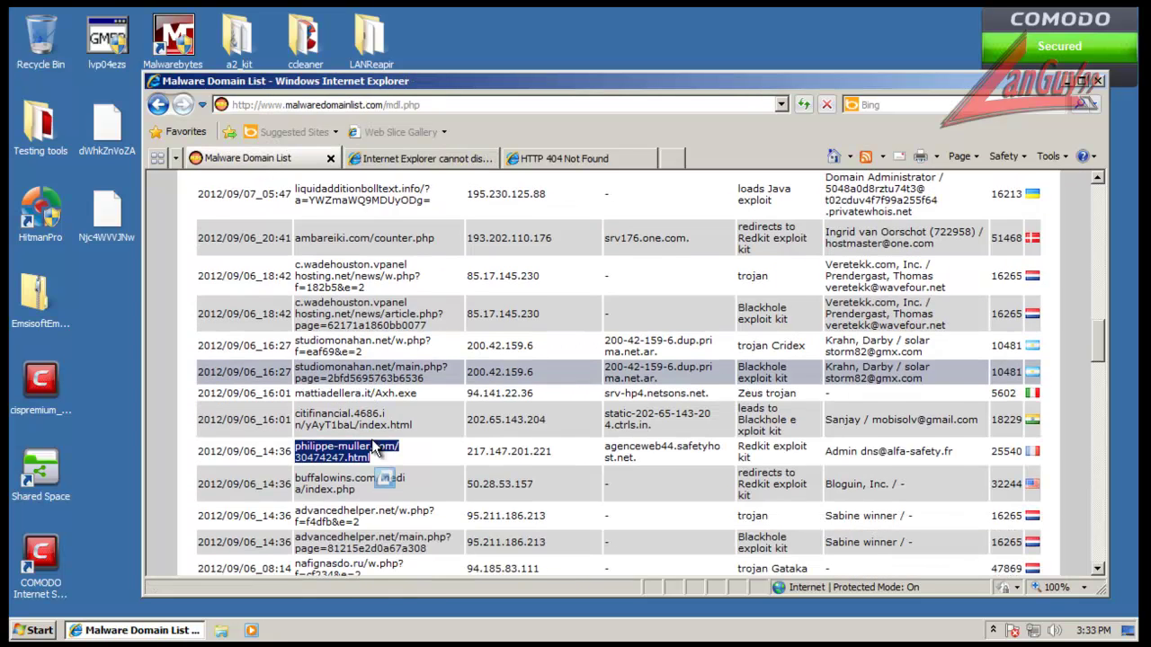
{"action": "left_click_drag", "start_coordinate": [354, 415], "coordinate": [358, 544]}
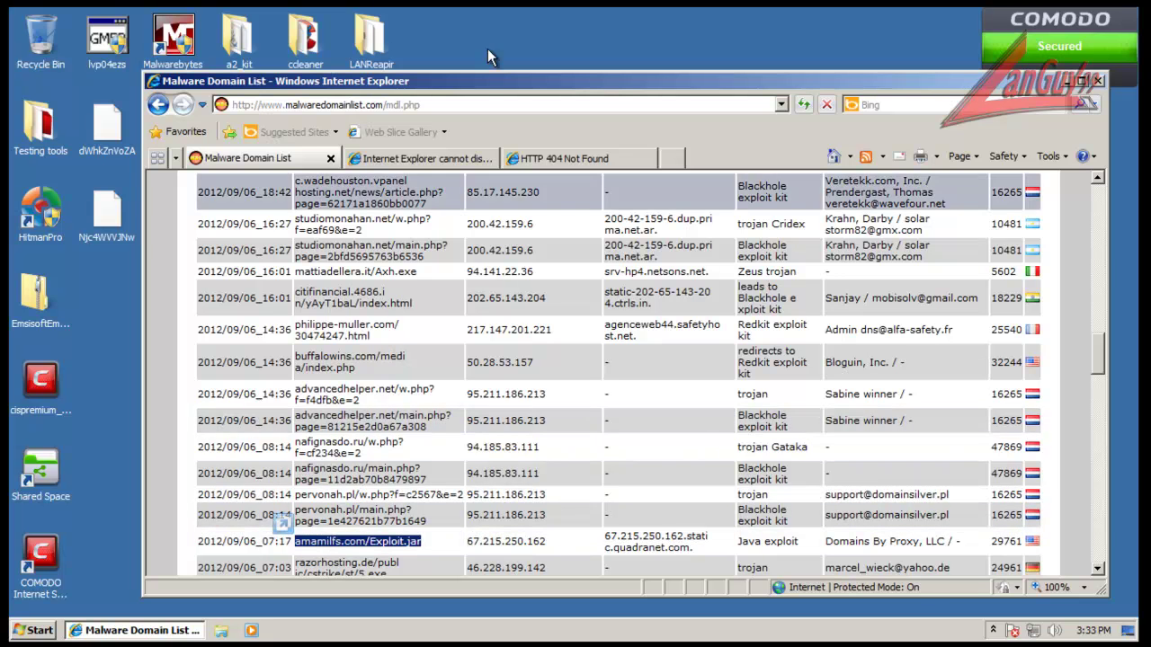
{"action": "left_click", "coordinate": [438, 164]}
{"action": "left_click", "coordinate": [454, 105]}
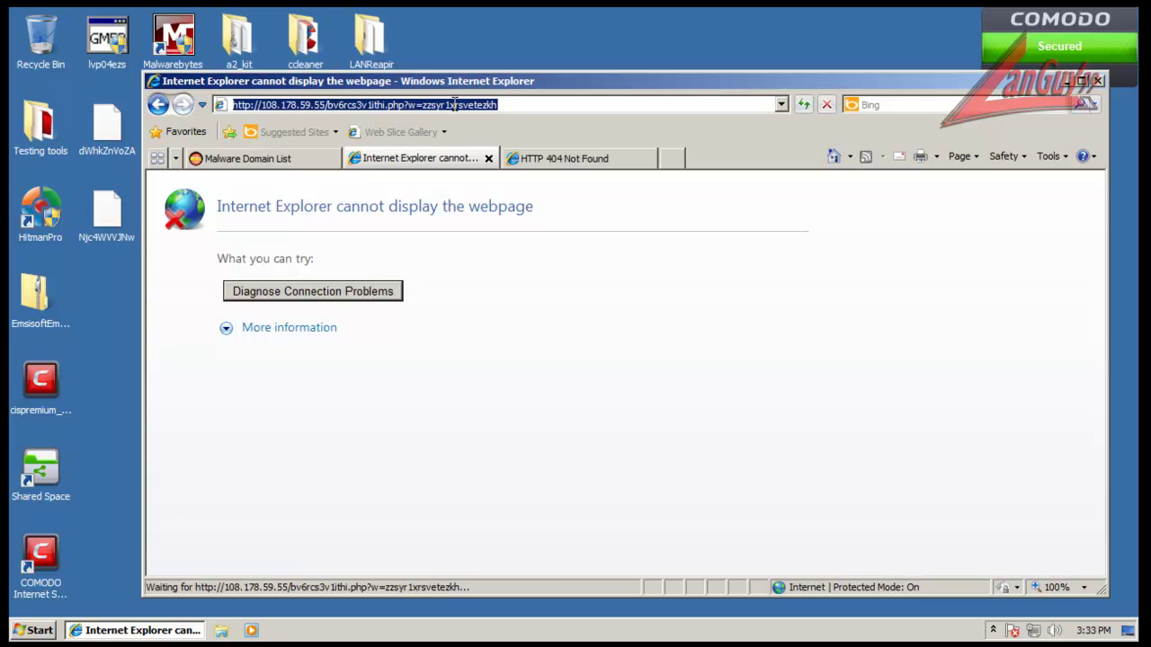
{"action": "key", "text": "ctrl+v"}
{"action": "key", "text": "Return"}
Step: Close the 404 tabs and load razorhosting.de/public/cstrike/st/5.exe in a new tab
{"action": "left_click", "coordinate": [635, 159]}
{"action": "left_click", "coordinate": [647, 159]}
{"action": "left_click", "coordinate": [486, 159]}
{"action": "scroll", "coordinate": [347, 326], "scroll_direction": "down", "scroll_amount": 3}
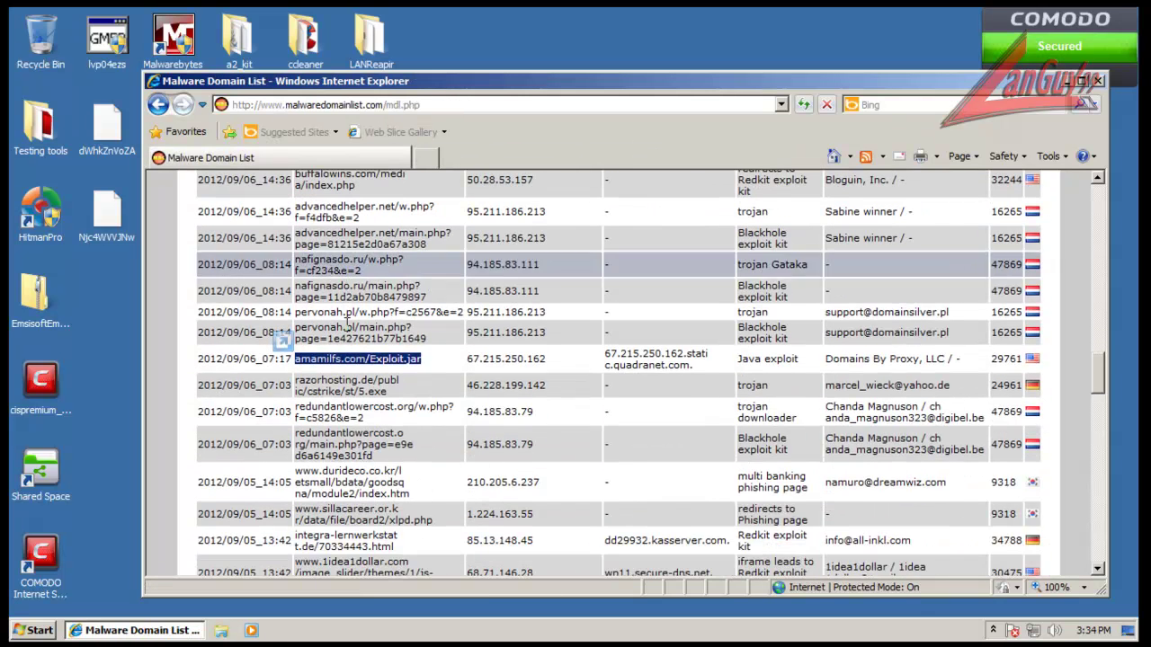
{"action": "triple_click", "coordinate": [346, 385]}
{"action": "key", "text": "ctrl+c"}
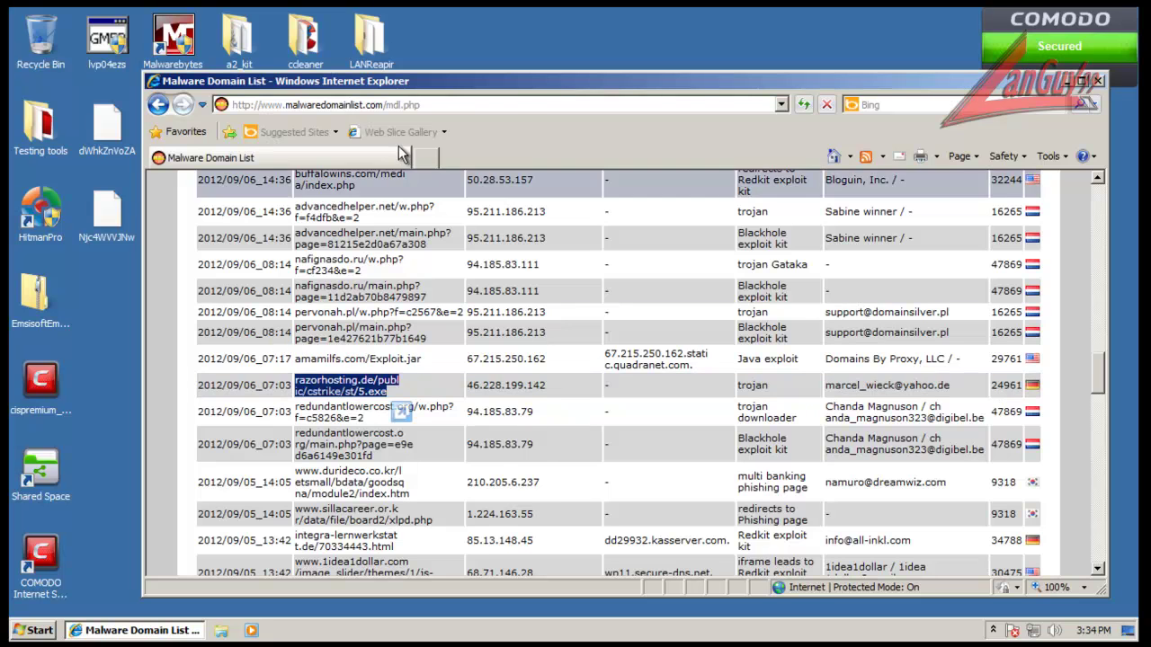
{"action": "left_click", "coordinate": [425, 158]}
{"action": "left_click", "coordinate": [418, 105]}
{"action": "key", "text": "ctrl+v"}
{"action": "key", "text": "Return"}
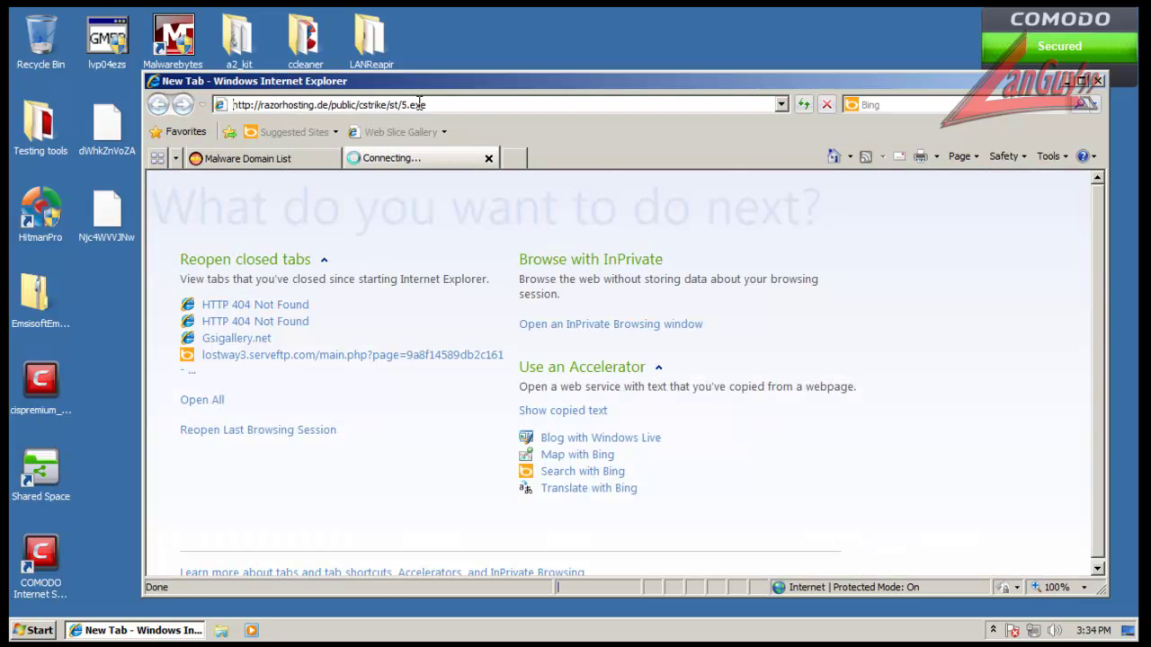
Step: Load ftp.vincor.com/NDD.exe in the 404 tab and cancel both FTP logon prompts
{"action": "left_click", "coordinate": [319, 158]}
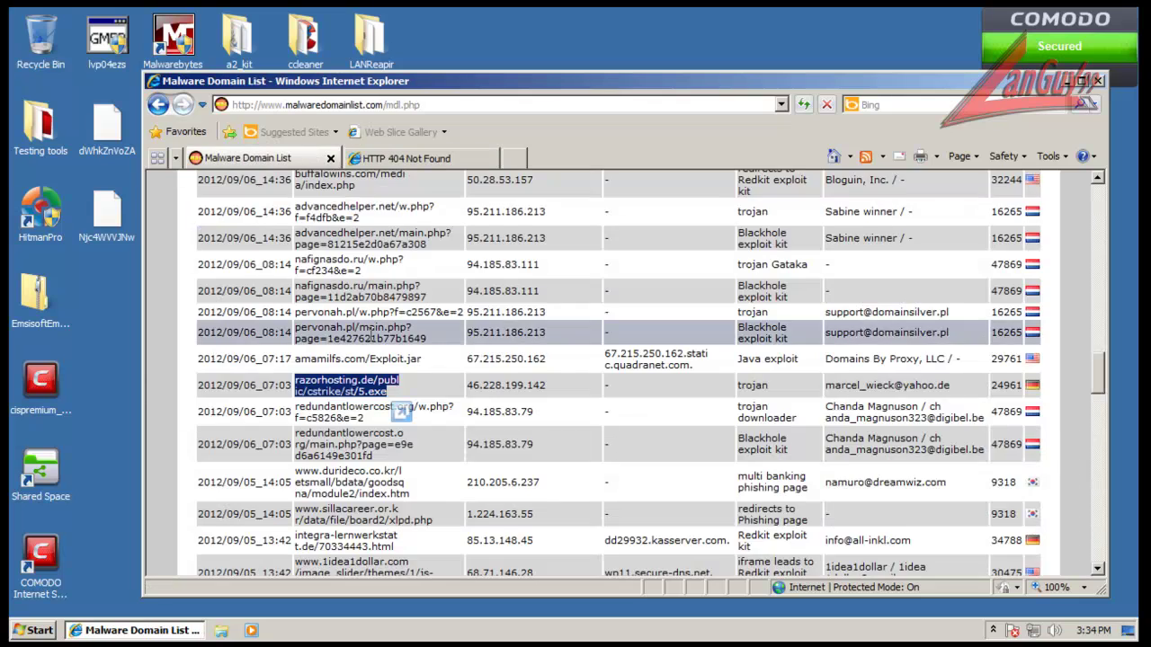
{"action": "scroll", "coordinate": [350, 404], "scroll_direction": "down", "scroll_amount": 2}
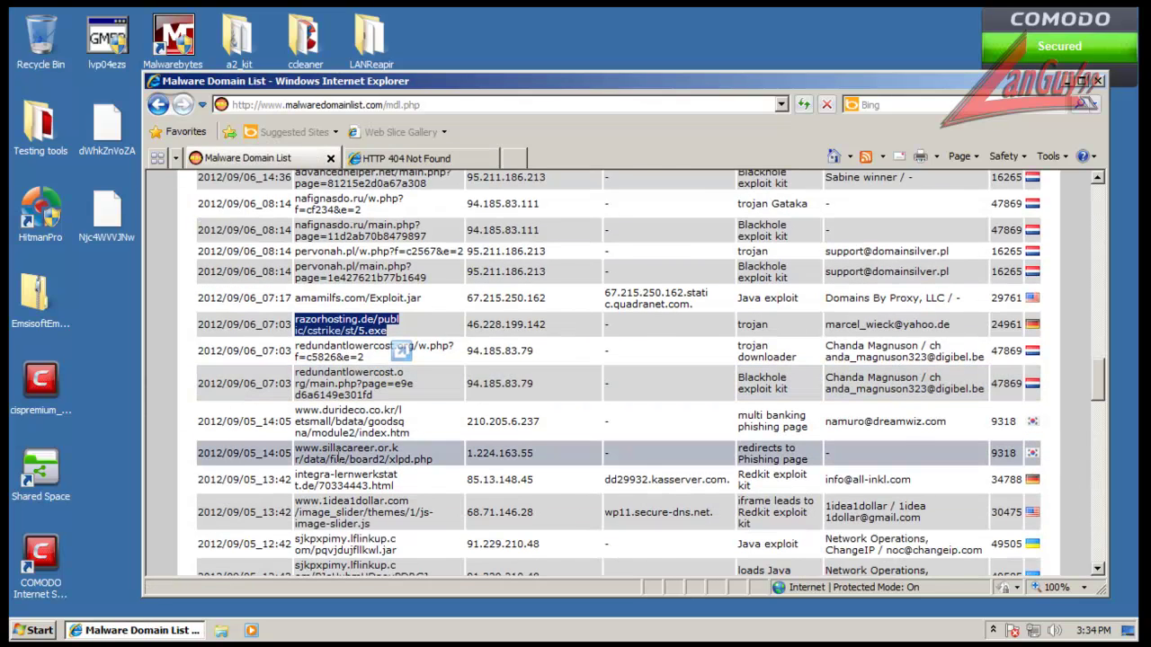
{"action": "scroll", "coordinate": [342, 450], "scroll_direction": "down", "scroll_amount": 8}
{"action": "triple_click", "coordinate": [357, 407]}
{"action": "key", "text": "ctrl+c"}
{"action": "left_click", "coordinate": [416, 158]}
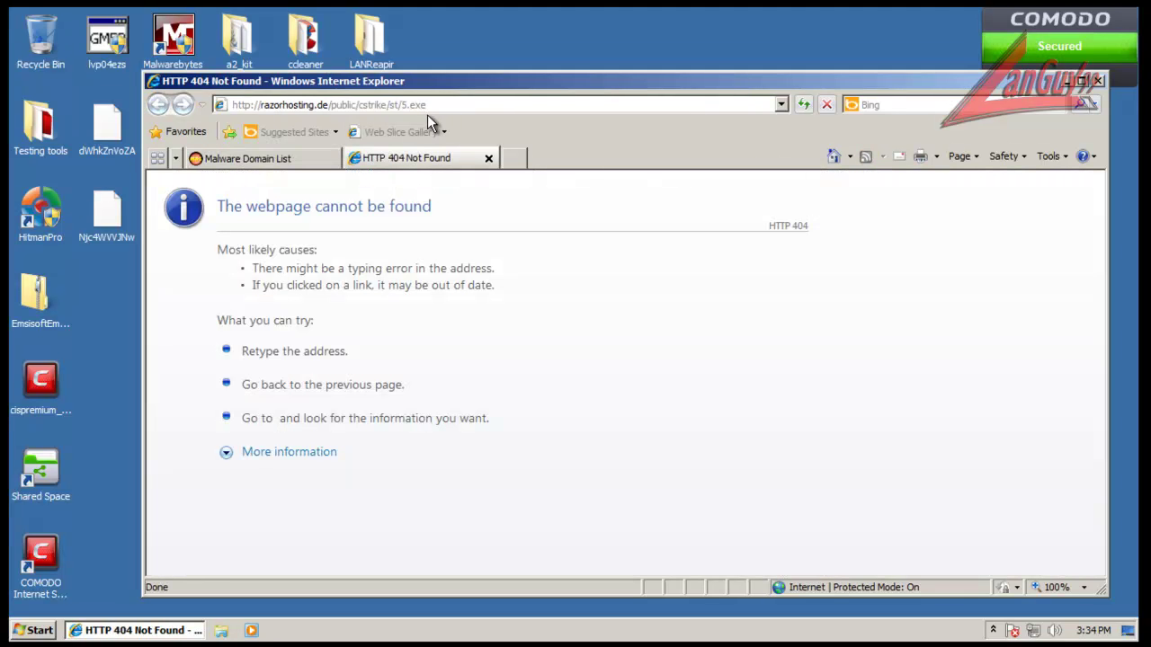
{"action": "left_click", "coordinate": [432, 104]}
{"action": "key", "text": "ctrl+v"}
{"action": "key", "text": "Return"}
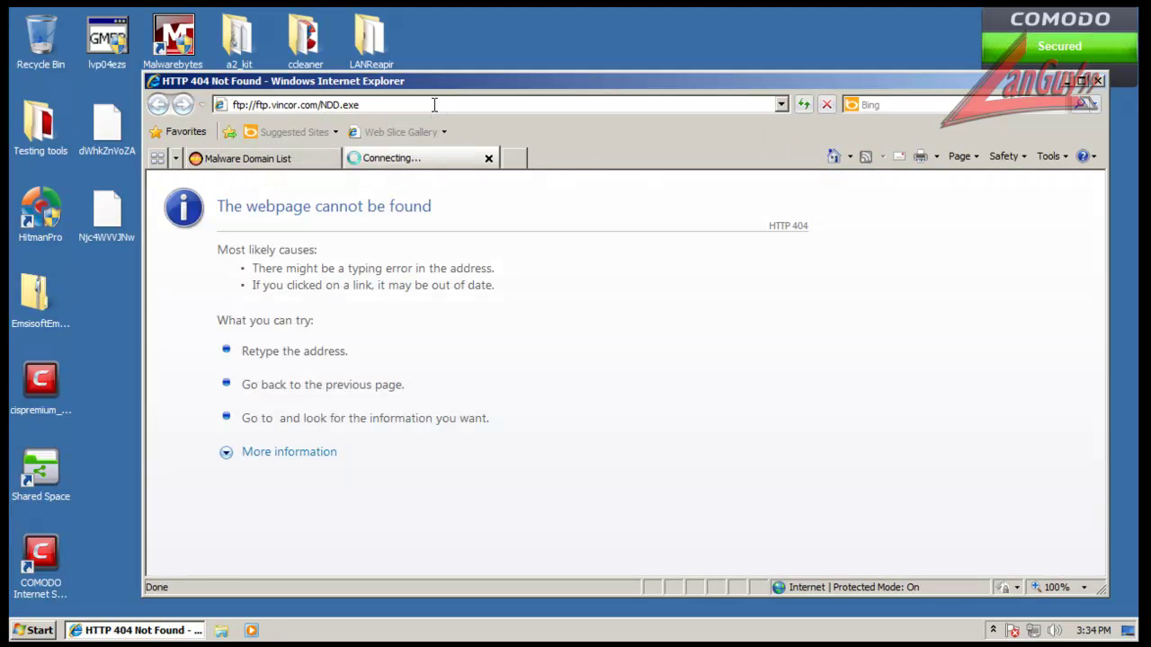
{"action": "left_click", "coordinate": [501, 277]}
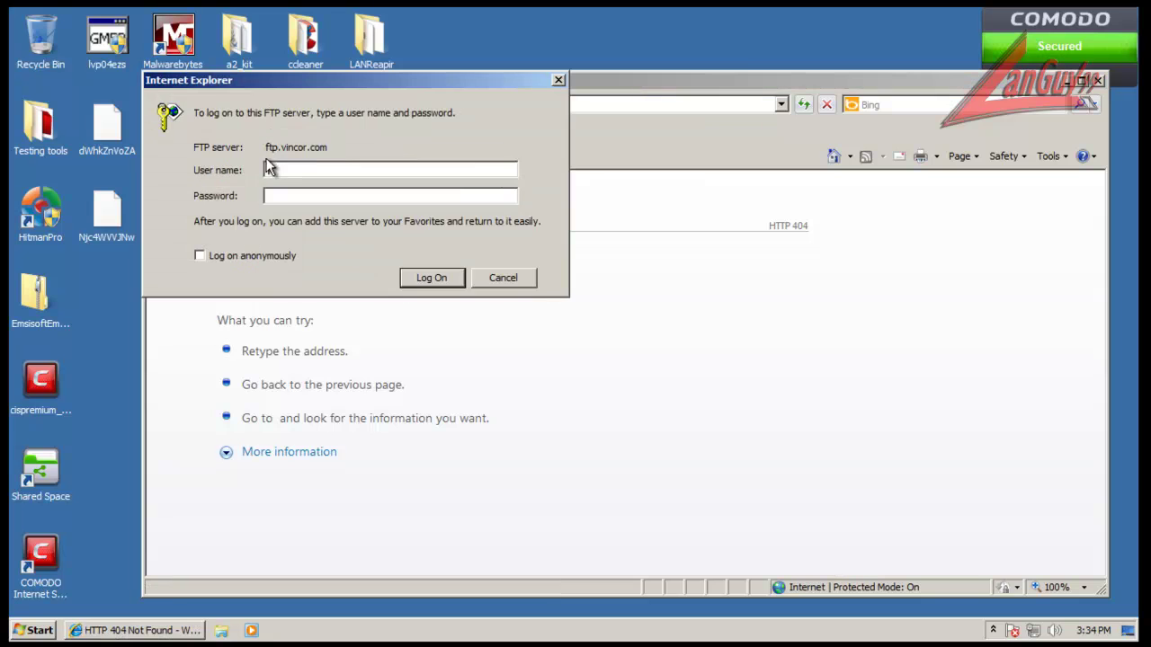
{"action": "left_click", "coordinate": [516, 278]}
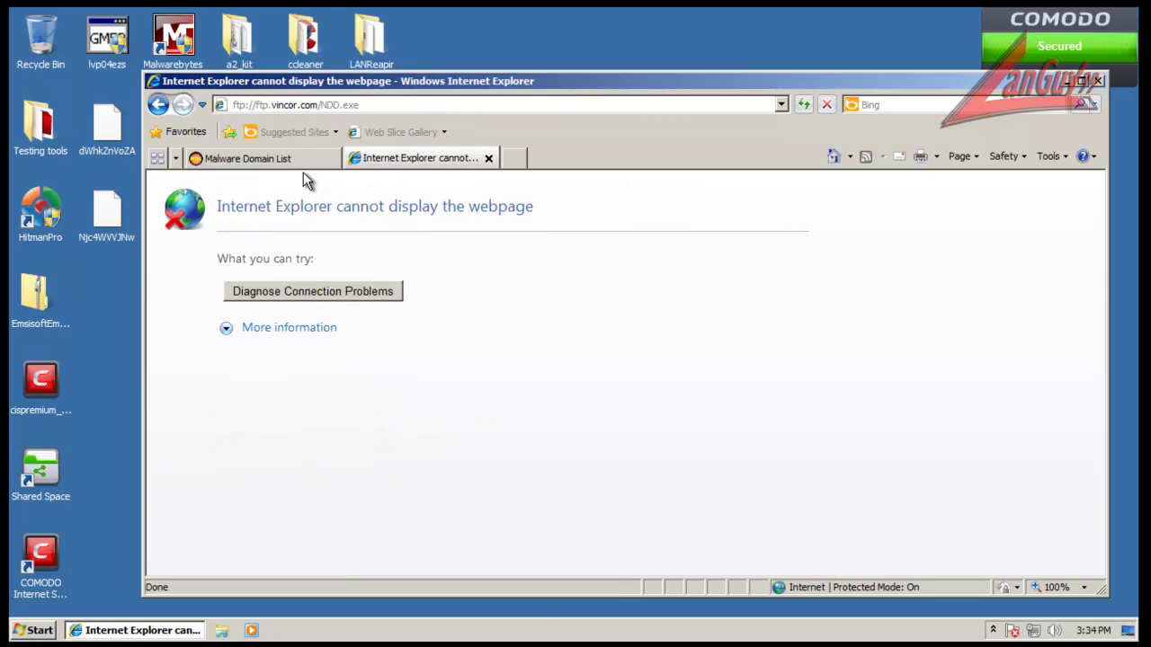
Step: Drag the schustersdazing.net/w.php?f=a2e1a&e=2 address into the error tab, then close that tab
{"action": "left_click", "coordinate": [303, 167]}
{"action": "scroll", "coordinate": [425, 348], "scroll_direction": "down", "scroll_amount": 1}
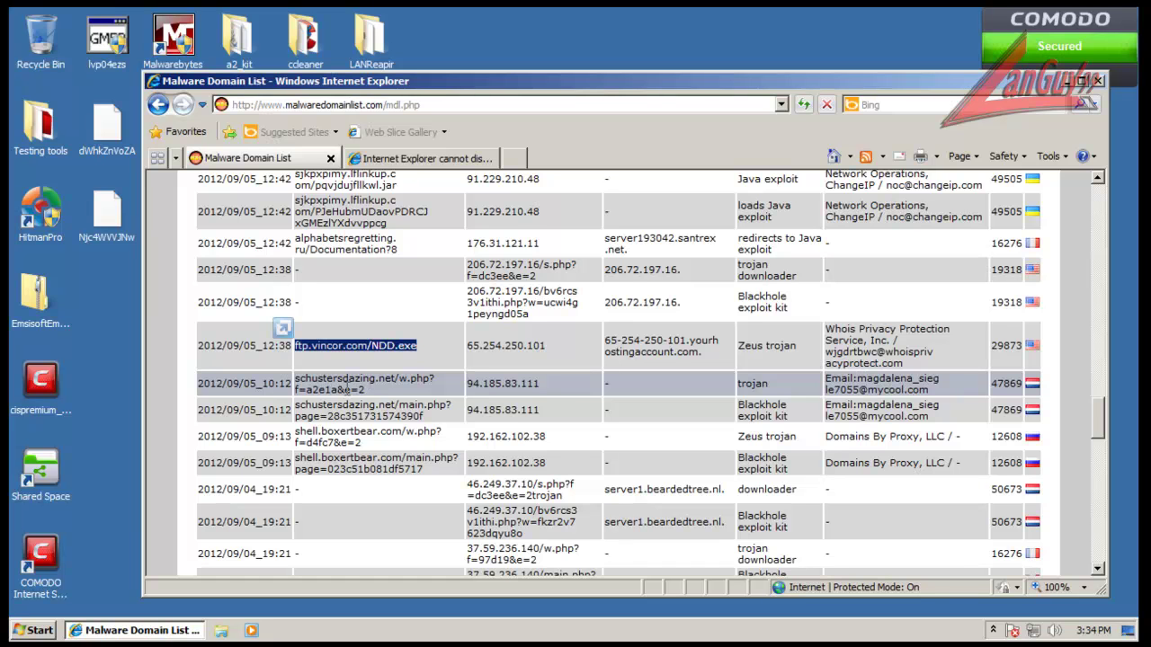
{"action": "triple_click", "coordinate": [346, 388]}
{"action": "left_click_drag", "start_coordinate": [348, 396], "coordinate": [449, 104]}
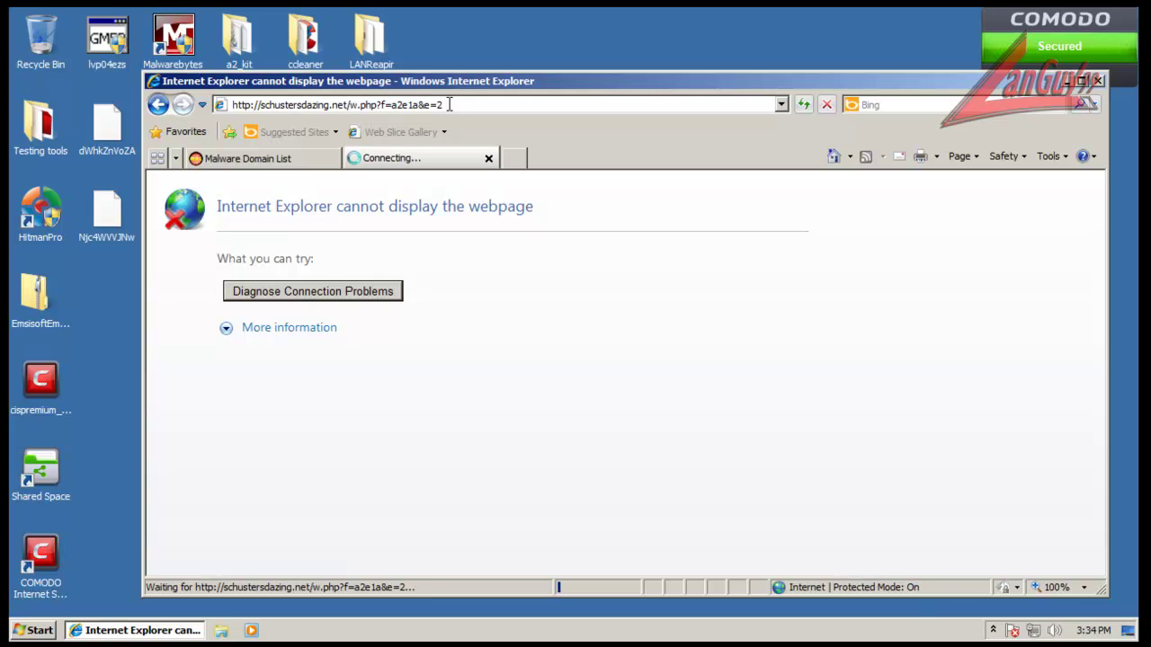
{"action": "left_click", "coordinate": [489, 159]}
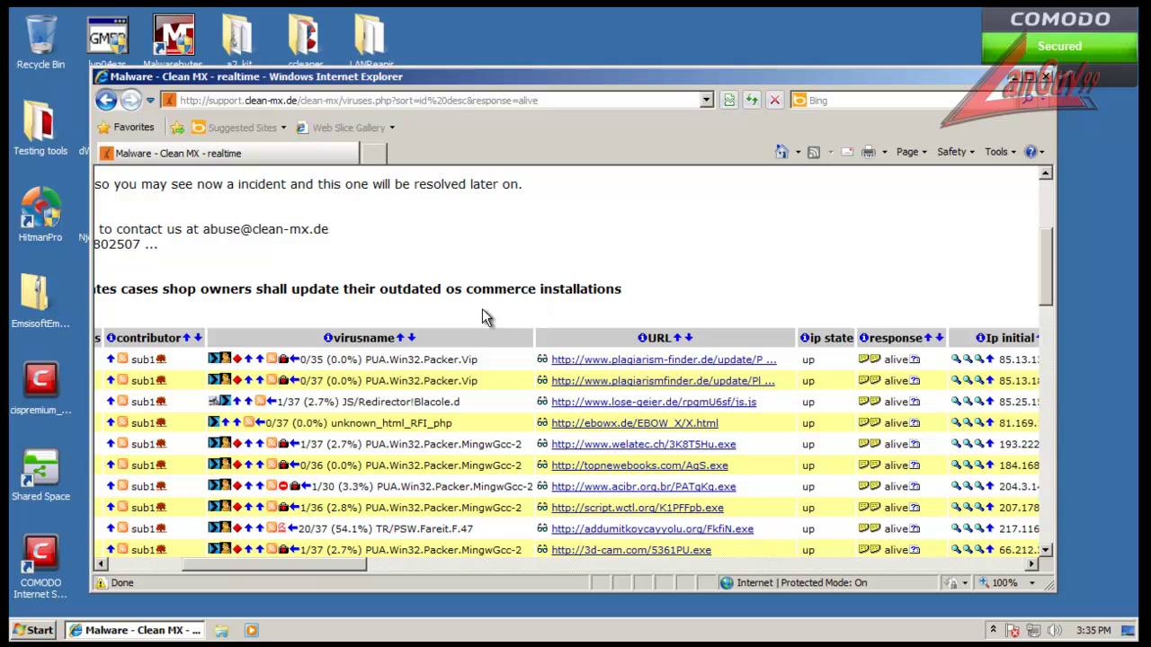
{"action": "left_click", "coordinate": [218, 374]}
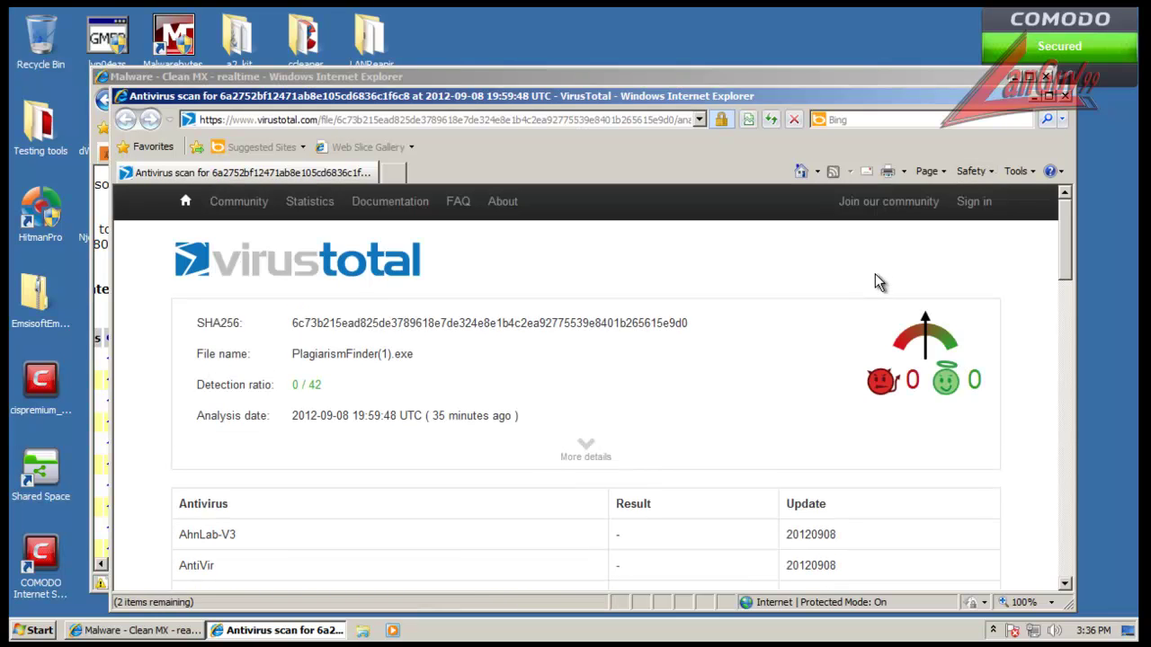
{"action": "scroll", "coordinate": [879, 282], "scroll_direction": "down", "scroll_amount": 12}
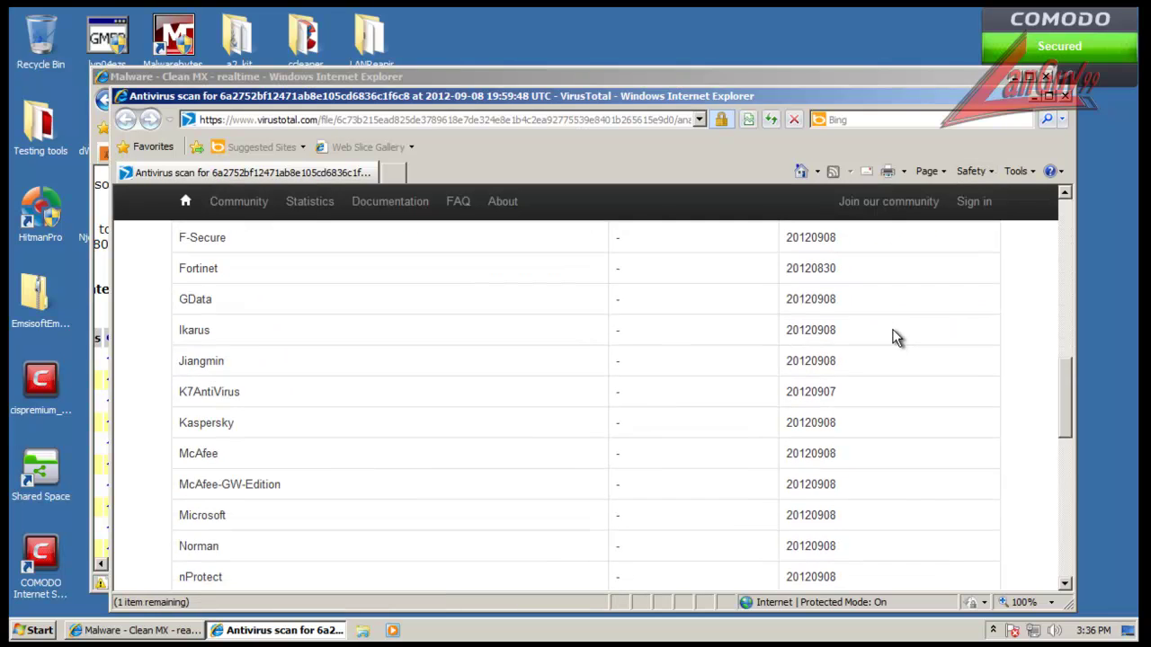
{"action": "scroll", "coordinate": [897, 338], "scroll_direction": "down", "scroll_amount": 3}
{"action": "left_click", "coordinate": [372, 427]}
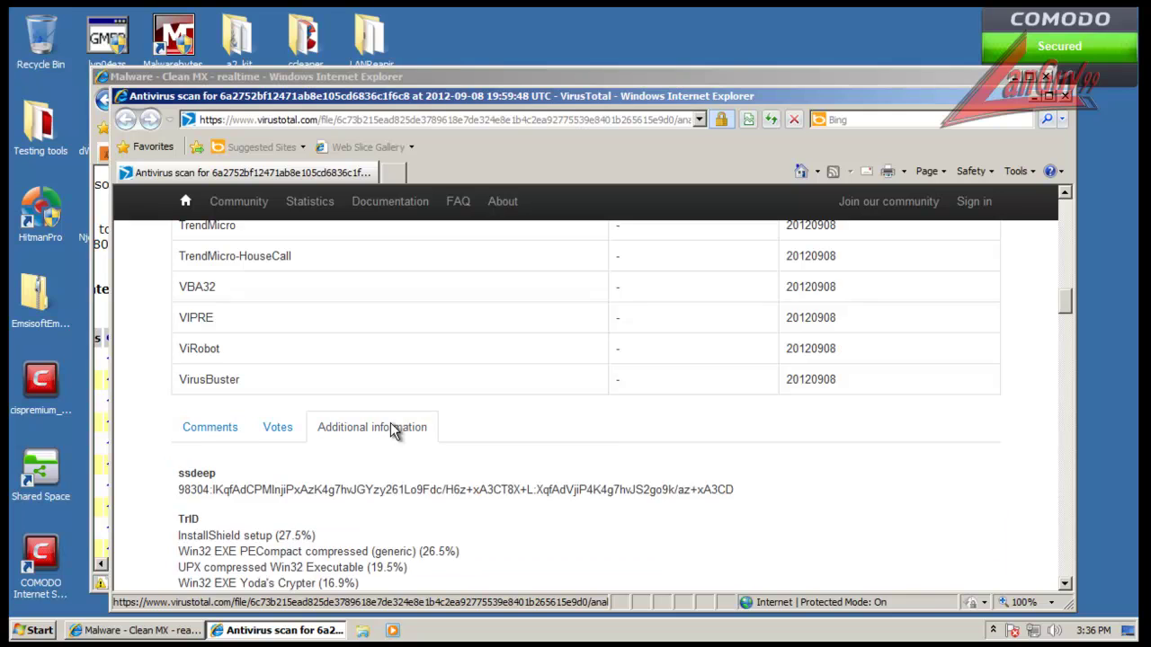
{"action": "scroll", "coordinate": [416, 463], "scroll_direction": "down", "scroll_amount": 2}
{"action": "scroll", "coordinate": [416, 463], "scroll_direction": "down", "scroll_amount": 15}
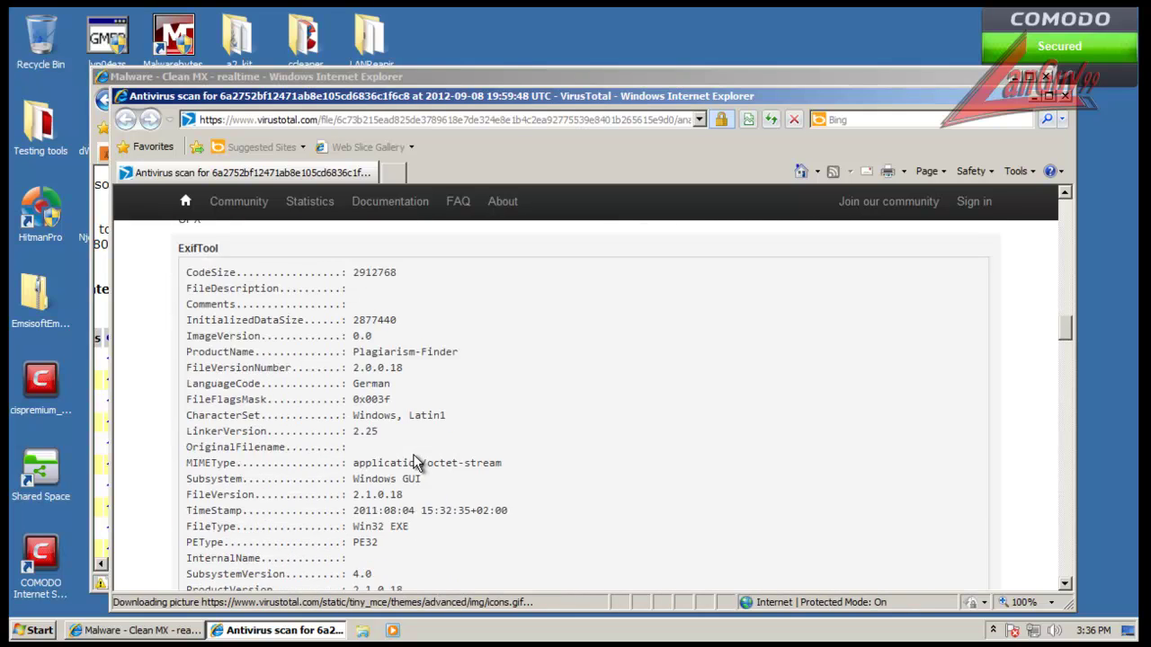
{"action": "scroll", "coordinate": [416, 463], "scroll_direction": "down", "scroll_amount": 20}
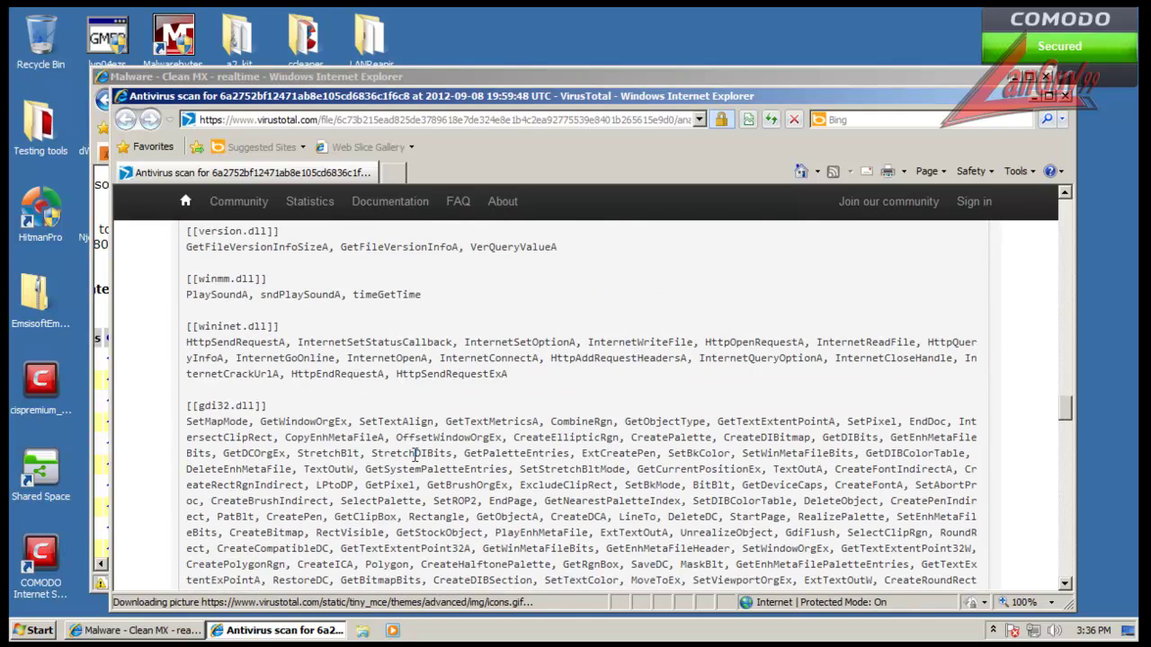
{"action": "scroll", "coordinate": [416, 458], "scroll_direction": "down", "scroll_amount": 15}
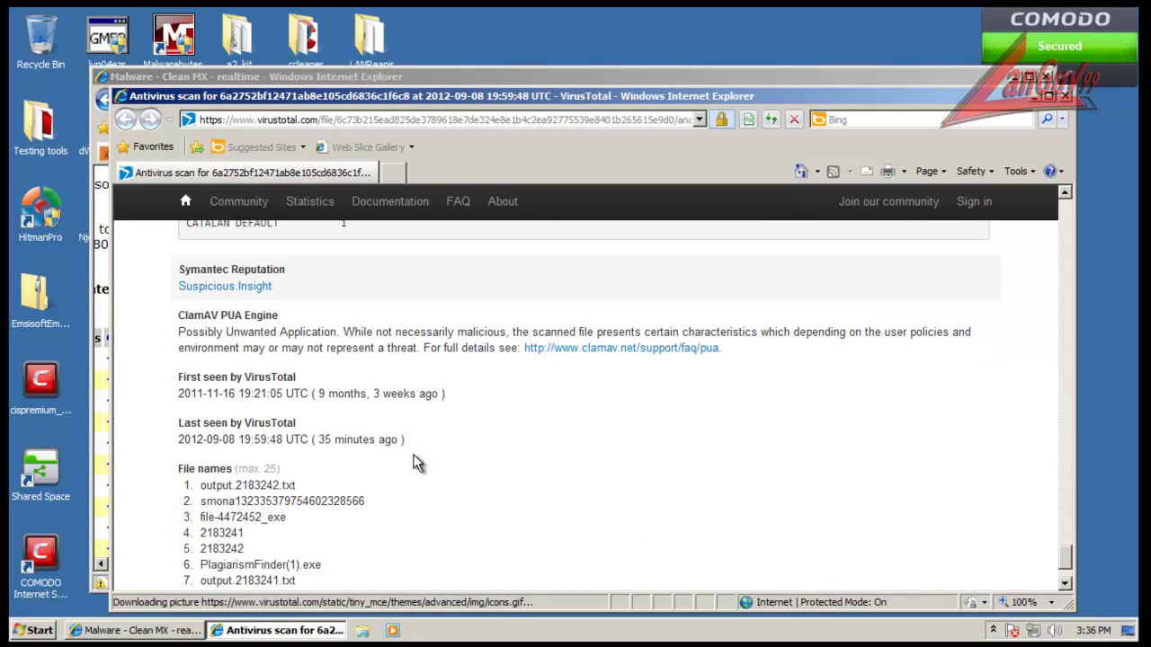
{"action": "left_click", "coordinate": [1065, 96]}
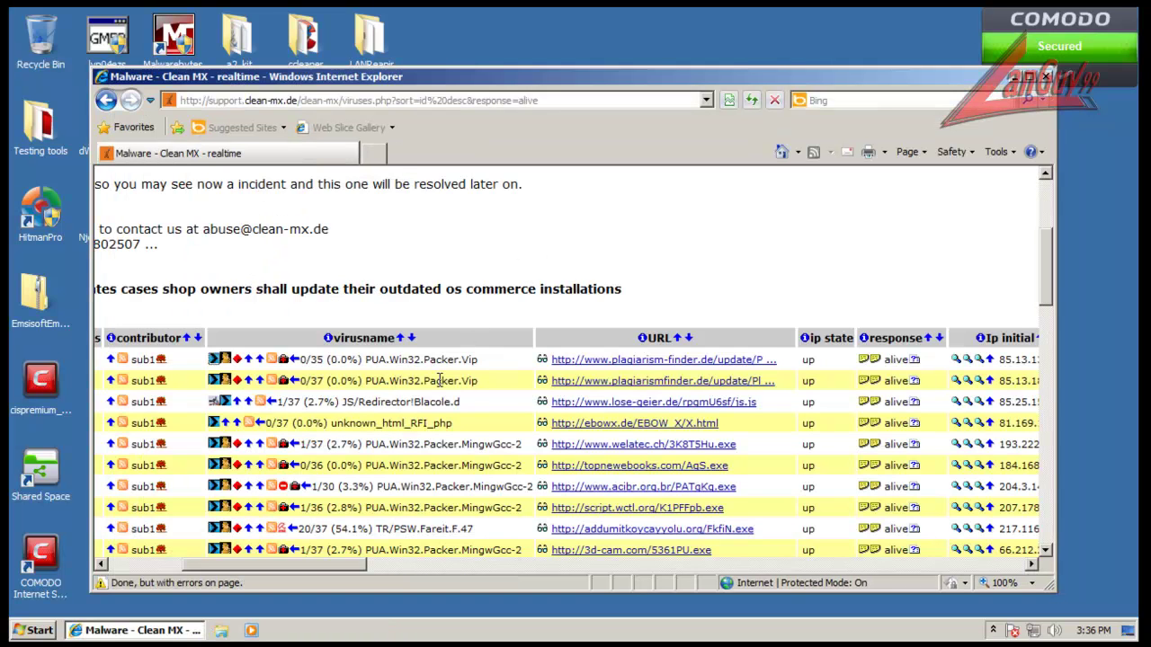
Step: Try the lose-geier.de js.js link, then run the welatec.ch 3K8T5Hu.exe download until COMODO quarantines it
{"action": "left_click", "coordinate": [605, 403]}
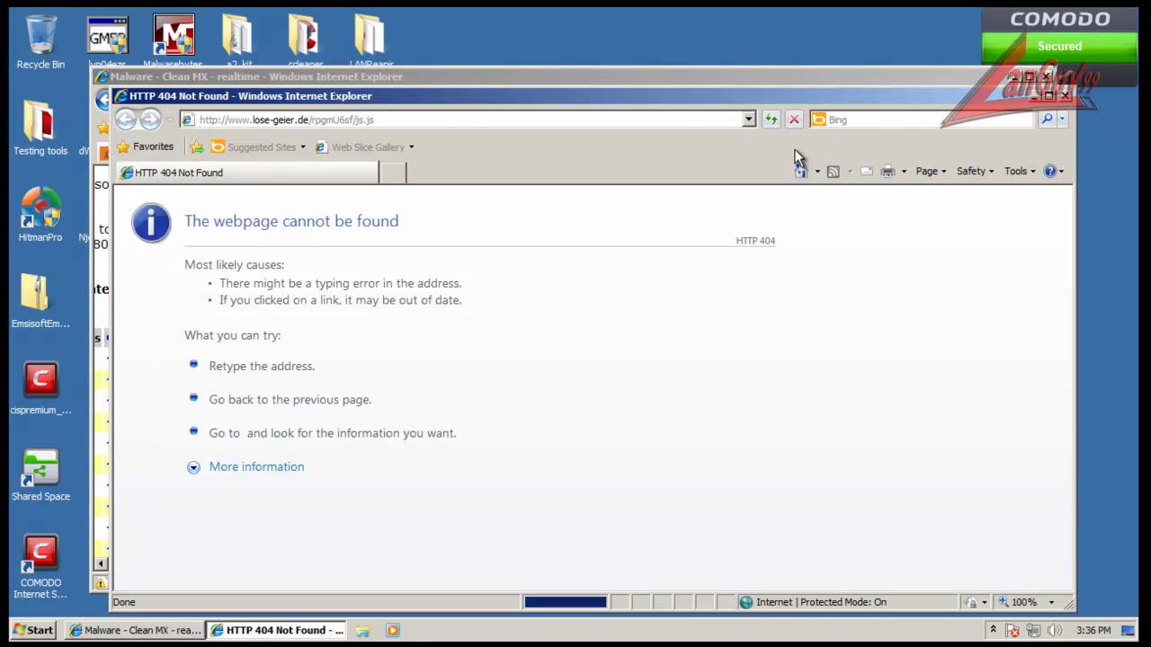
{"action": "left_click", "coordinate": [1064, 95]}
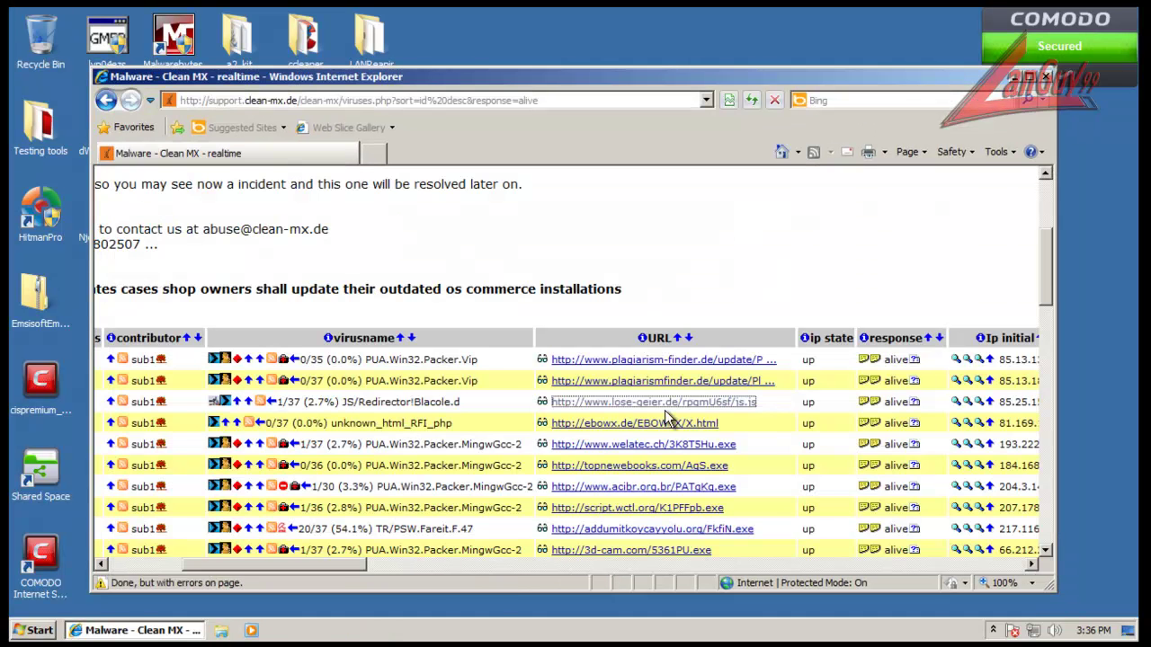
{"action": "left_click", "coordinate": [606, 446]}
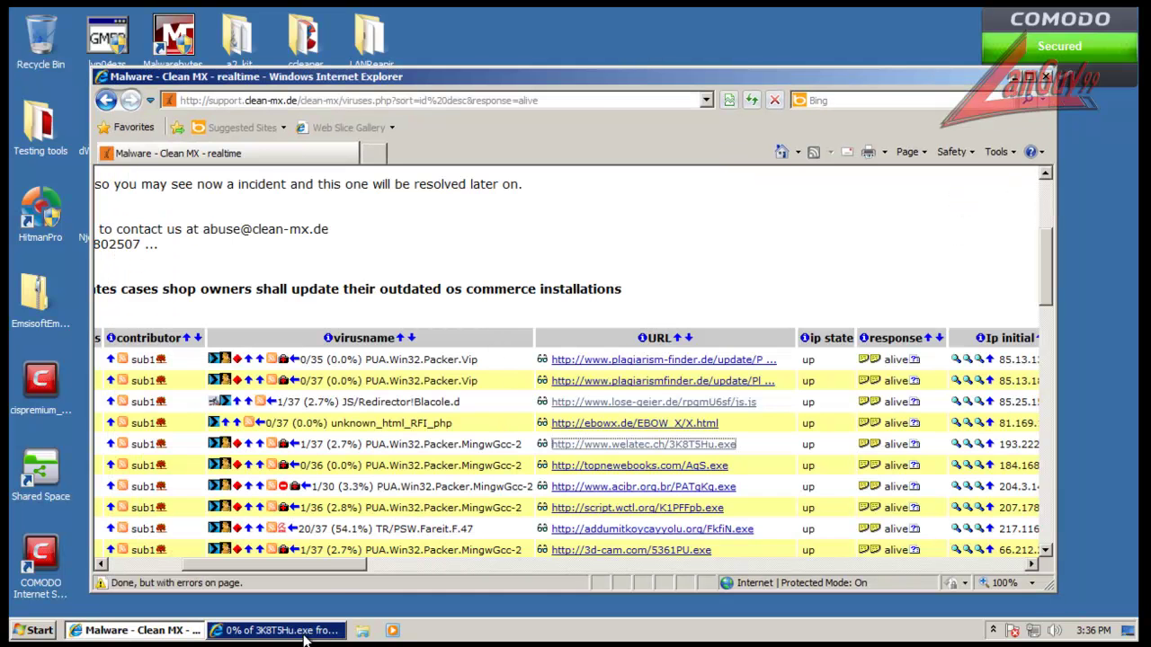
{"action": "left_click", "coordinate": [321, 630]}
{"action": "left_click", "coordinate": [471, 329]}
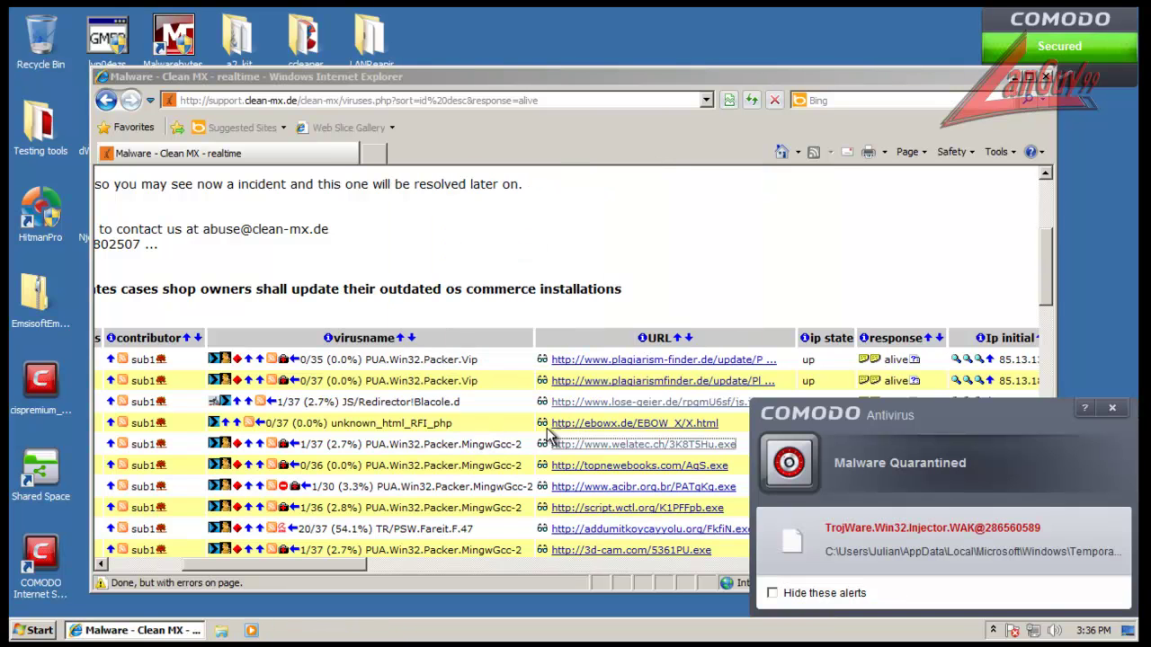
{"action": "left_click", "coordinate": [1115, 410]}
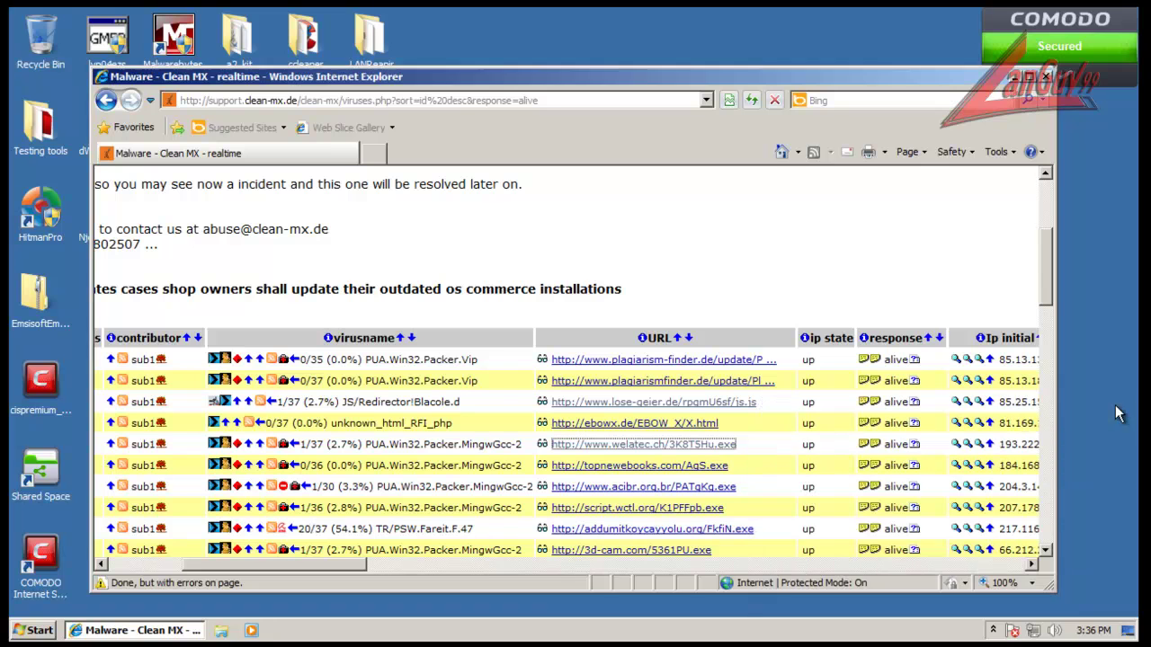
Step: Review the sample's VirusTotal report showing 2/35 detections, then close it
{"action": "left_click", "coordinate": [221, 445]}
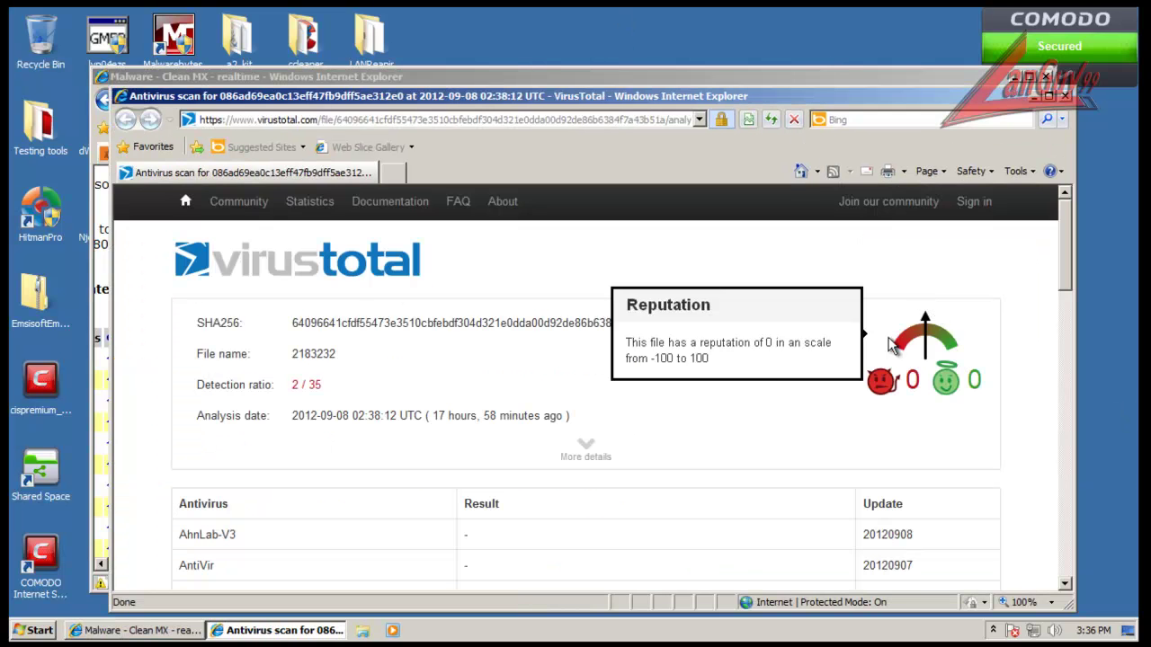
{"action": "scroll", "coordinate": [733, 388], "scroll_direction": "down", "scroll_amount": 5}
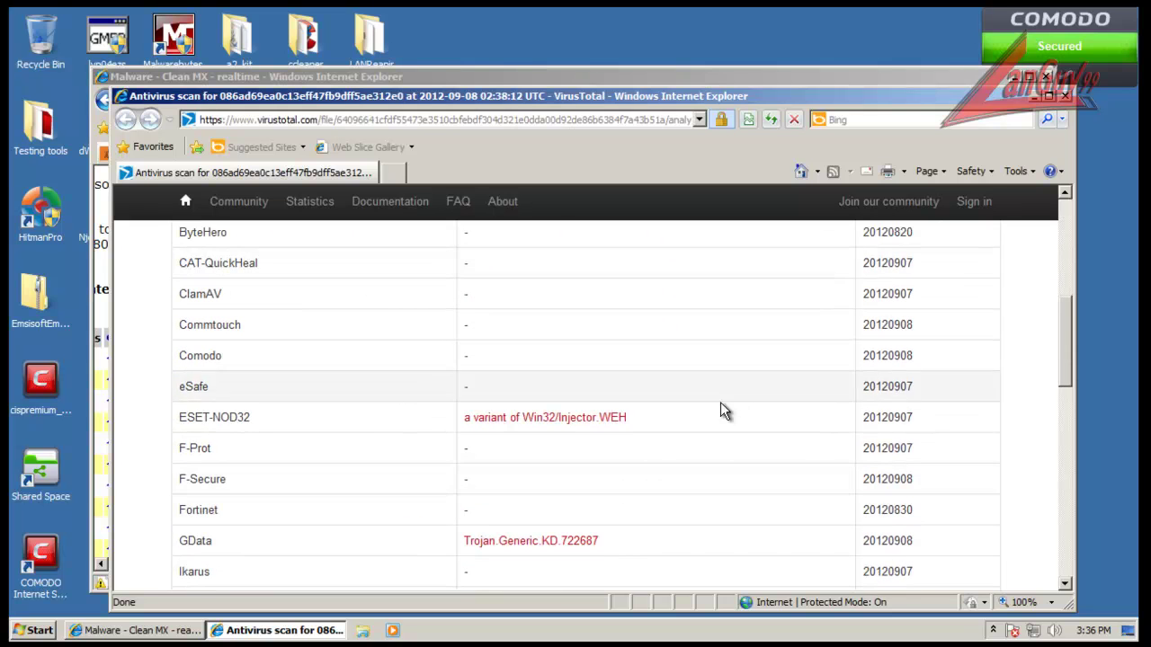
{"action": "scroll", "coordinate": [717, 386], "scroll_direction": "up", "scroll_amount": 2}
{"action": "scroll", "coordinate": [712, 402], "scroll_direction": "up", "scroll_amount": 2}
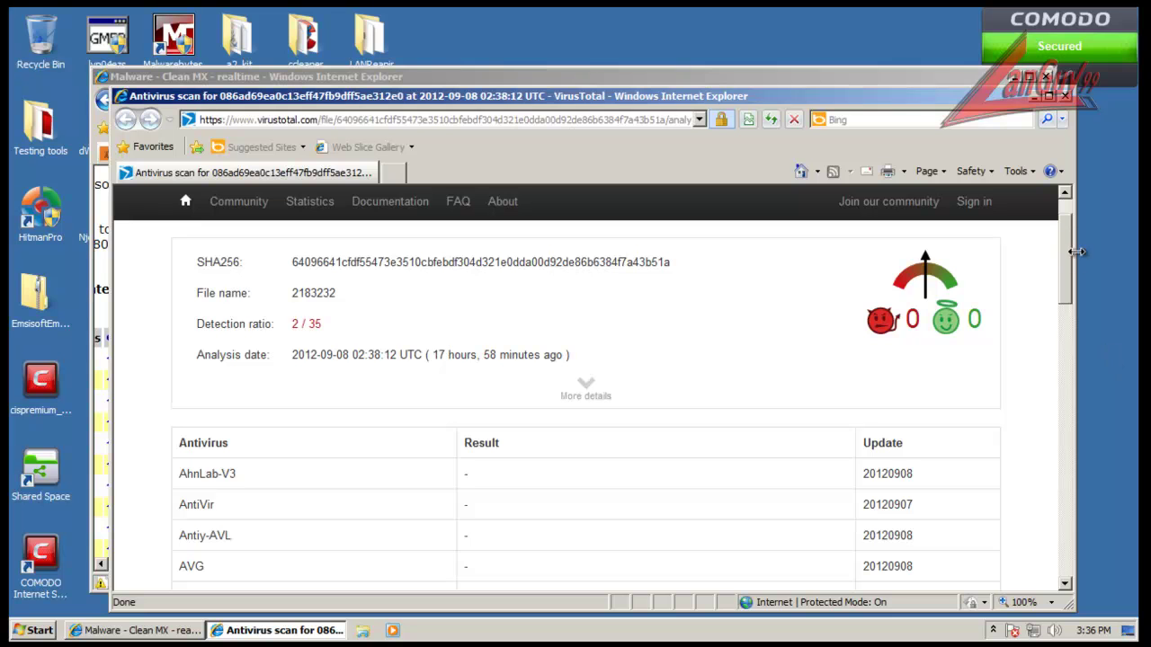
{"action": "left_click", "coordinate": [1066, 96]}
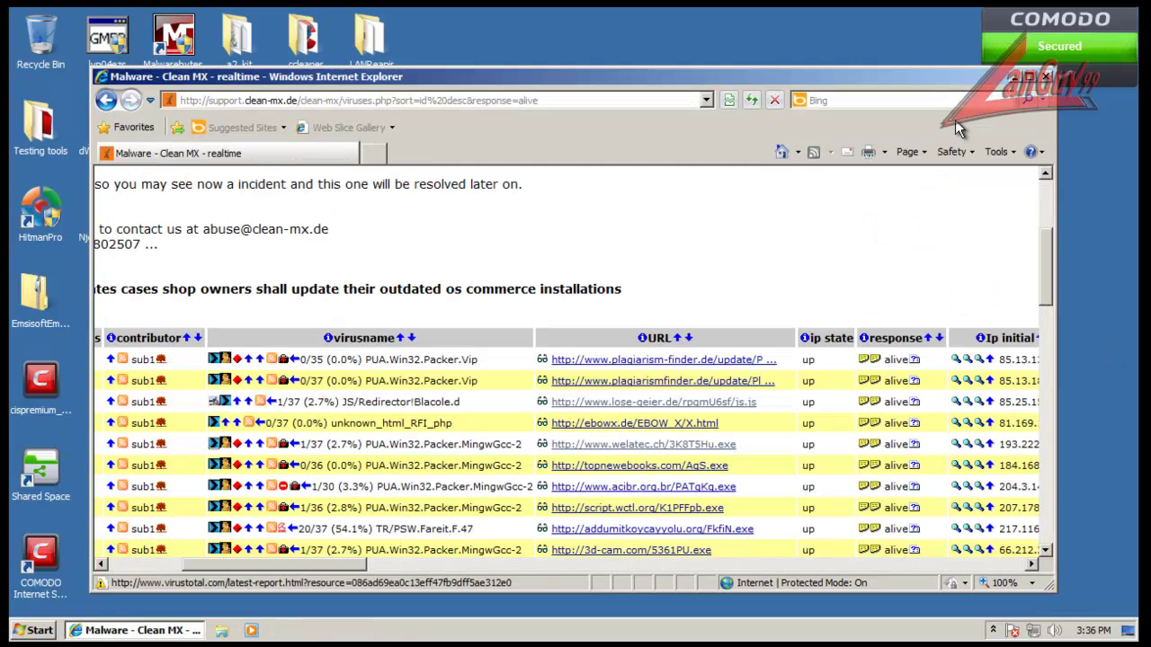
Step: Run the AqS.exe, PATgKq.exe, K1PFFpb.exe and FkfiN.exe samples, dismissing each quarantine alert
{"action": "left_click", "coordinate": [587, 409]}
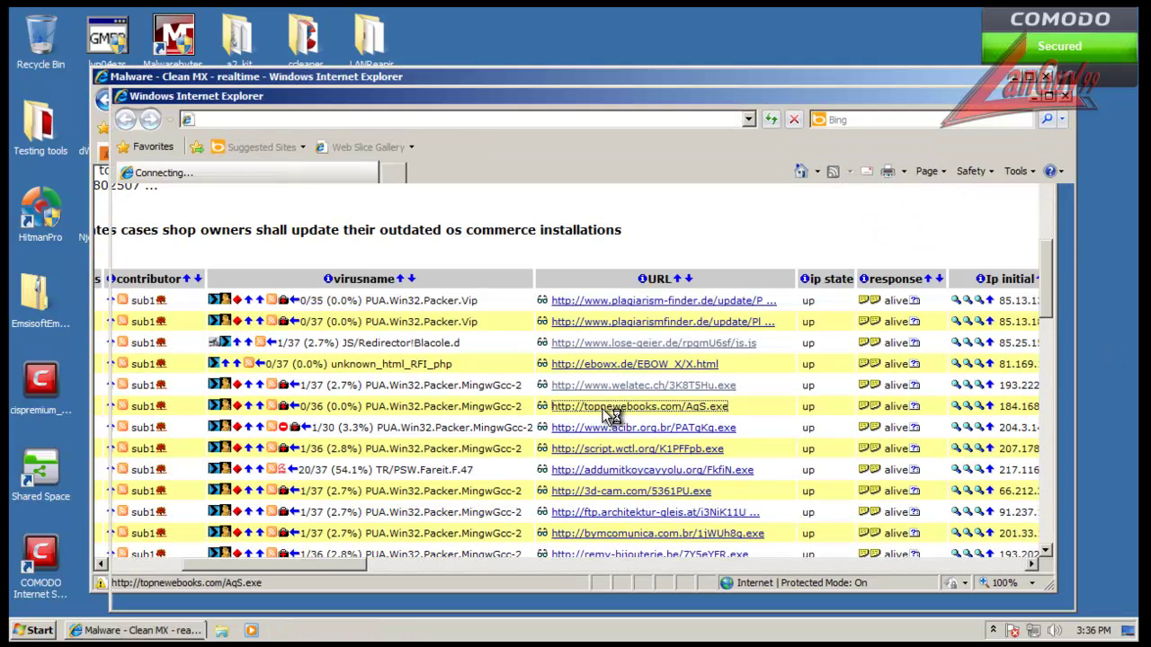
{"action": "left_click", "coordinate": [549, 331]}
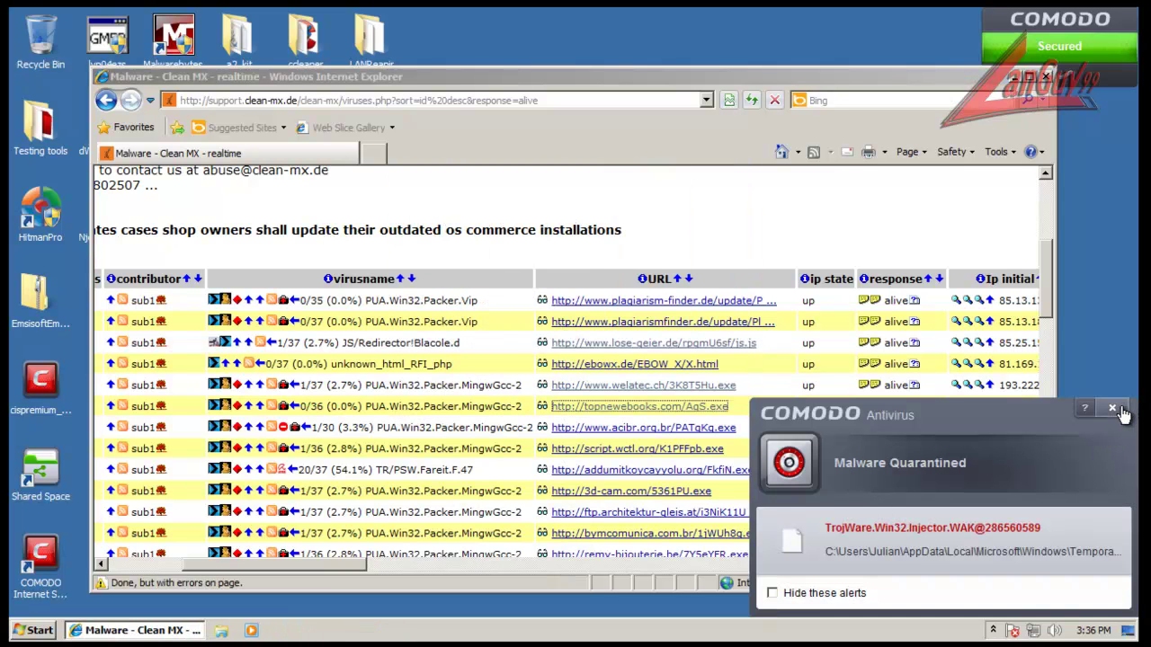
{"action": "left_click", "coordinate": [1112, 408]}
{"action": "left_click", "coordinate": [694, 433]}
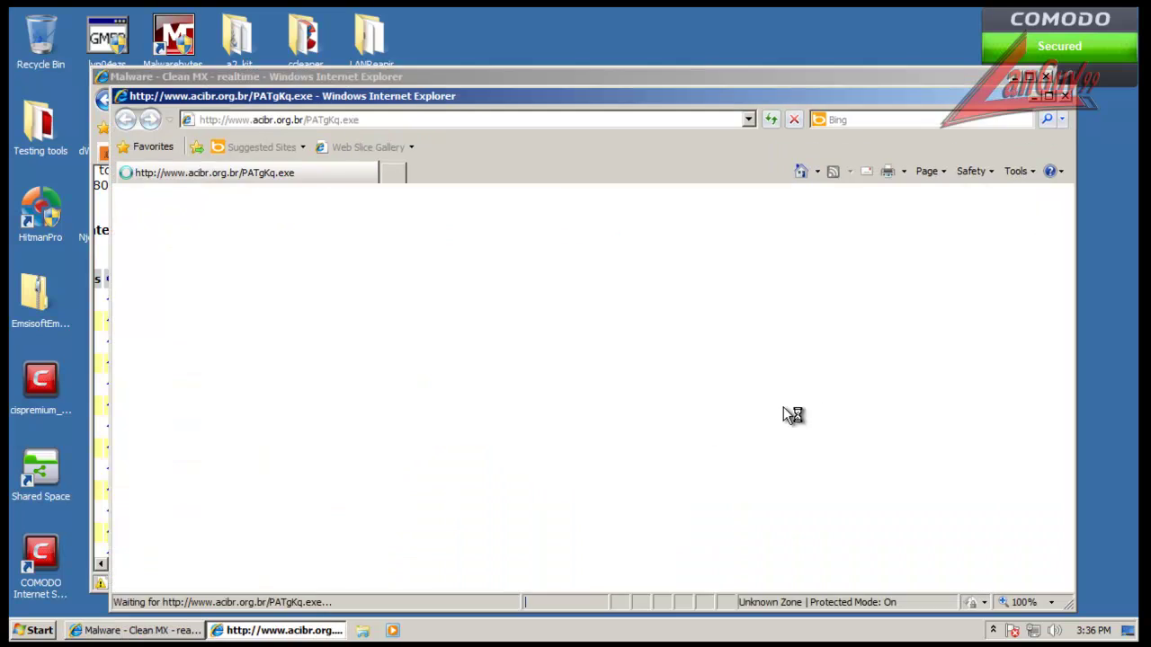
{"action": "left_click", "coordinate": [545, 330]}
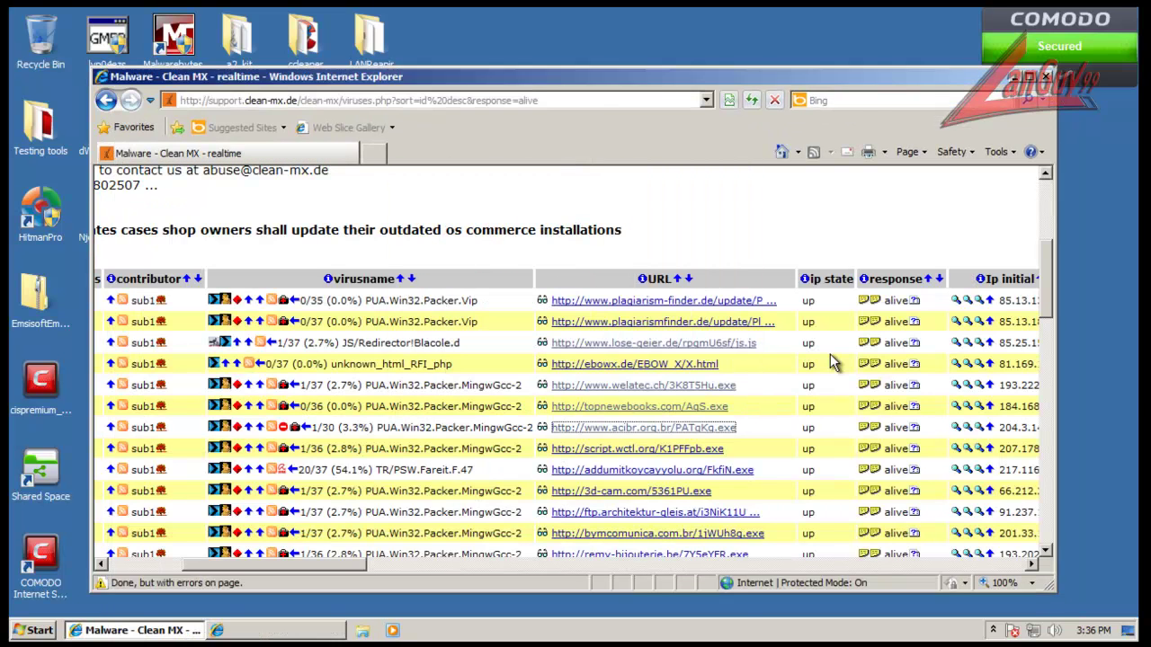
{"action": "left_click", "coordinate": [1120, 409]}
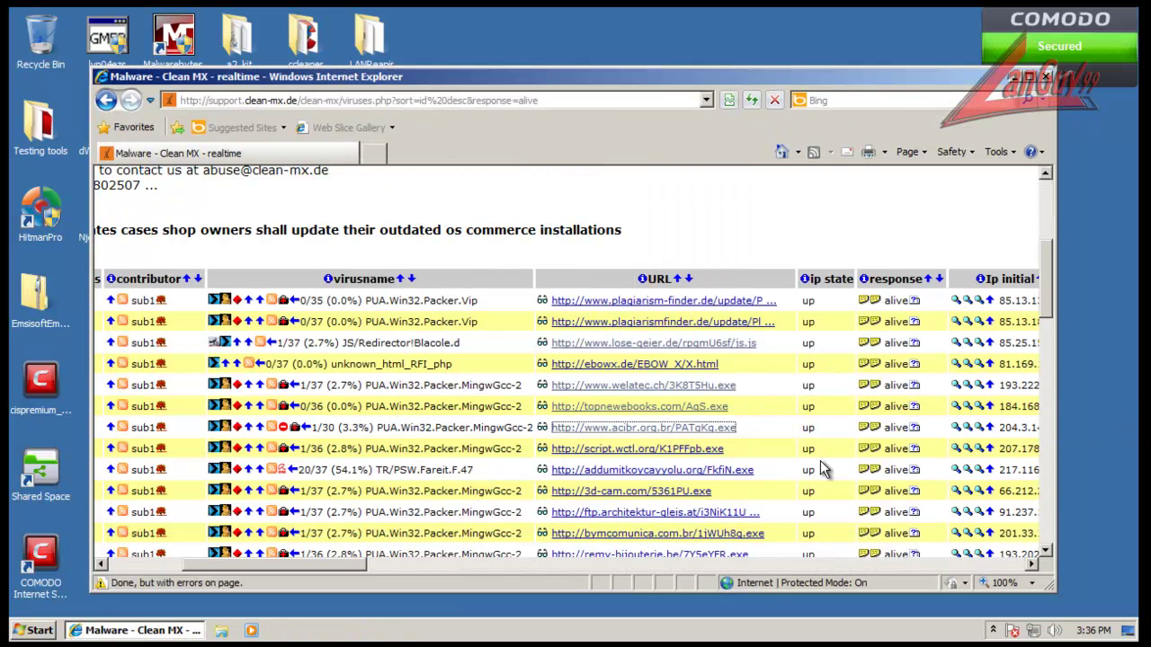
{"action": "left_click", "coordinate": [702, 450]}
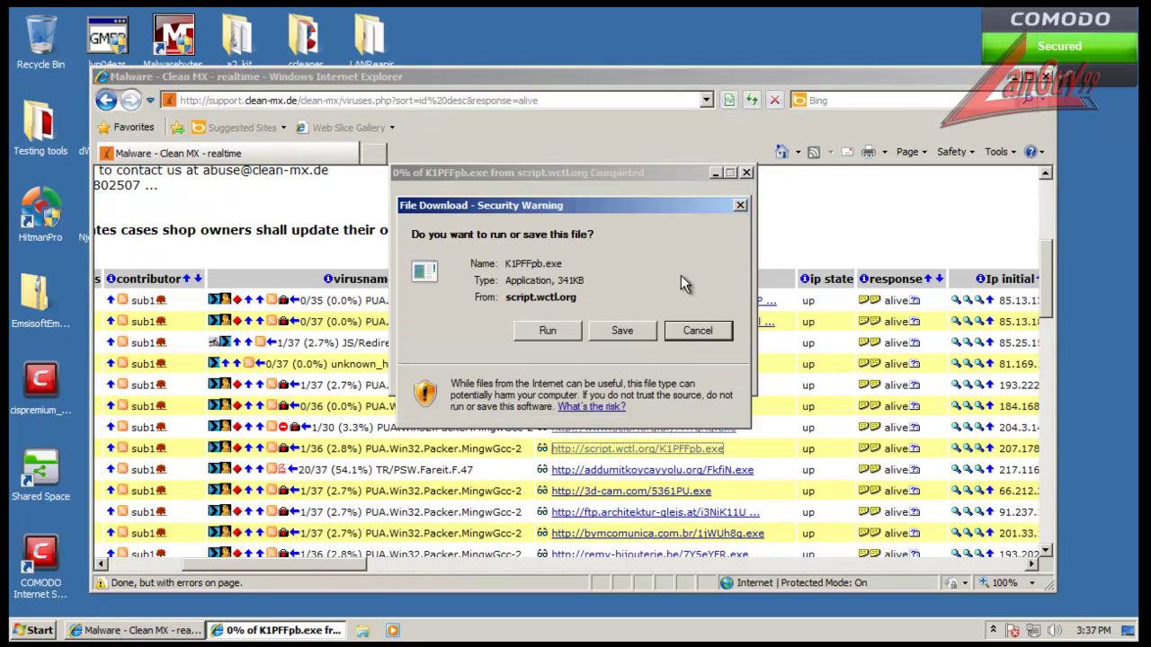
{"action": "left_click", "coordinate": [547, 329]}
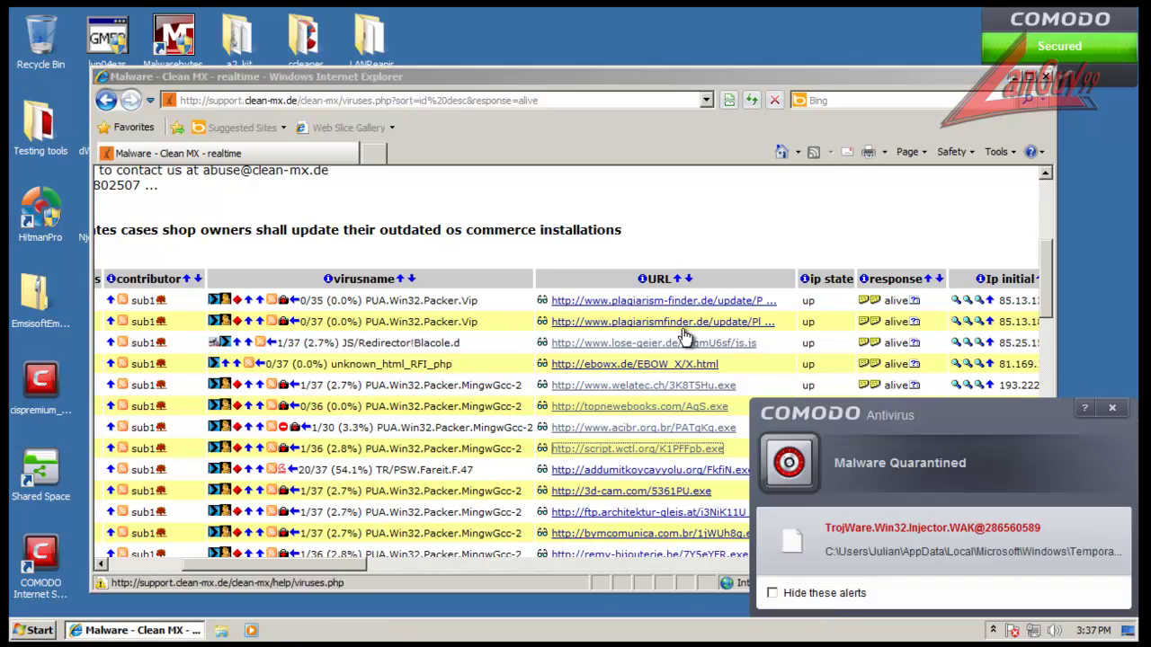
{"action": "left_click", "coordinate": [1113, 409]}
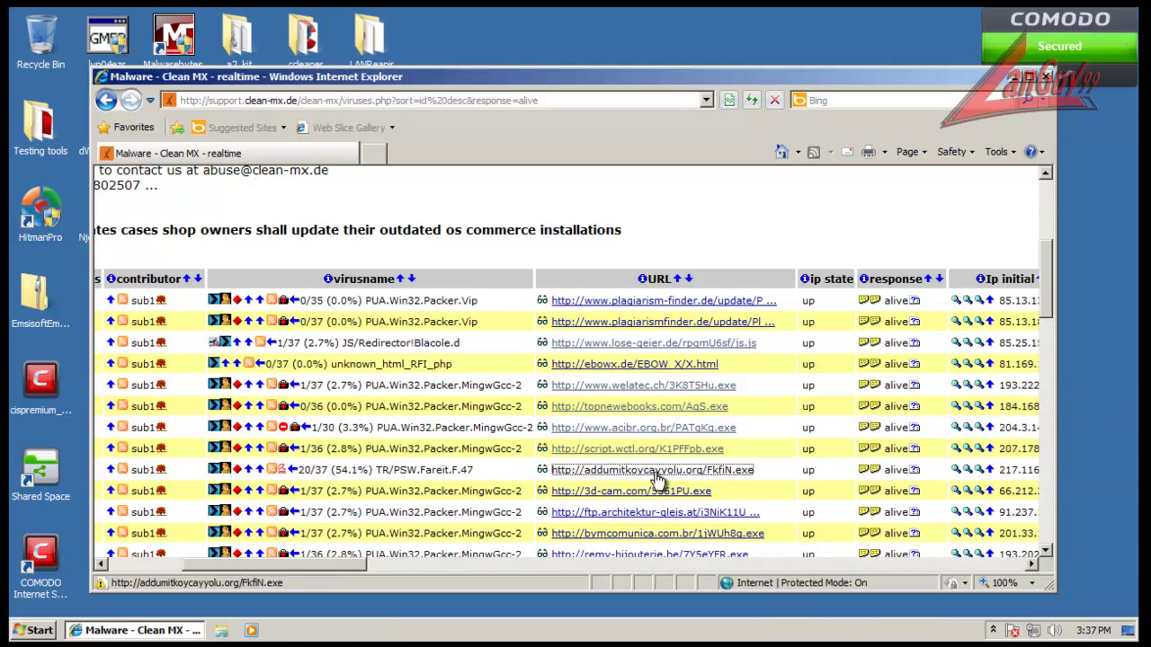
{"action": "left_click", "coordinate": [655, 470]}
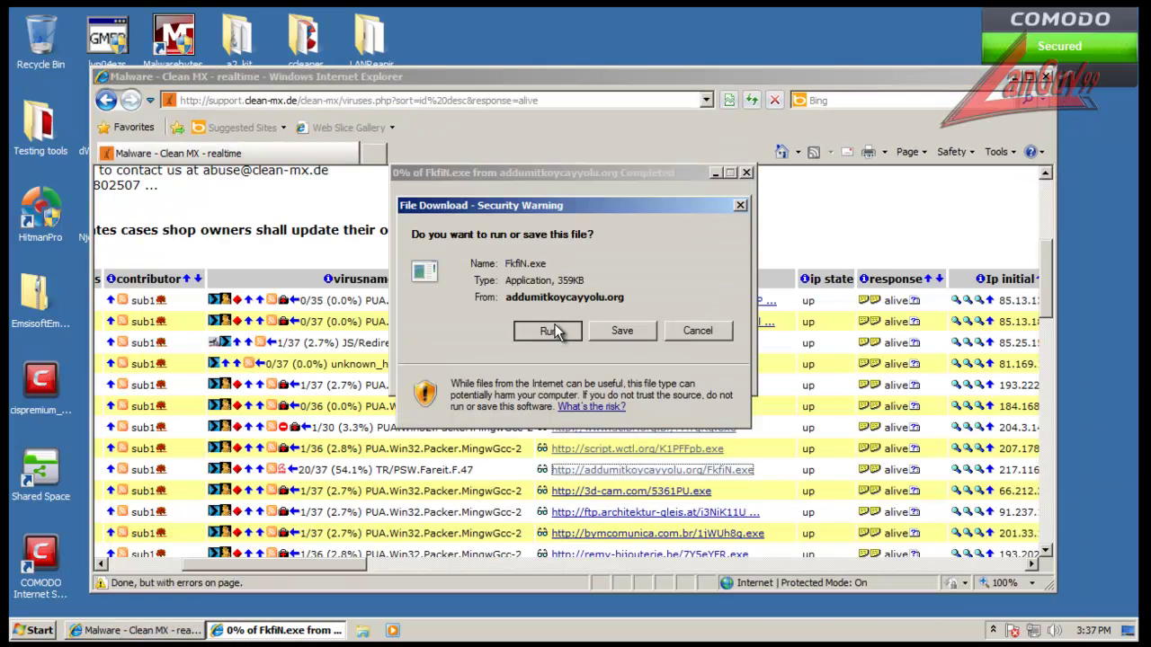
{"action": "left_click", "coordinate": [550, 331]}
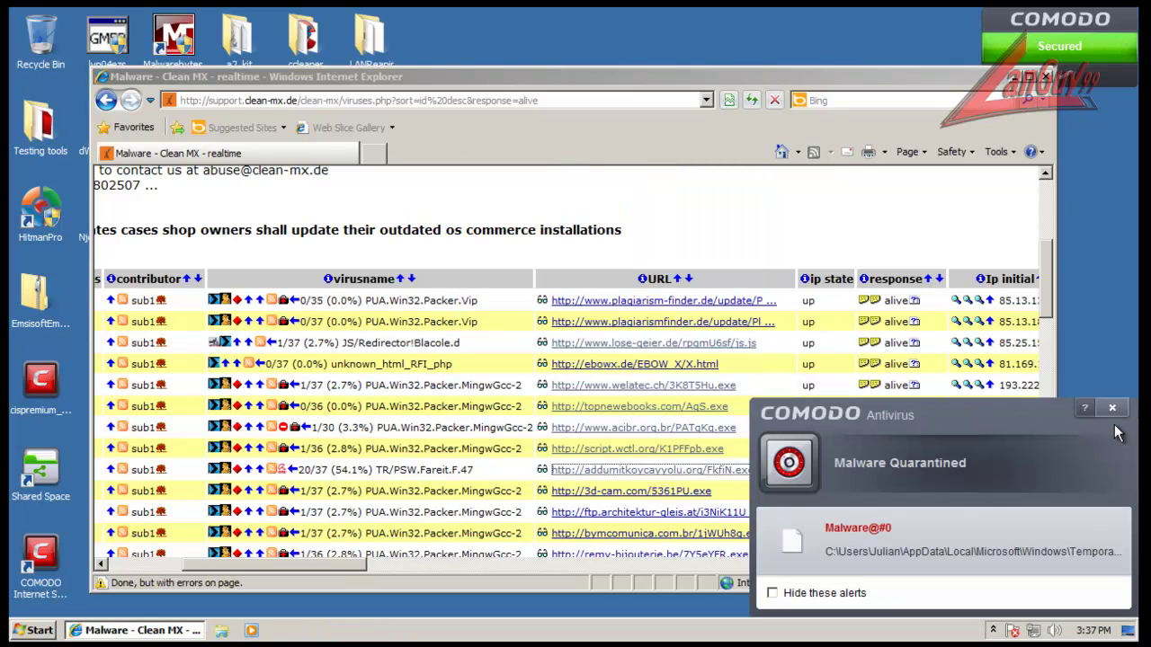
{"action": "left_click", "coordinate": [1112, 407]}
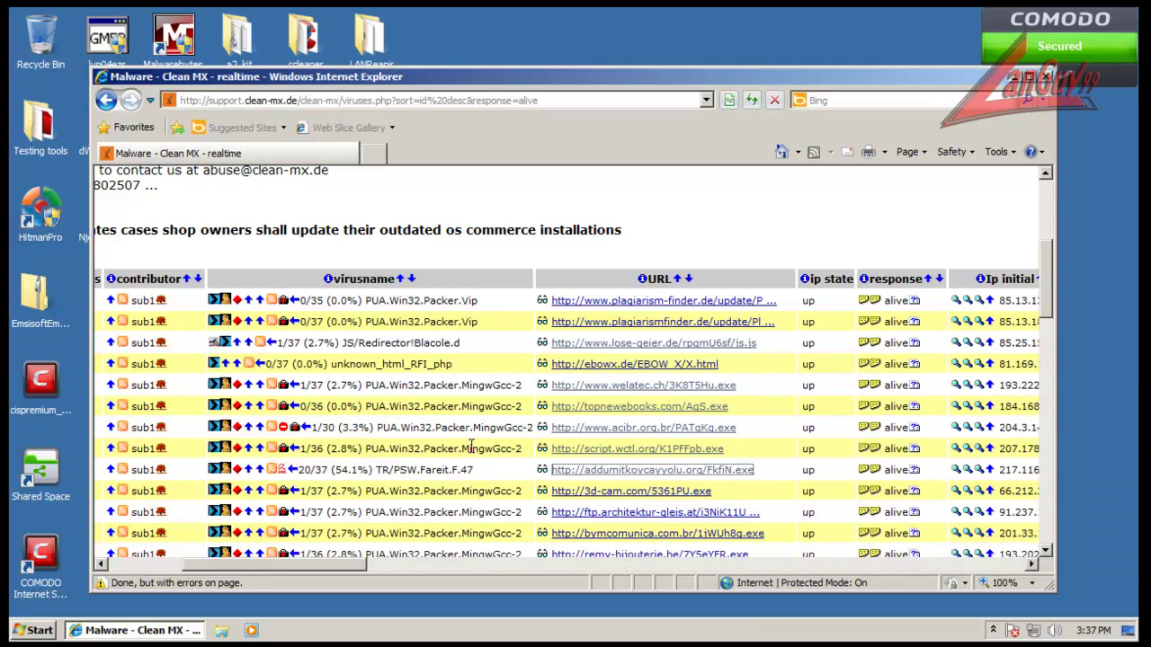
Step: Run XKZW.exe (isolated) and save tCwhp.exe (quarantined), then close Internet Explorer
{"action": "scroll", "coordinate": [693, 467], "scroll_direction": "down", "scroll_amount": 4}
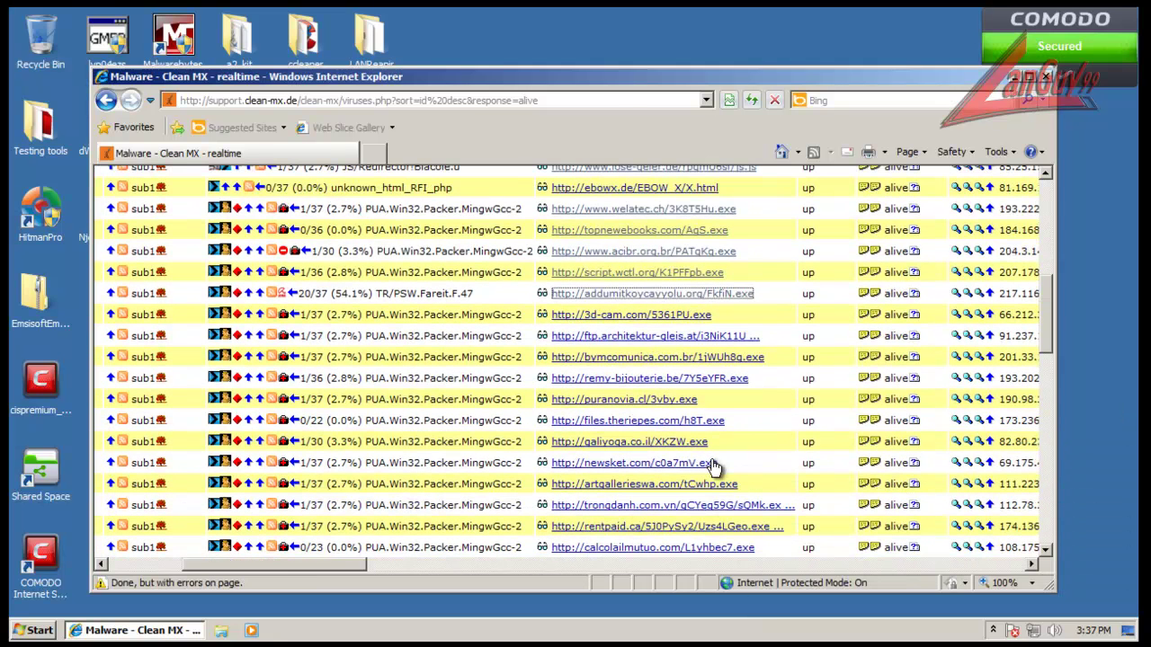
{"action": "left_click", "coordinate": [654, 443]}
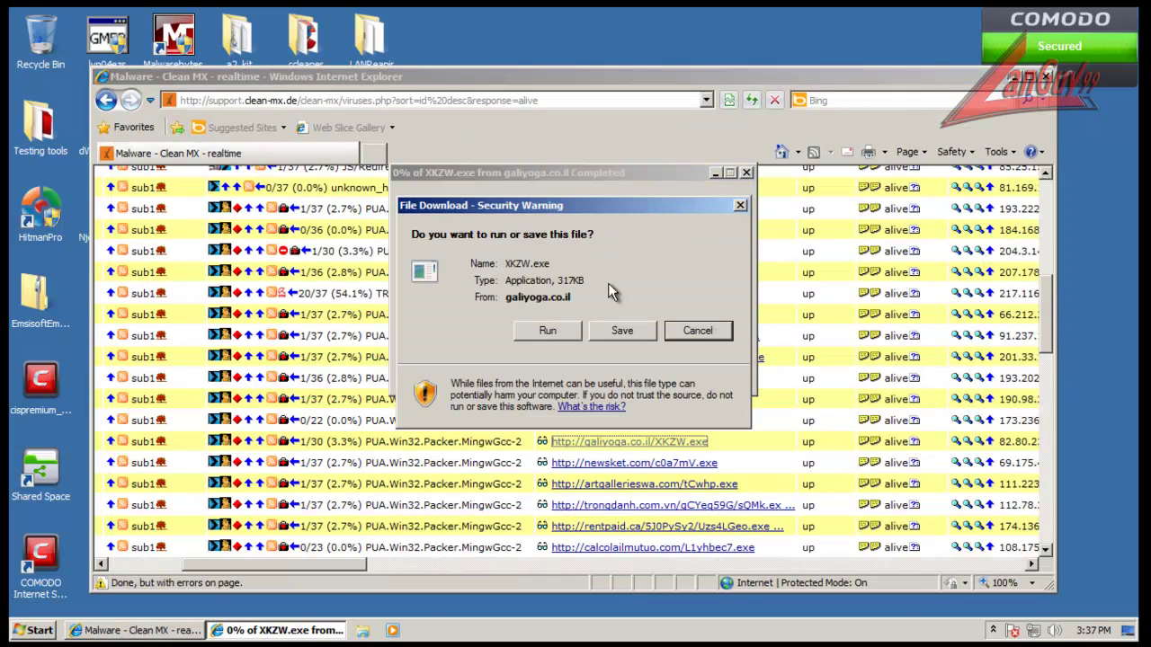
{"action": "left_click", "coordinate": [571, 321]}
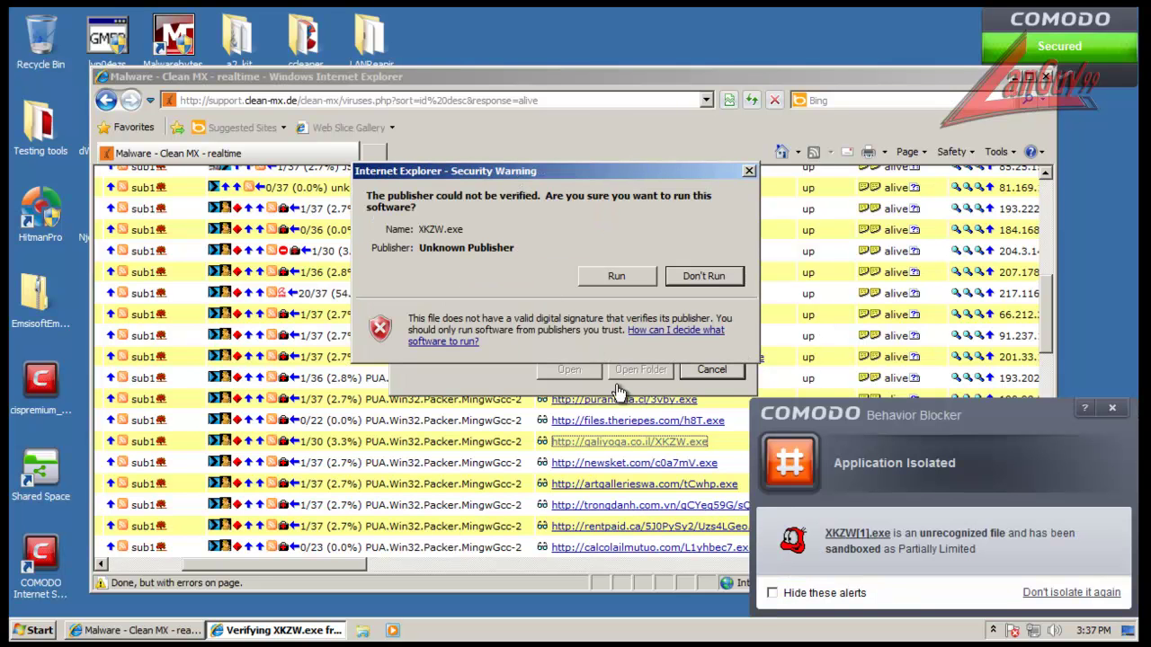
{"action": "left_click", "coordinate": [615, 279]}
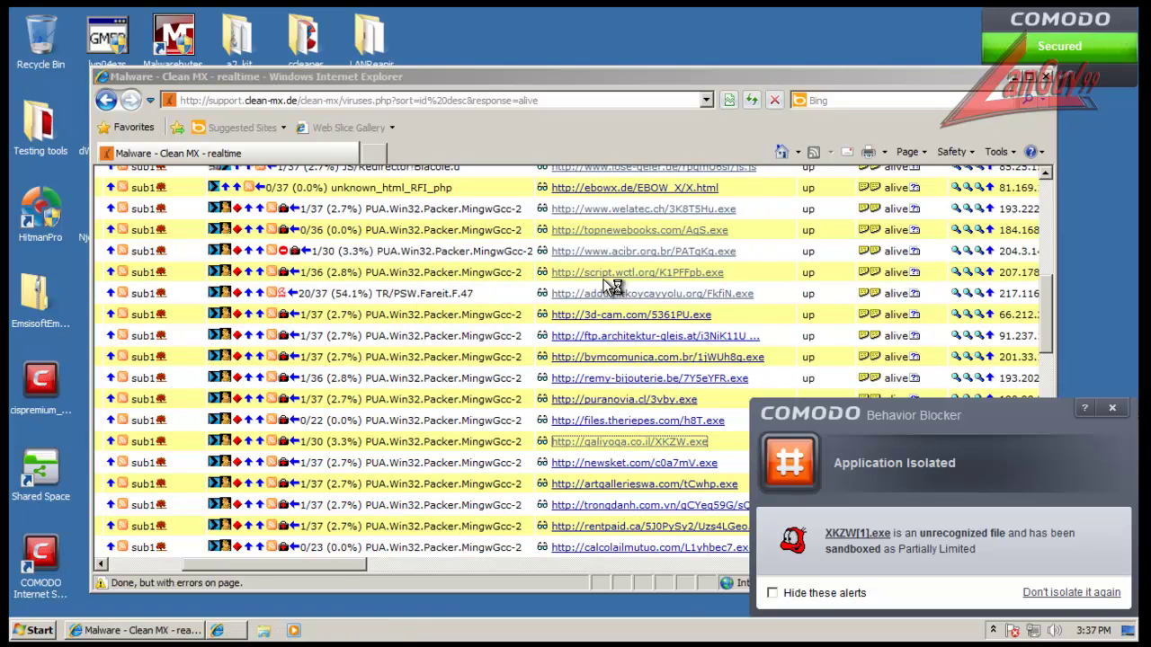
{"action": "left_click", "coordinate": [1112, 408]}
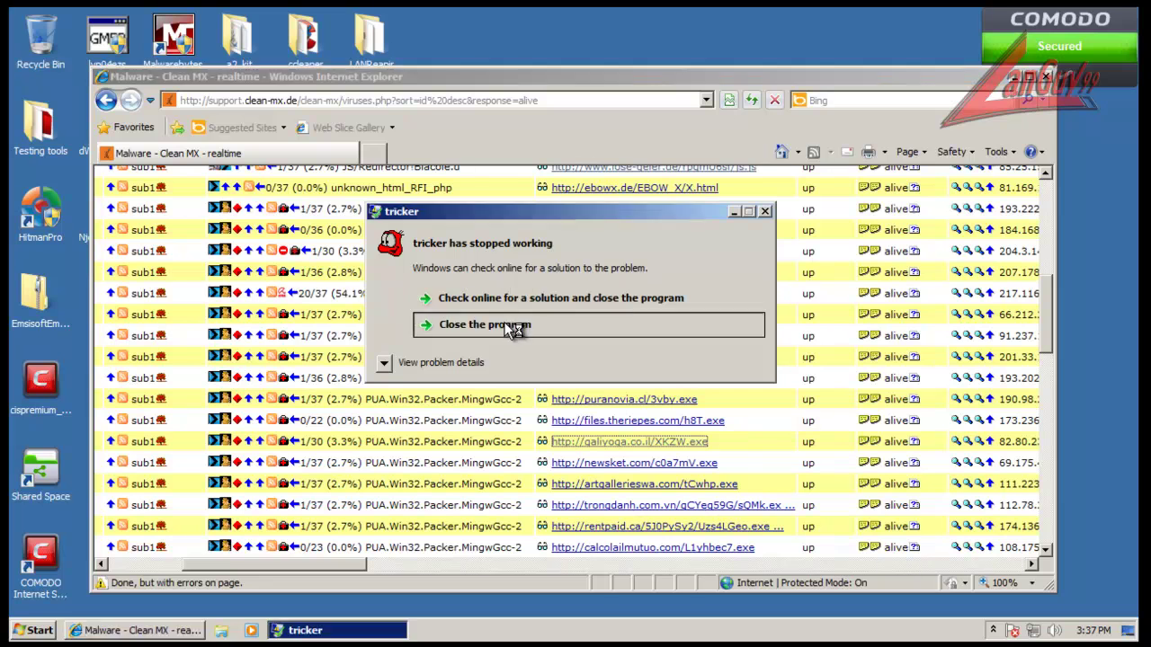
{"action": "left_click", "coordinate": [510, 325]}
{"action": "left_click", "coordinate": [716, 480]}
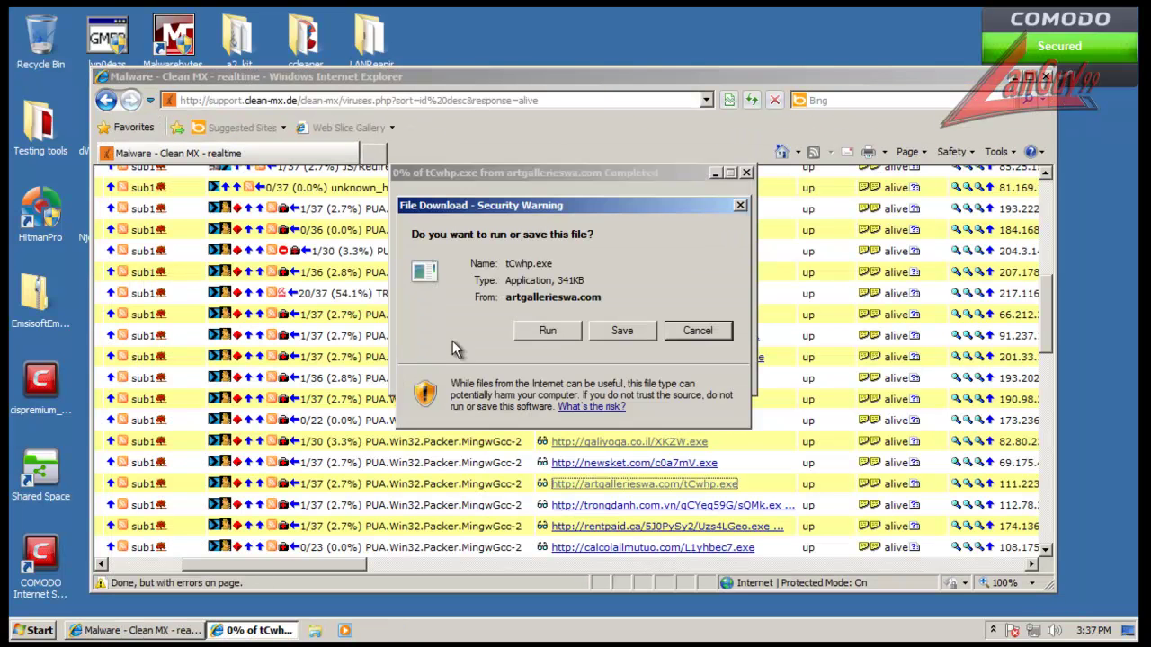
{"action": "left_click", "coordinate": [621, 330]}
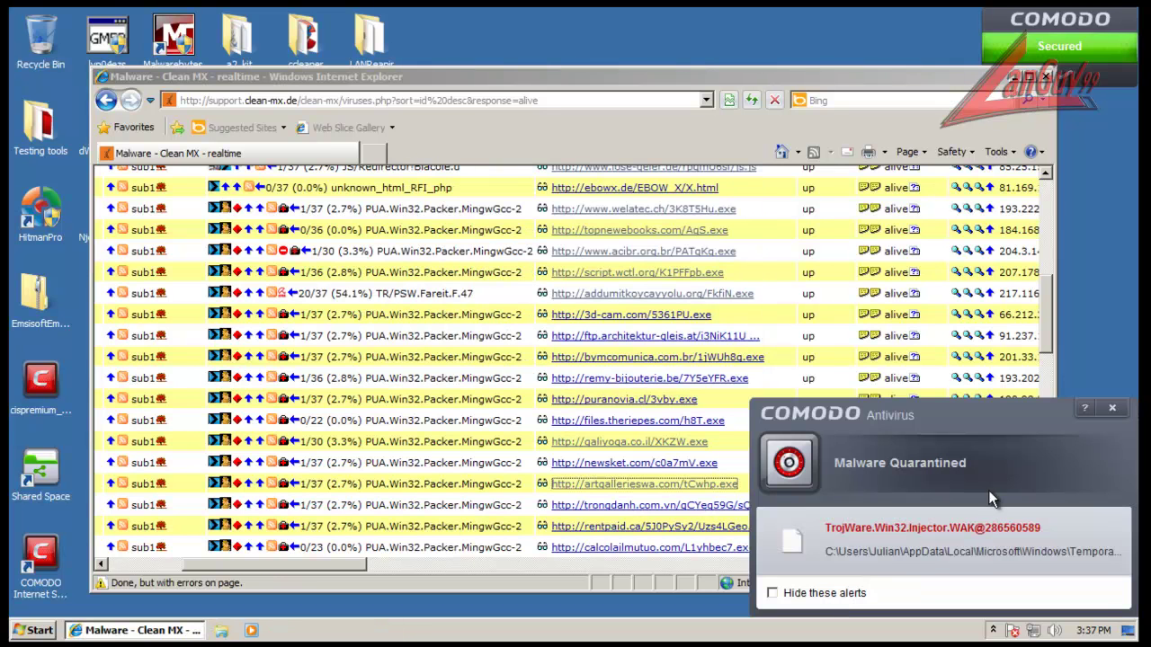
{"action": "left_click", "coordinate": [1112, 408]}
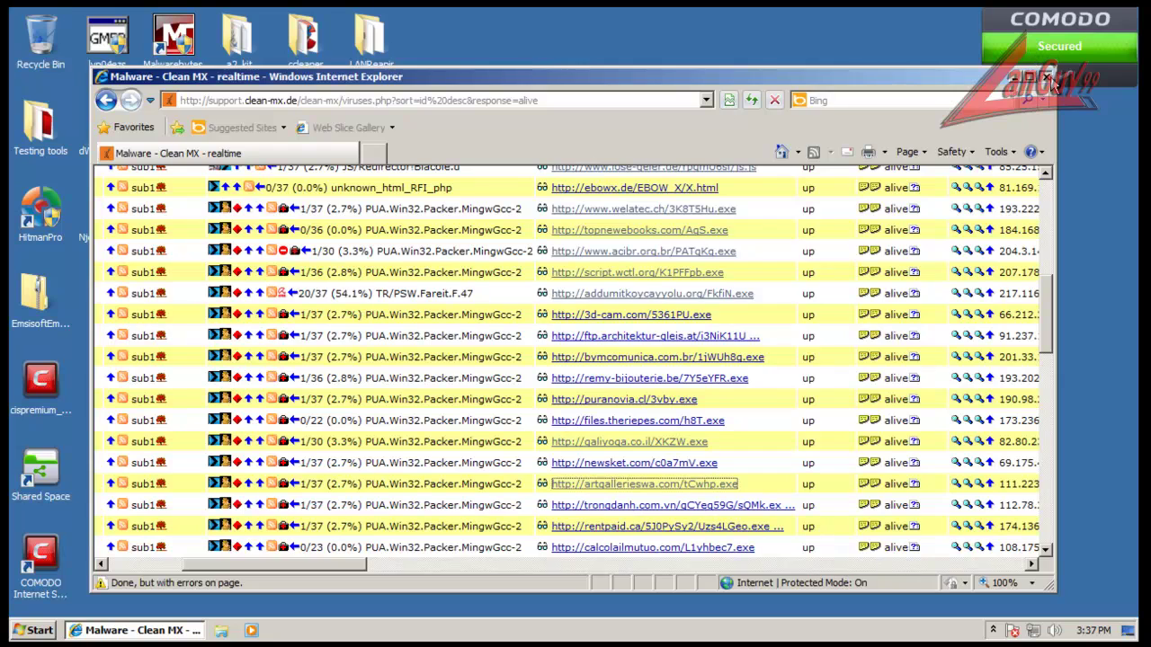
{"action": "left_click", "coordinate": [1045, 76]}
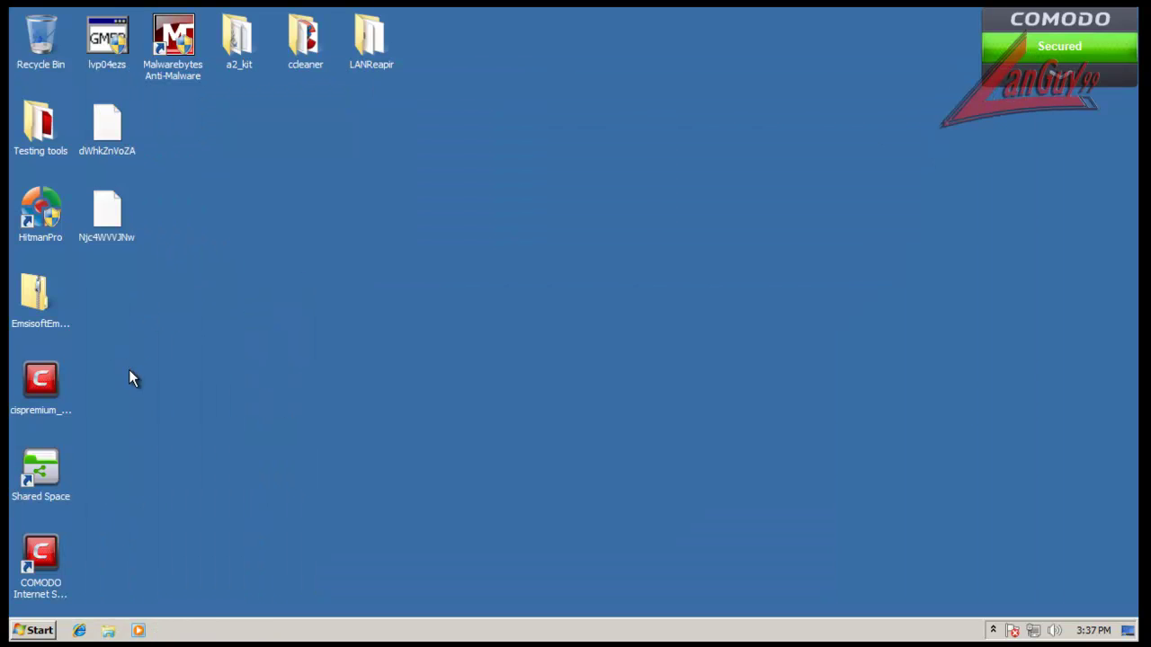
Step: Open COMODO Advanced Settings from the tray and go to File Rating > Unrecognized Files
{"action": "left_click", "coordinate": [994, 631]}
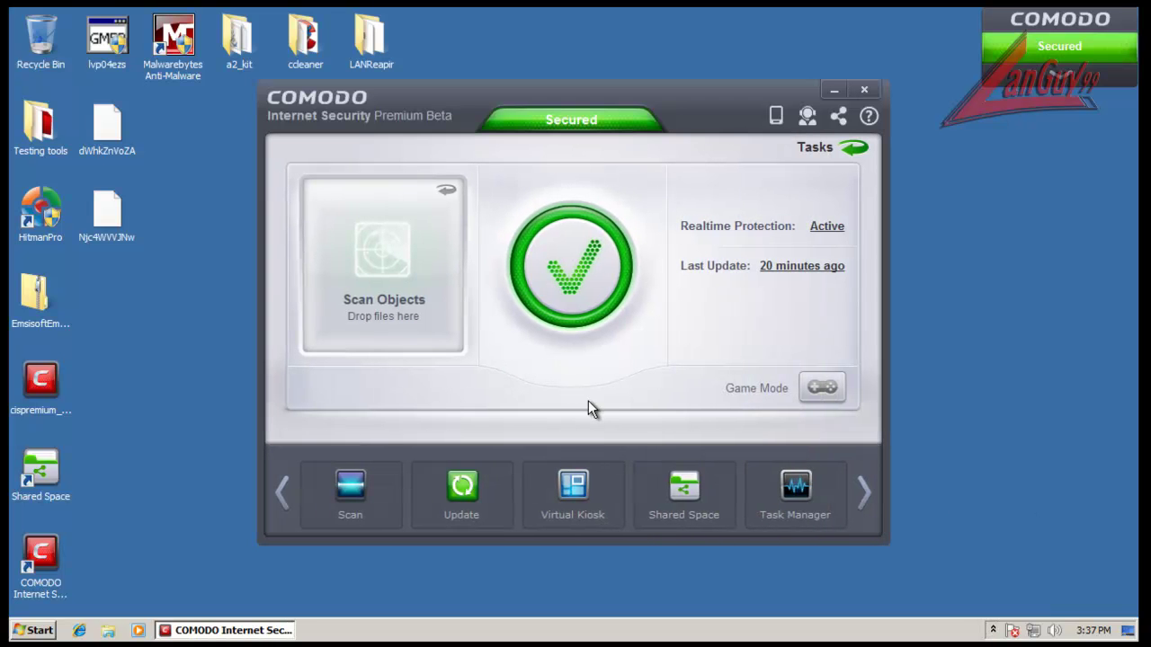
{"action": "left_click", "coordinate": [853, 151]}
{"action": "left_click", "coordinate": [348, 485]}
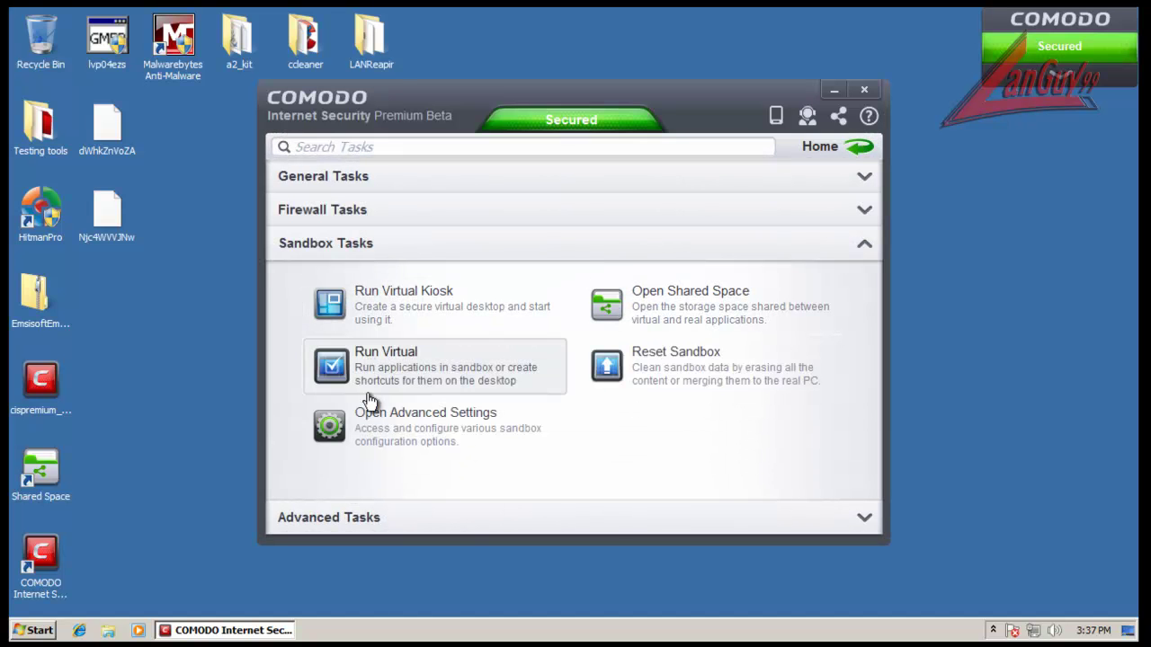
{"action": "left_click", "coordinate": [452, 437]}
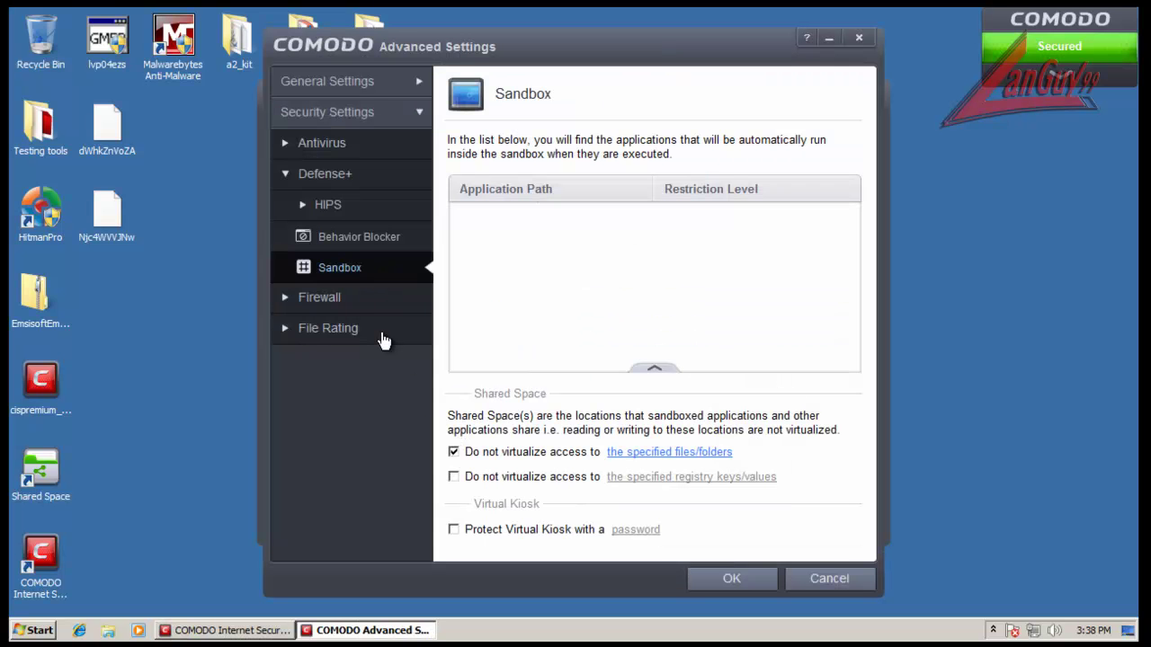
{"action": "left_click", "coordinate": [347, 246]}
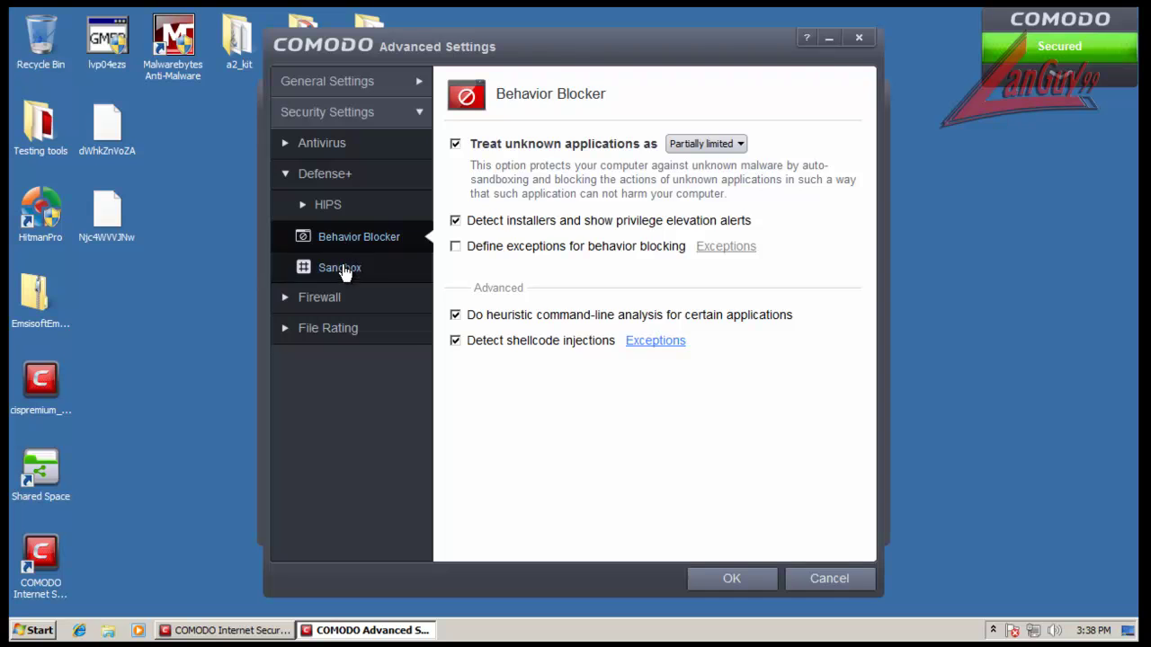
{"action": "left_click", "coordinate": [347, 267]}
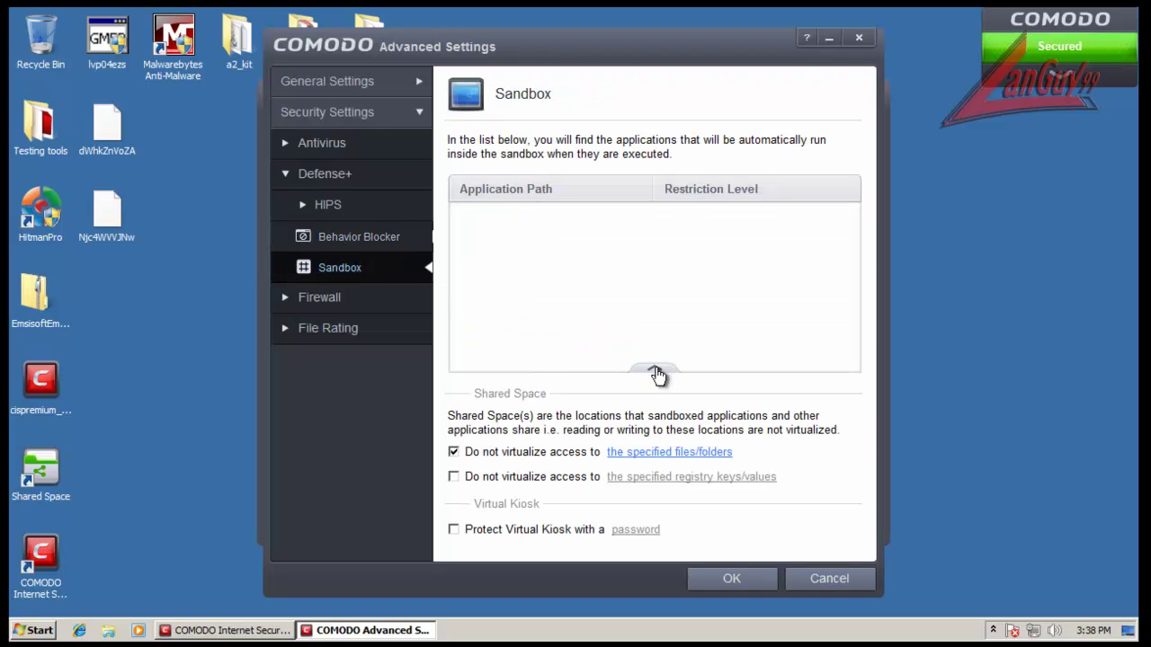
{"action": "left_click", "coordinate": [328, 204]}
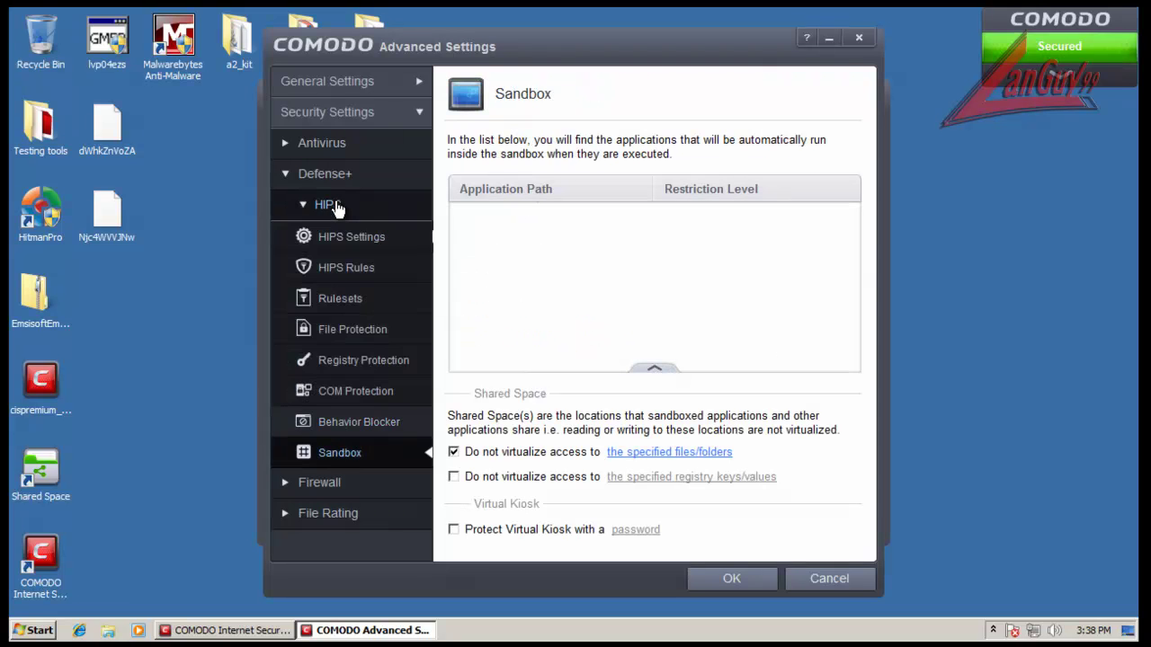
{"action": "left_click", "coordinate": [354, 513]}
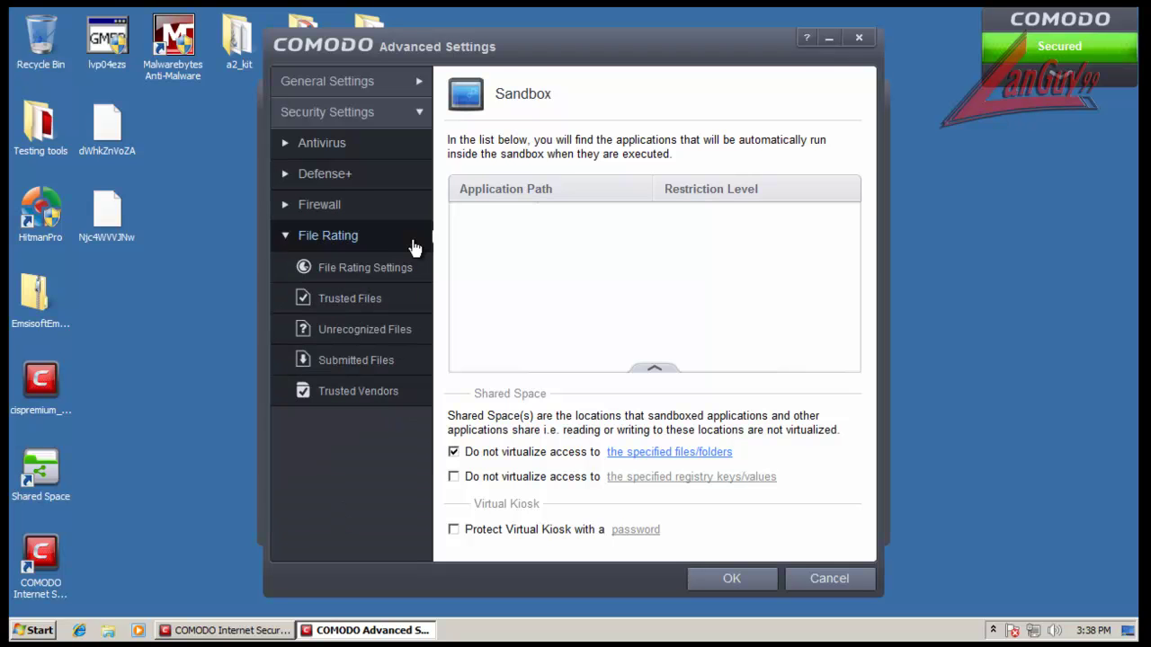
{"action": "left_click", "coordinate": [367, 331]}
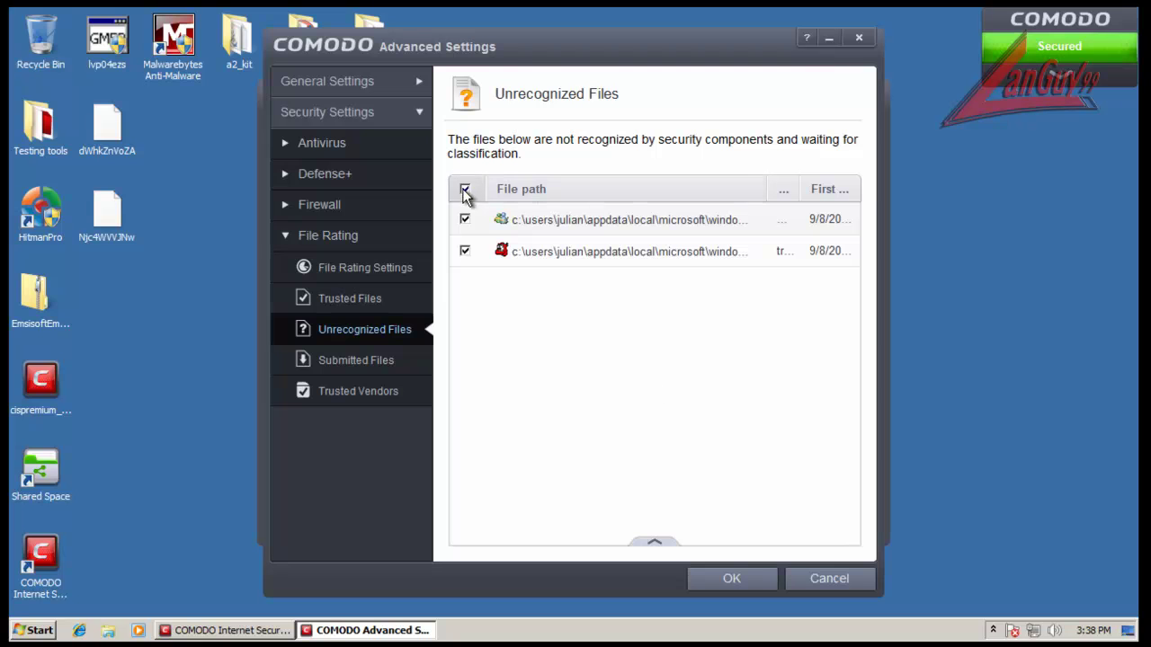
Step: Run an online lookup on the two unrecognized files and read their Unknown verdicts
{"action": "left_click", "coordinate": [655, 547]}
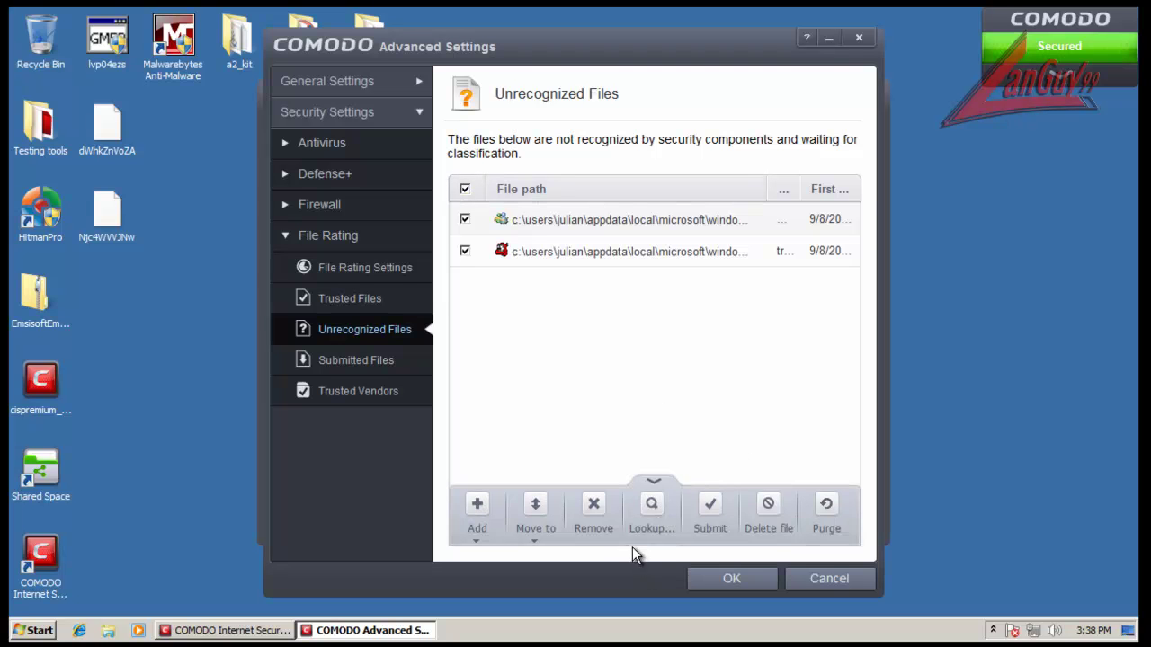
{"action": "left_click", "coordinate": [643, 510]}
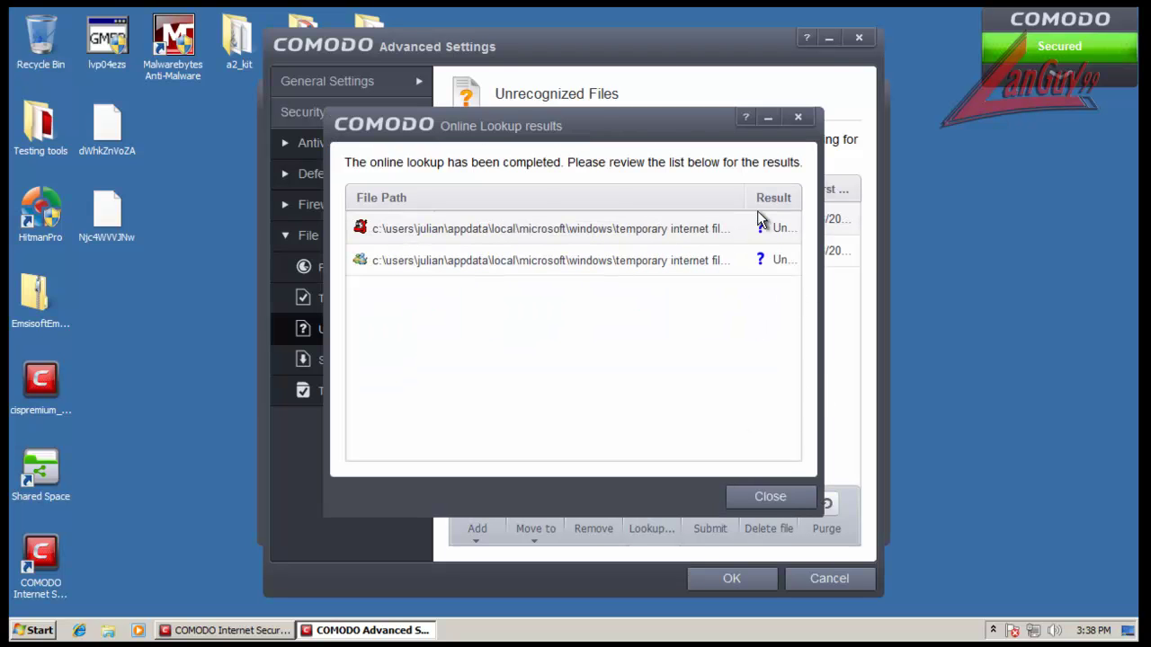
{"action": "left_click_drag", "start_coordinate": [746, 198], "coordinate": [698, 198]}
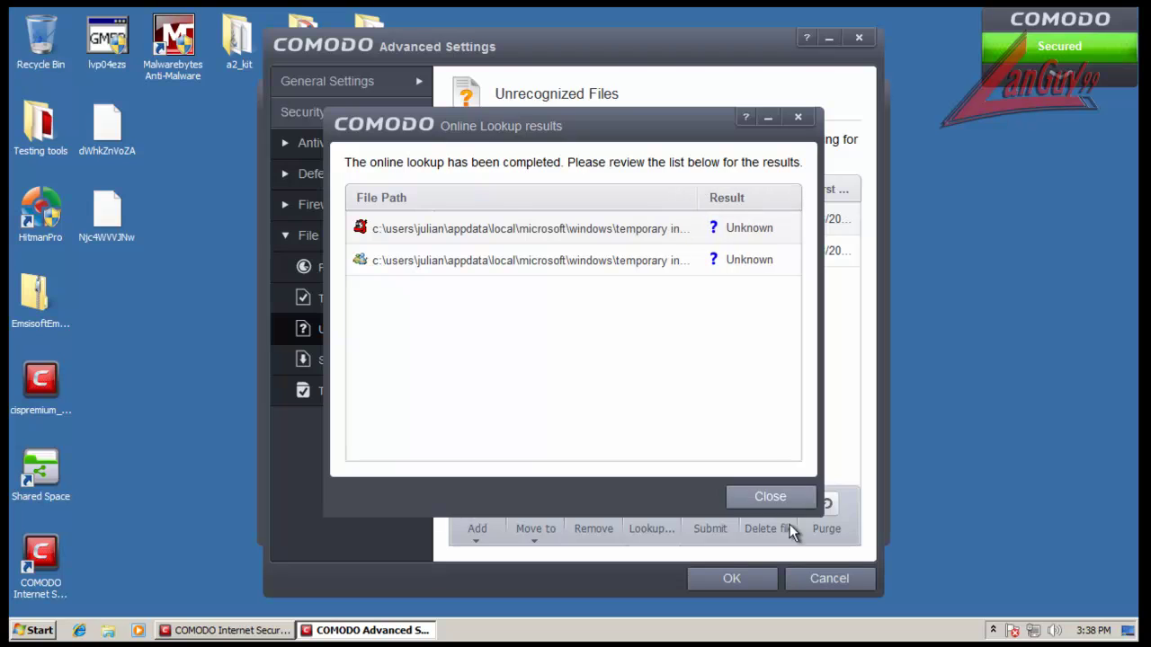
{"action": "left_click", "coordinate": [770, 497]}
{"action": "left_click", "coordinate": [709, 510]}
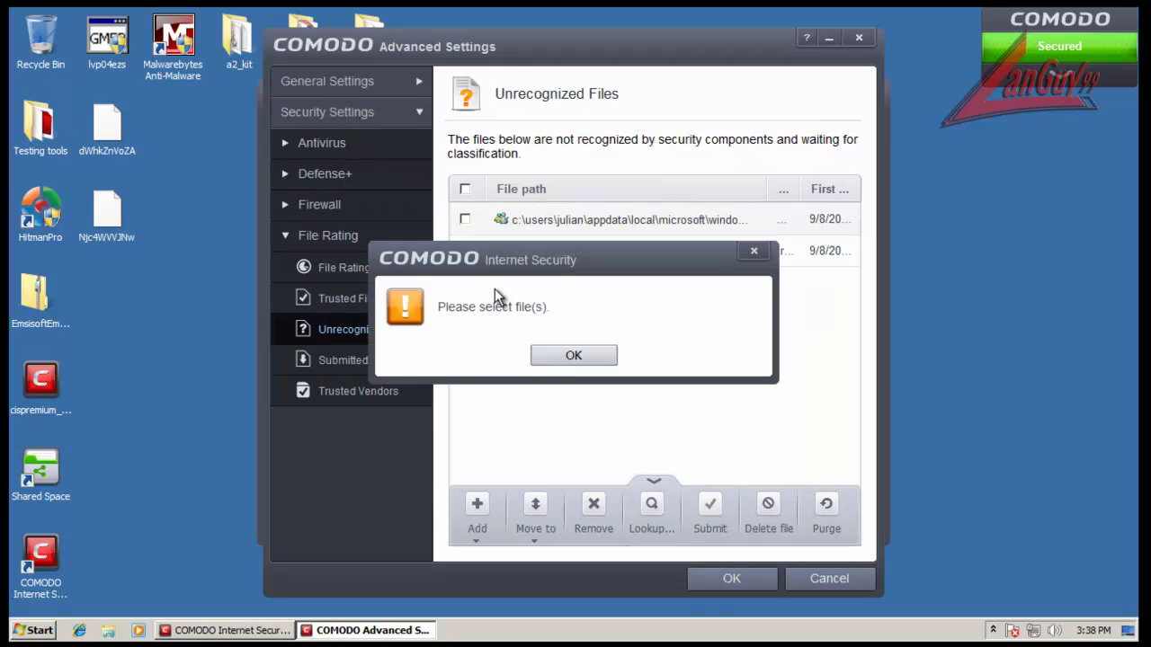
{"action": "left_click", "coordinate": [572, 357]}
Step: Select all files, submit them for analysis, and delete them from the list
{"action": "left_click", "coordinate": [464, 189]}
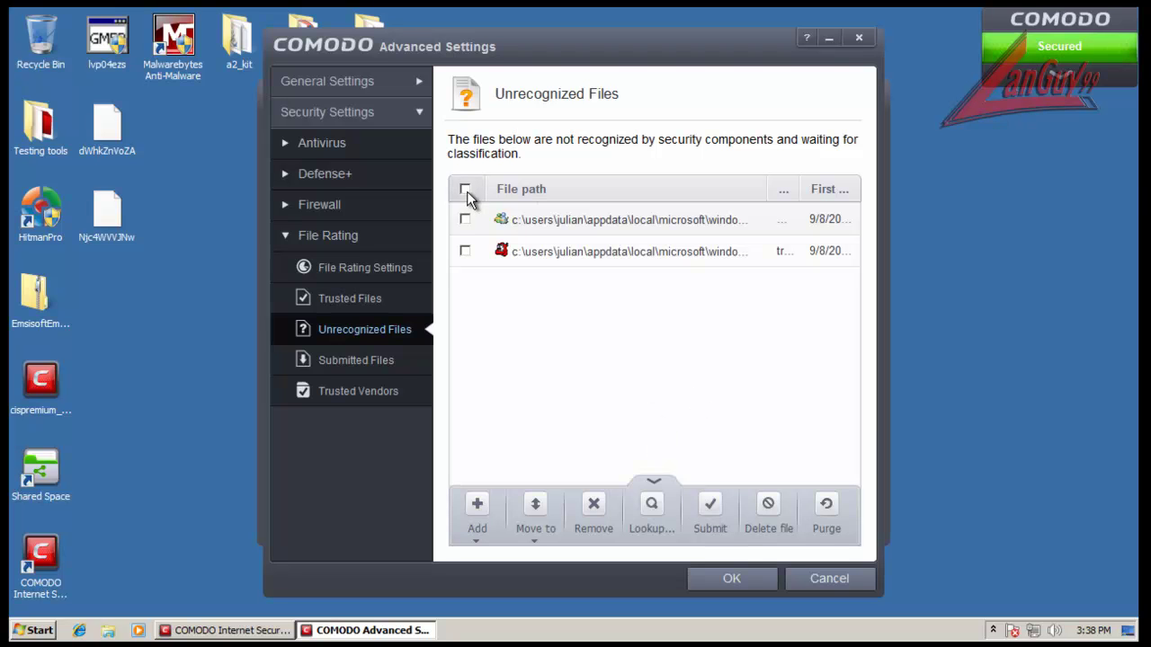
{"action": "left_click", "coordinate": [716, 532]}
{"action": "left_click", "coordinate": [768, 524]}
{"action": "left_click", "coordinate": [551, 361]}
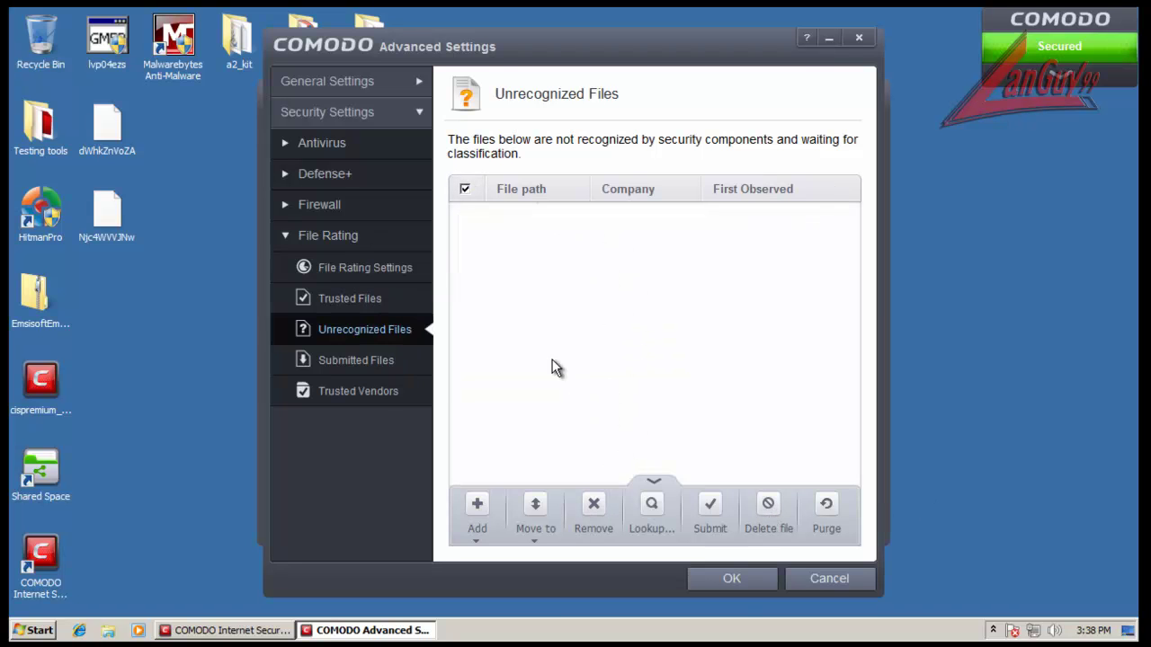
Step: Look over the submitted and trusted file lists, then close Advanced Settings and the main window
{"action": "left_click", "coordinate": [369, 363]}
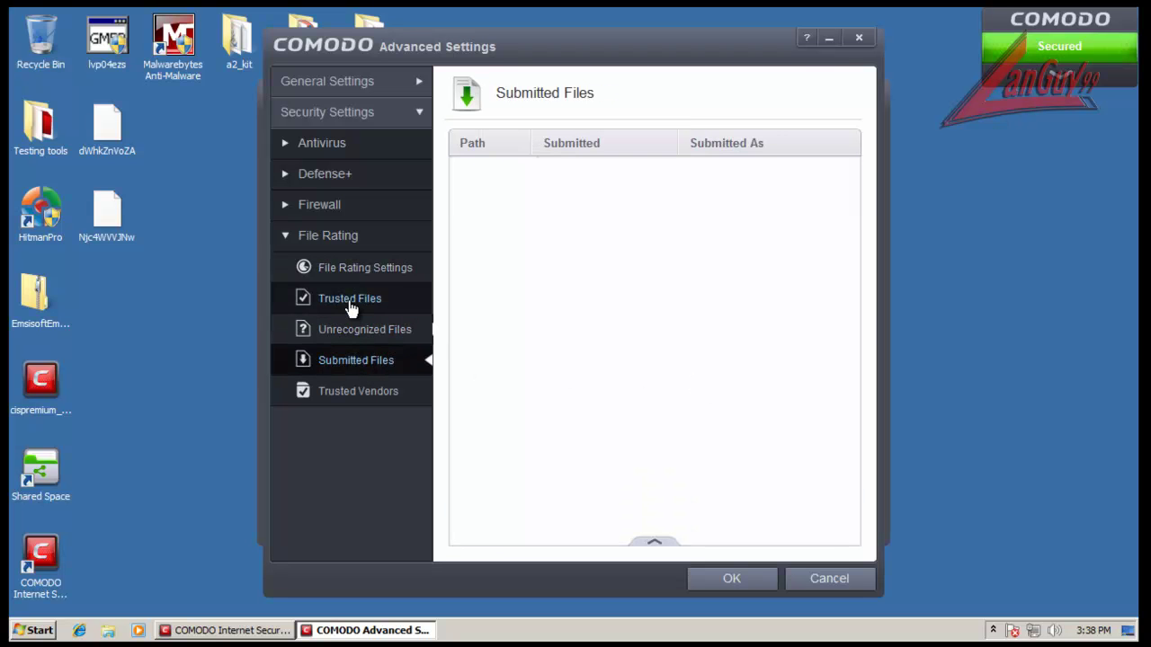
{"action": "left_click", "coordinate": [351, 333]}
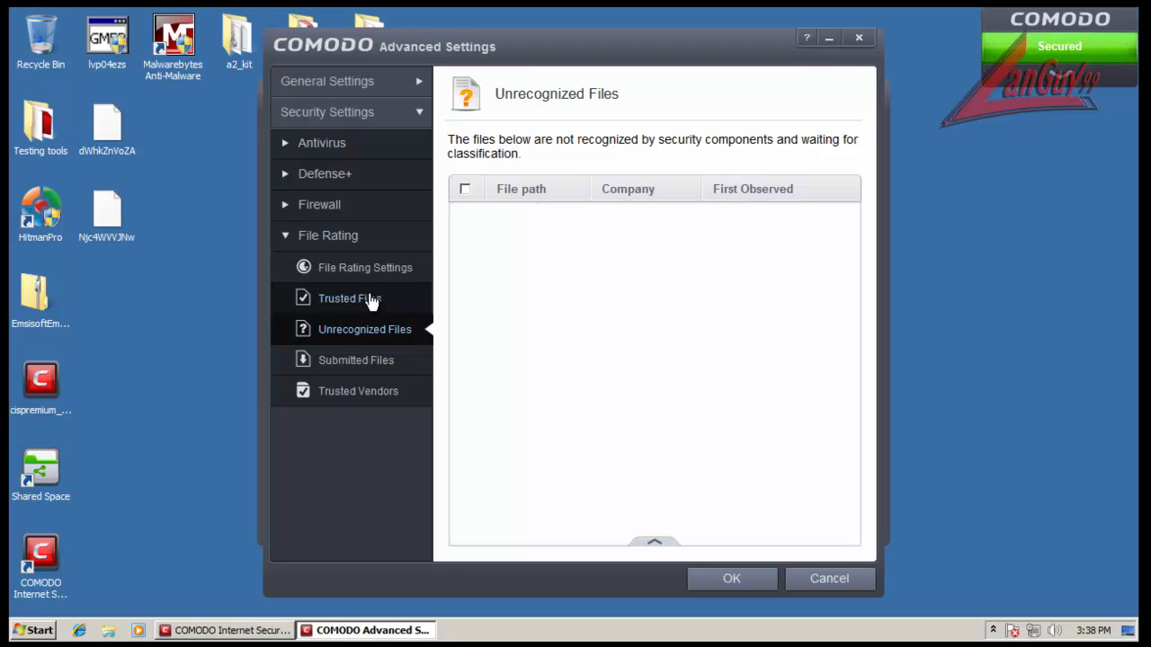
{"action": "left_click", "coordinate": [370, 300]}
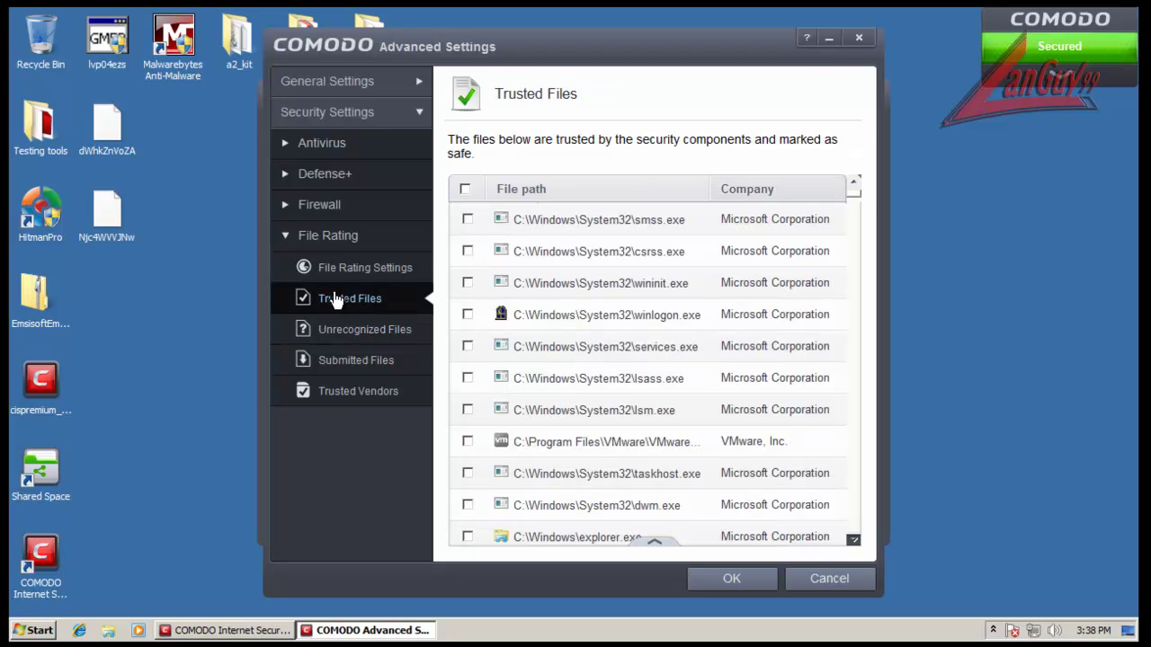
{"action": "left_click", "coordinate": [374, 272]}
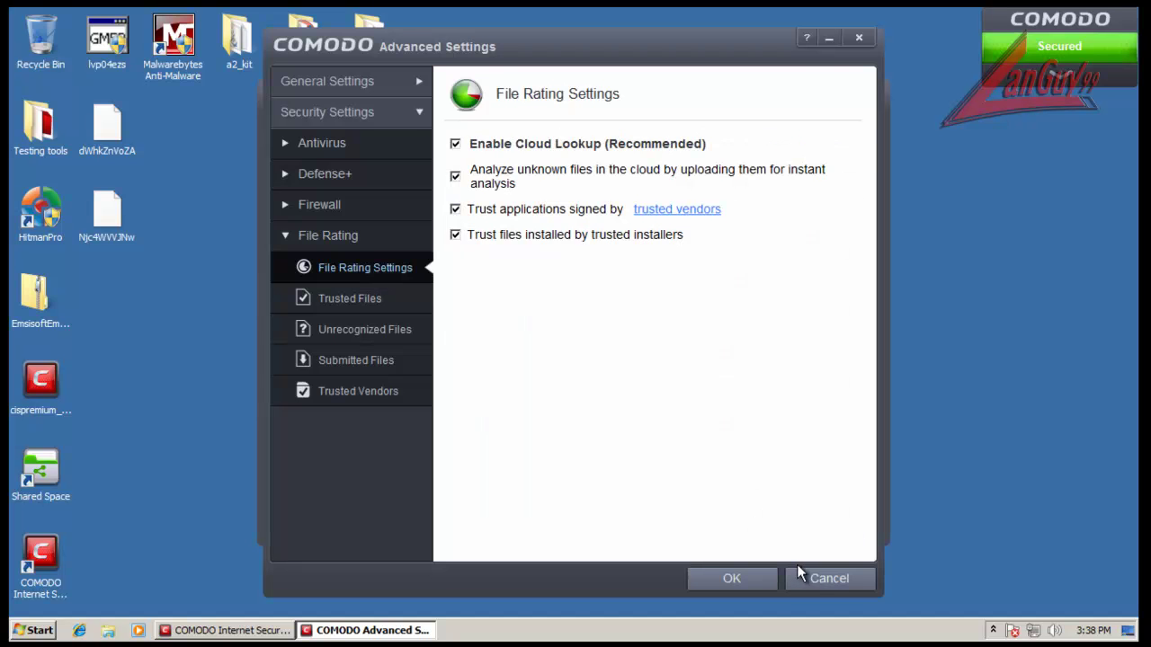
{"action": "left_click", "coordinate": [814, 580]}
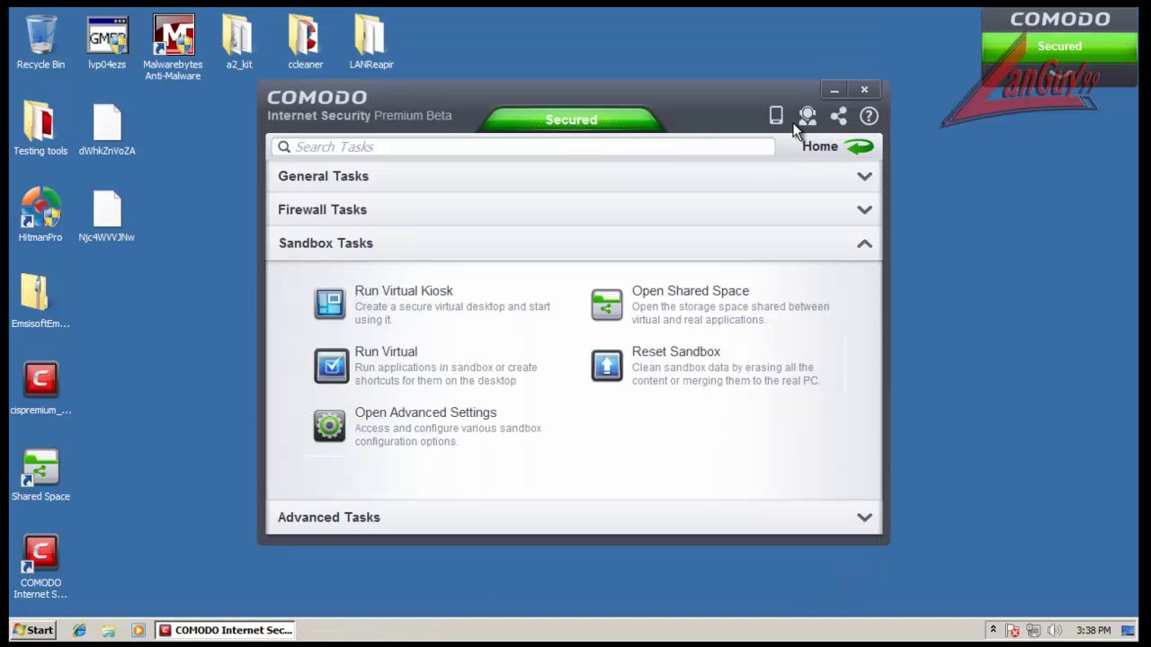
{"action": "left_click", "coordinate": [865, 93]}
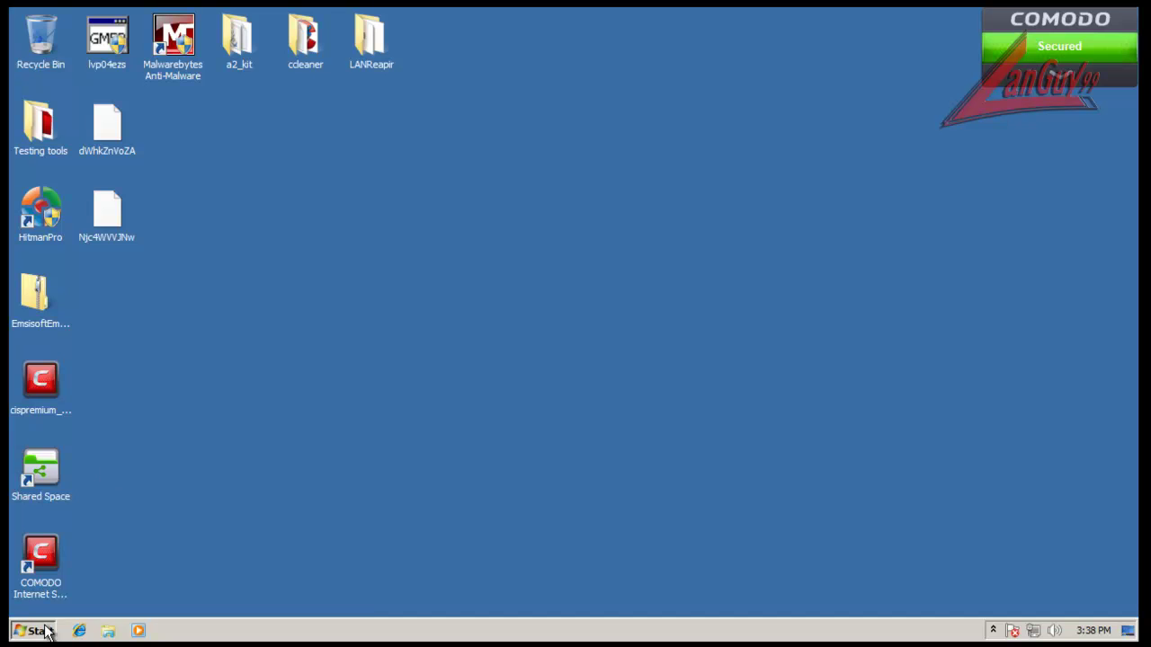
Step: Browse All Programs and Internet Explorer's taskbar jump list for shortcut options
{"action": "left_click", "coordinate": [47, 631]}
{"action": "left_click", "coordinate": [98, 570]}
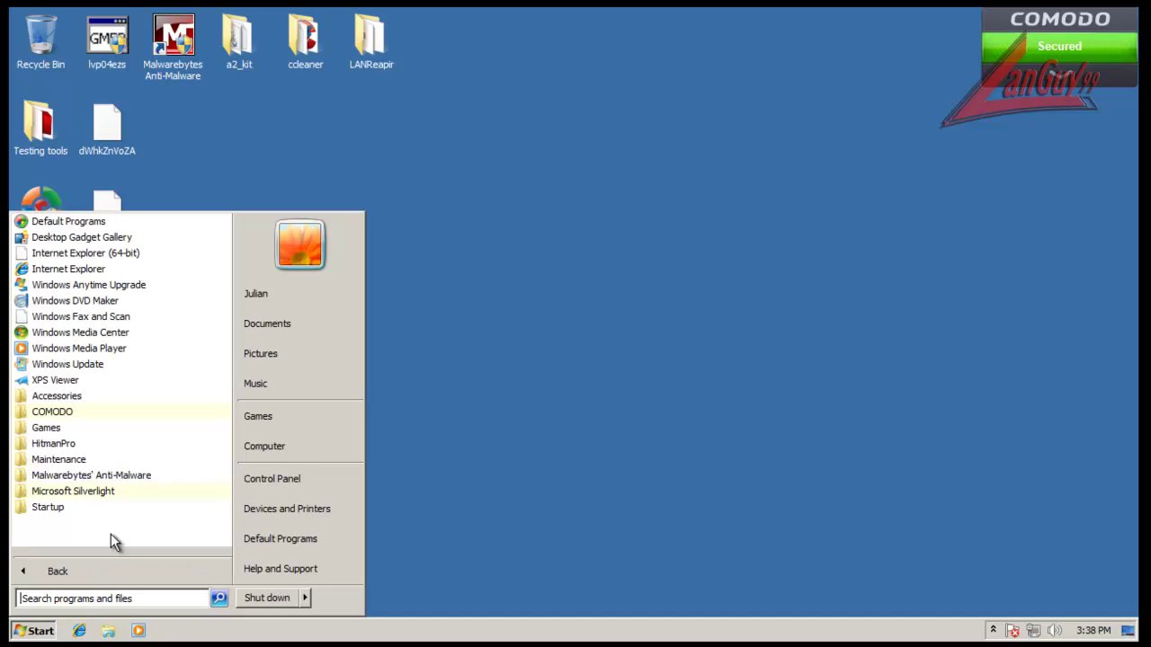
{"action": "left_click", "coordinate": [107, 416]}
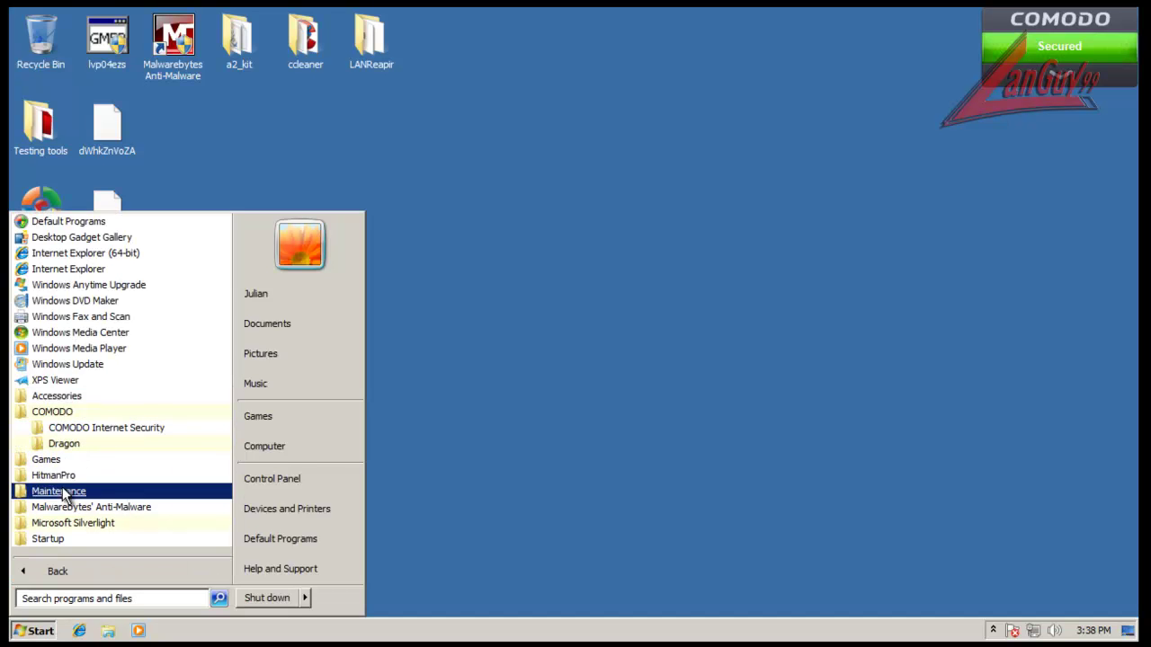
{"action": "left_click", "coordinate": [489, 297]}
{"action": "right_click", "coordinate": [83, 630]}
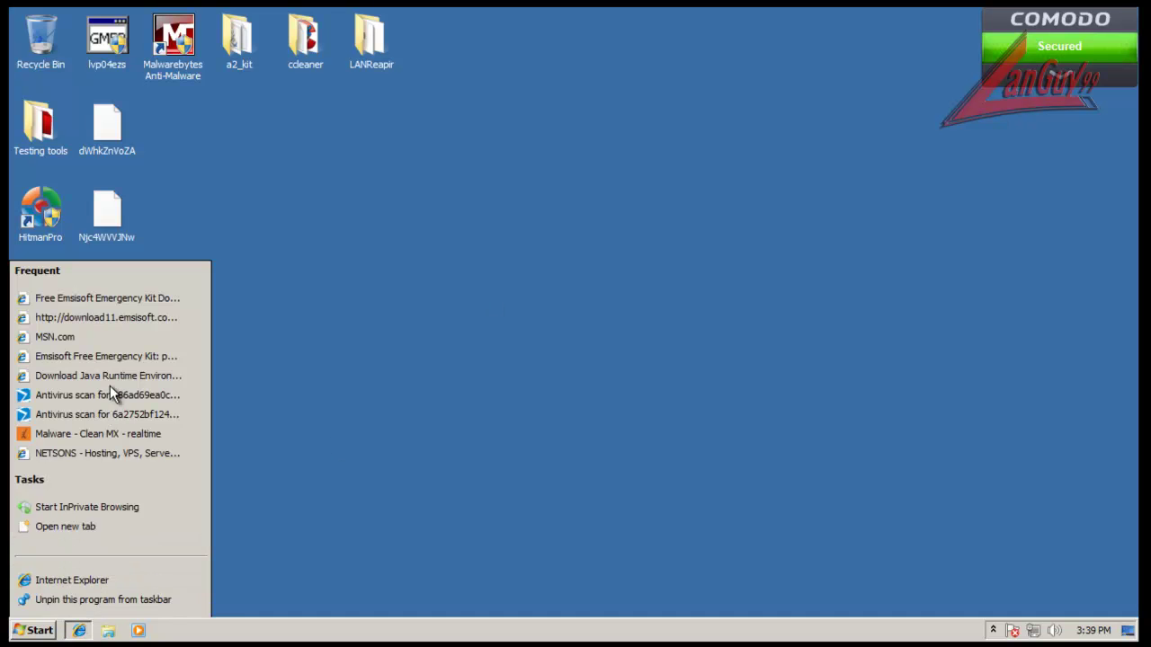
{"action": "left_click", "coordinate": [383, 401]}
{"action": "right_click", "coordinate": [79, 631]}
{"action": "right_click", "coordinate": [153, 584]}
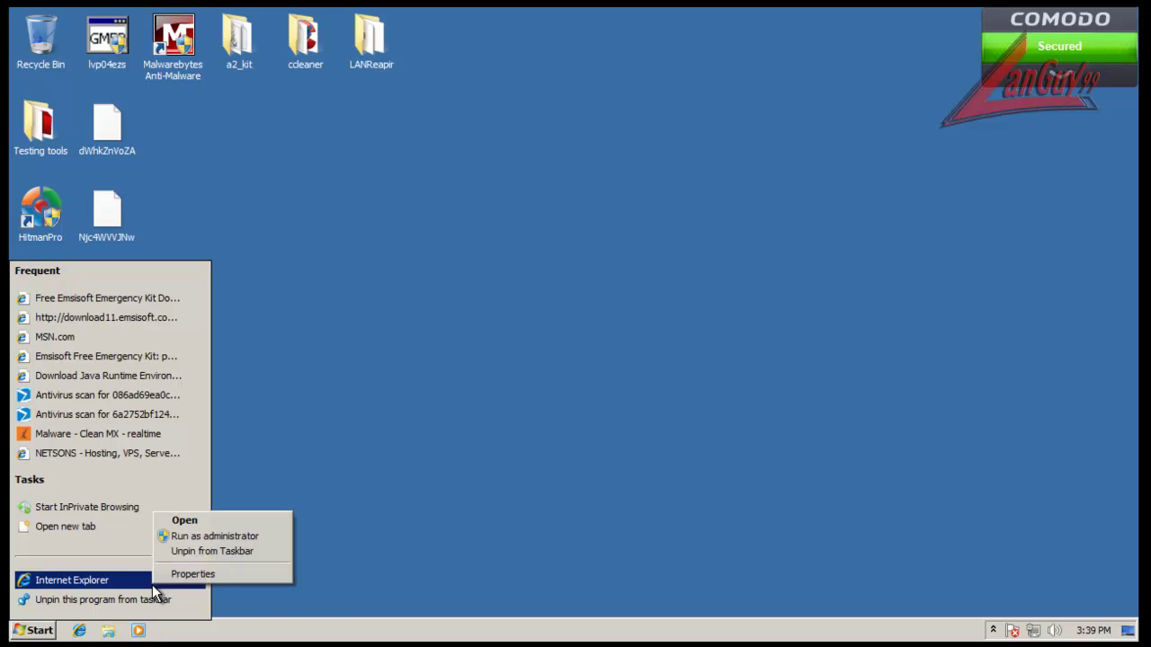
{"action": "left_click", "coordinate": [405, 453]}
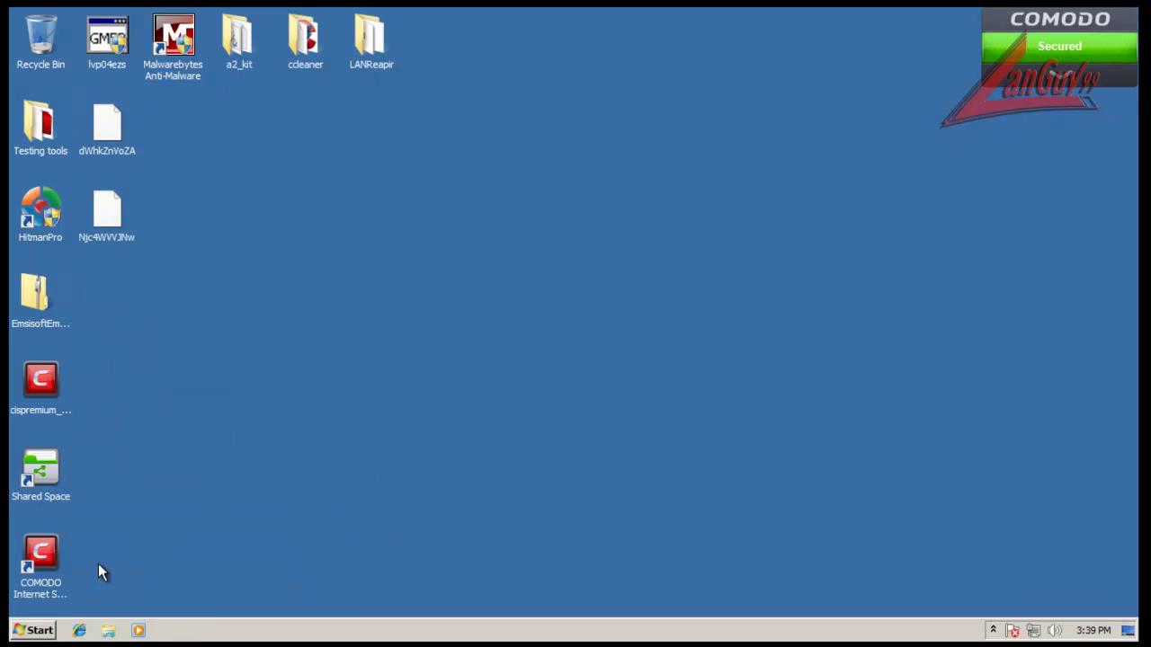
Step: Send Internet Explorer to the desktop as a shortcut from All Programs and right-click the new icon
{"action": "left_click", "coordinate": [18, 633]}
{"action": "left_click", "coordinate": [123, 570]}
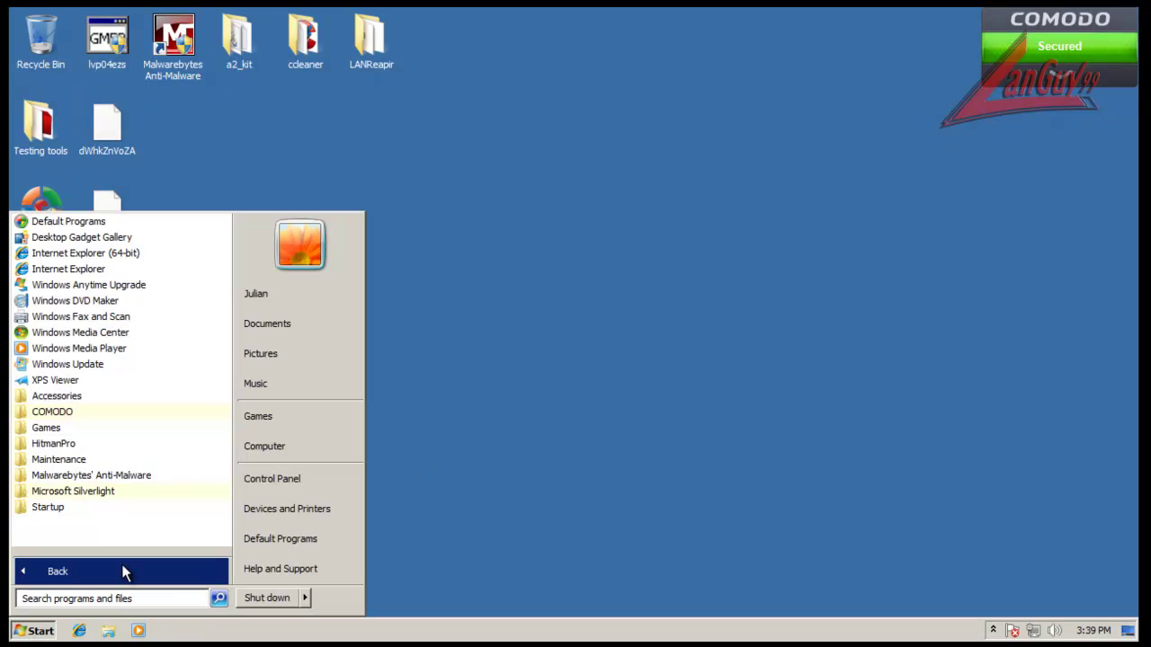
{"action": "right_click", "coordinate": [84, 274]}
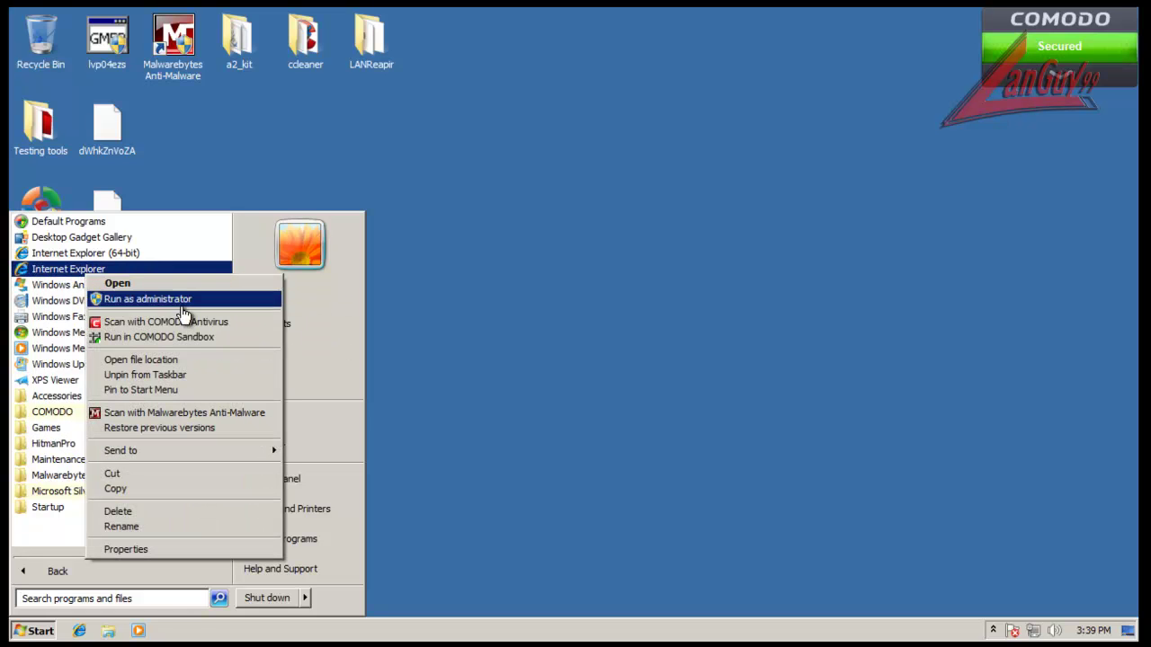
{"action": "mouse_move", "coordinate": [224, 451]}
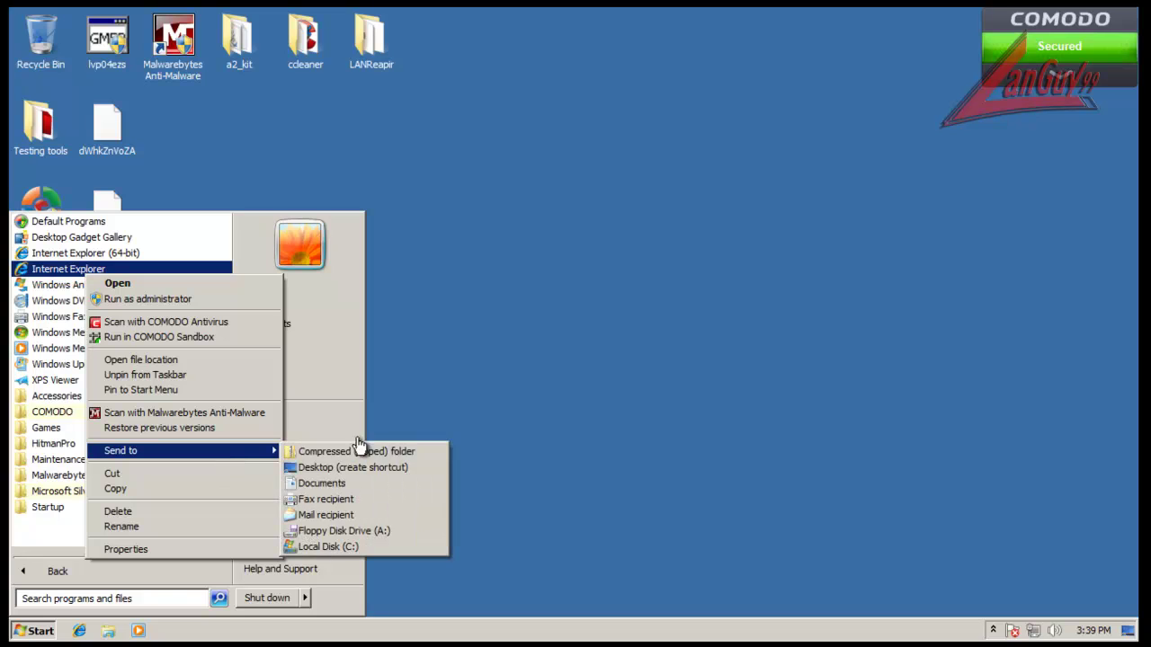
{"action": "left_click", "coordinate": [359, 467]}
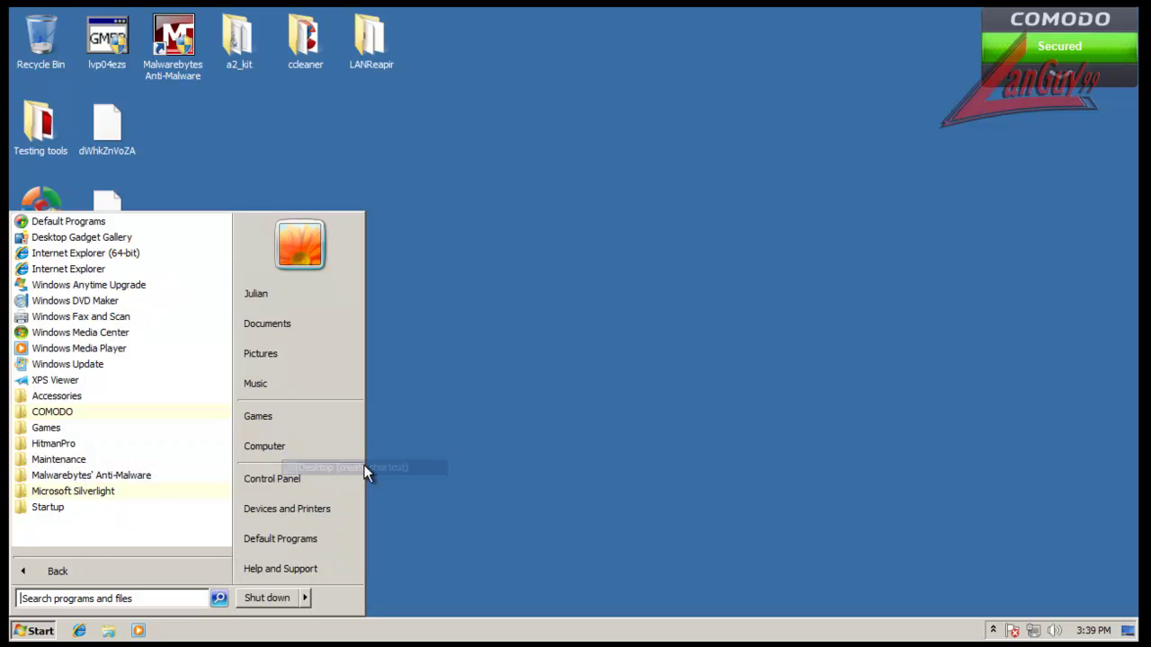
{"action": "left_click", "coordinate": [266, 166]}
{"action": "right_click", "coordinate": [99, 292]}
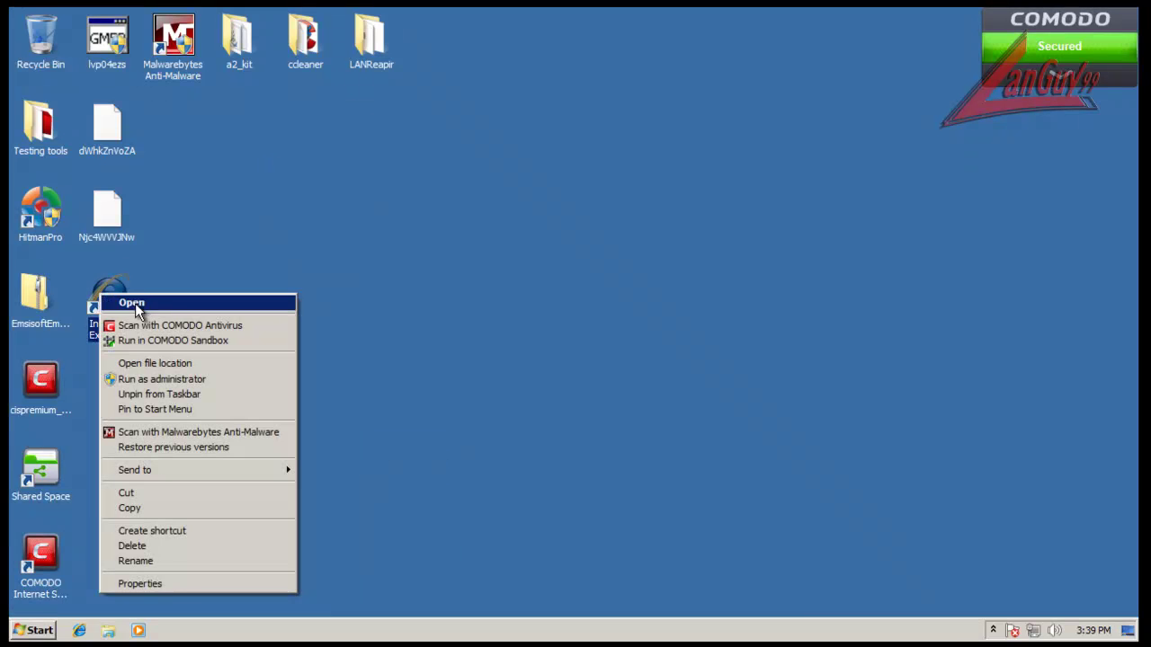
Step: Launch Internet Explorer in the COMODO sandbox and go to Google
{"action": "left_click", "coordinate": [251, 341]}
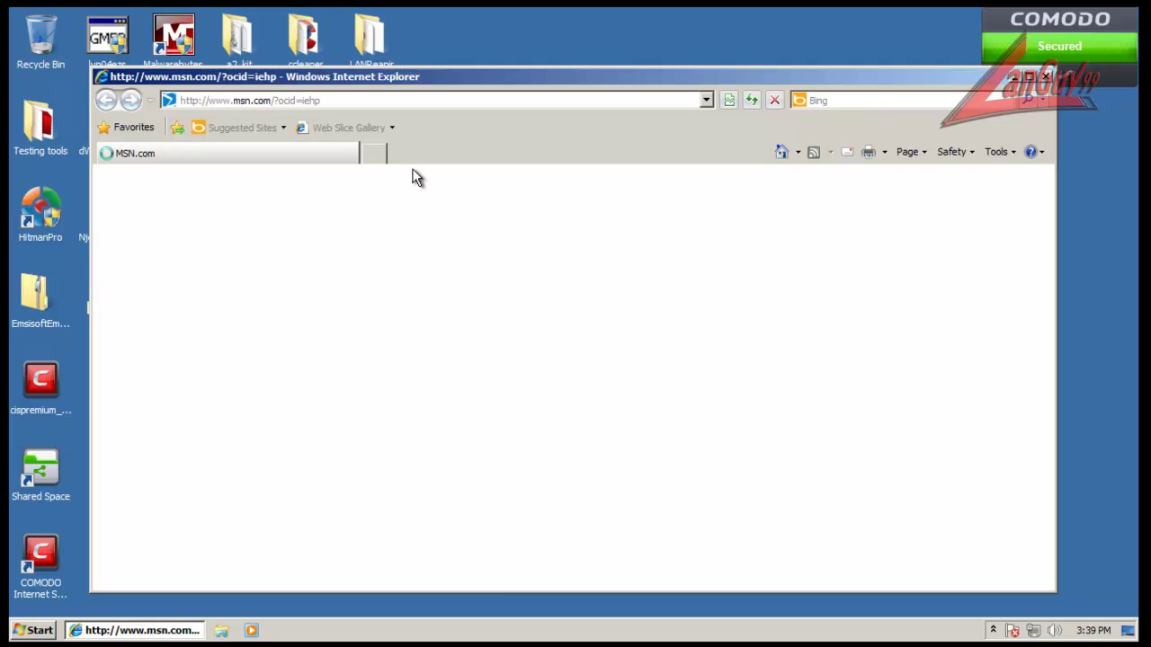
{"action": "left_click_drag", "start_coordinate": [421, 79], "coordinate": [469, 77]}
{"action": "left_click", "coordinate": [457, 97]}
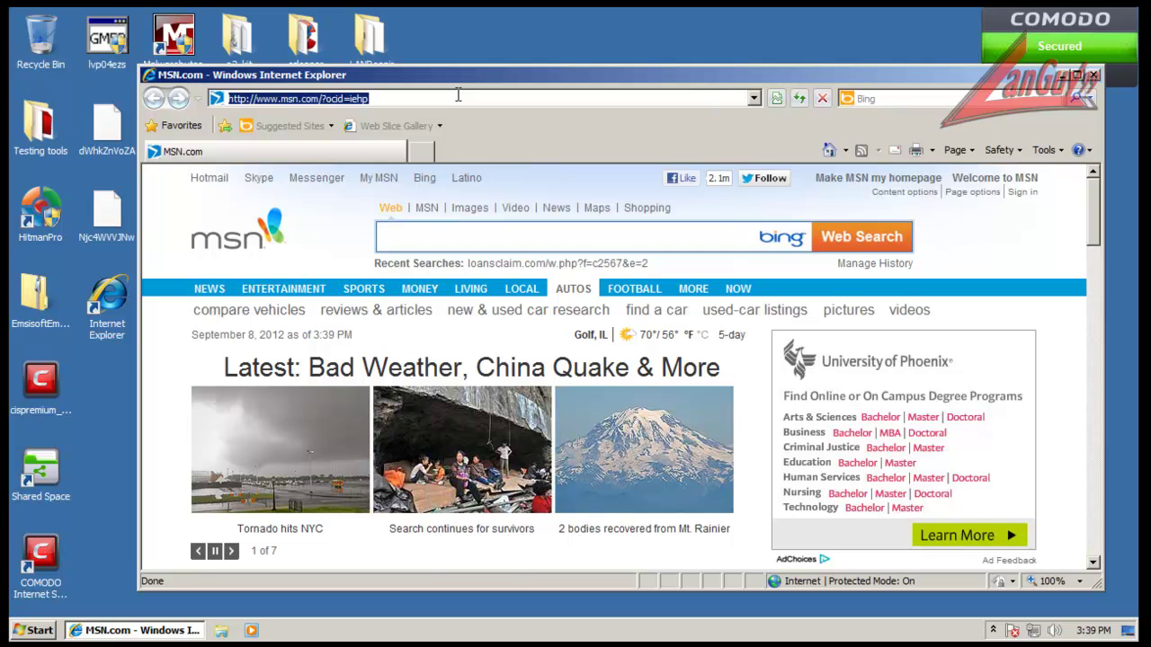
{"action": "type", "text": "test"}
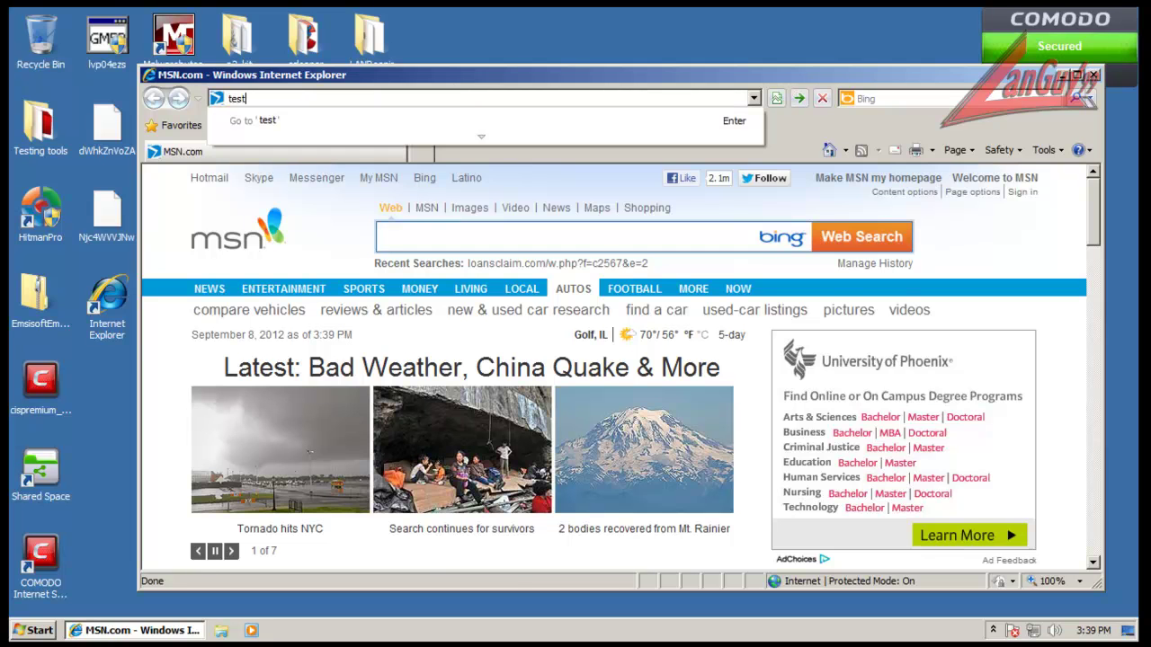
{"action": "key", "text": "BackSpace"}
{"action": "key", "text": "BackSpace"}
{"action": "key", "text": "BackSpace"}
{"action": "key", "text": "BackSpace"}
{"action": "type", "text": "goog"}
{"action": "key", "text": "Return"}
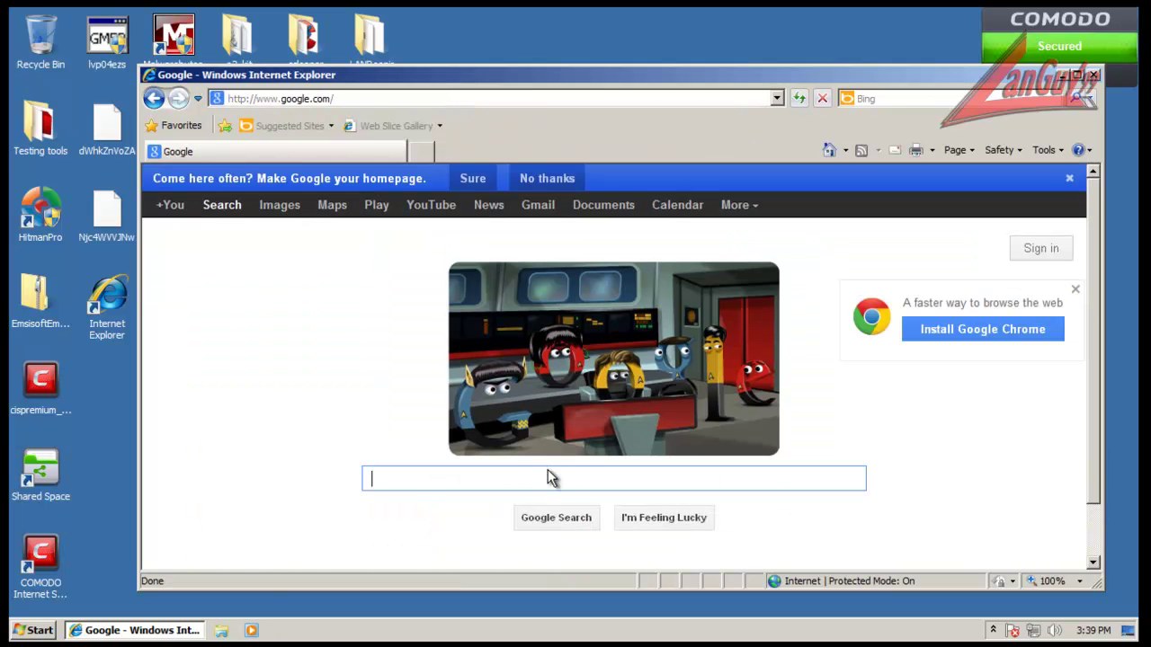
Step: Search Google for 'test browser' and open The Acid3 Test page
{"action": "type", "text": "test "}
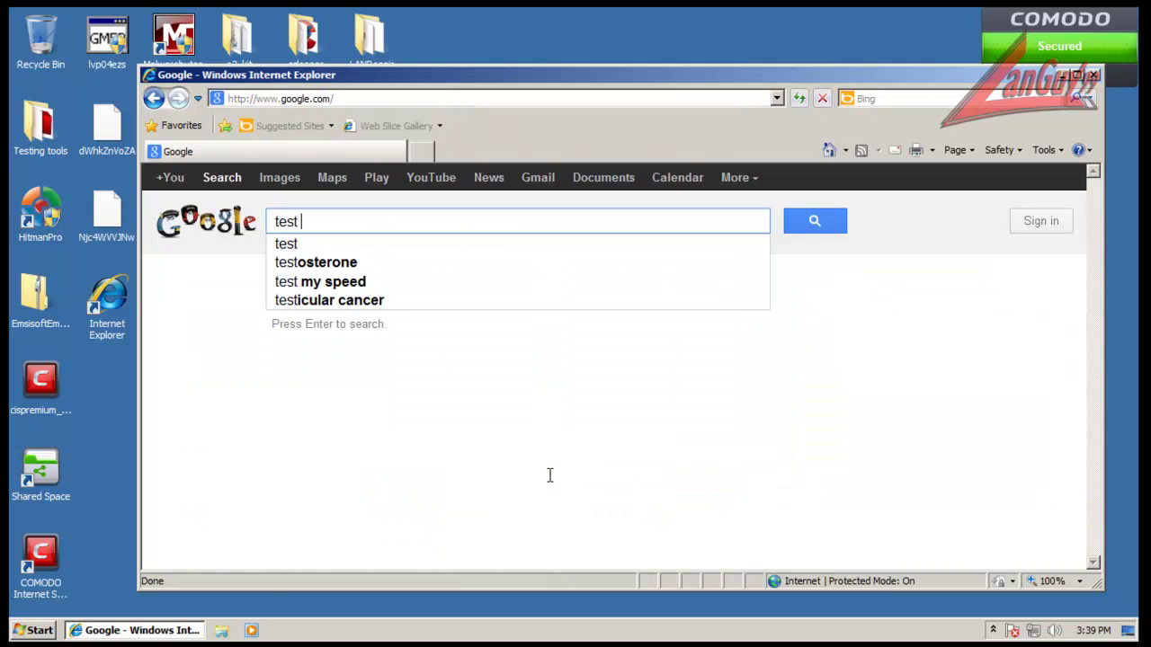
{"action": "type", "text": "browser"}
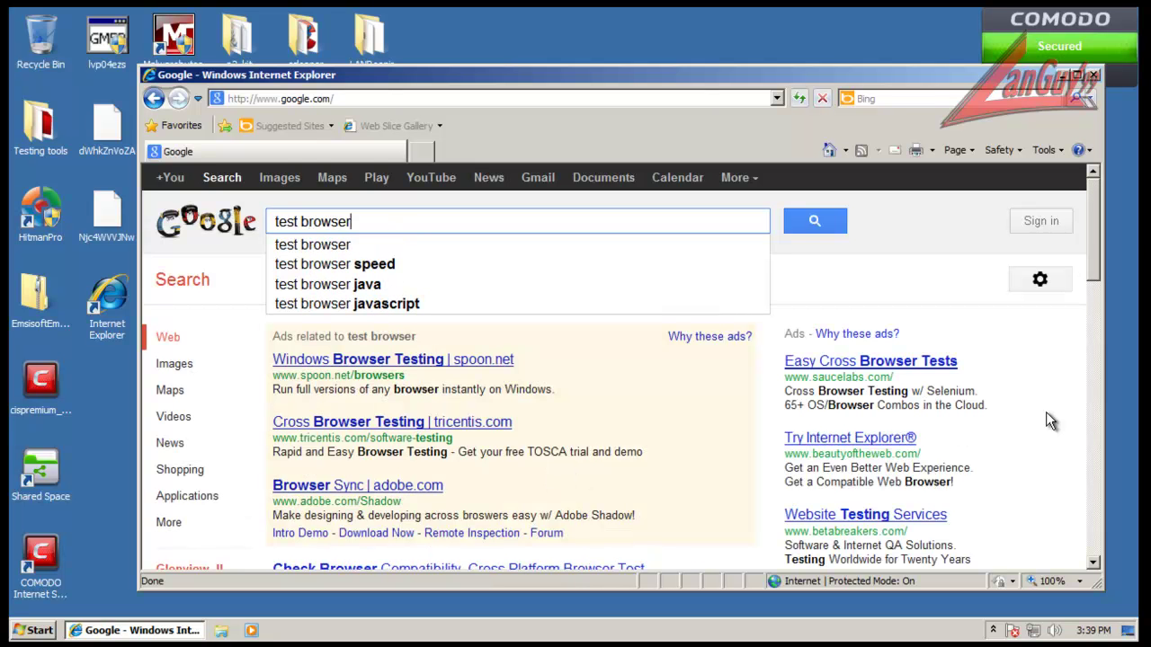
{"action": "left_click_drag", "start_coordinate": [1099, 227], "coordinate": [1085, 326]}
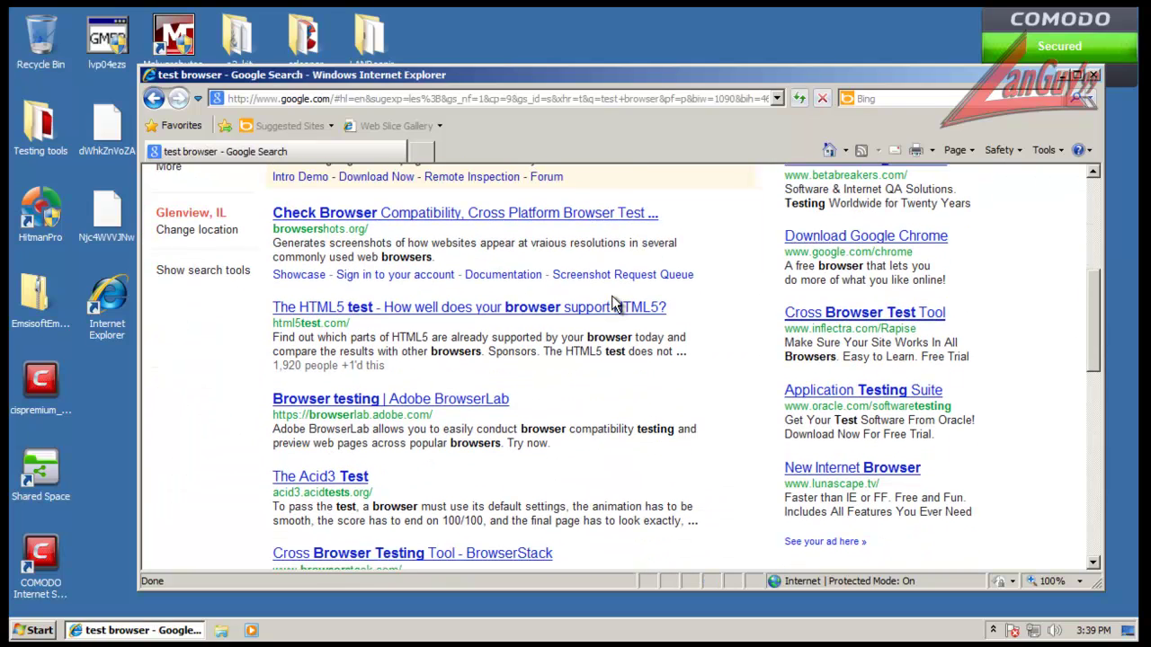
{"action": "scroll", "coordinate": [520, 370], "scroll_direction": "down", "scroll_amount": 1}
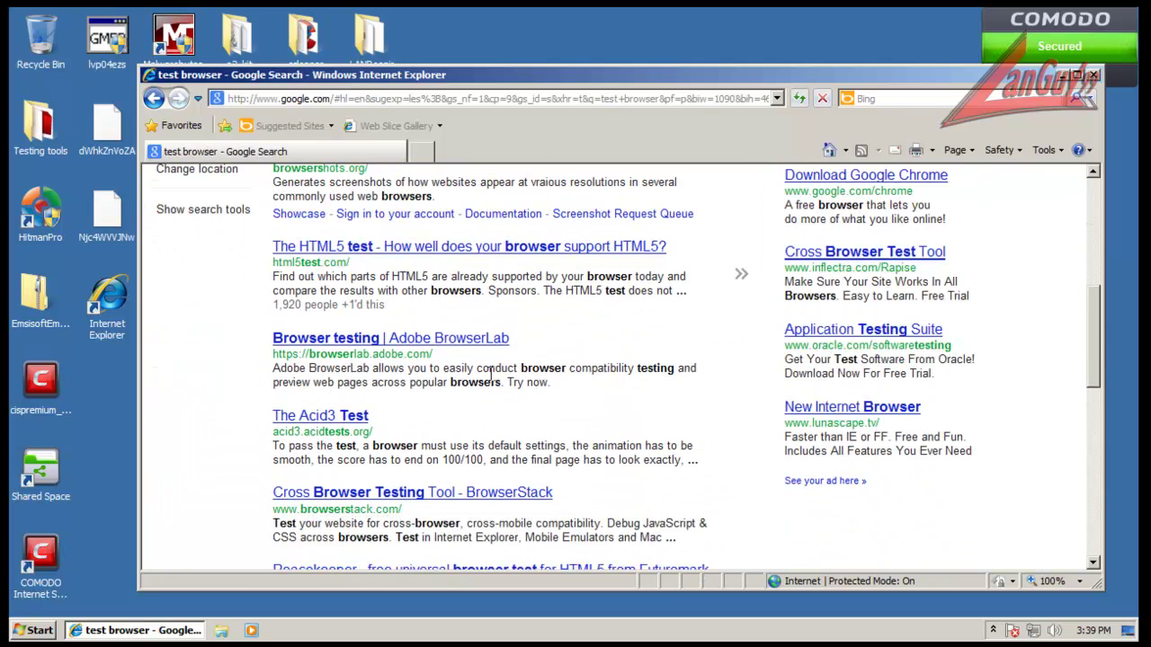
{"action": "left_click", "coordinate": [363, 422]}
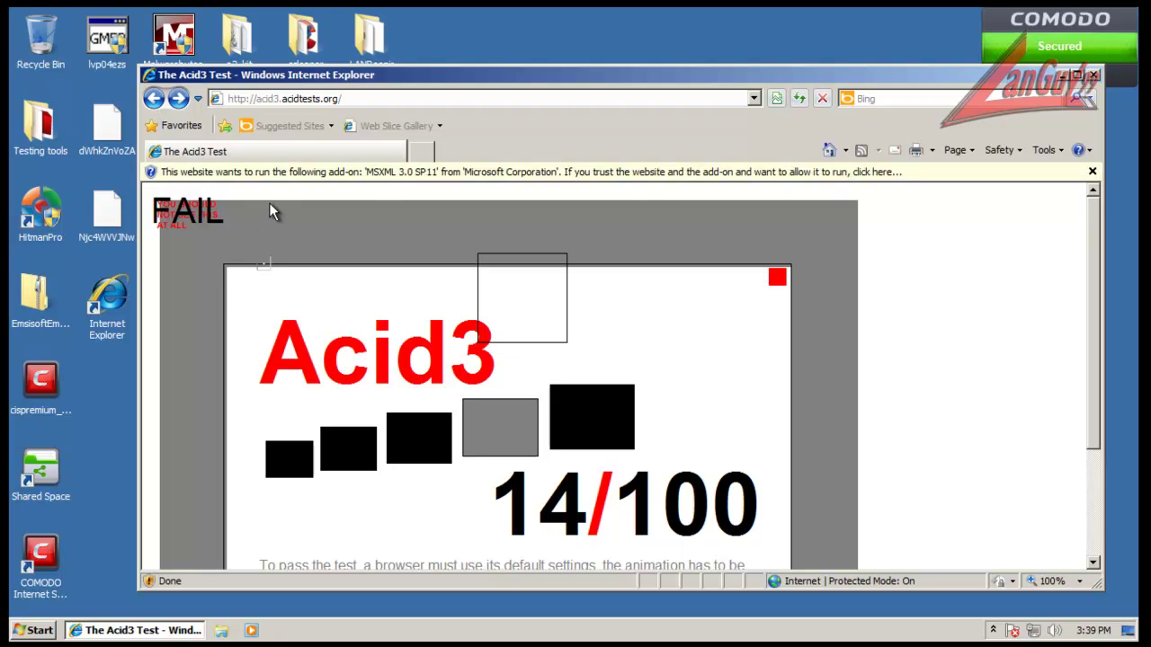
Step: Go back to the results, open Peacekeeper, start its benchmark and maximize the browser
{"action": "left_click", "coordinate": [155, 99]}
{"action": "scroll", "coordinate": [503, 408], "scroll_direction": "down", "scroll_amount": 3}
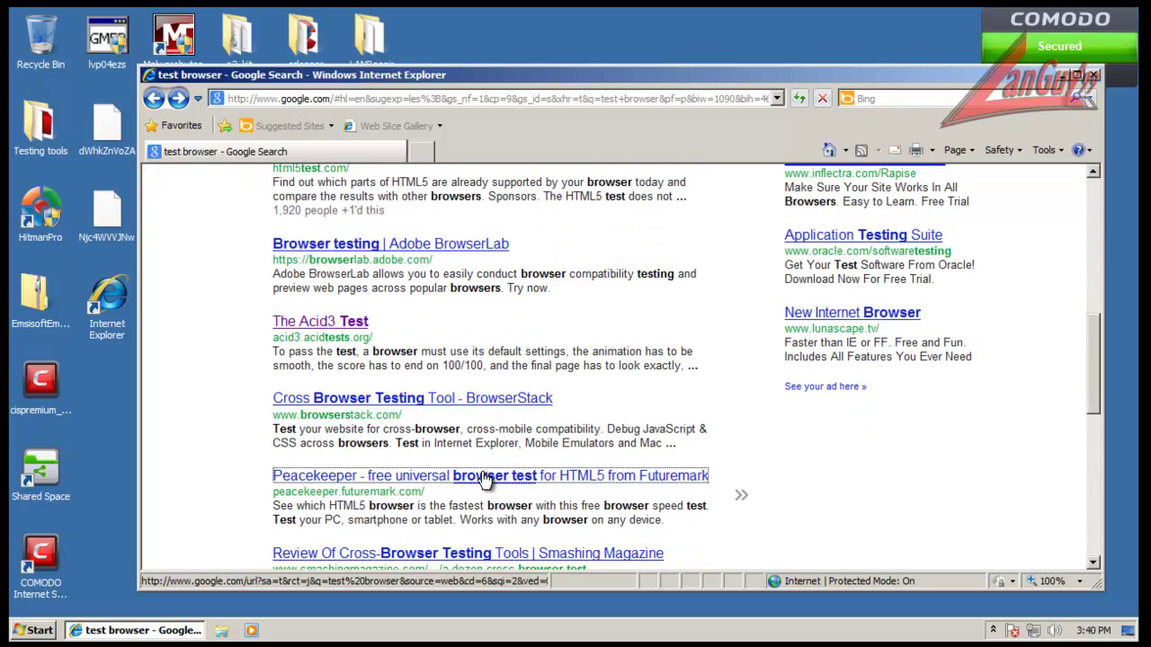
{"action": "left_click", "coordinate": [486, 475]}
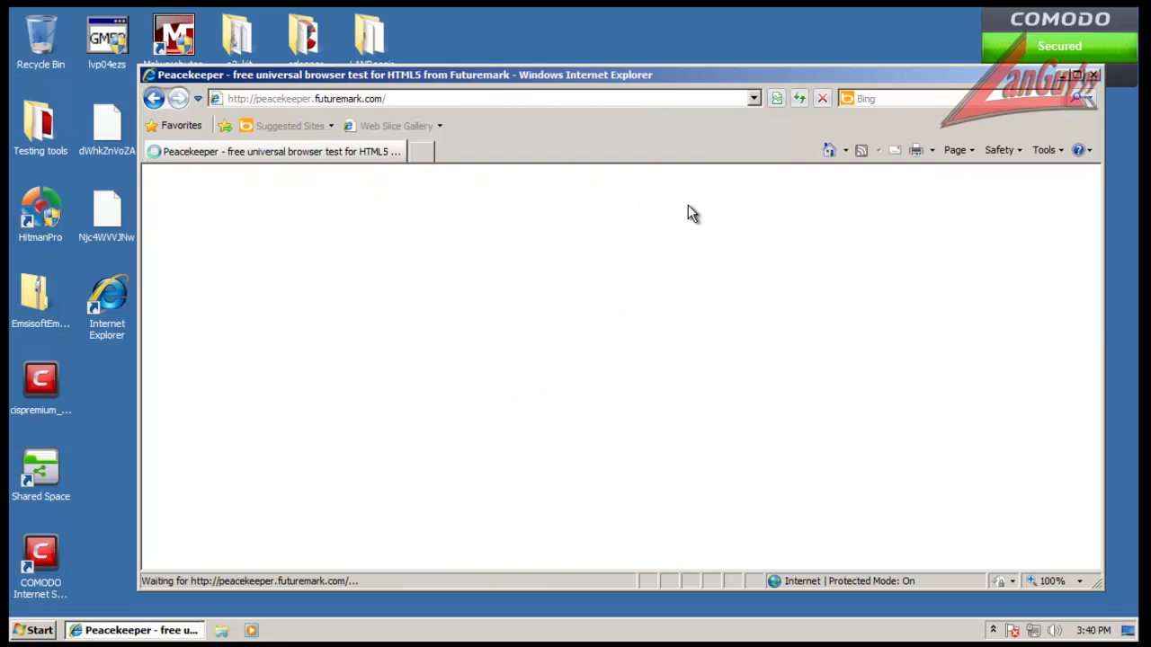
{"action": "scroll", "coordinate": [809, 396], "scroll_direction": "down", "scroll_amount": 1}
{"action": "left_click", "coordinate": [656, 312]}
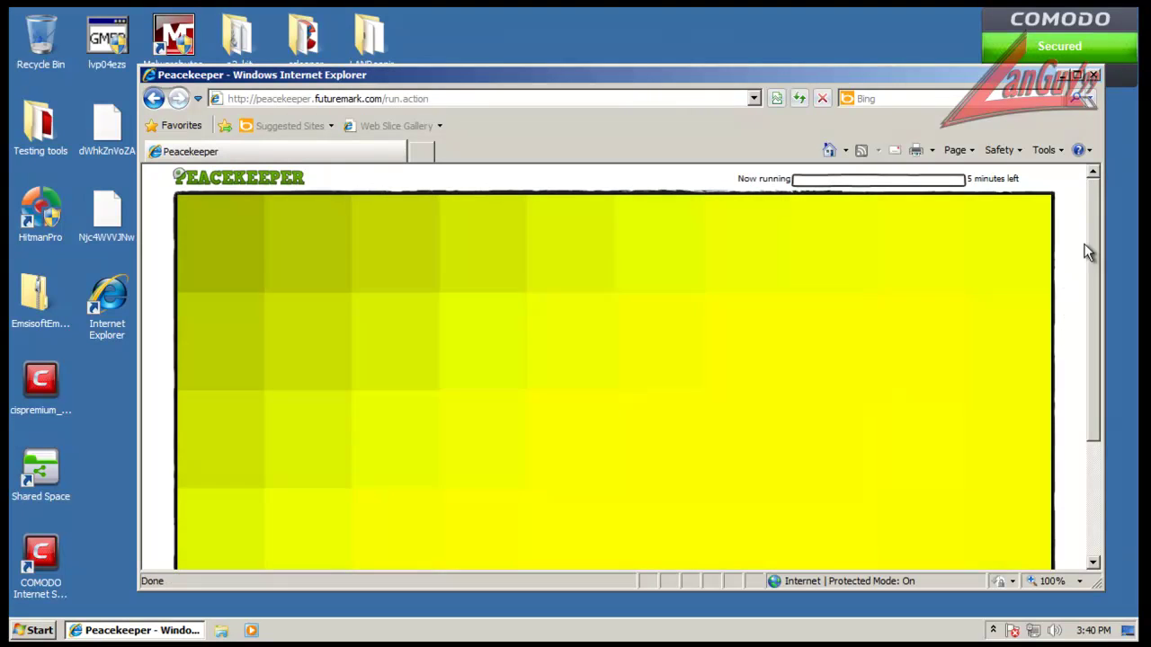
{"action": "left_click", "coordinate": [1077, 75]}
{"action": "scroll", "coordinate": [1129, 193], "scroll_direction": "down", "scroll_amount": 1}
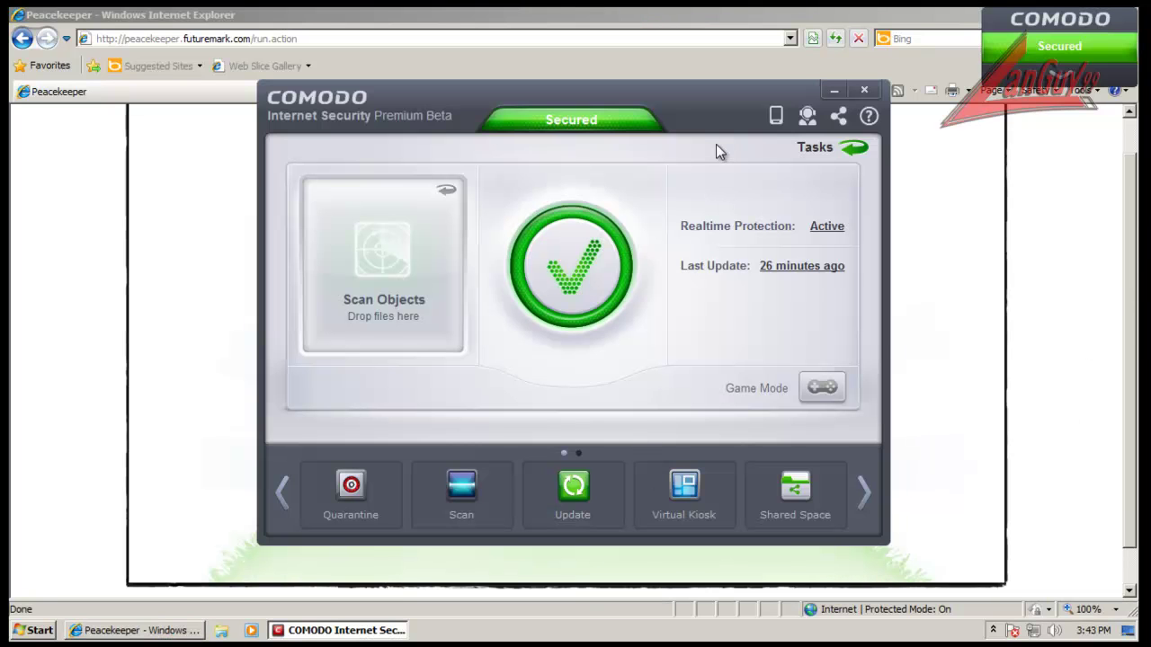
Step: Browse the firewall and general task groups and check Malware@#0 in the quarantine list
{"action": "left_click", "coordinate": [855, 153]}
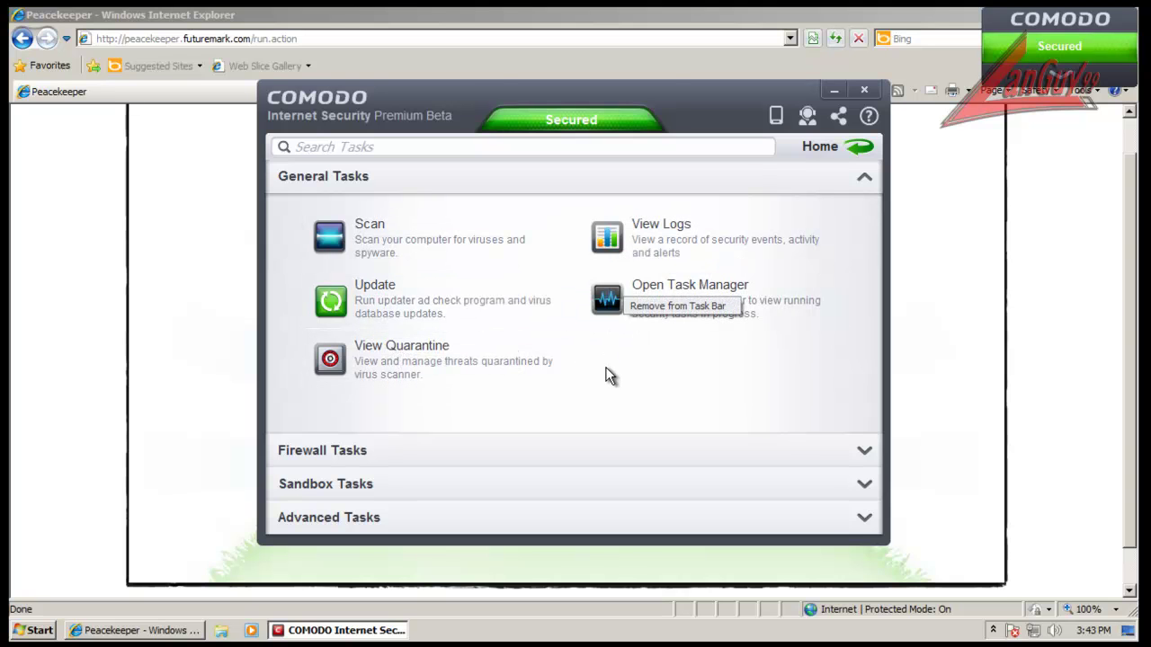
{"action": "left_click", "coordinate": [405, 449]}
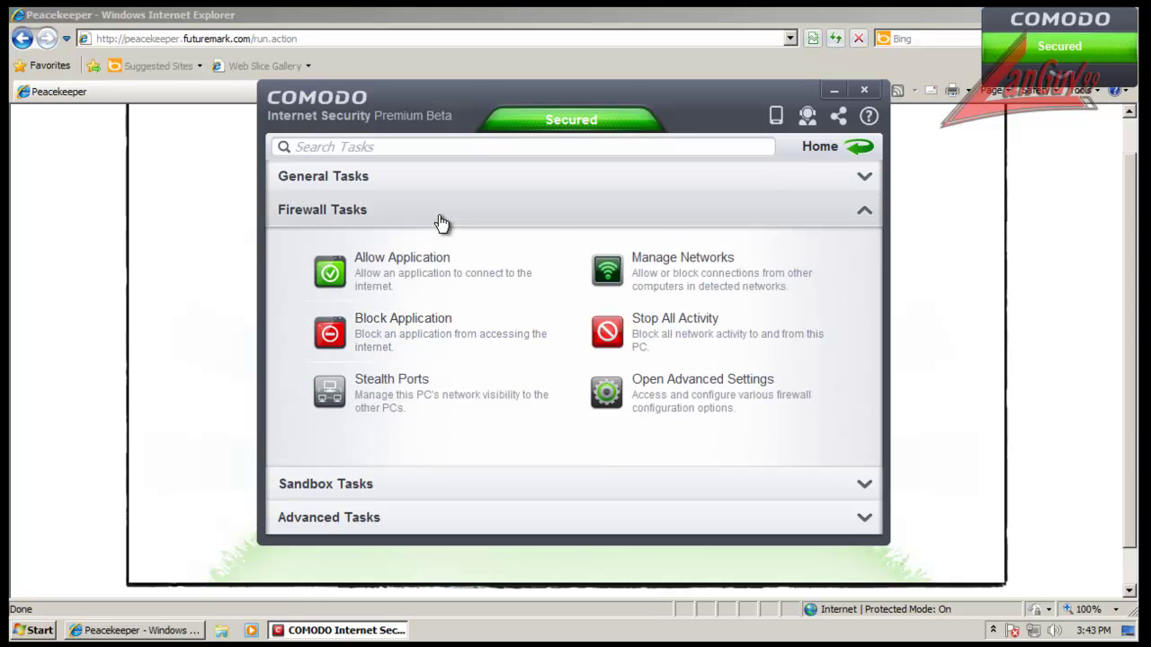
{"action": "left_click", "coordinate": [355, 177]}
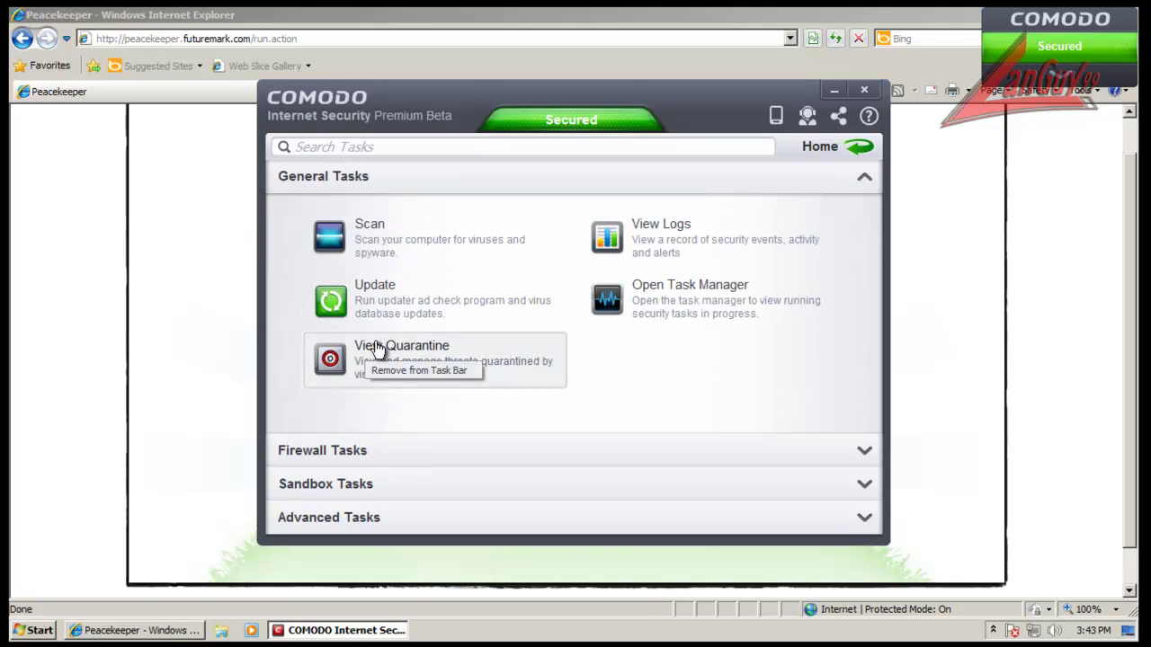
{"action": "left_click", "coordinate": [858, 148]}
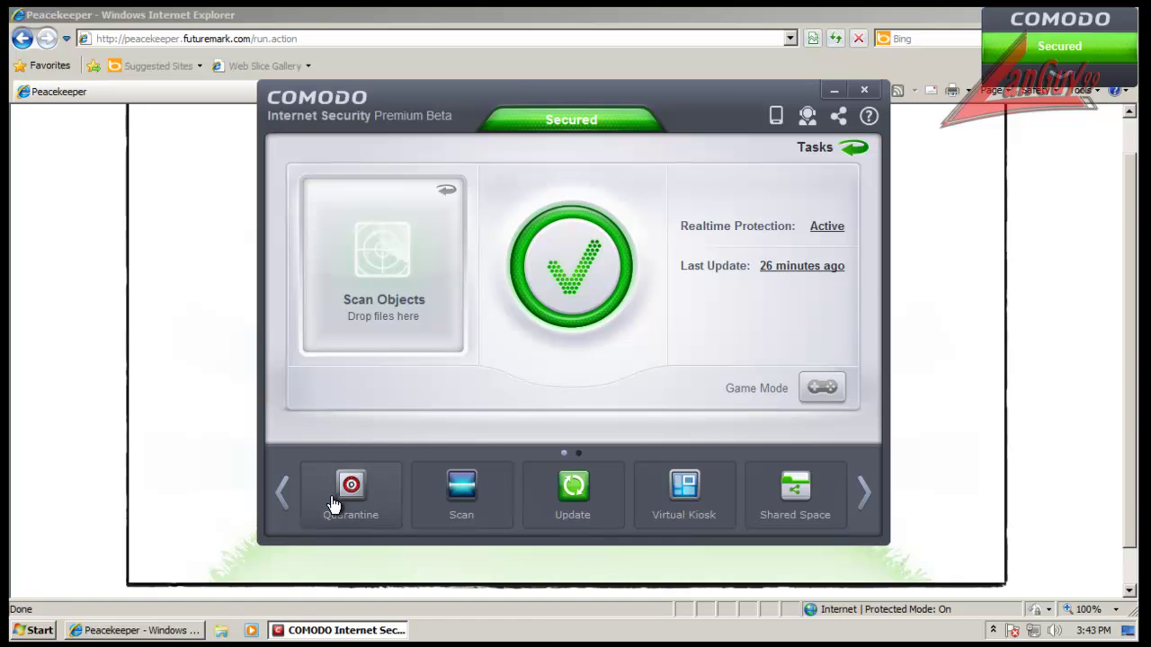
{"action": "left_click", "coordinate": [351, 490]}
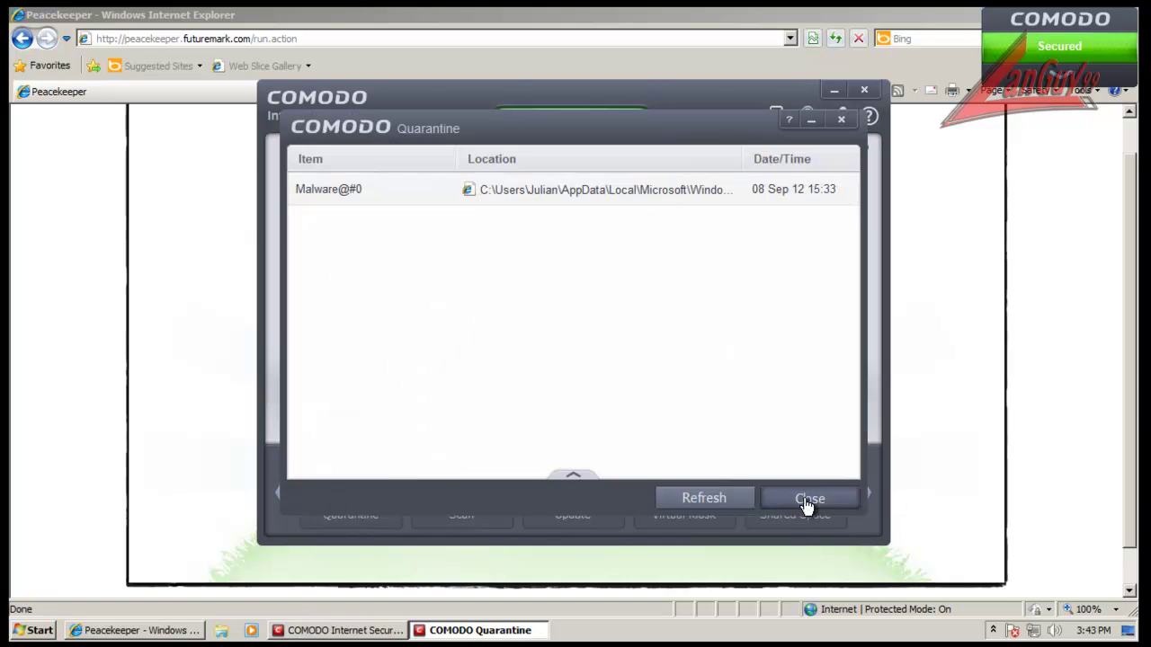
{"action": "left_click", "coordinate": [803, 500]}
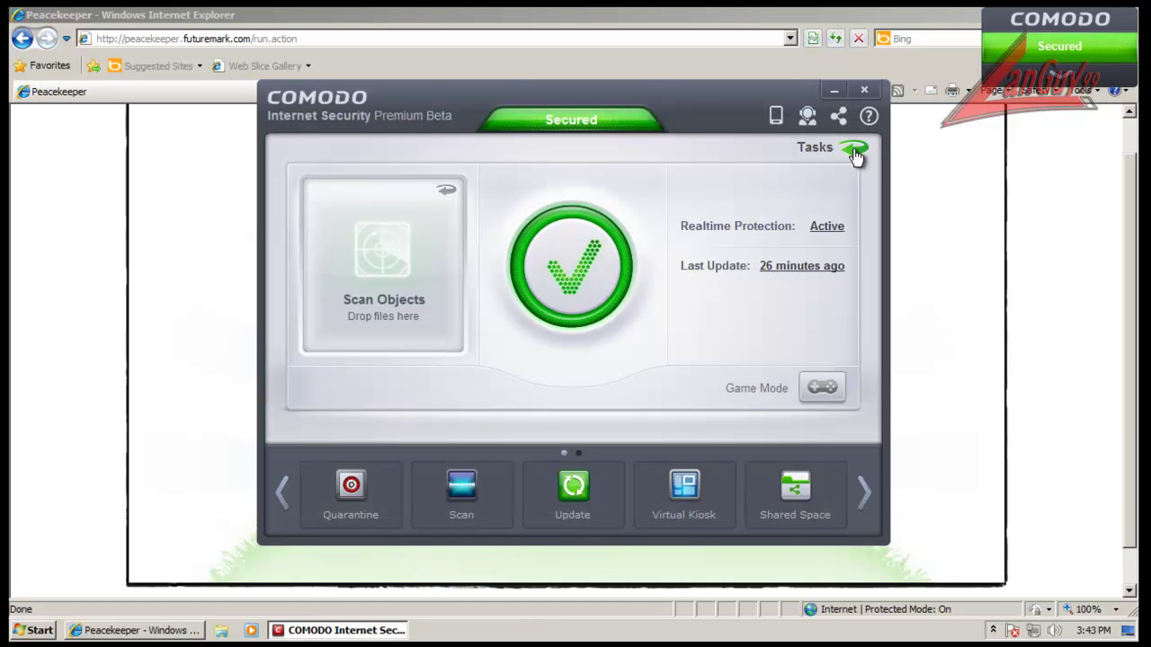
{"action": "left_click", "coordinate": [855, 153]}
{"action": "left_click", "coordinate": [396, 450]}
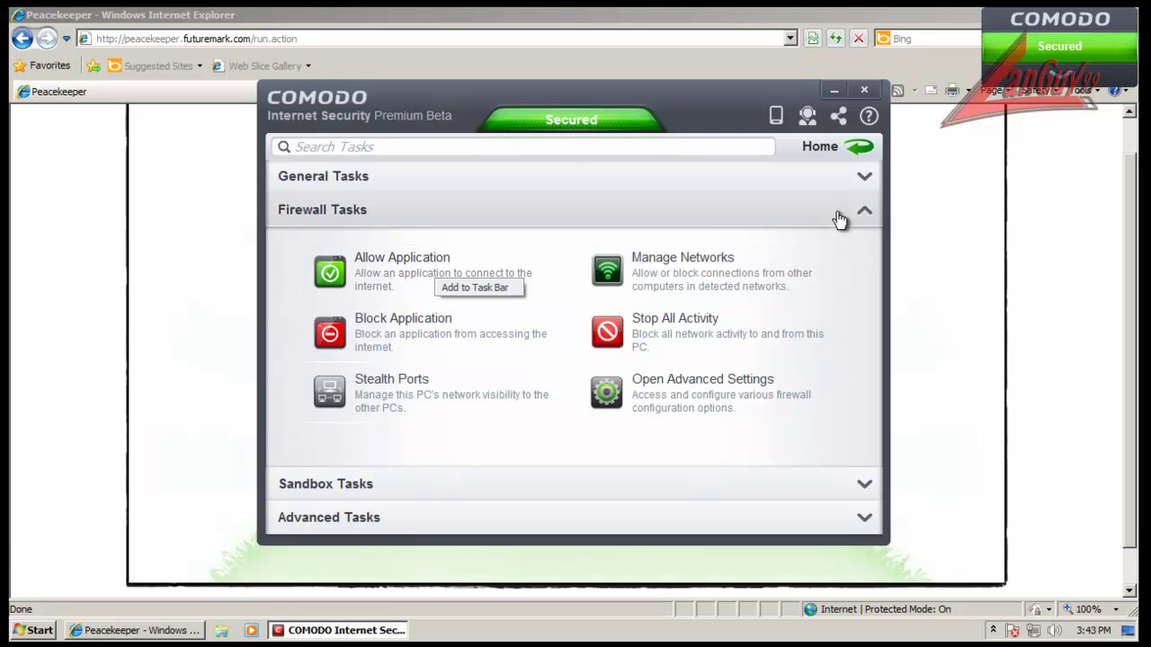
Step: Close the Peacekeeper Internet Explorer window from the taskbar, confirming leaving the page
{"action": "left_click", "coordinate": [1077, 162]}
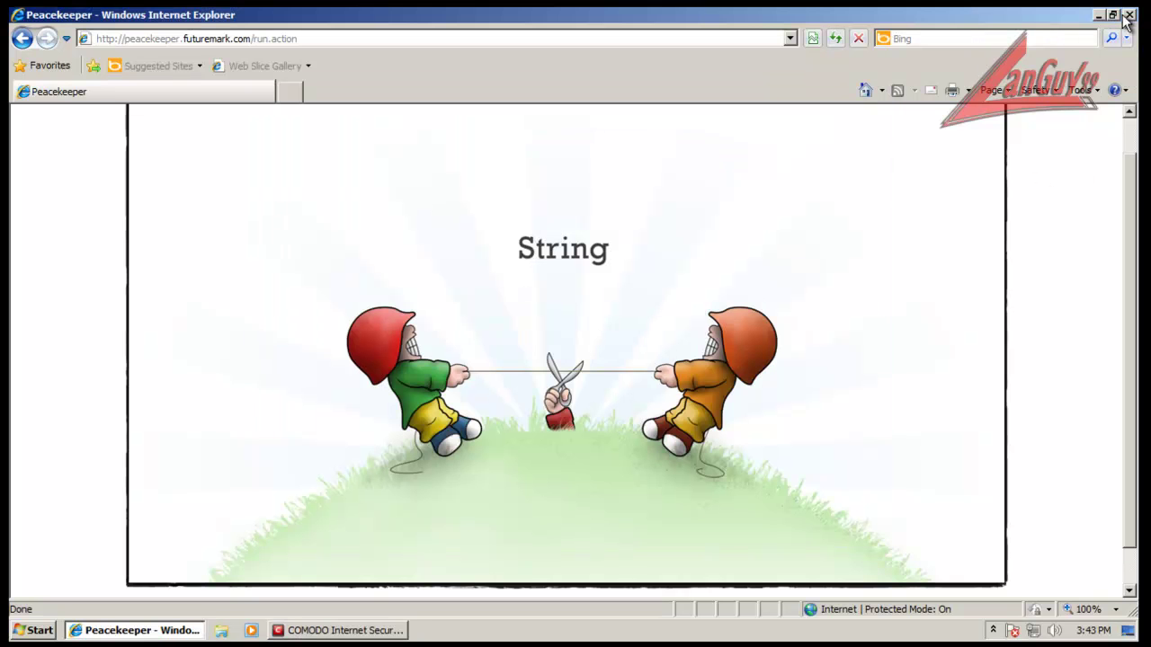
{"action": "right_click", "coordinate": [137, 634]}
{"action": "left_click", "coordinate": [147, 598]}
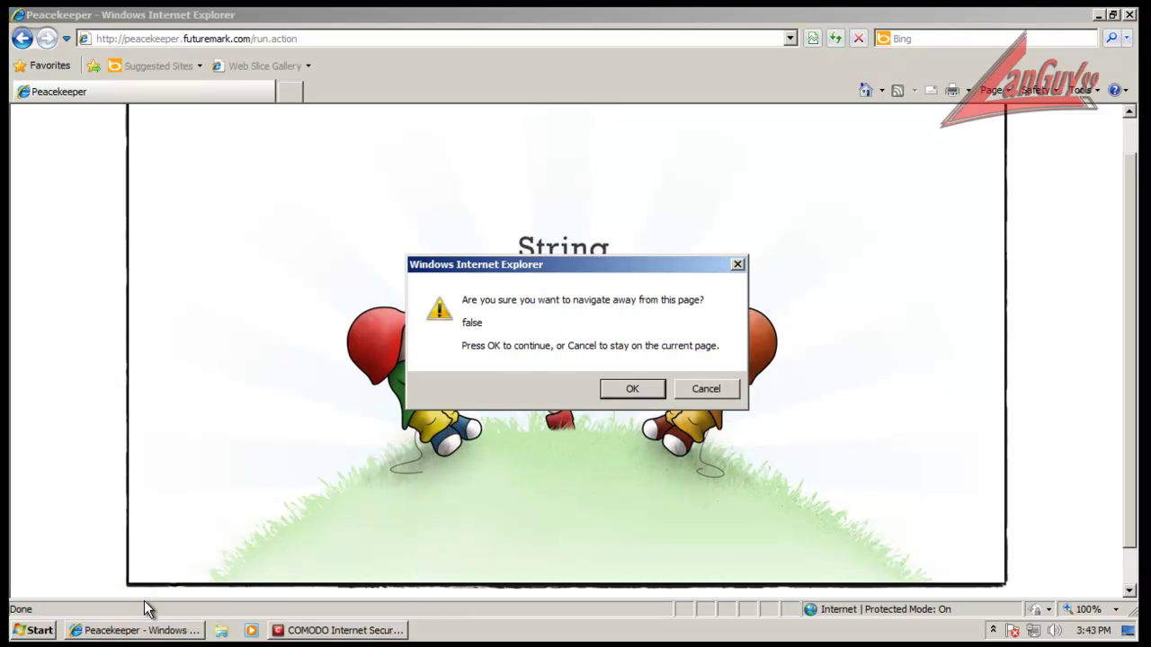
{"action": "left_click", "coordinate": [635, 387]}
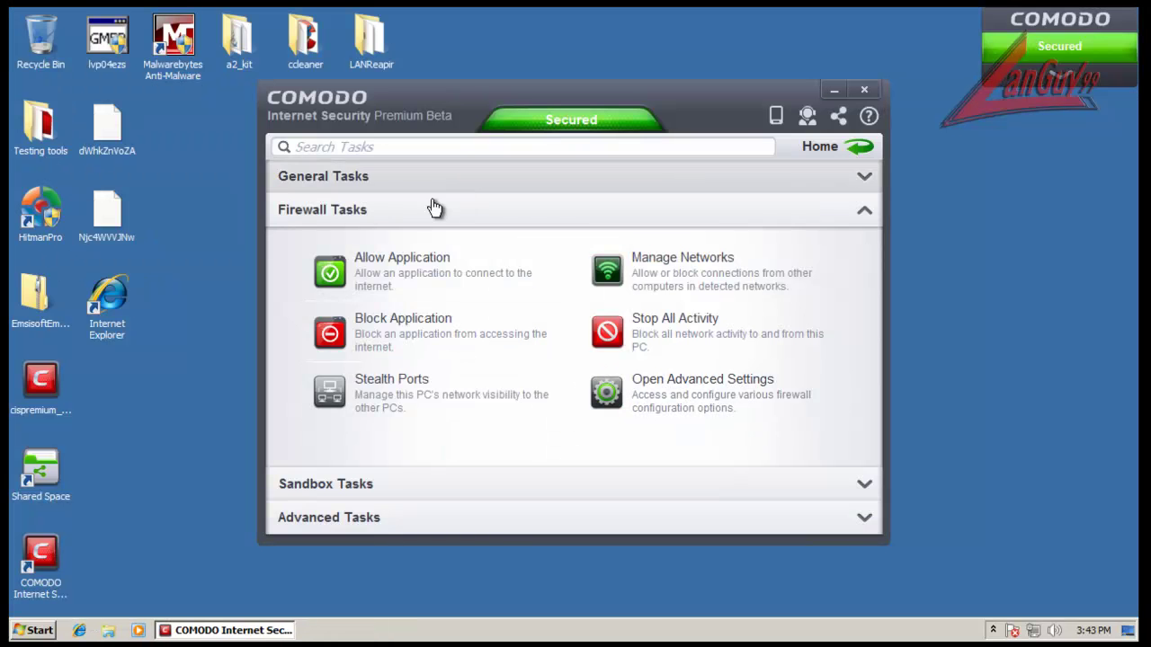
Step: Expand Sandbox Tasks and glance at the advanced sandbox settings without changes
{"action": "left_click", "coordinate": [328, 484]}
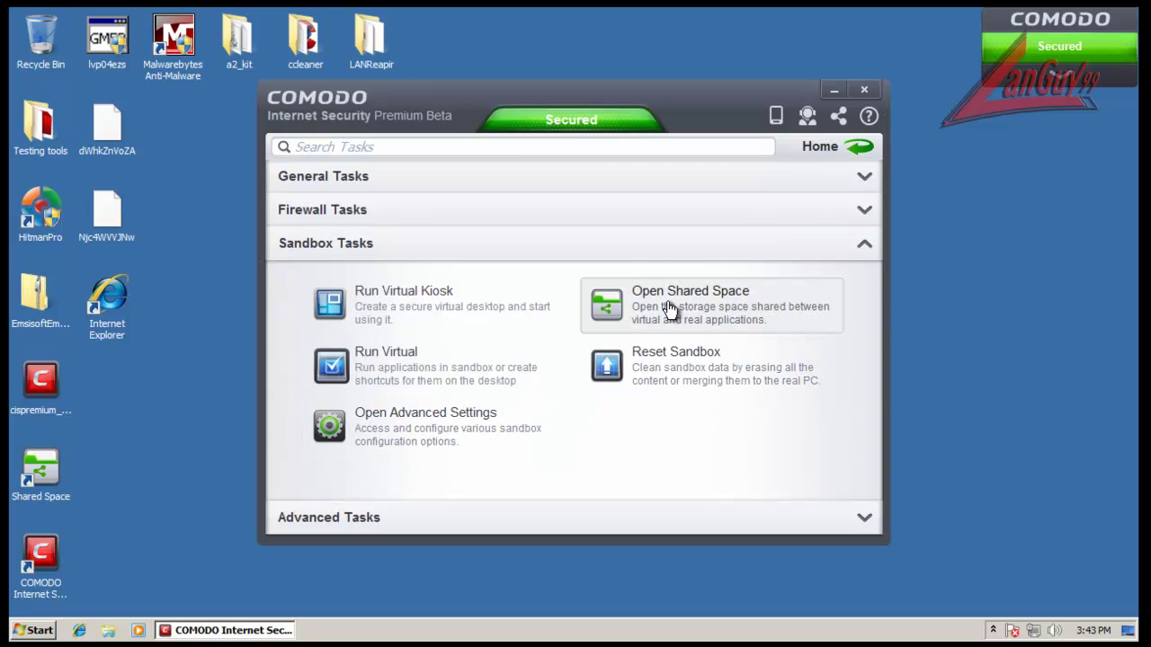
{"action": "left_click", "coordinate": [407, 424]}
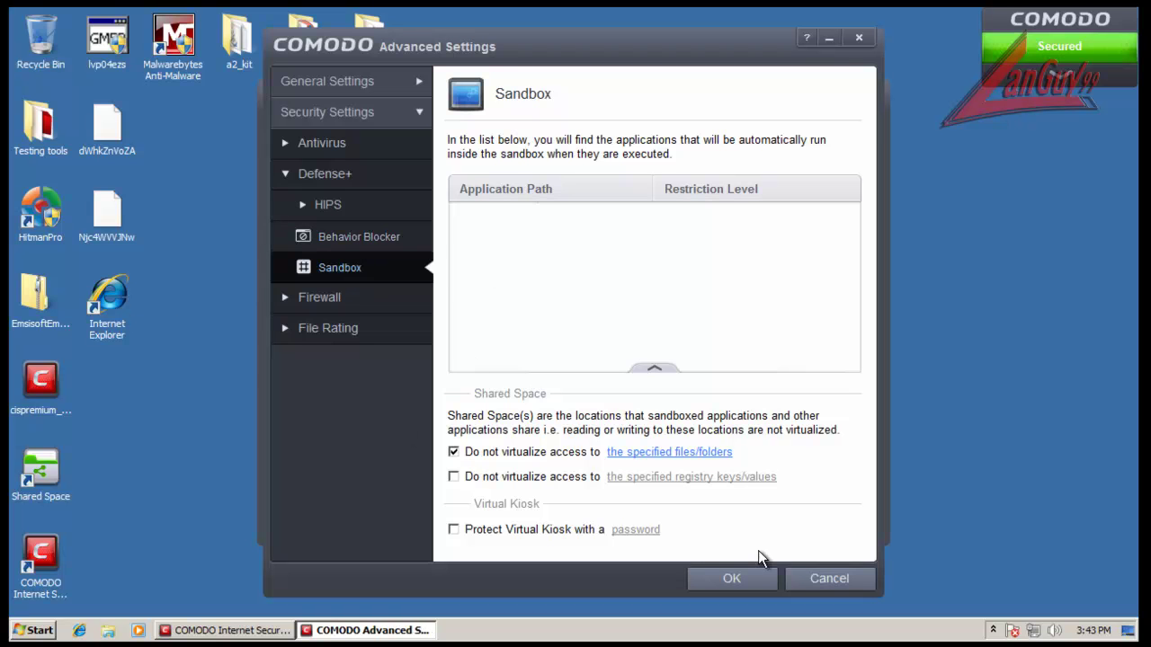
{"action": "left_click", "coordinate": [799, 578]}
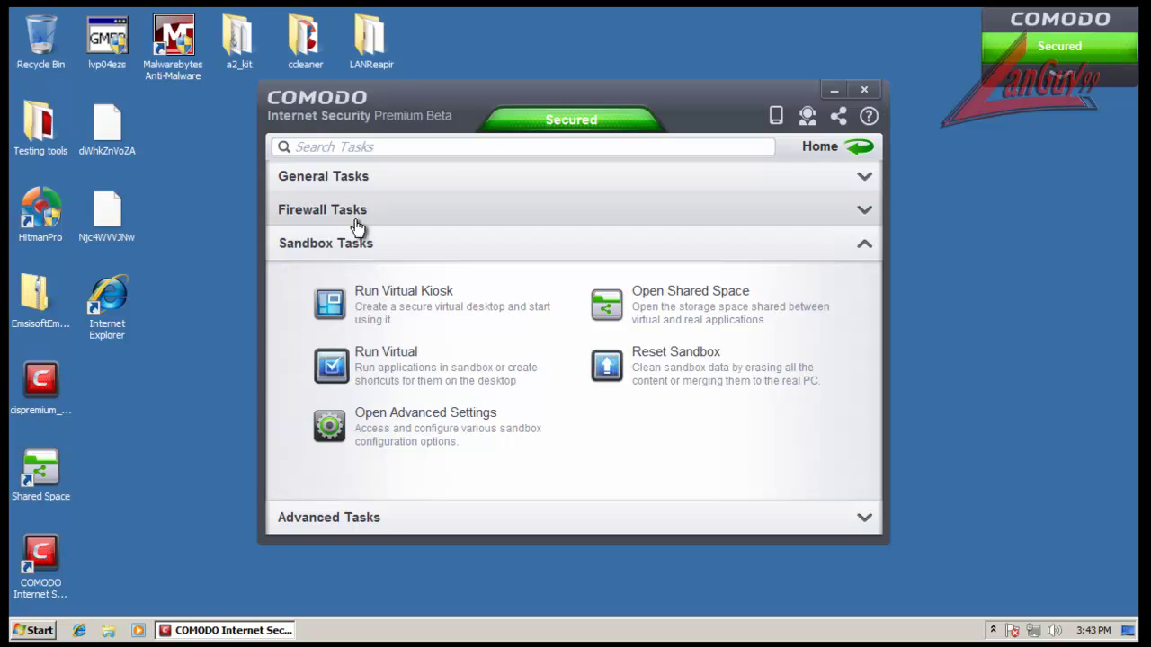
Step: Run the Desktop Internet Explorer shortcut virtually in the sandbox, then minimize it
{"action": "left_click", "coordinate": [387, 371]}
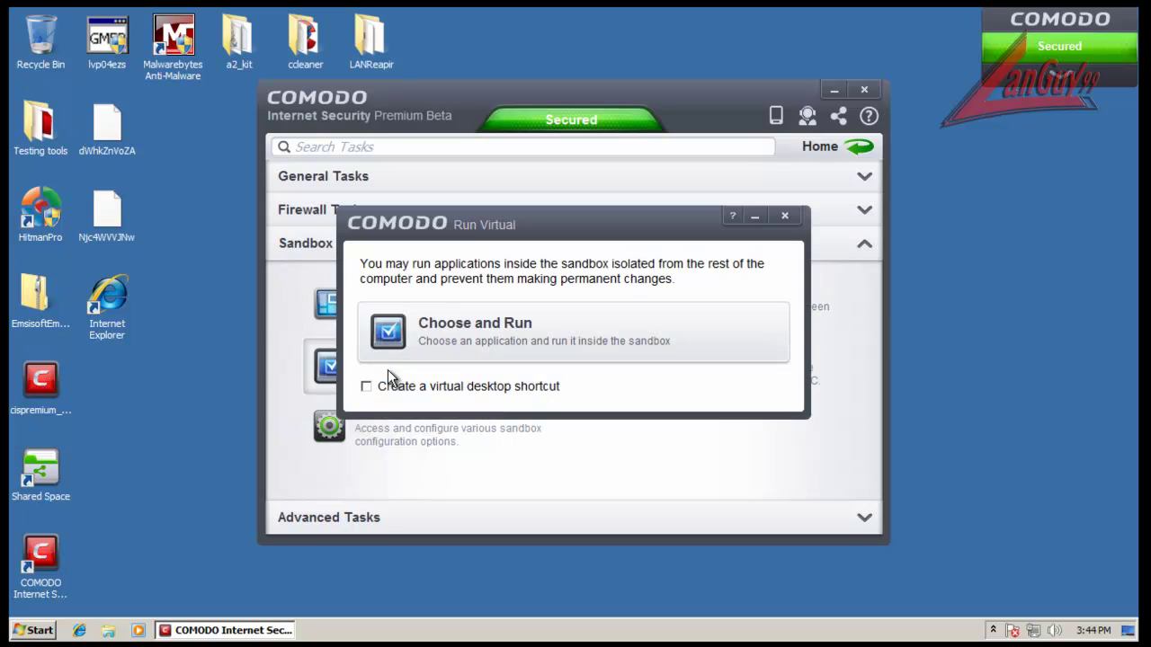
{"action": "left_click", "coordinate": [466, 336]}
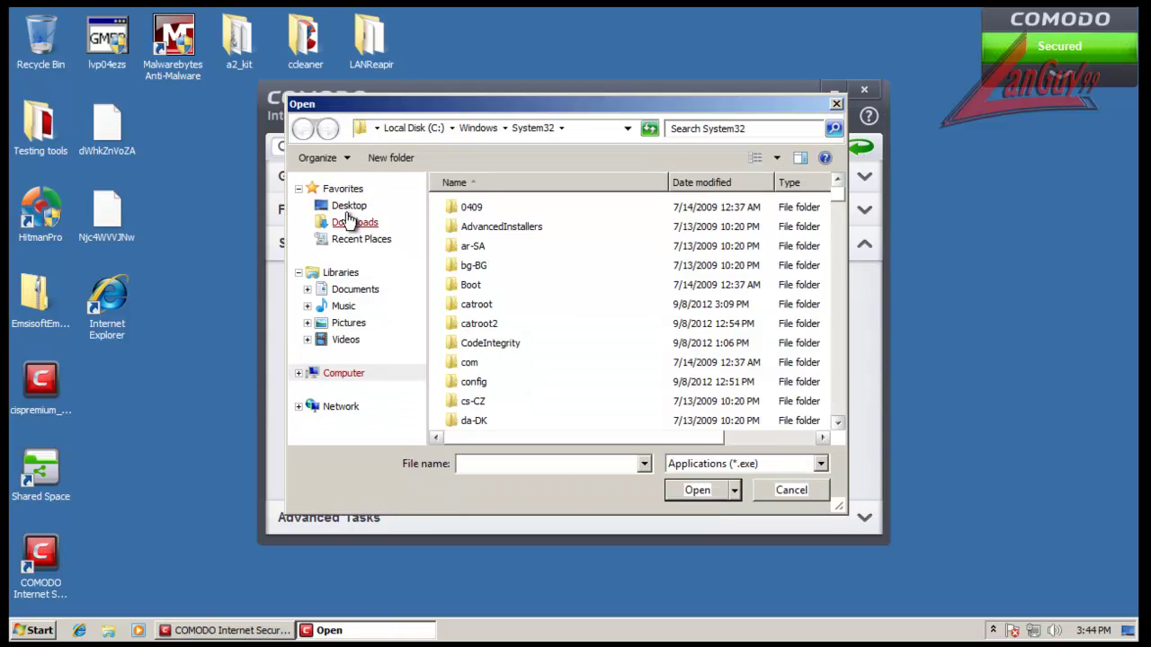
{"action": "left_click", "coordinate": [348, 208]}
{"action": "left_click_drag", "start_coordinate": [837, 232], "coordinate": [842, 440]}
{"action": "left_click", "coordinate": [524, 369]}
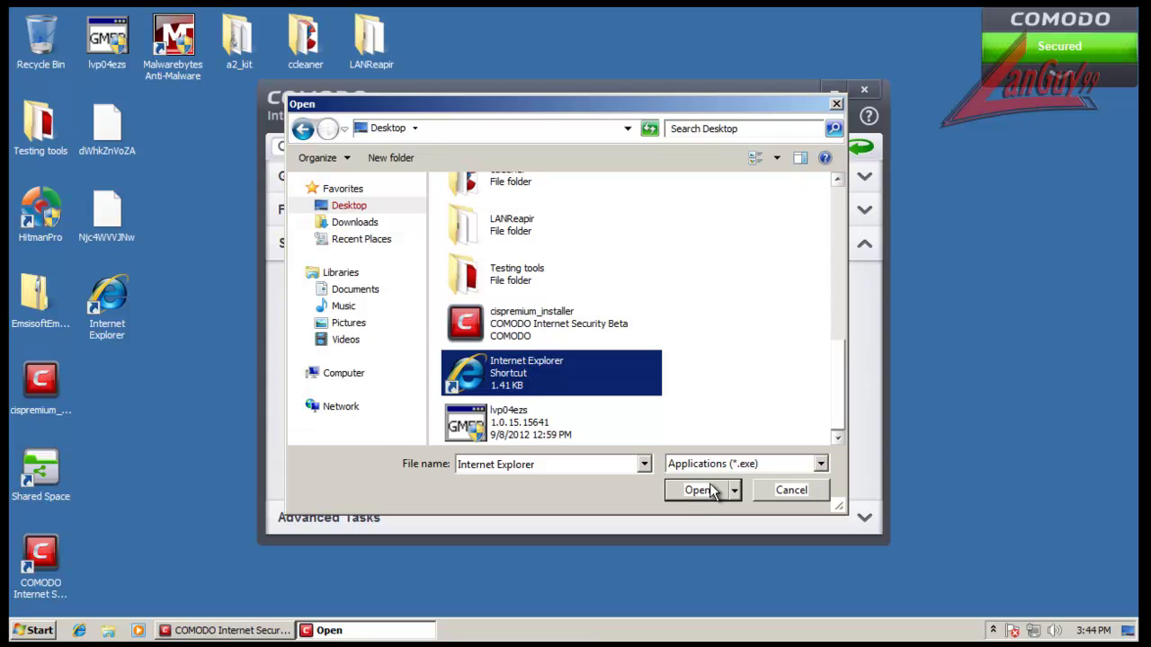
{"action": "left_click", "coordinate": [710, 492]}
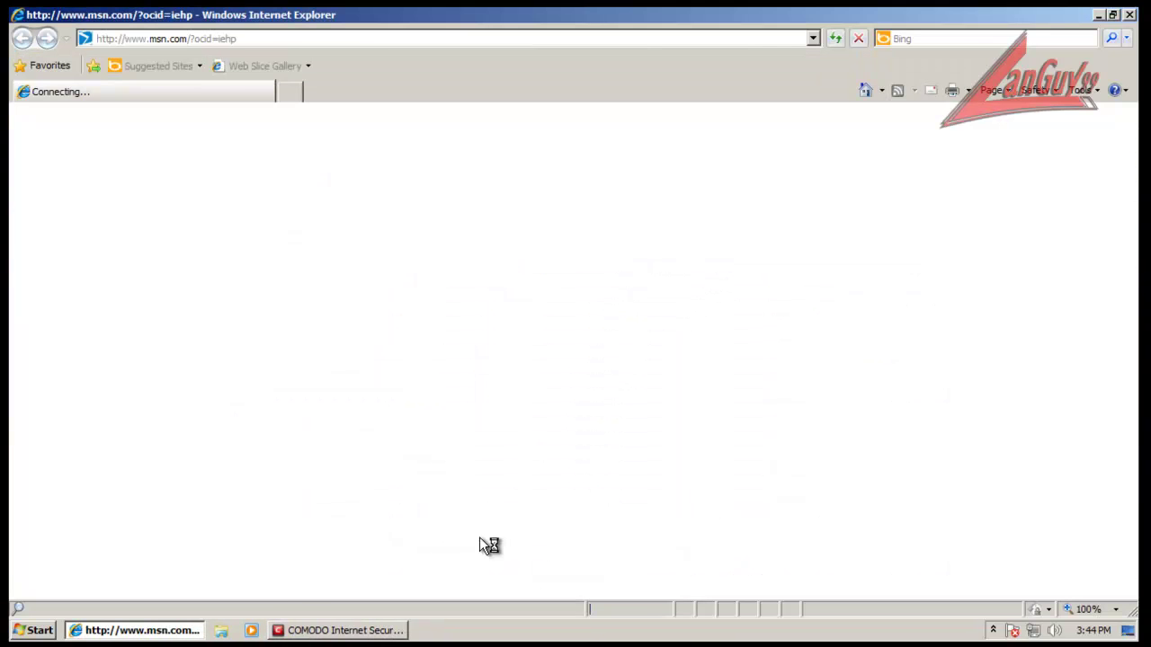
{"action": "left_click", "coordinate": [150, 635]}
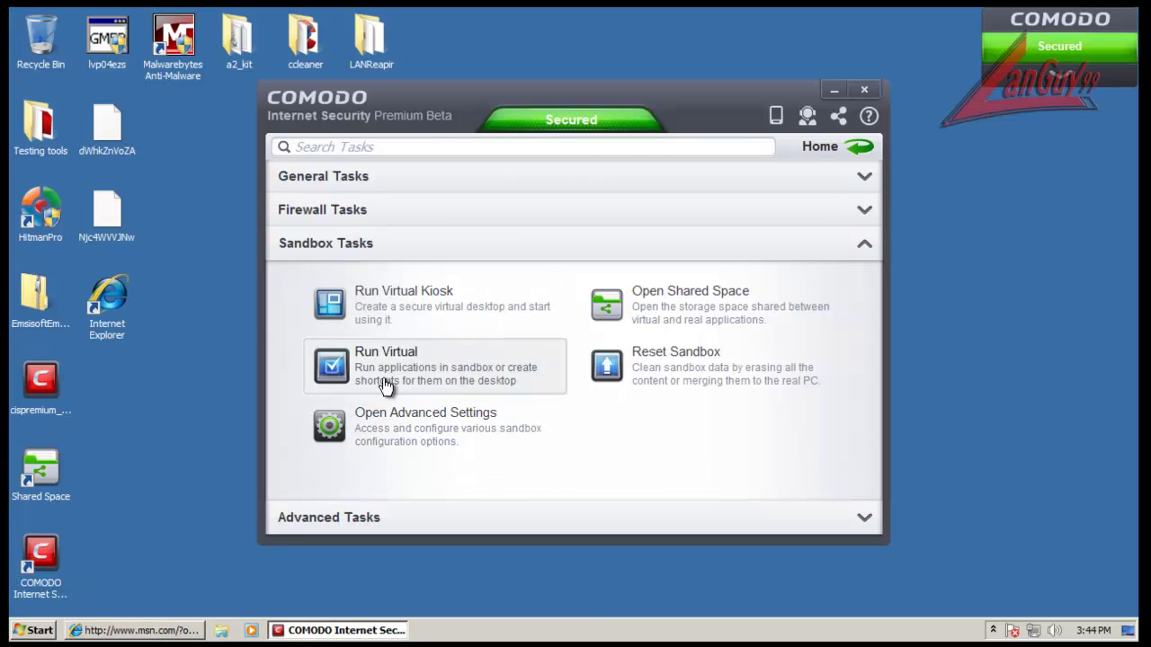
Step: Review the sandbox advanced settings: shared space exceptions, auto-sandbox list actions and Behavior Blocker page
{"action": "left_click", "coordinate": [406, 430]}
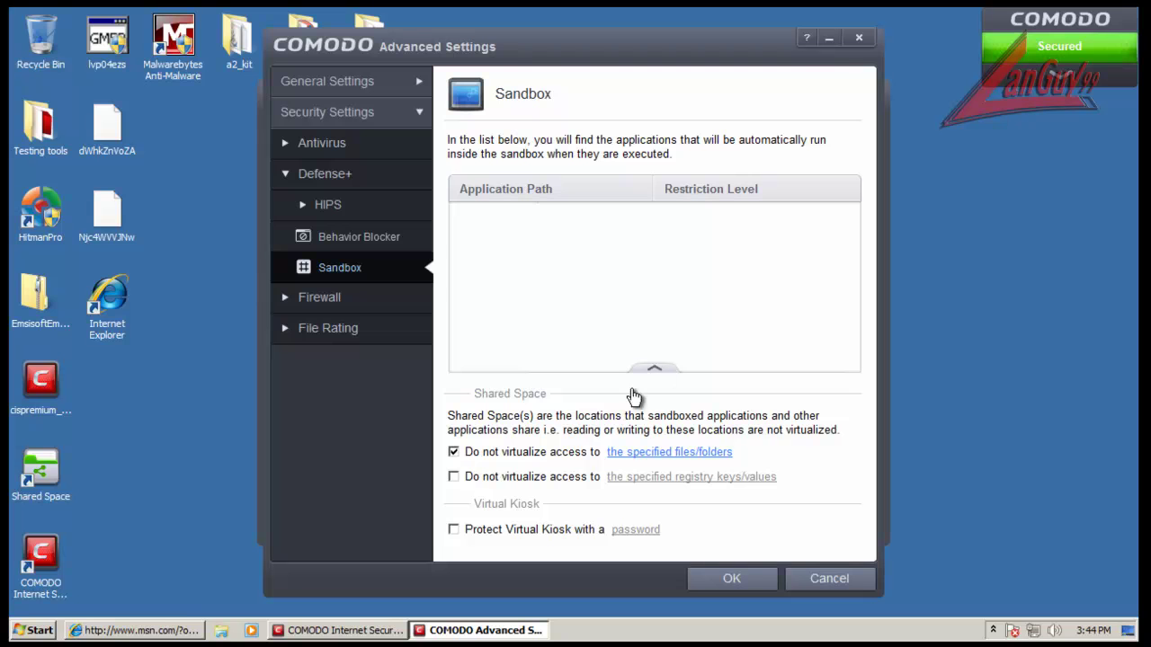
{"action": "left_click", "coordinate": [177, 627]}
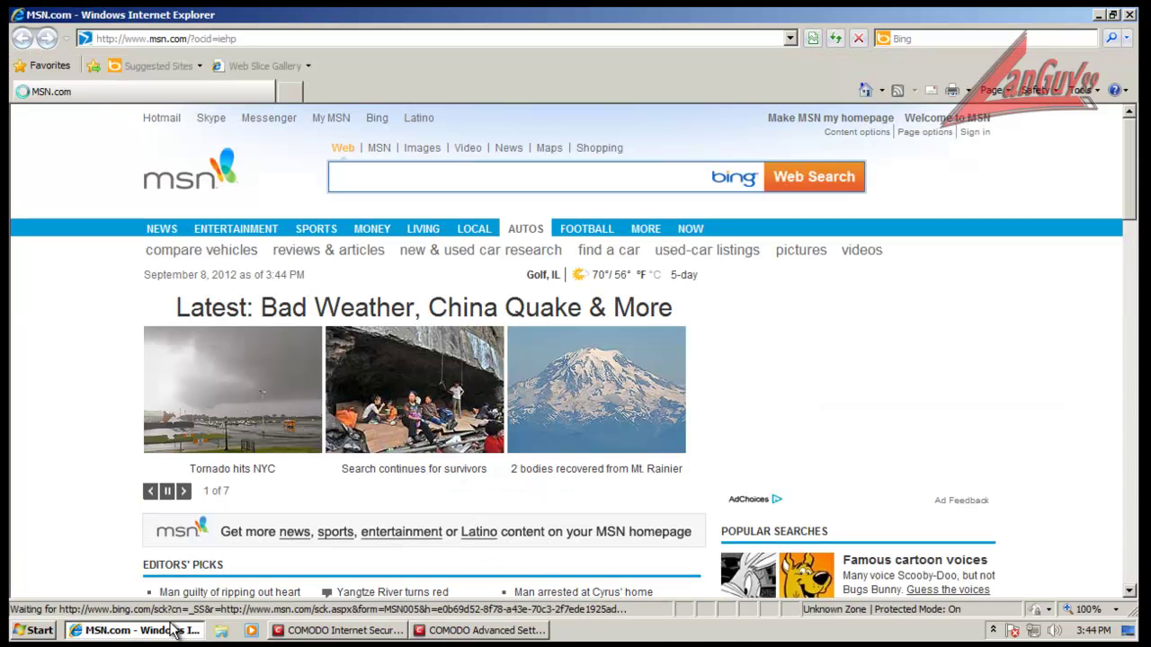
{"action": "left_click", "coordinate": [177, 628]}
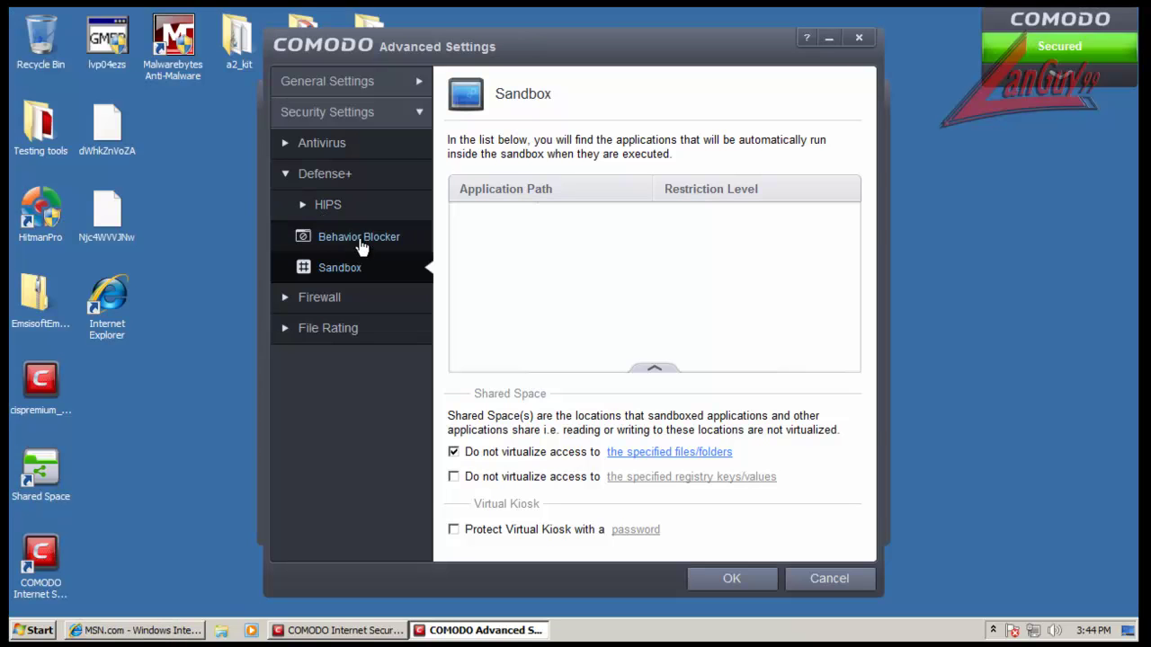
{"action": "left_click", "coordinate": [659, 454]}
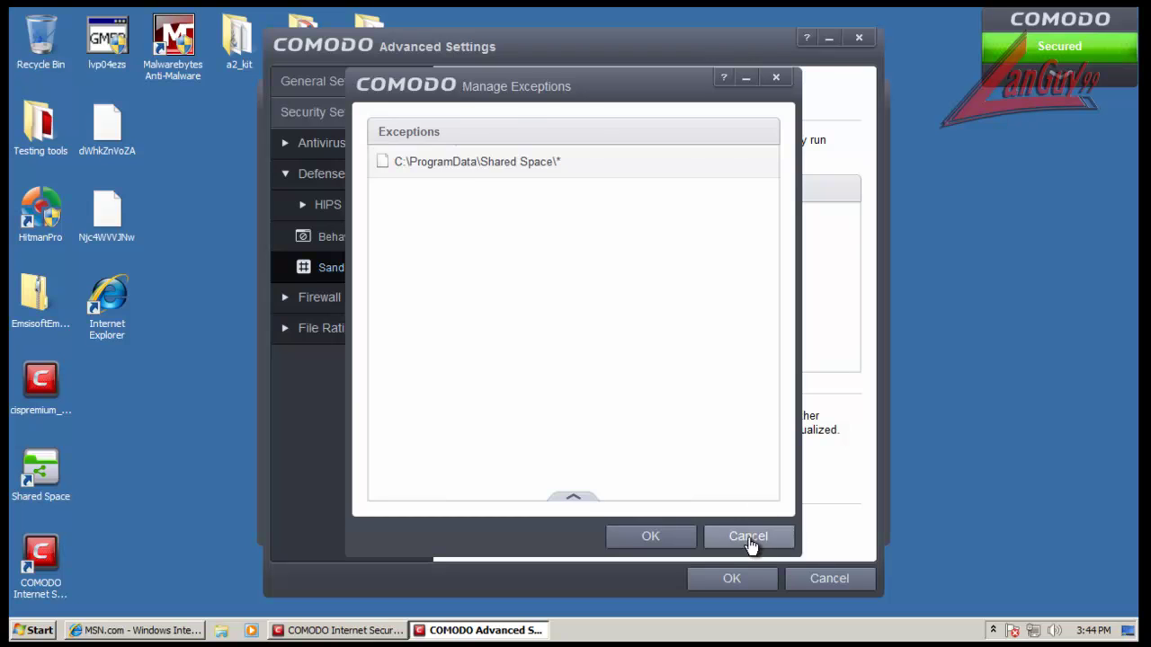
{"action": "left_click", "coordinate": [762, 538]}
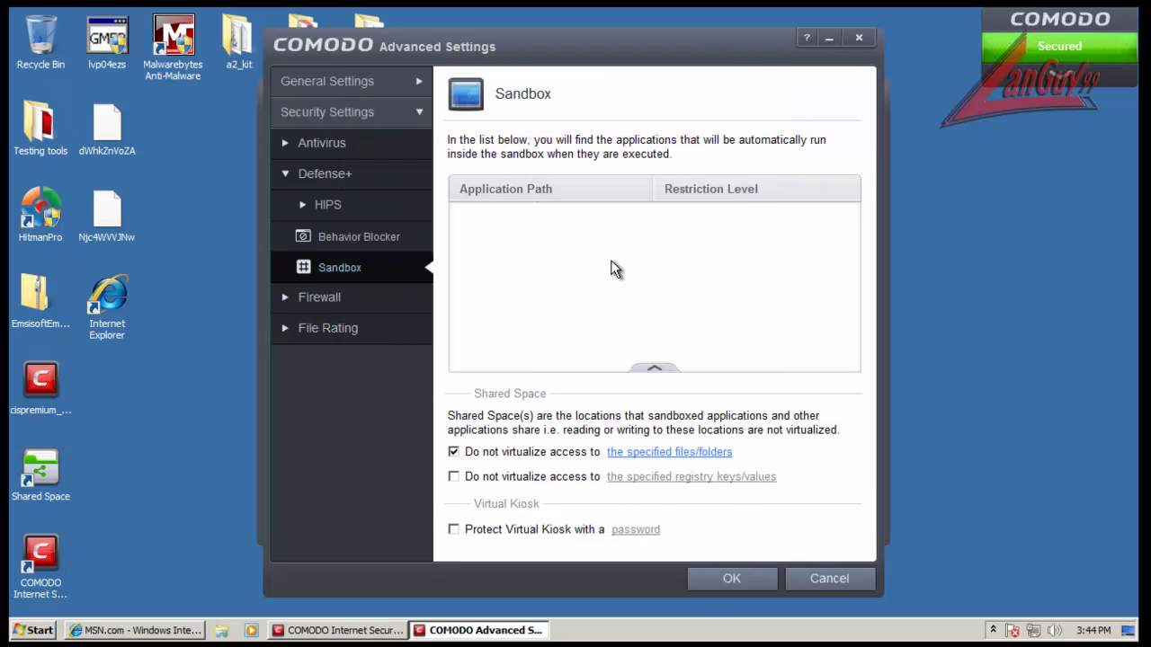
{"action": "left_click", "coordinate": [655, 369]}
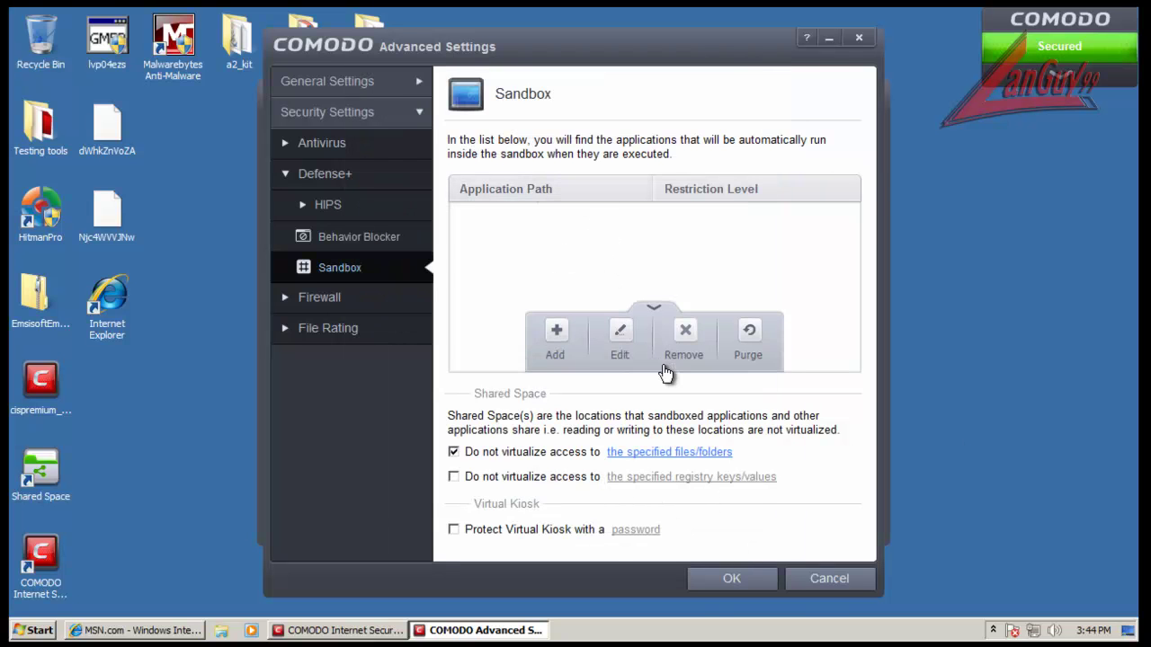
{"action": "left_click", "coordinate": [653, 314]}
{"action": "left_click", "coordinate": [318, 238]}
{"action": "left_click", "coordinate": [358, 272]}
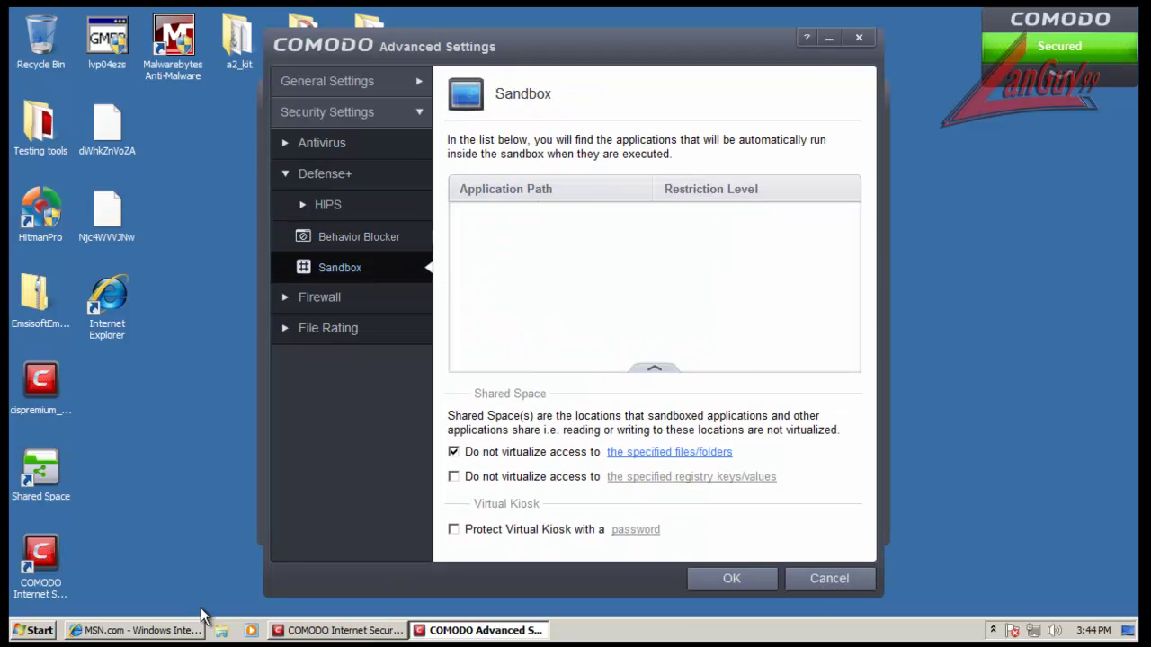
Step: Close the sandboxed MSN browser window and cancel Advanced Settings without saving
{"action": "left_click", "coordinate": [165, 632]}
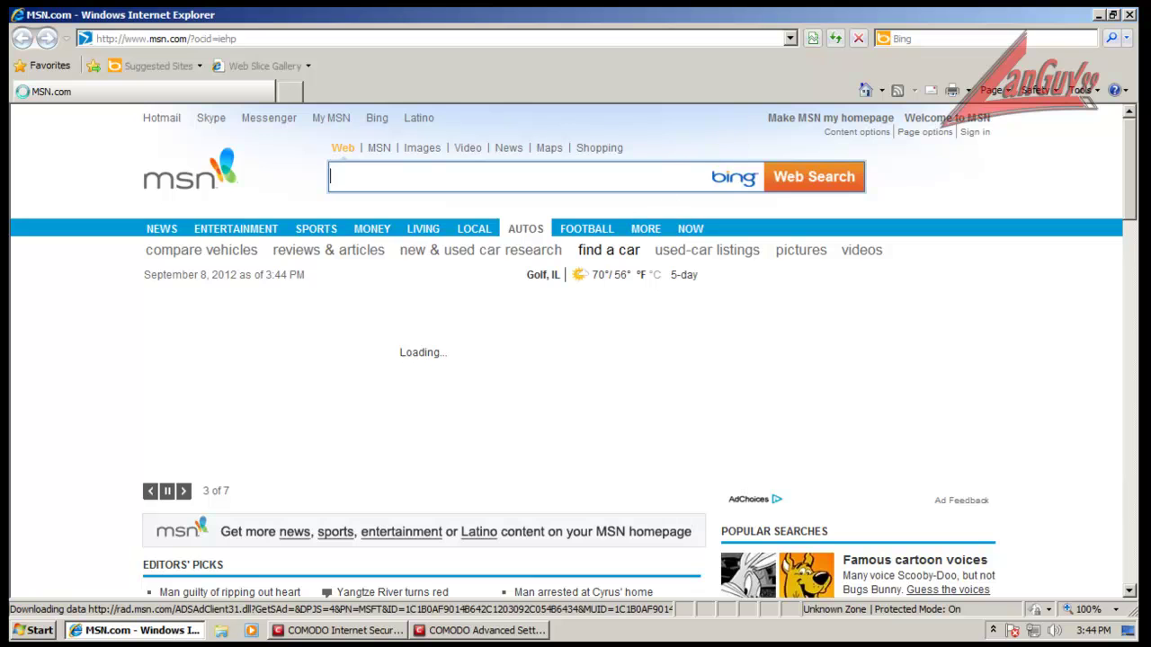
{"action": "left_click", "coordinate": [1130, 15]}
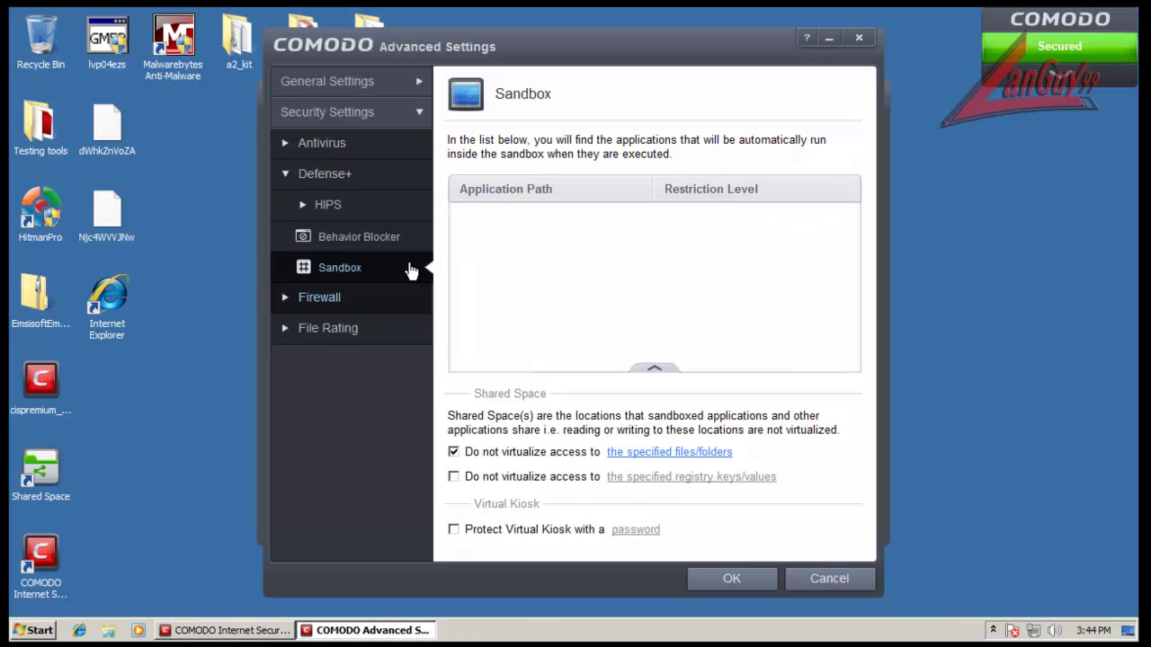
{"action": "left_click", "coordinate": [383, 239]}
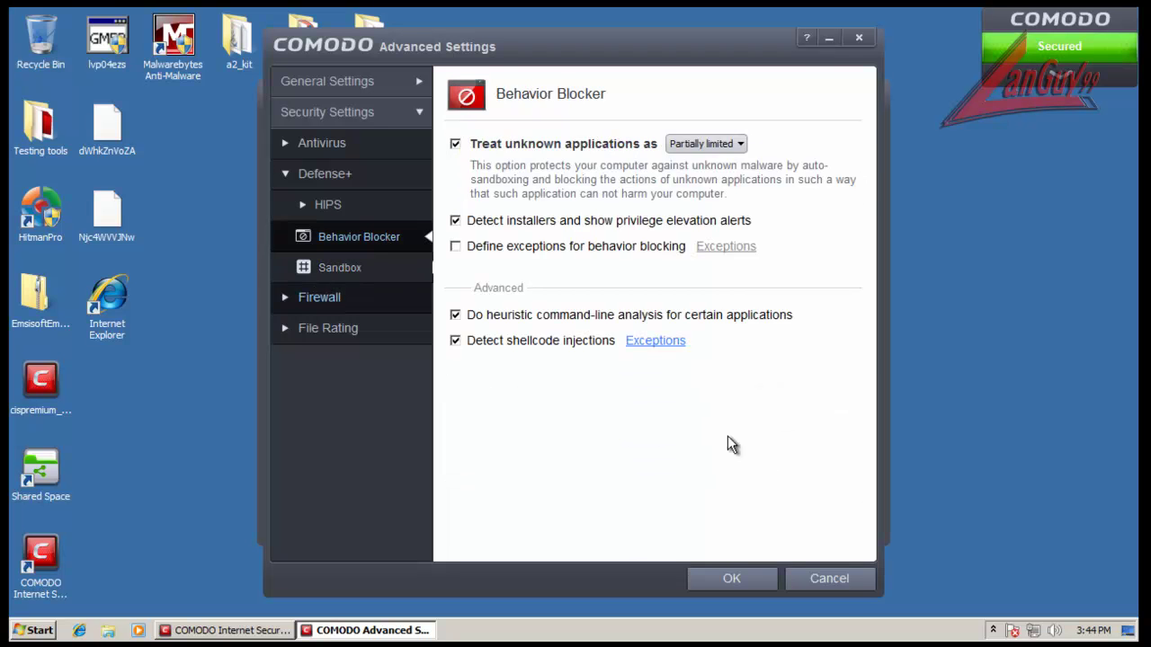
{"action": "left_click", "coordinate": [829, 580]}
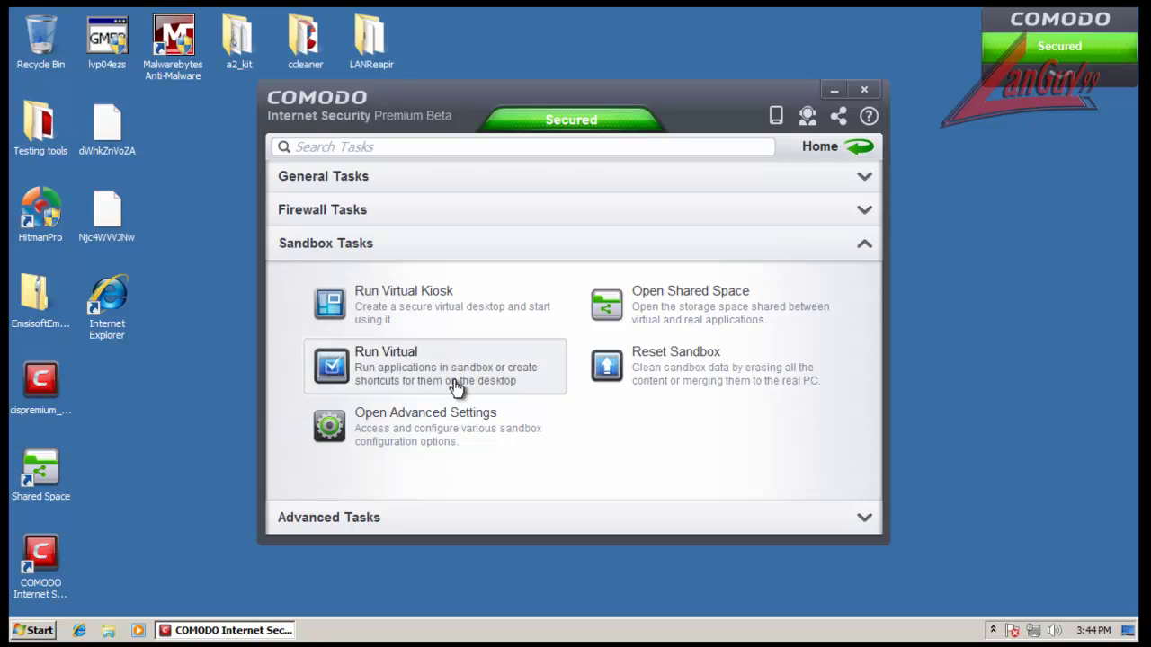
Step: Browse the Firewall, Defense+, HIPS and File Rating pages in Advanced Settings
{"action": "left_click", "coordinate": [453, 431]}
{"action": "left_click", "coordinate": [333, 299]}
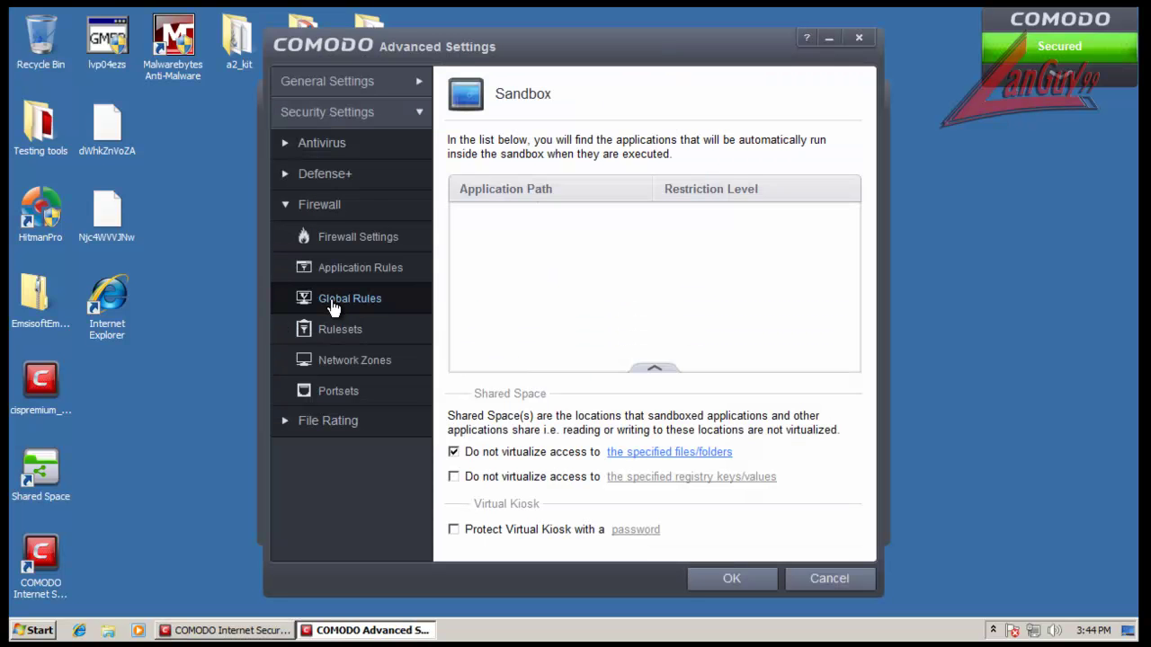
{"action": "left_click", "coordinate": [337, 201]}
{"action": "left_click", "coordinate": [338, 184]}
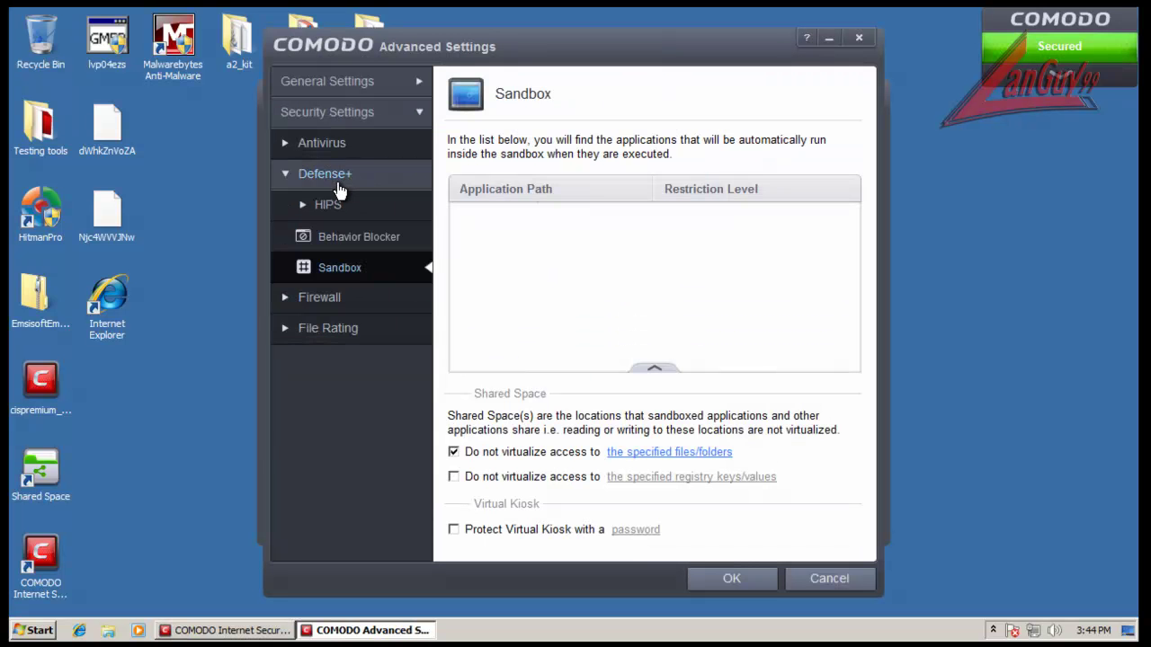
{"action": "left_click", "coordinate": [353, 239]}
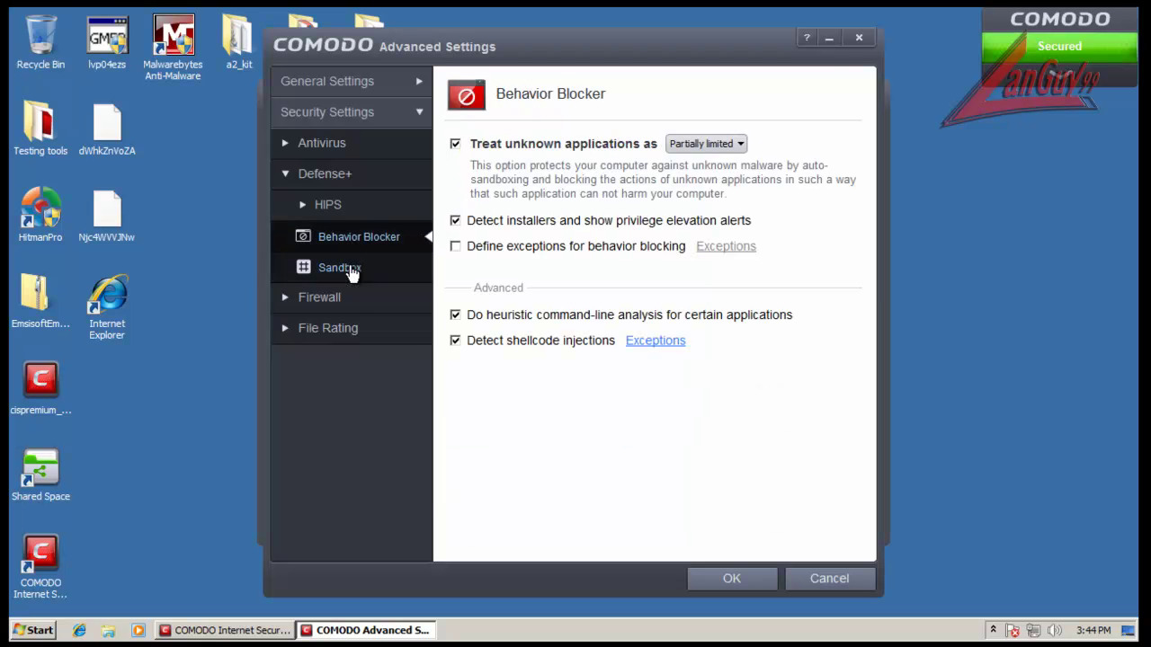
{"action": "left_click", "coordinate": [371, 273]}
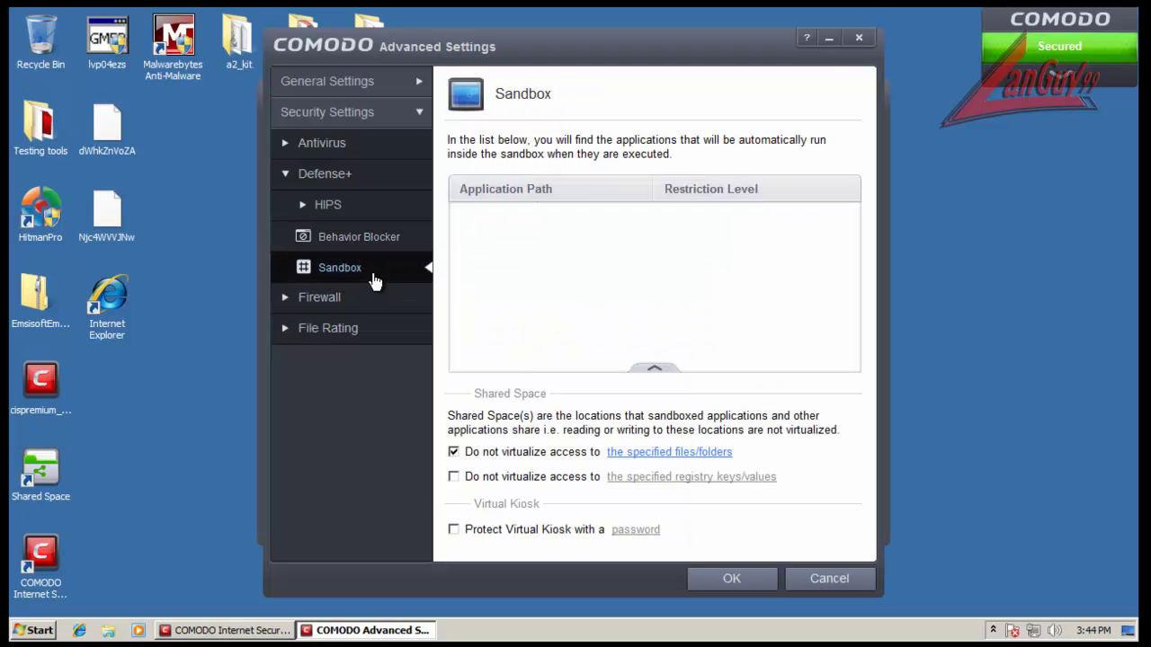
{"action": "left_click", "coordinate": [329, 207]}
{"action": "left_click", "coordinate": [349, 363]}
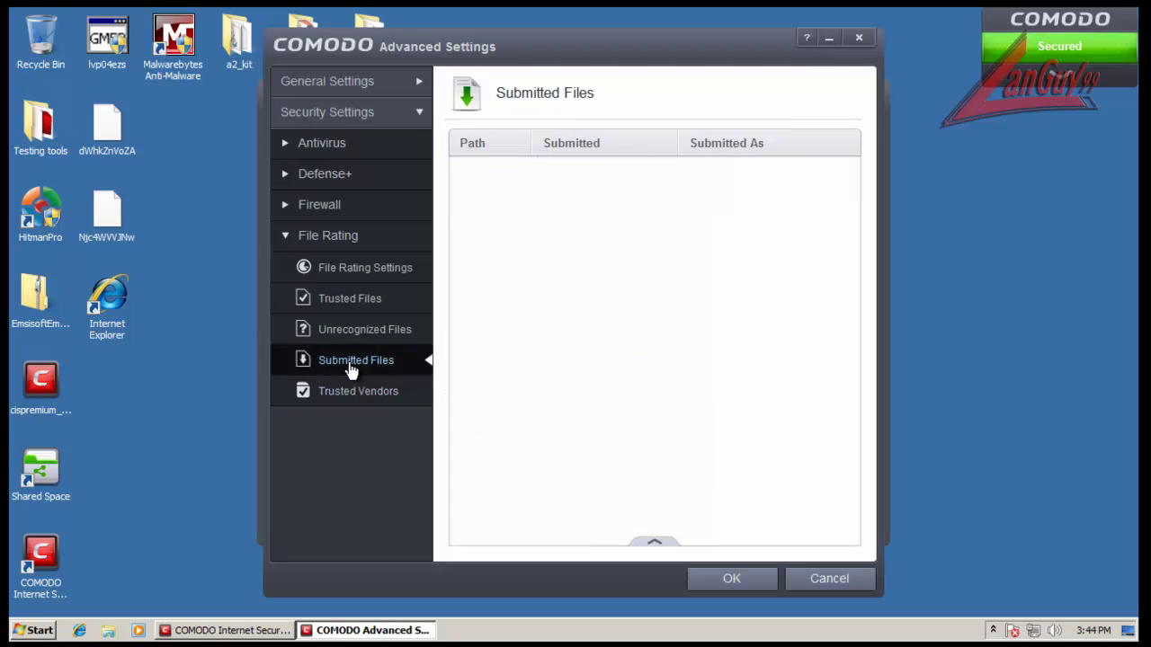
{"action": "left_click", "coordinate": [354, 331]}
{"action": "left_click", "coordinate": [351, 306]}
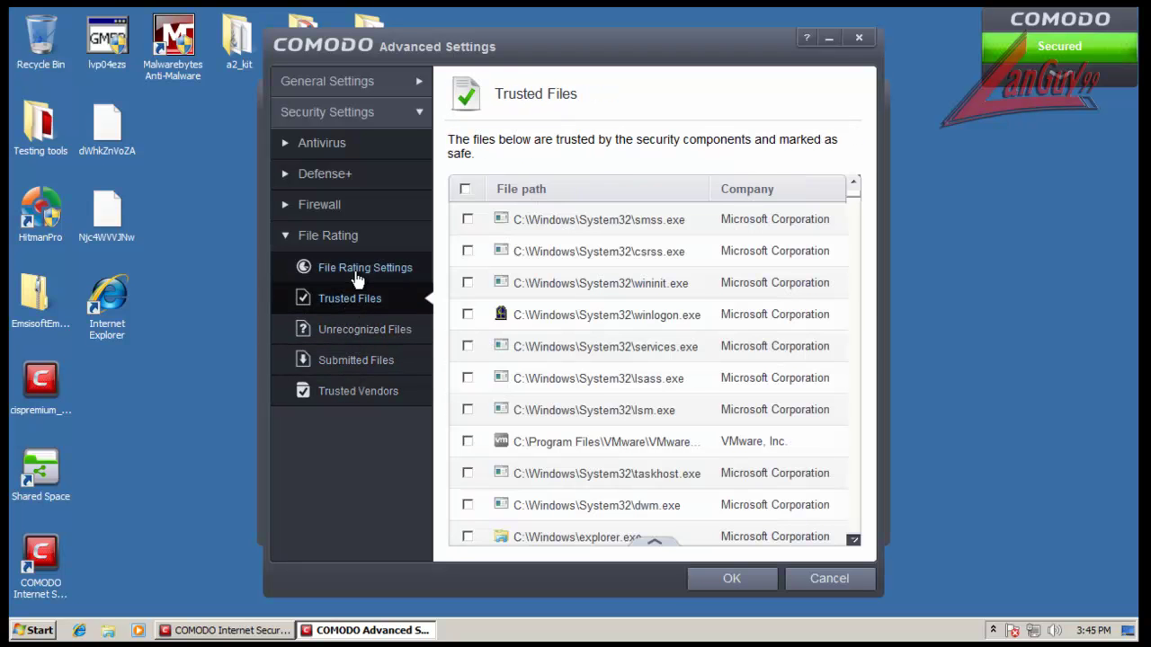
{"action": "left_click", "coordinate": [356, 272]}
Step: Purge the six invalid Trusted Files entries, then view the Trusted Vendors list
{"action": "left_click", "coordinate": [359, 302]}
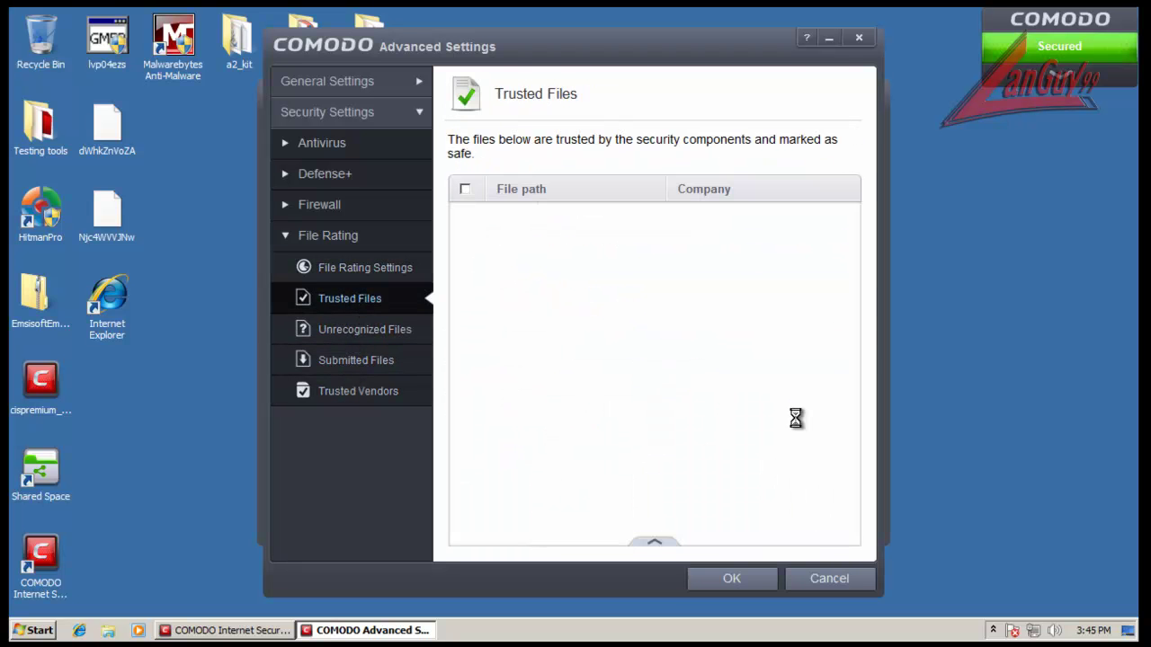
{"action": "mouse_move", "coordinate": [686, 545]}
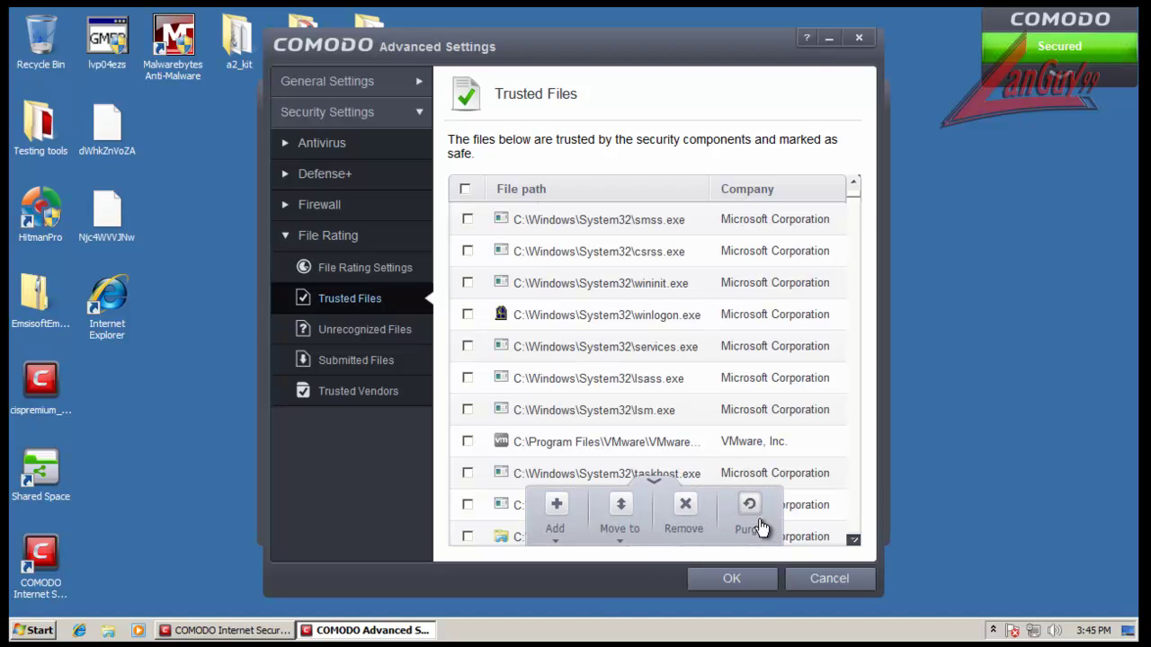
{"action": "left_click", "coordinate": [756, 525]}
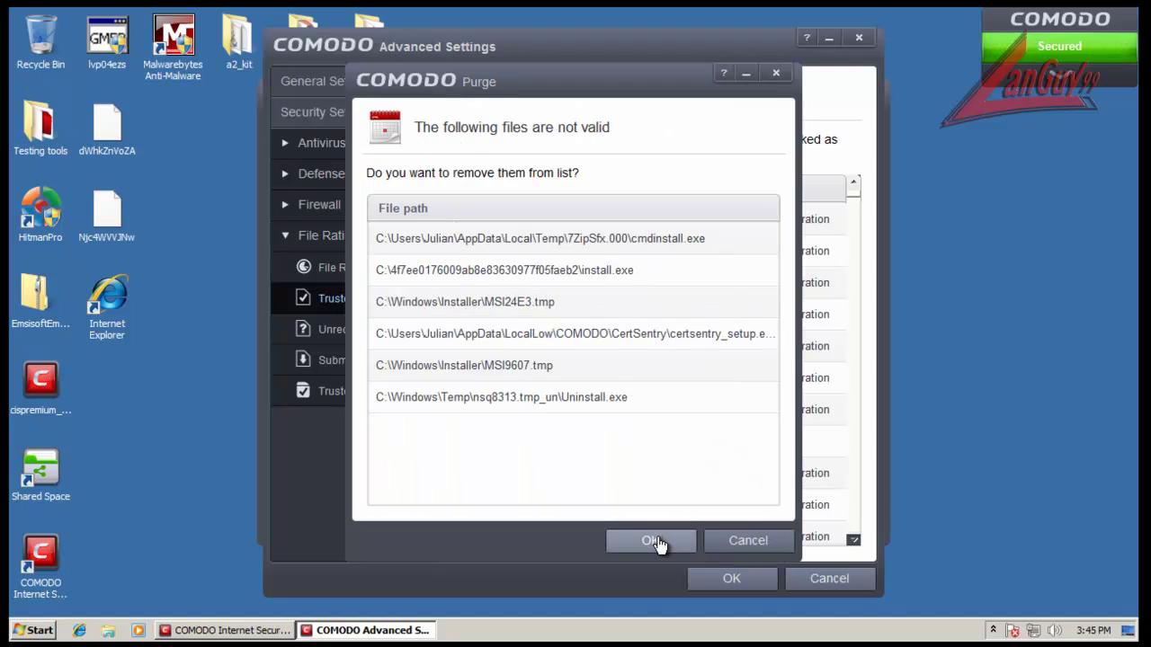
{"action": "left_click", "coordinate": [657, 536]}
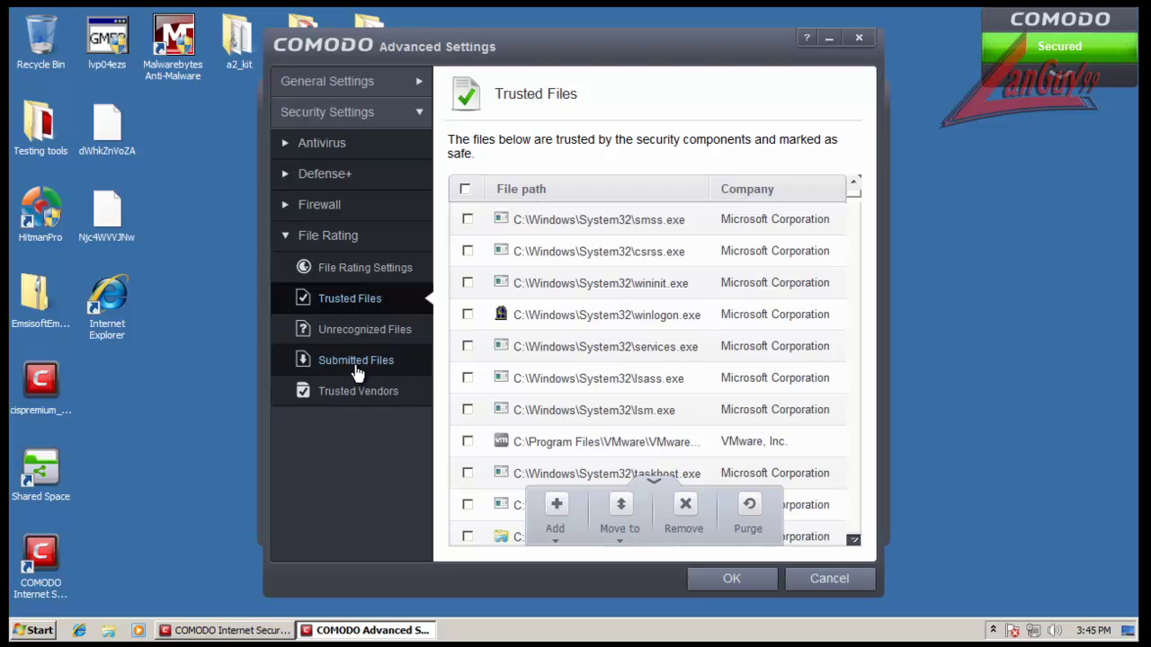
{"action": "left_click", "coordinate": [352, 368]}
{"action": "left_click", "coordinate": [353, 399]}
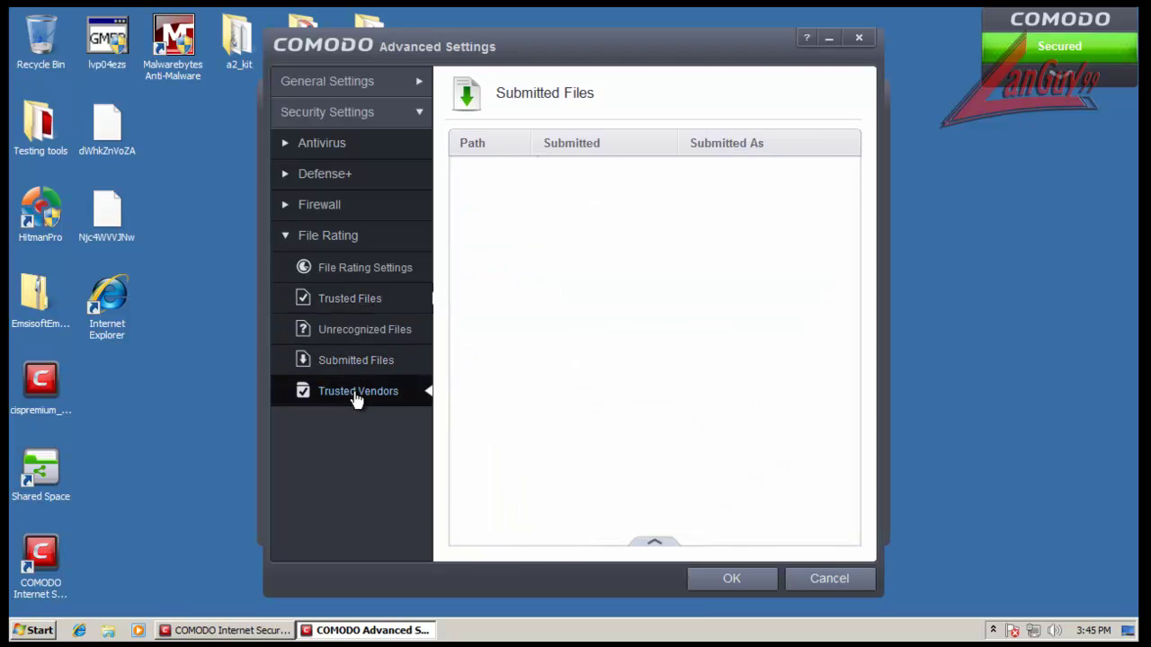
Step: Close Advanced Settings and the COMODO main window, then refresh the desktop
{"action": "left_click", "coordinate": [340, 272]}
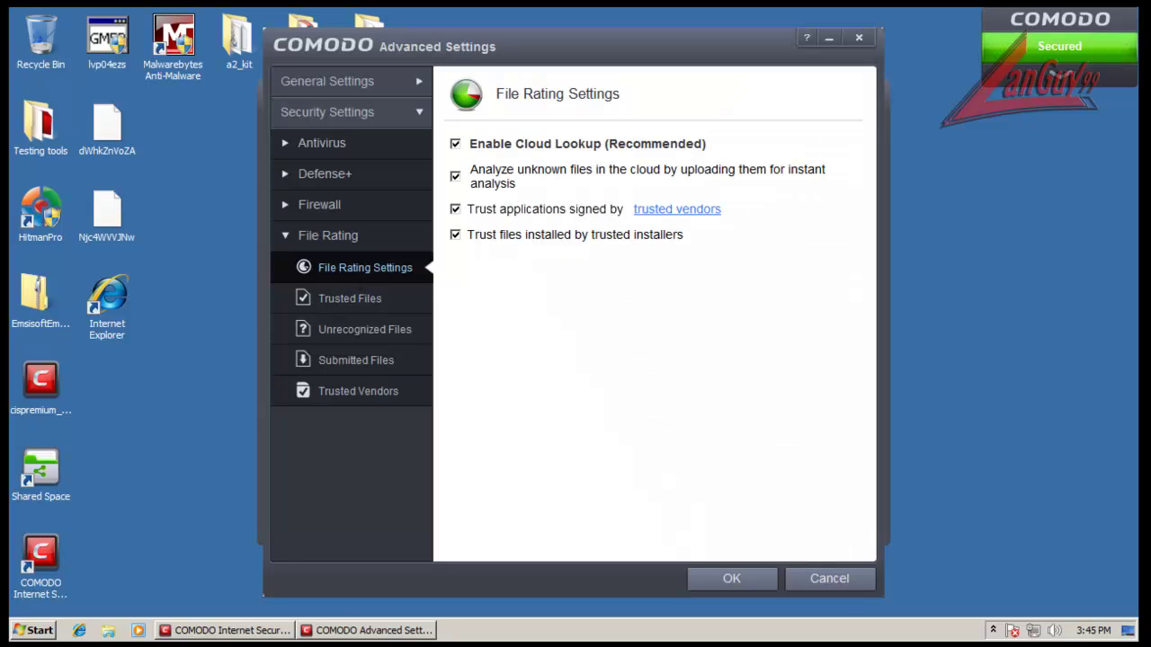
{"action": "left_click", "coordinate": [864, 38]}
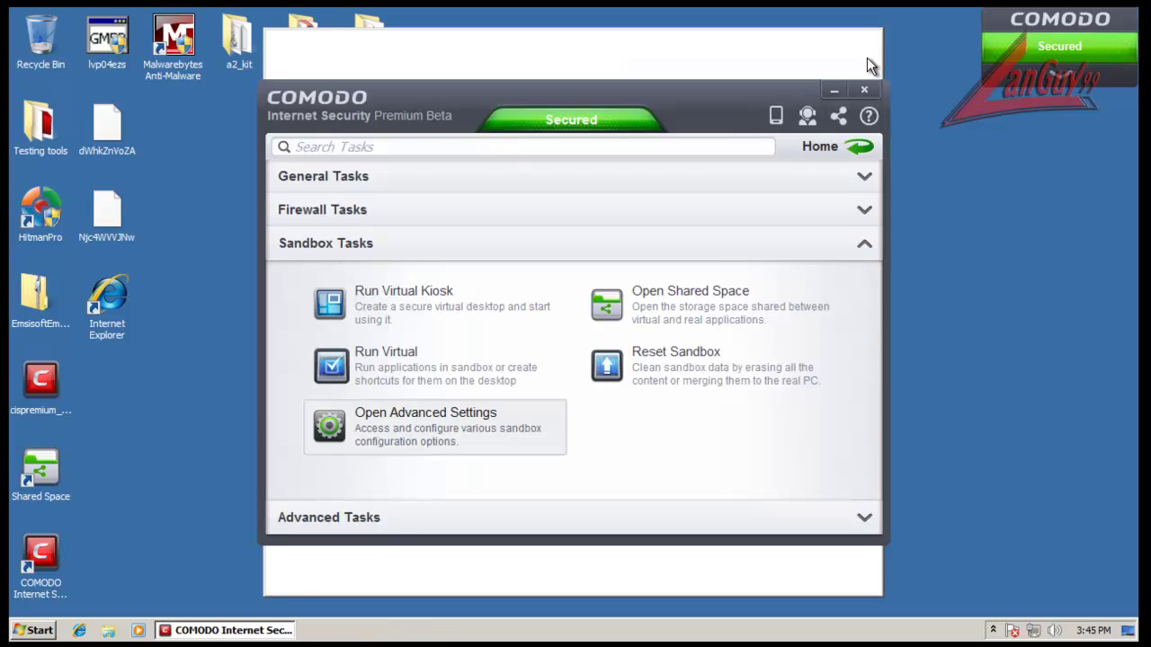
{"action": "left_click", "coordinate": [864, 89]}
{"action": "right_click", "coordinate": [906, 250]}
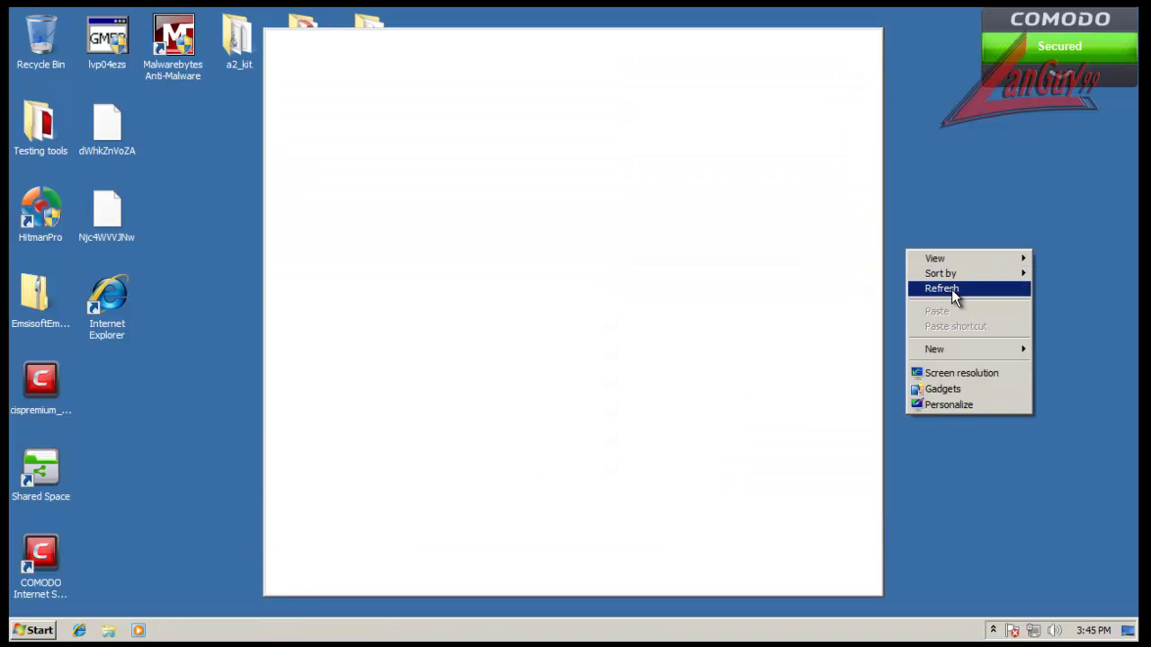
{"action": "left_click", "coordinate": [951, 289]}
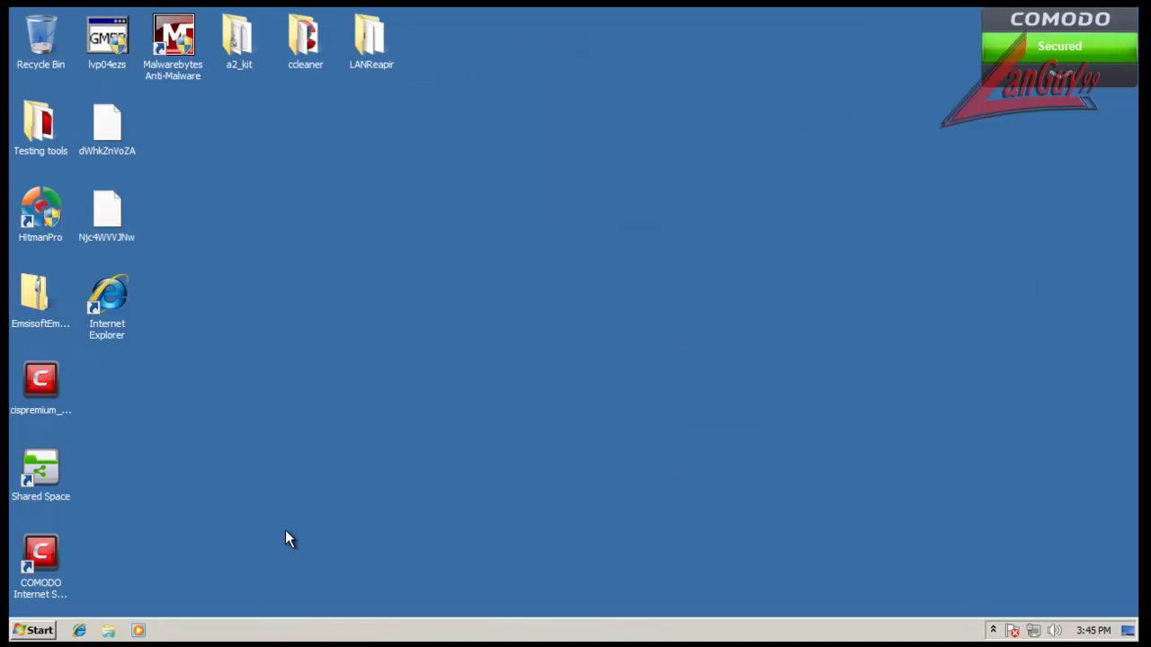
Step: Start Malwarebytes Anti-Malware and CCleaner64 from the ccleaner folder, approving the admin prompts
{"action": "double_click", "coordinate": [172, 41]}
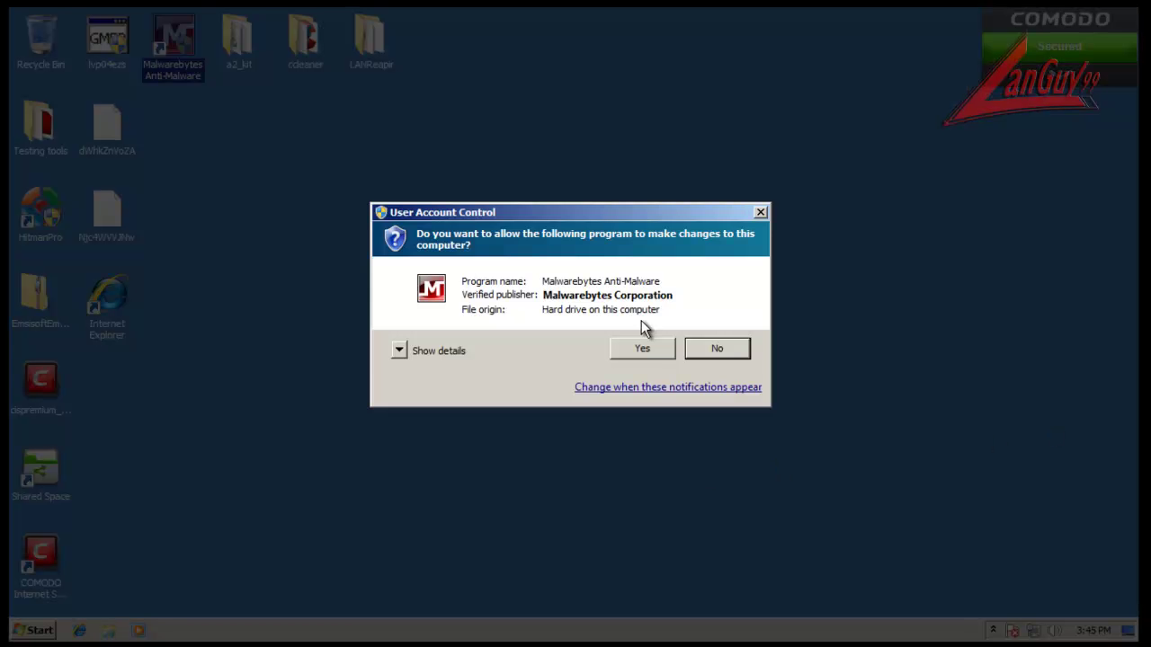
{"action": "left_click", "coordinate": [646, 346]}
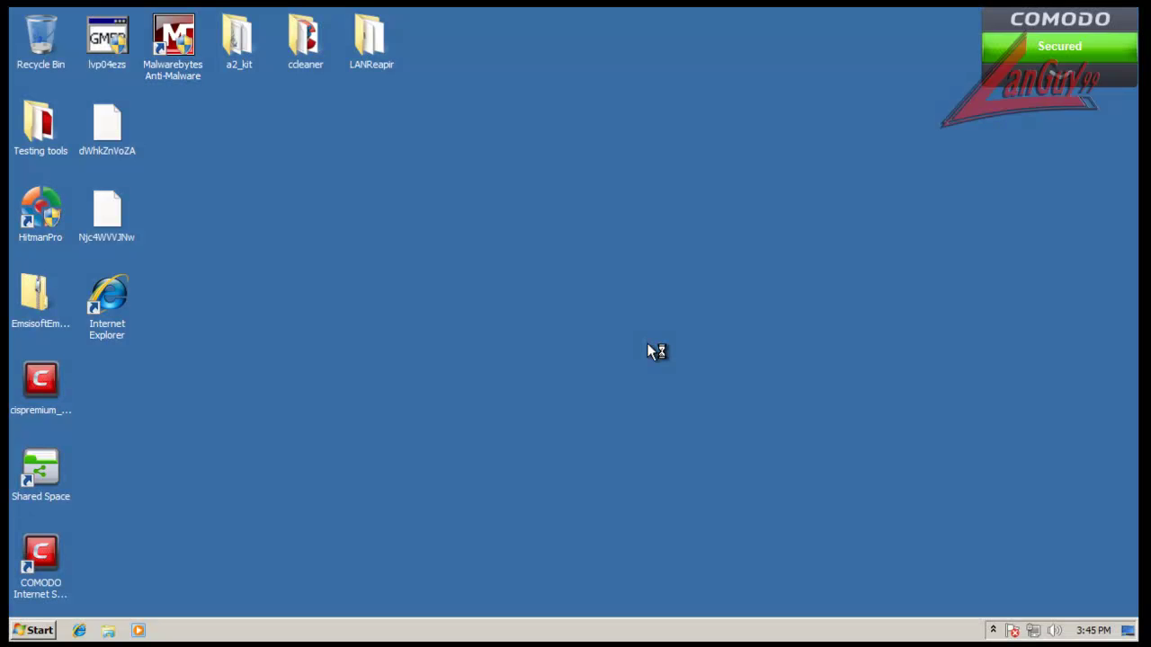
{"action": "double_click", "coordinate": [305, 38]}
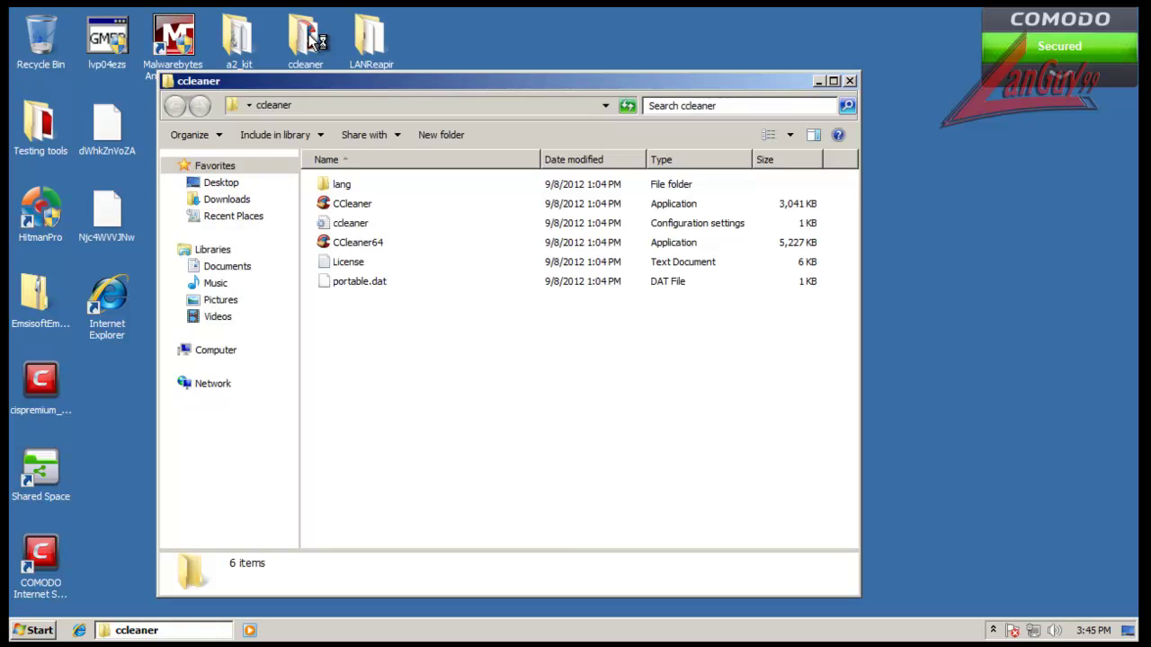
{"action": "double_click", "coordinate": [362, 241]}
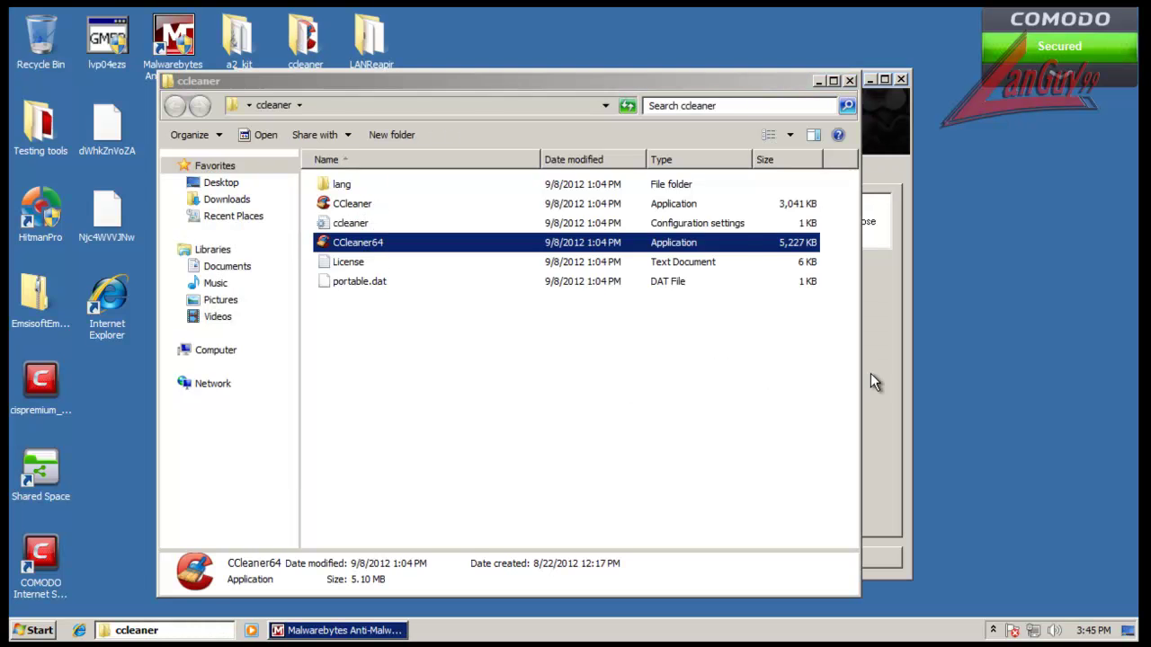
{"action": "left_click", "coordinate": [624, 334]}
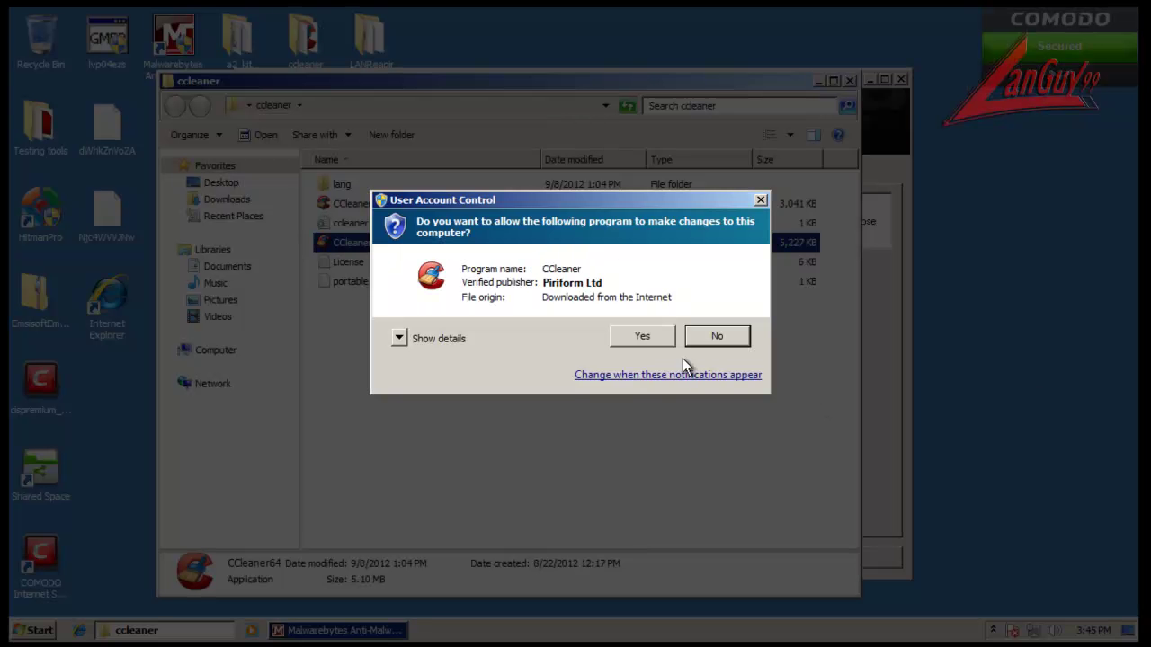
{"action": "left_click", "coordinate": [642, 335]}
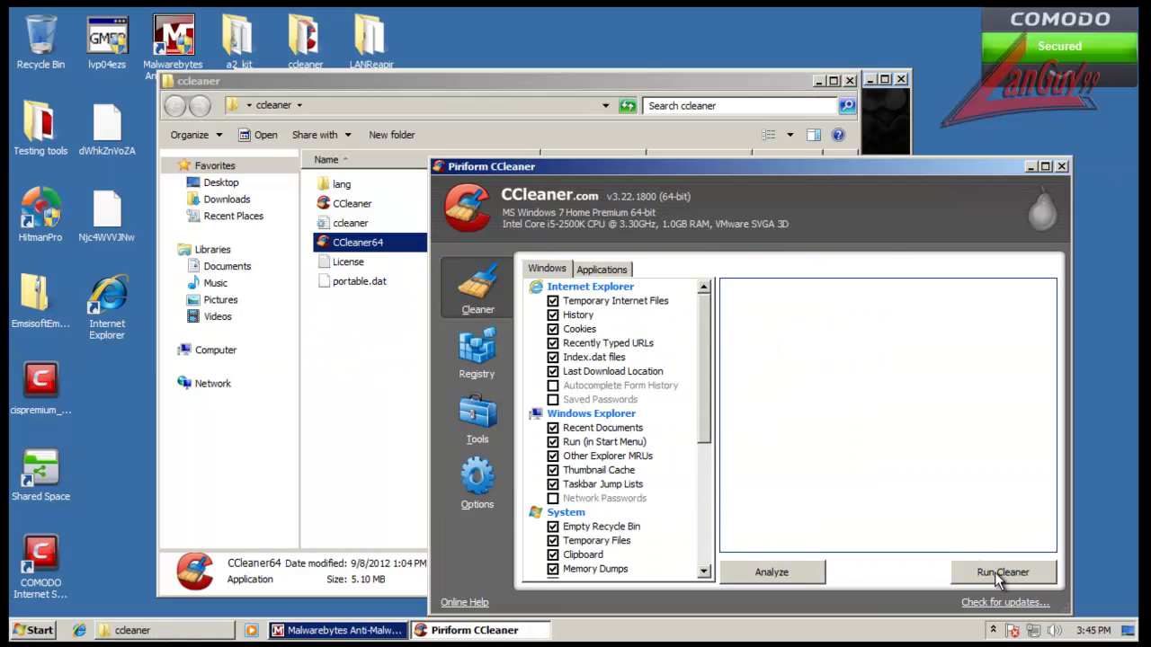
Step: Check CCleaner's advanced options, then run the cleaner to delete 121.4 MB of leftovers
{"action": "left_click", "coordinate": [994, 574]}
{"action": "left_click", "coordinate": [877, 385]}
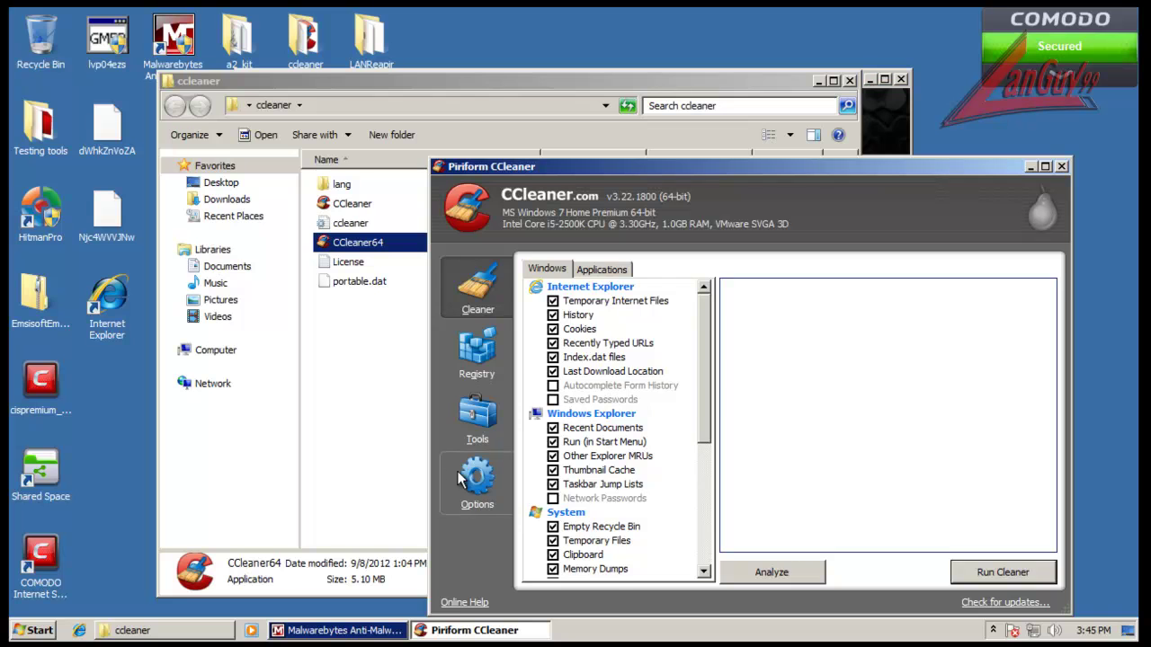
{"action": "left_click", "coordinate": [477, 476]}
{"action": "left_click", "coordinate": [561, 427]}
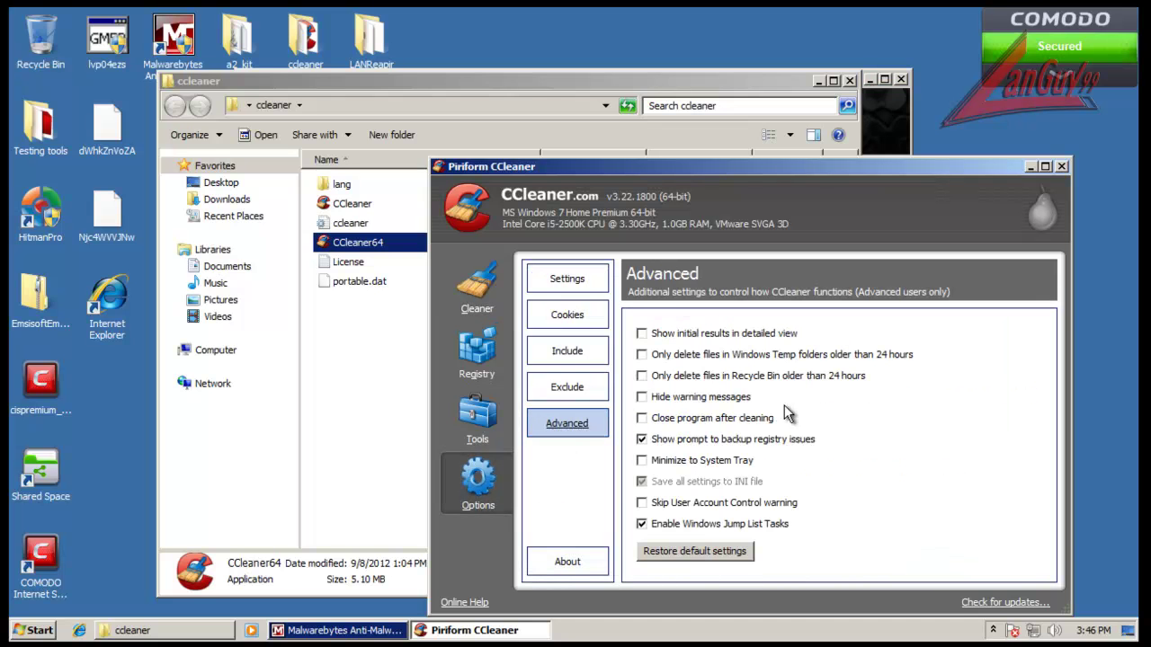
{"action": "left_click", "coordinate": [476, 297]}
{"action": "left_click", "coordinate": [976, 575]}
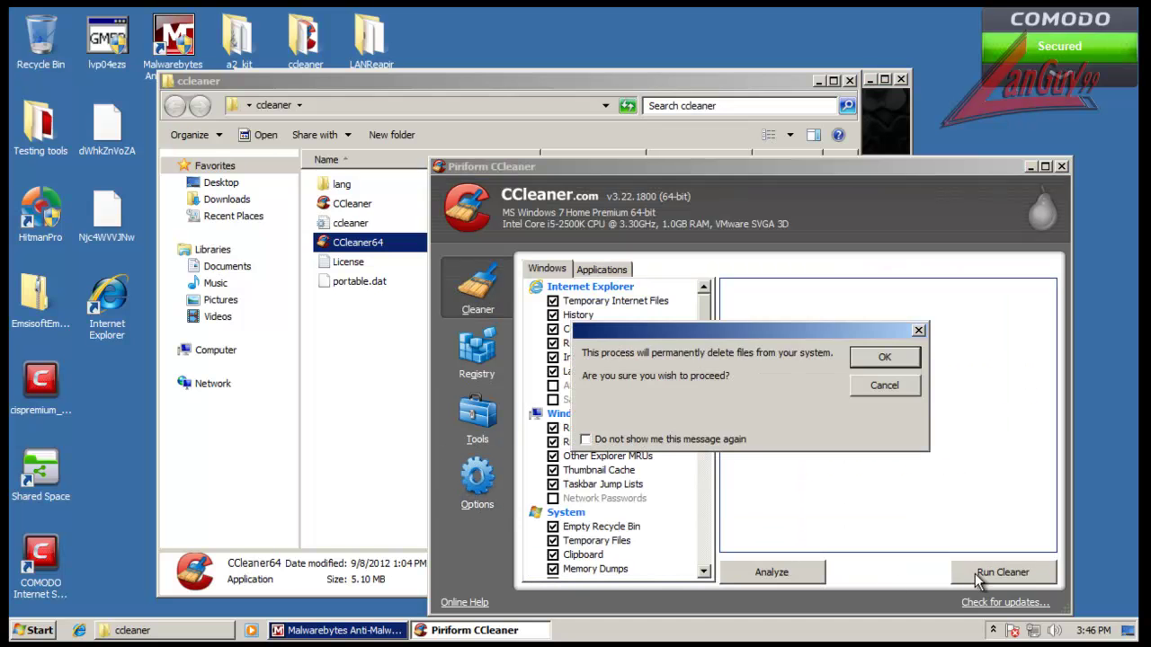
{"action": "left_click", "coordinate": [890, 362]}
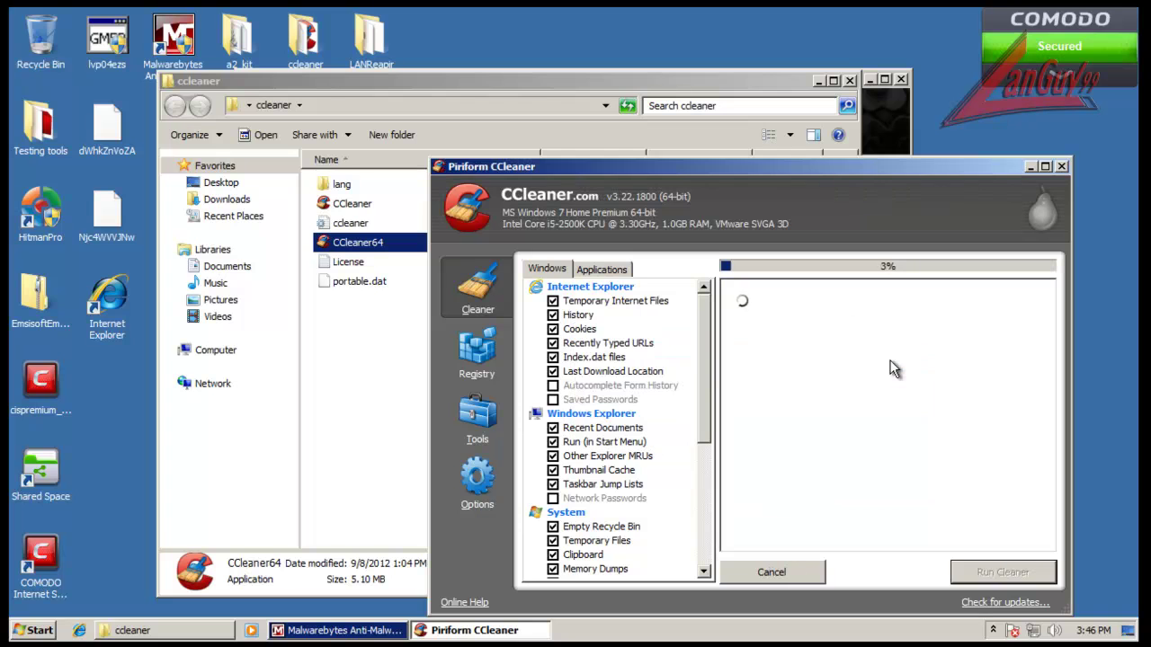
{"action": "left_click", "coordinate": [847, 80]}
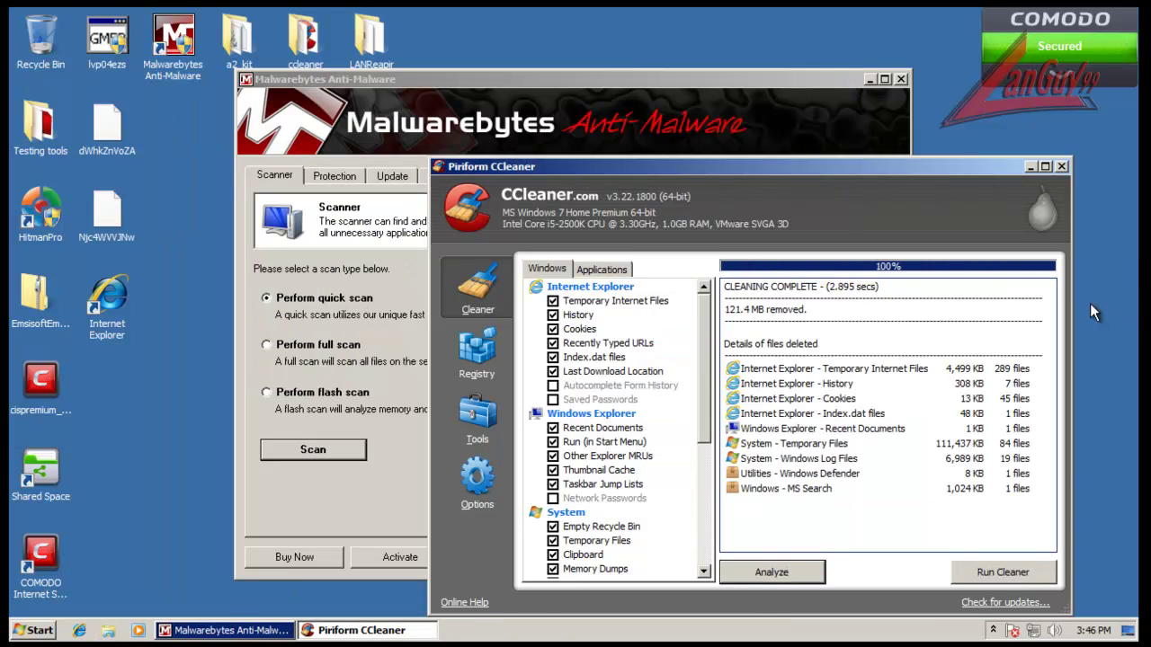
Step: Close CCleaner, start a Malwarebytes full scan of drive C, then abort it
{"action": "left_click", "coordinate": [1061, 168]}
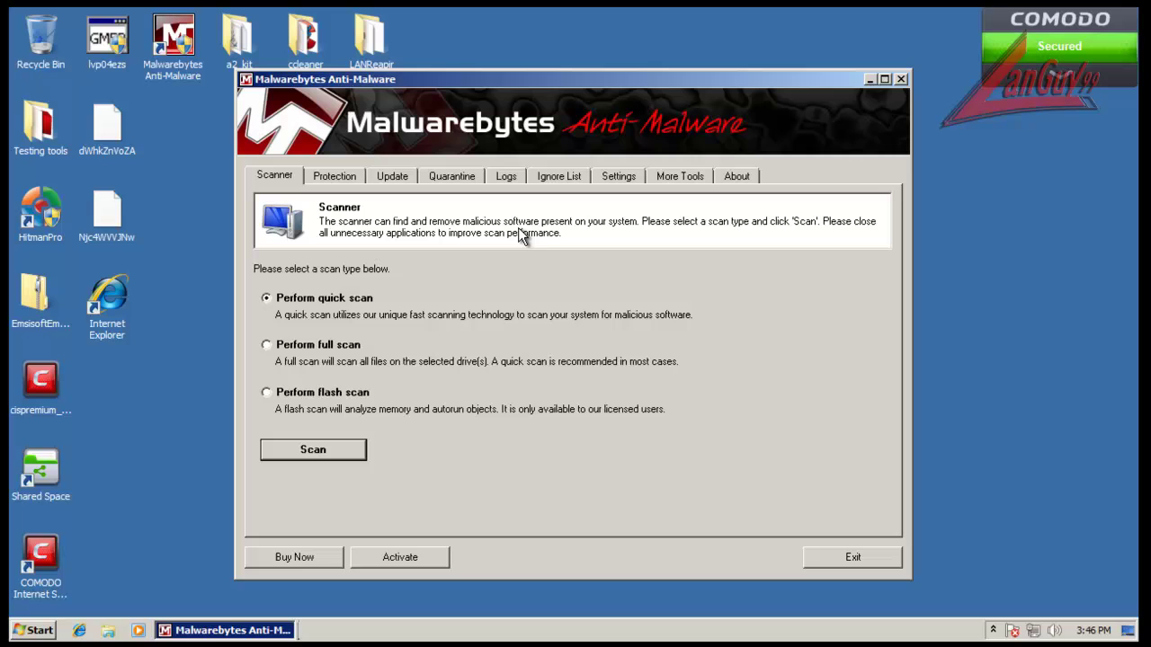
{"action": "left_click", "coordinate": [332, 340]}
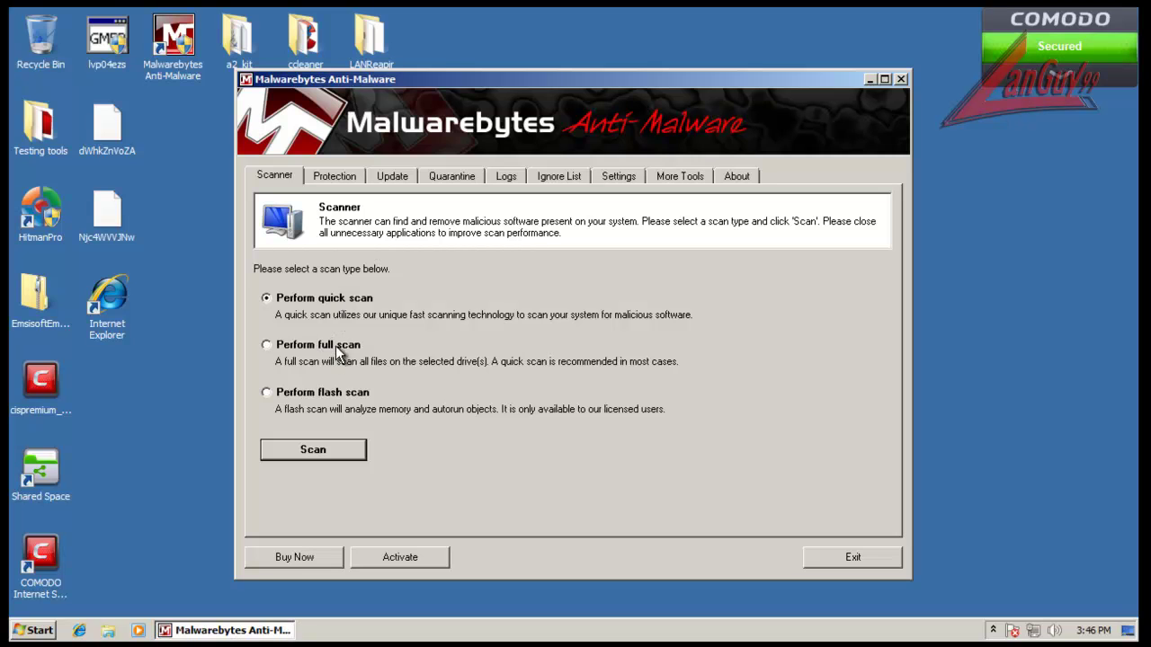
{"action": "left_click", "coordinate": [266, 344]}
{"action": "left_click", "coordinate": [315, 450]}
{"action": "left_click", "coordinate": [693, 440]}
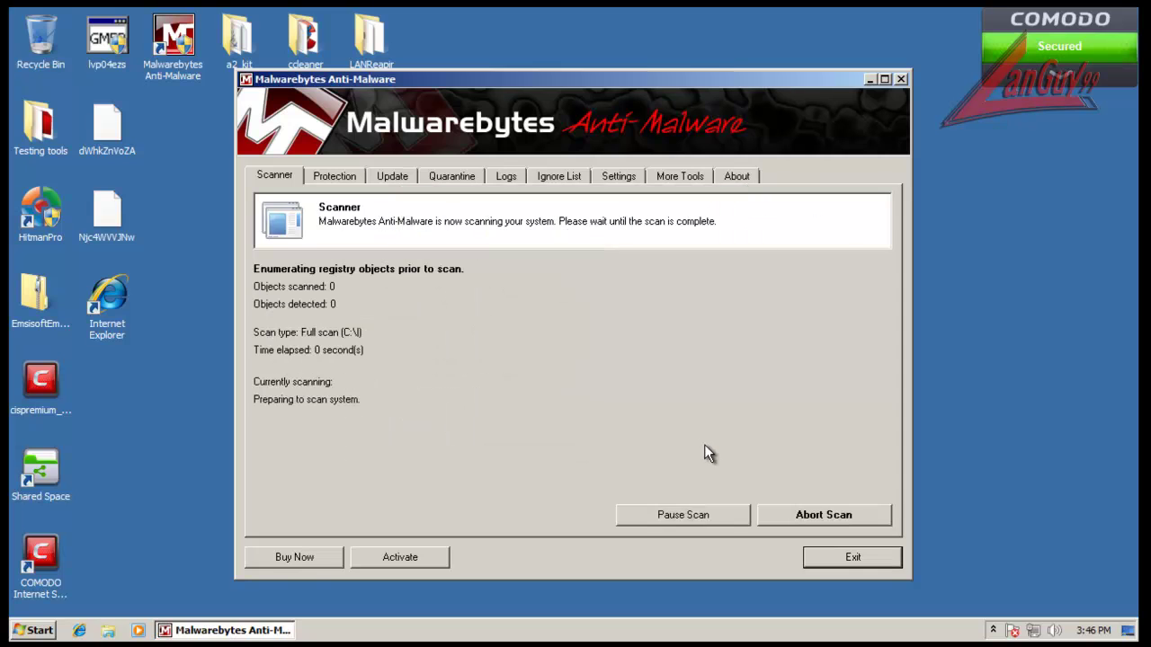
{"action": "left_click", "coordinate": [817, 516]}
{"action": "left_click", "coordinate": [594, 377]}
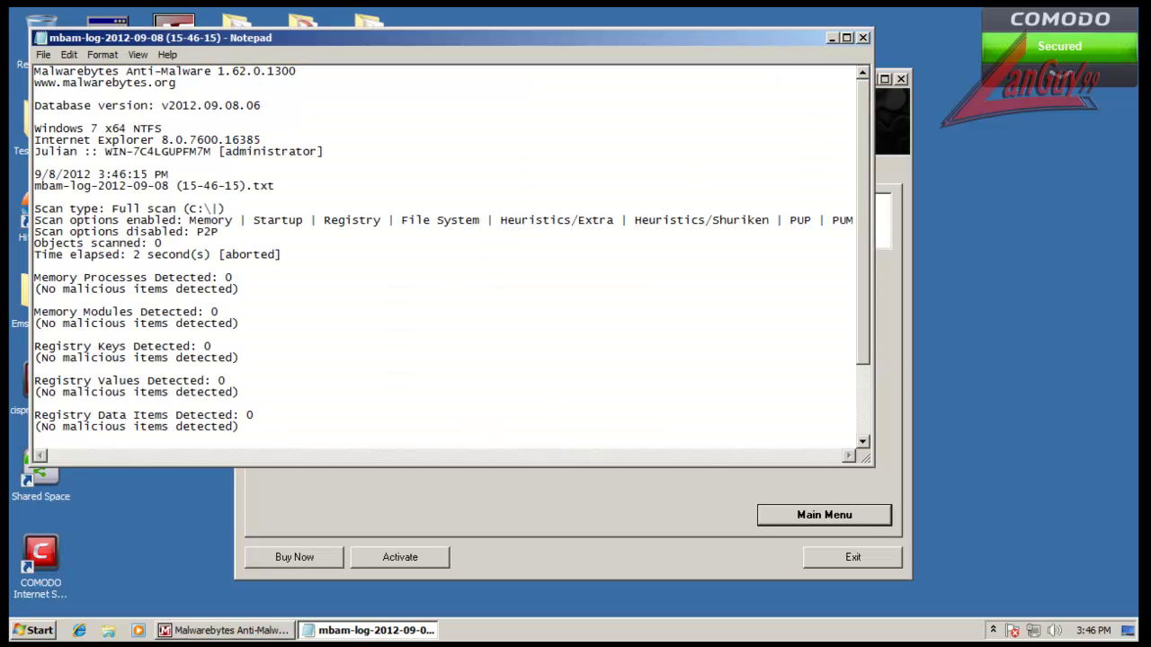
Step: Close the scan log, dismiss the aborted-scan notice and start a quick scan
{"action": "left_click", "coordinate": [862, 38]}
{"action": "left_click", "coordinate": [691, 379]}
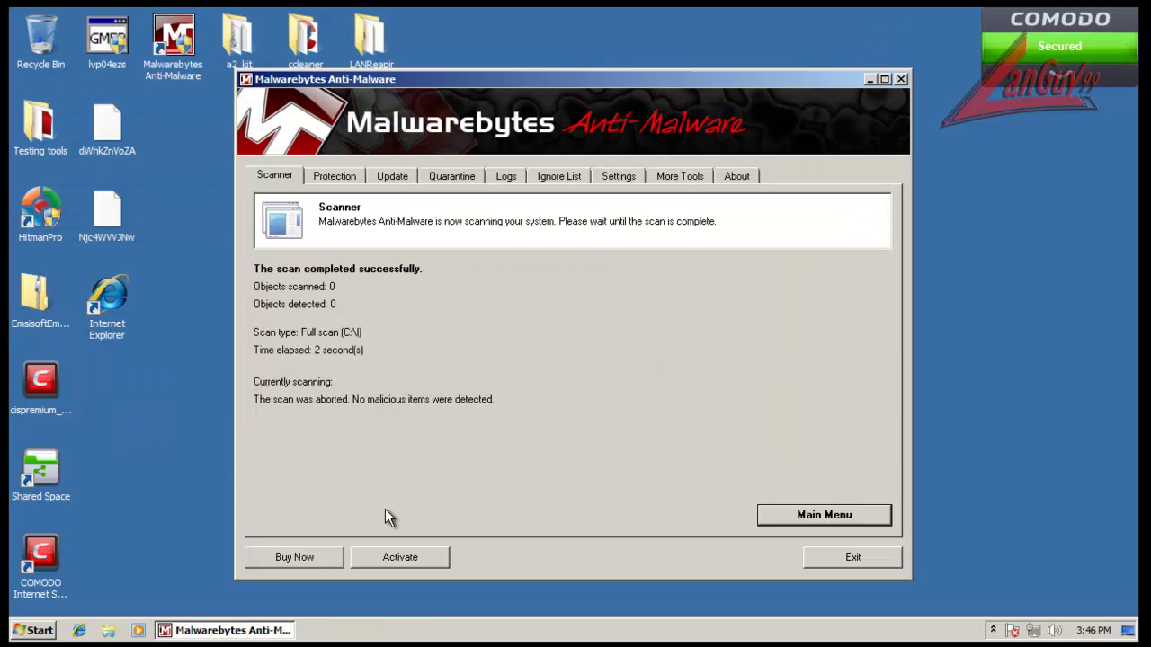
{"action": "left_click", "coordinate": [764, 514]}
{"action": "left_click", "coordinate": [374, 305]}
{"action": "left_click", "coordinate": [341, 449]}
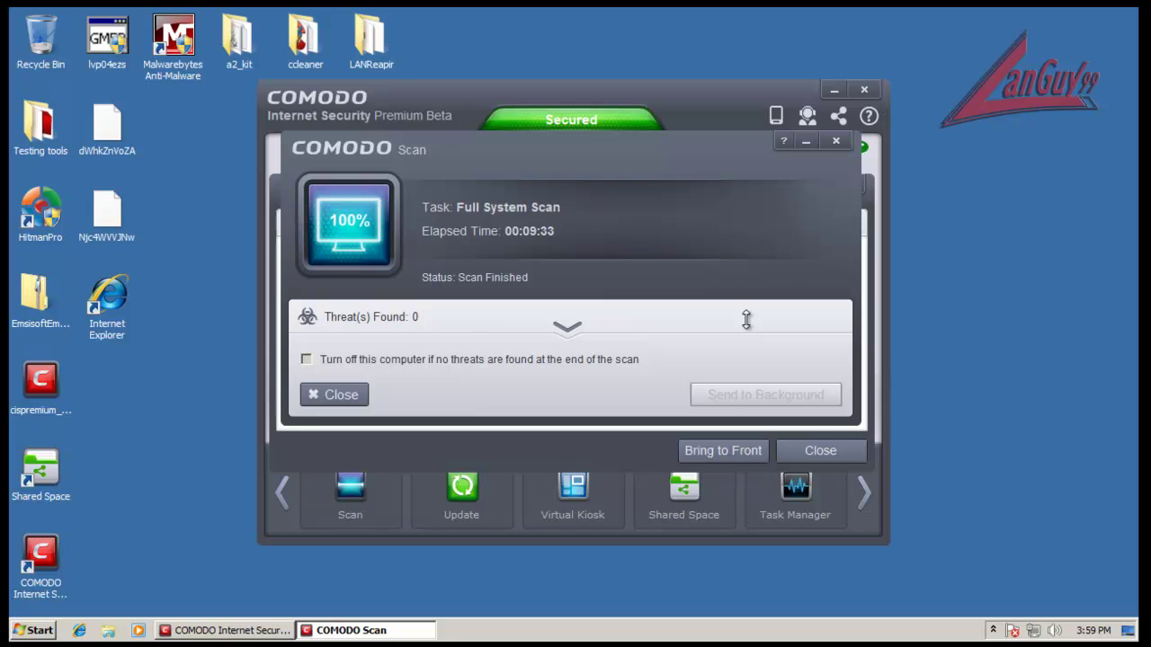
Step: Check the 0-threat full scan results, close the scan and Task Manager, and minimize COMODO
{"action": "left_click", "coordinate": [562, 331]}
{"action": "left_click", "coordinate": [568, 328]}
{"action": "left_click", "coordinate": [340, 395]}
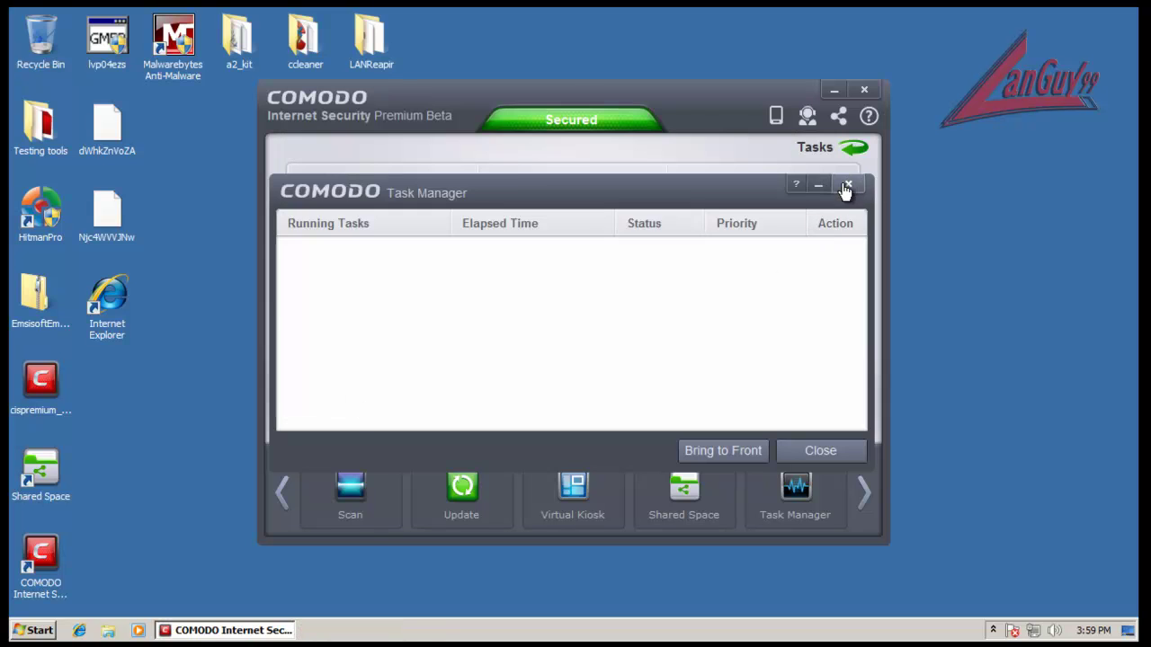
{"action": "left_click", "coordinate": [848, 188]}
{"action": "left_click", "coordinate": [833, 90]}
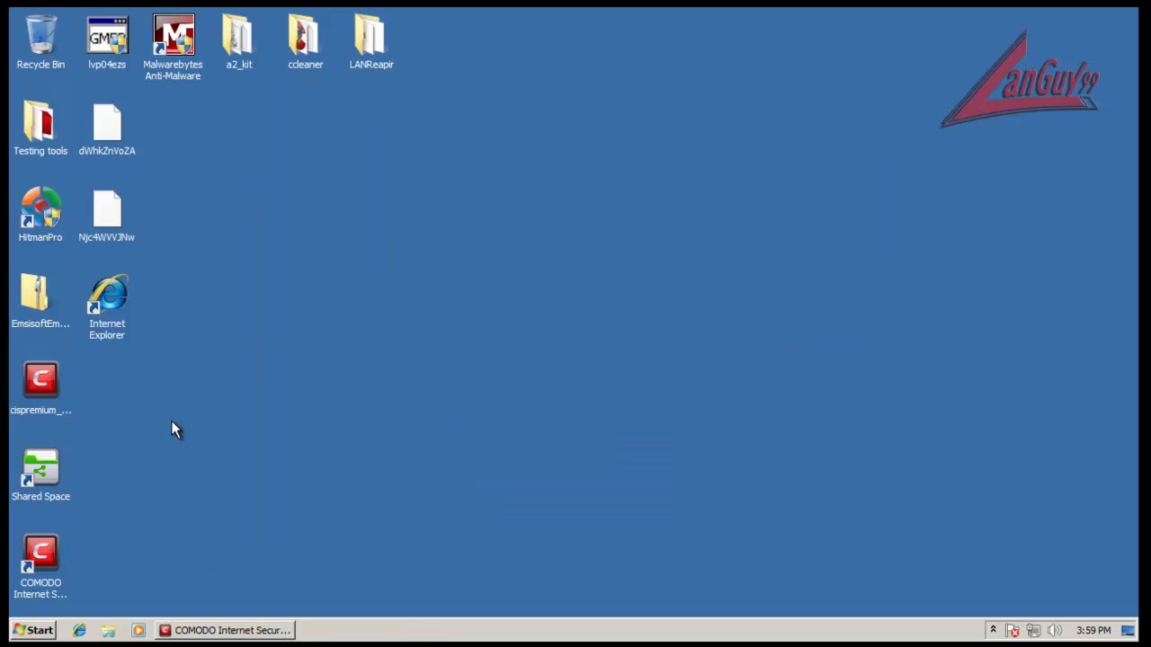
Step: Launch Malwarebytes as administrator and show the six detections sorted by category, Item column widened
{"action": "double_click", "coordinate": [171, 55]}
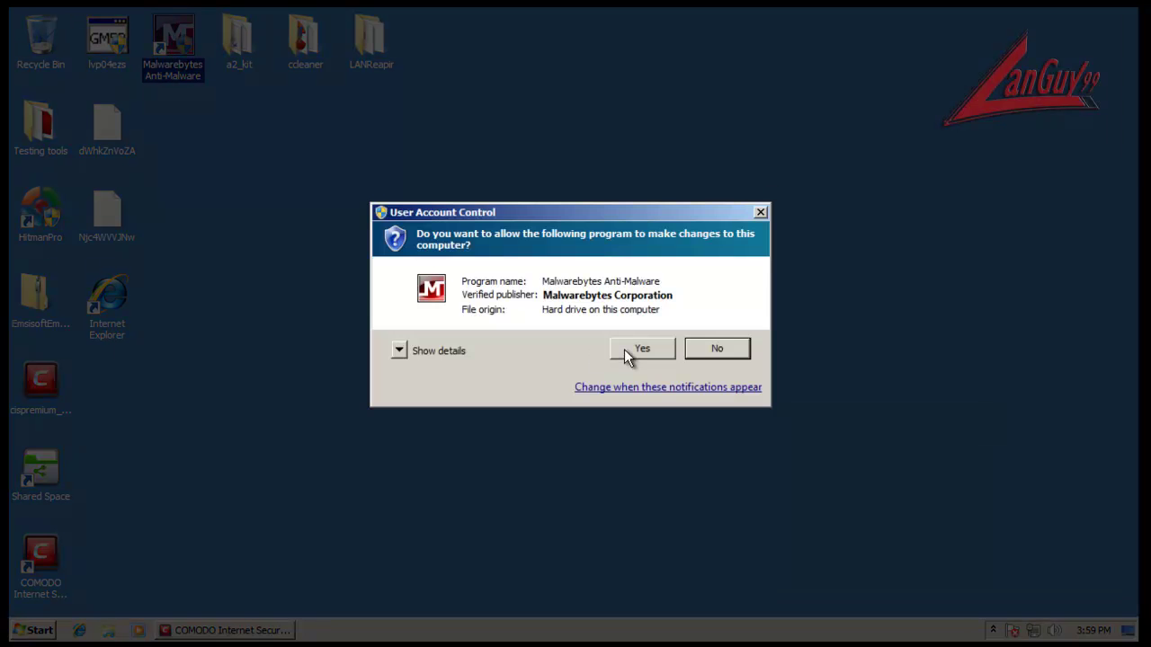
{"action": "left_click", "coordinate": [630, 348]}
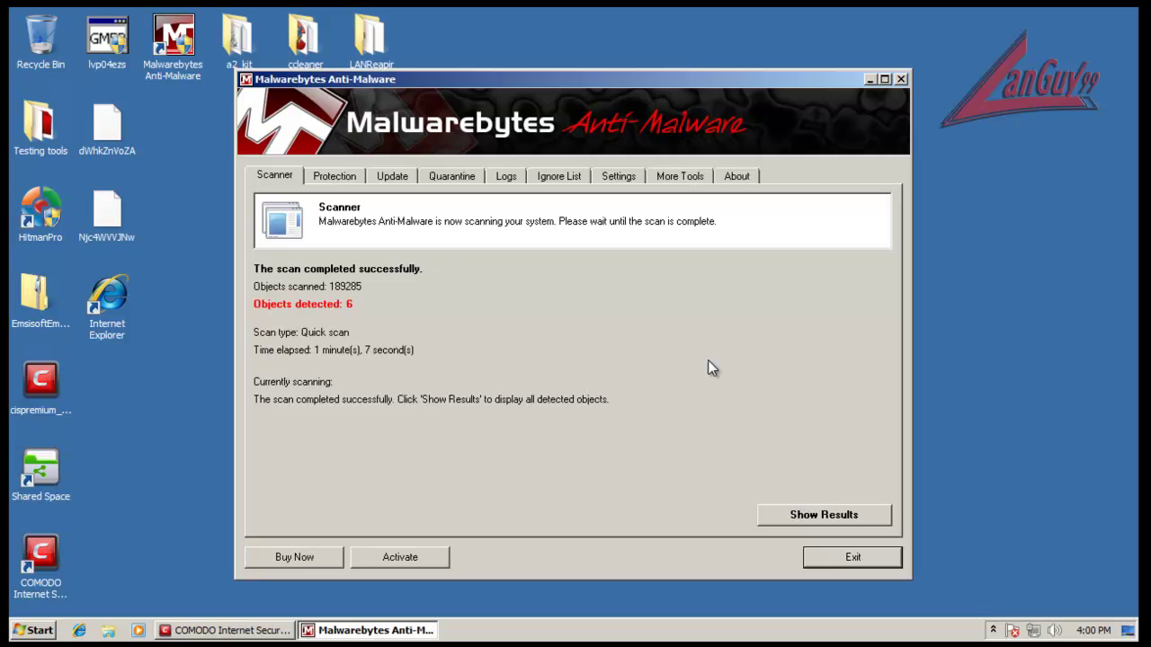
{"action": "left_click", "coordinate": [816, 516]}
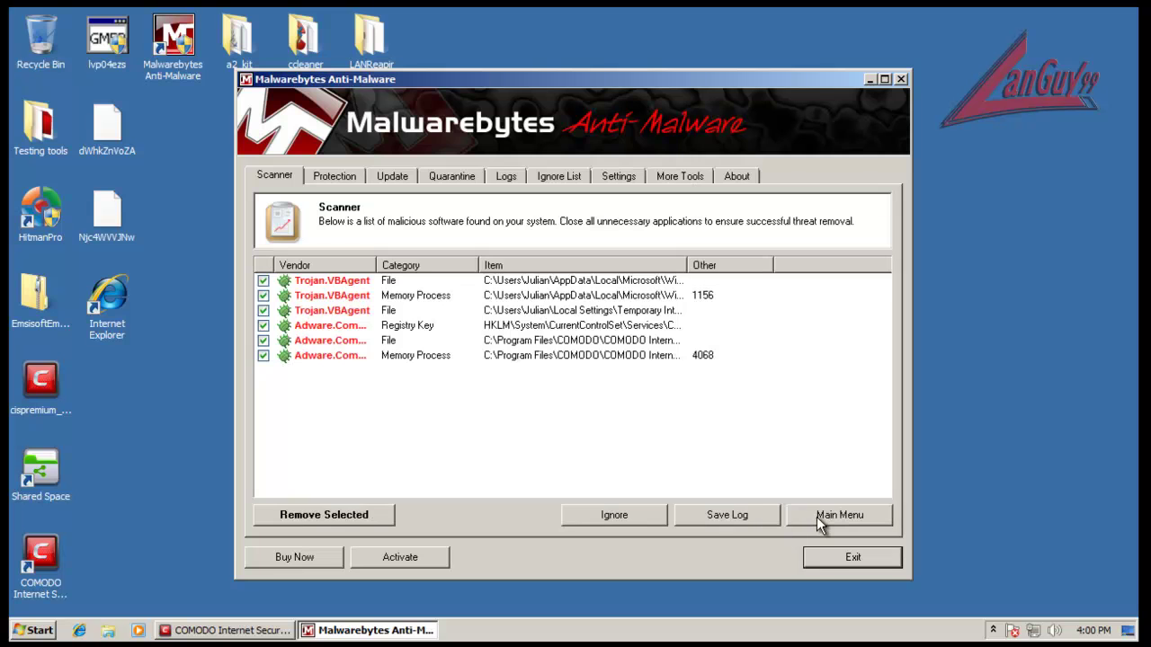
{"action": "left_click", "coordinate": [404, 266]}
{"action": "left_click_drag", "start_coordinate": [690, 266], "coordinate": [933, 256]}
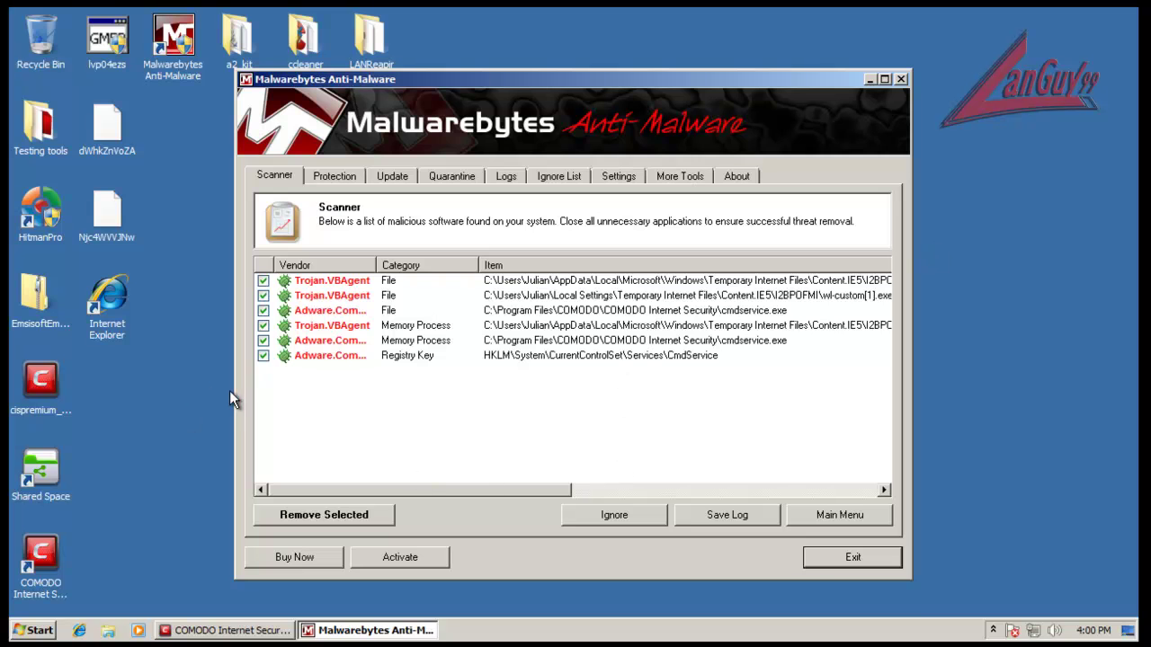
{"action": "left_click_drag", "start_coordinate": [236, 391], "coordinate": [63, 391]}
{"action": "left_click_drag", "start_coordinate": [628, 266], "coordinate": [965, 275]}
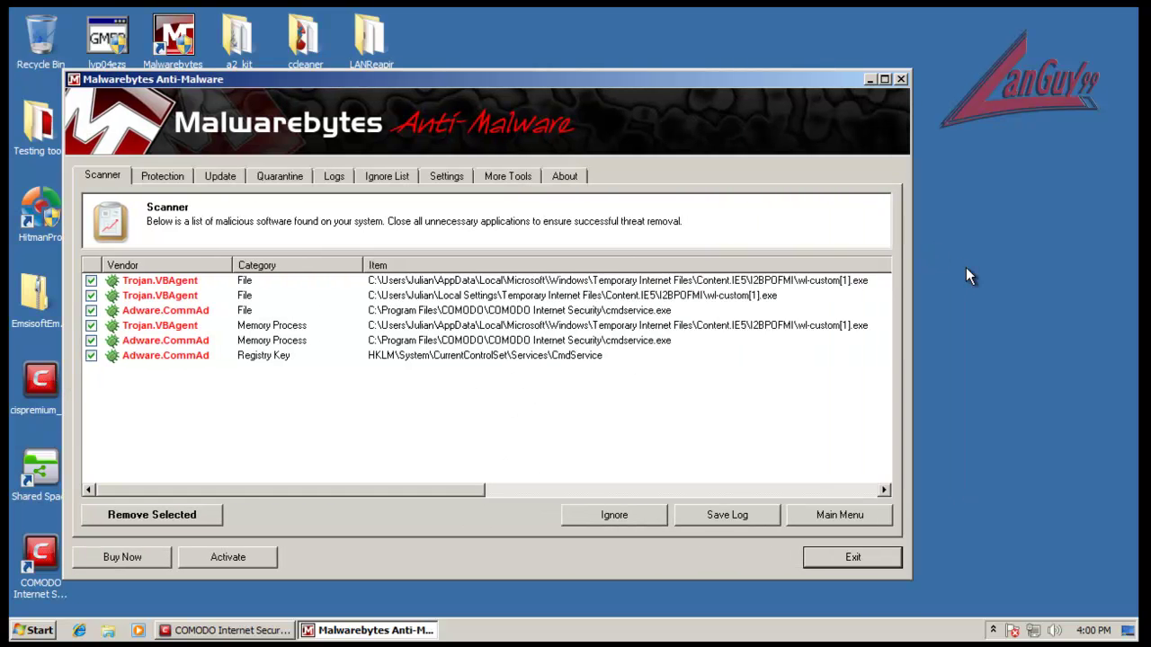
Step: Sort detections by item path, inspect the cmdservice and wl-custom entries, then bring COMODO forward
{"action": "left_click", "coordinate": [634, 327]}
{"action": "left_click", "coordinate": [534, 314]}
{"action": "left_click", "coordinate": [523, 331]}
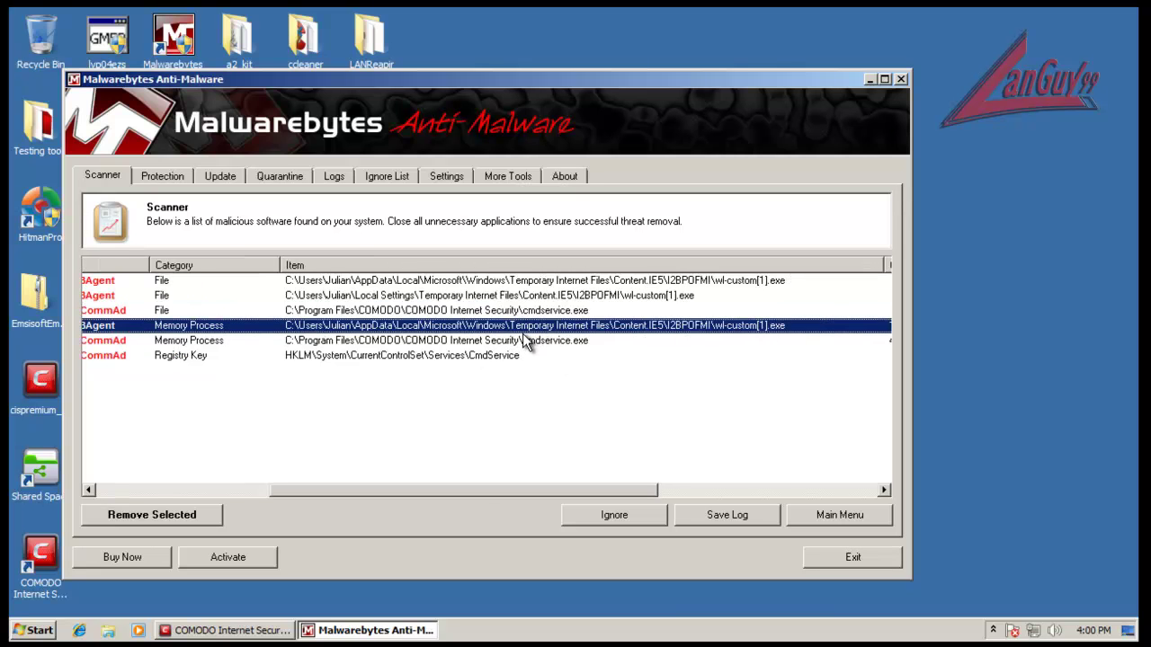
{"action": "left_click", "coordinate": [522, 341]}
{"action": "left_click", "coordinate": [519, 356]}
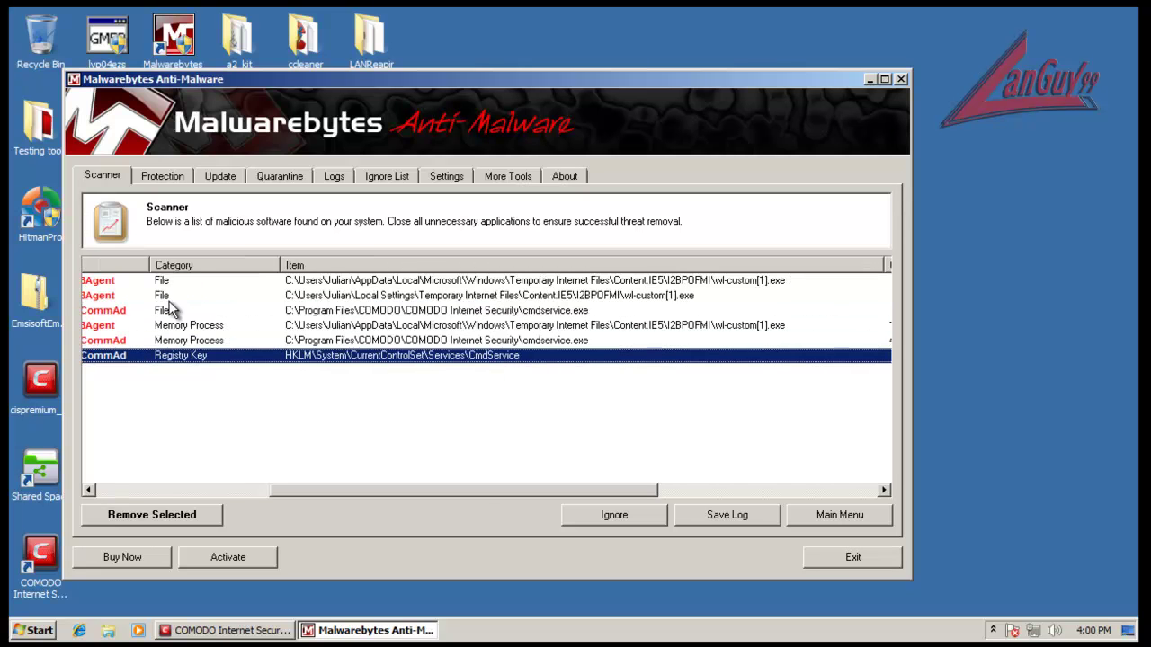
{"action": "left_click", "coordinate": [371, 265]}
{"action": "left_click", "coordinate": [457, 284]}
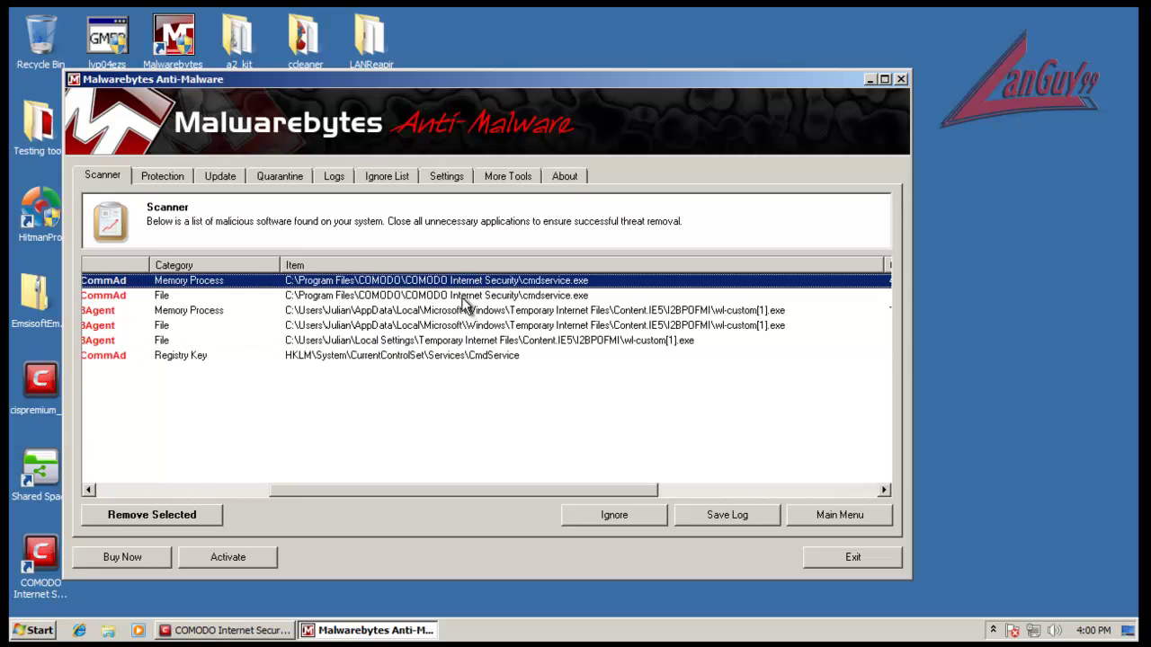
{"action": "key", "text": "Down"}
{"action": "key", "text": "Down"}
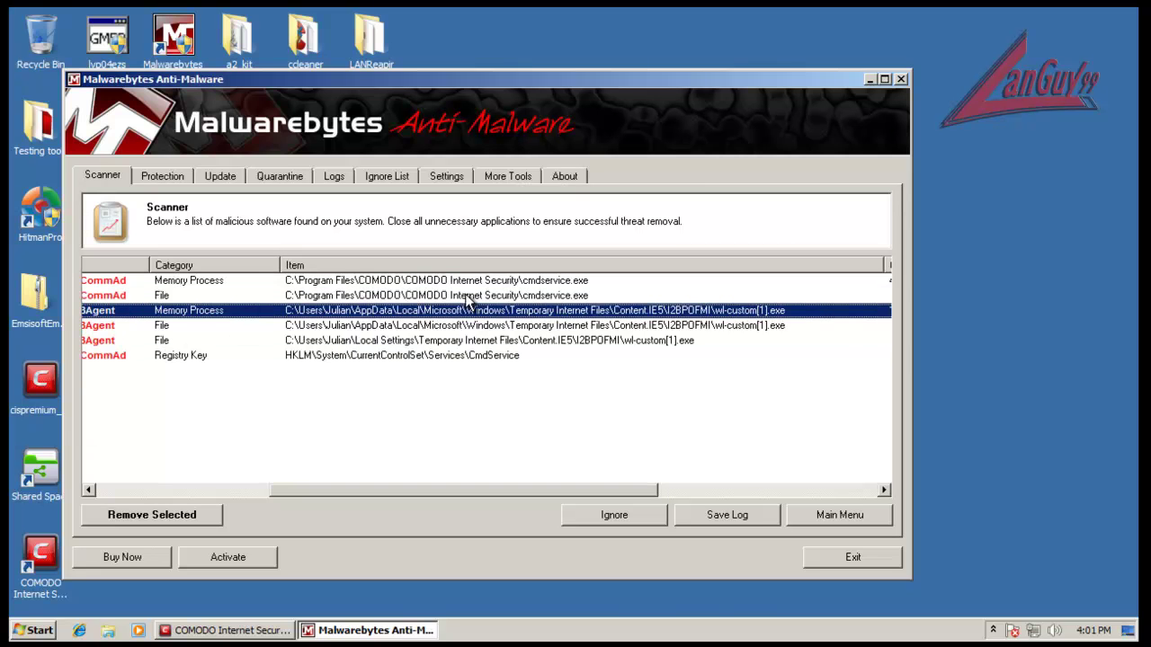
{"action": "key", "text": "Down"}
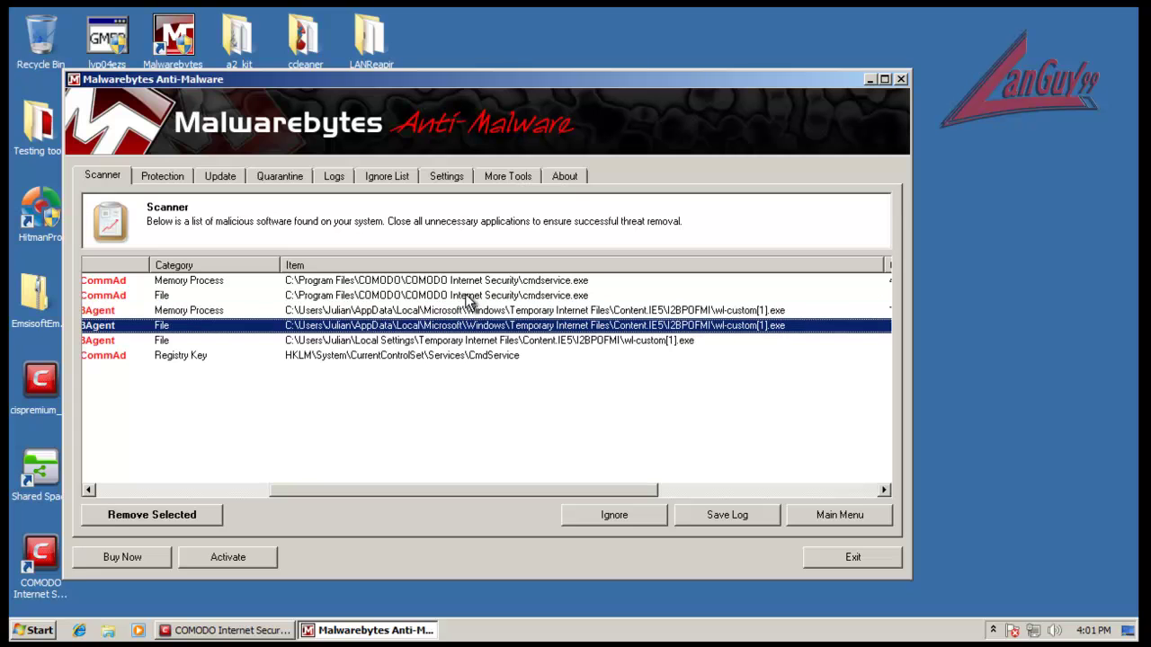
{"action": "left_click", "coordinate": [525, 341]}
{"action": "left_click", "coordinate": [231, 630]}
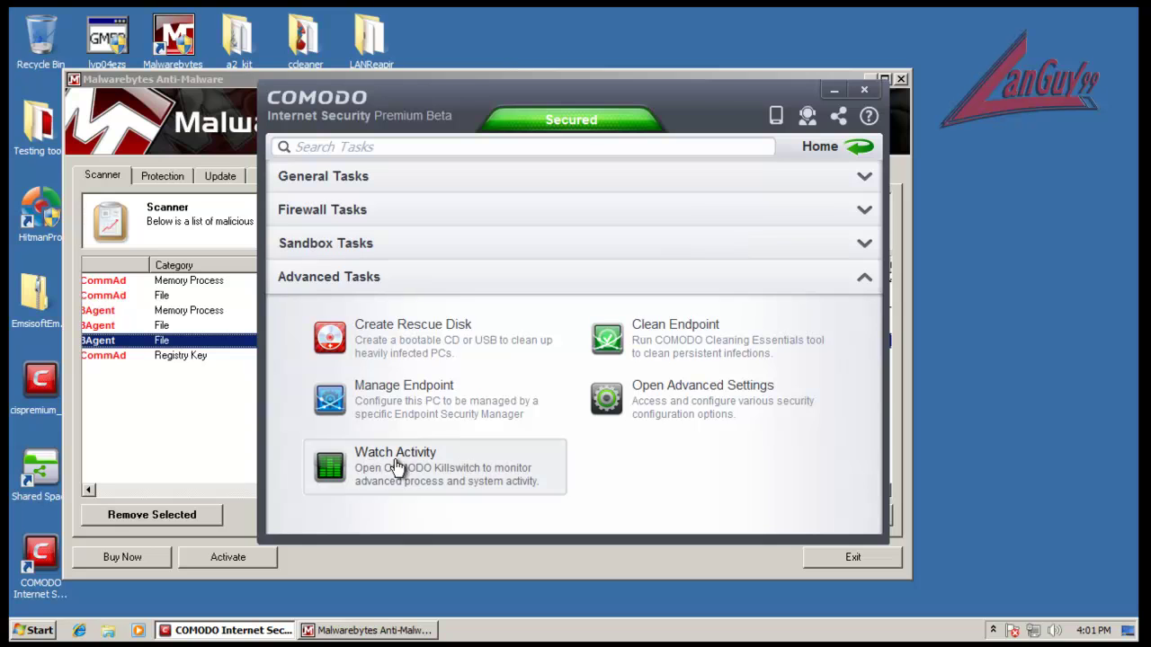
{"action": "left_click", "coordinate": [993, 629]}
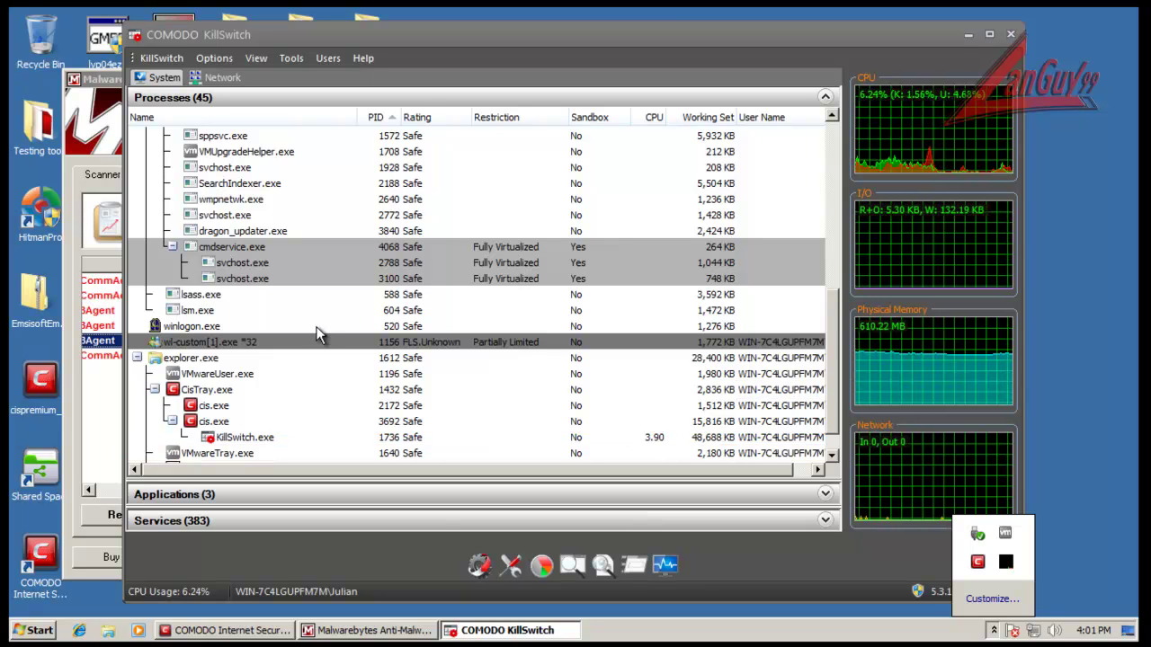
Step: Locate the wl-custom[1].exe process in KillSwitch, comparing it with Malwarebytes' results
{"action": "left_click", "coordinate": [421, 346]}
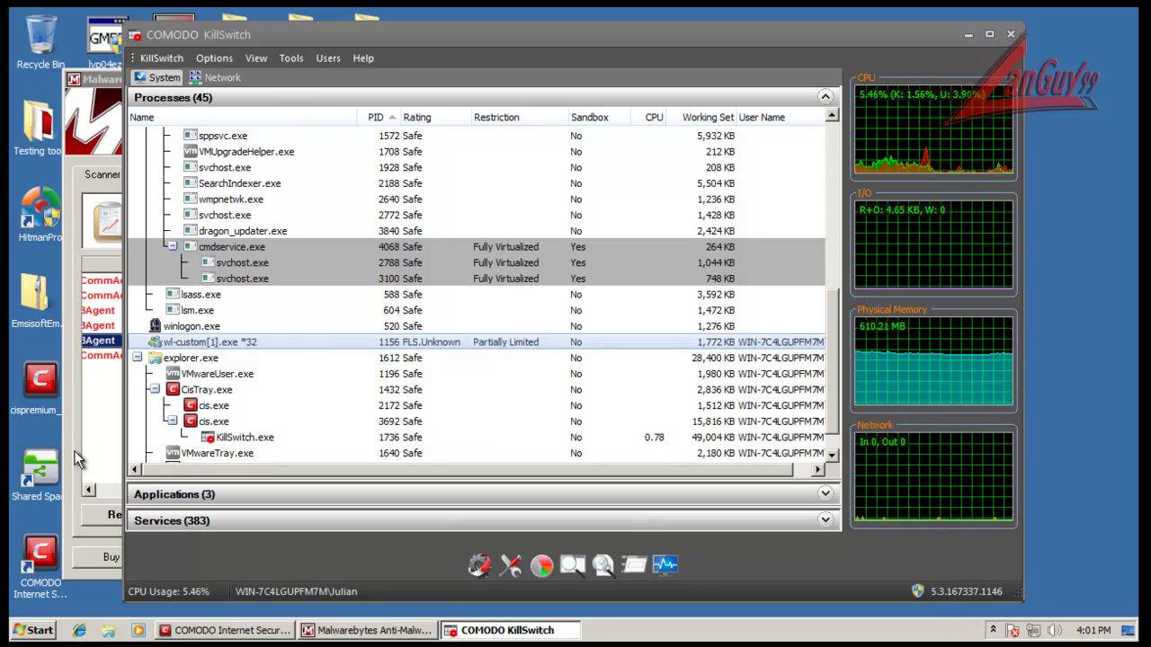
{"action": "left_click", "coordinate": [90, 430]}
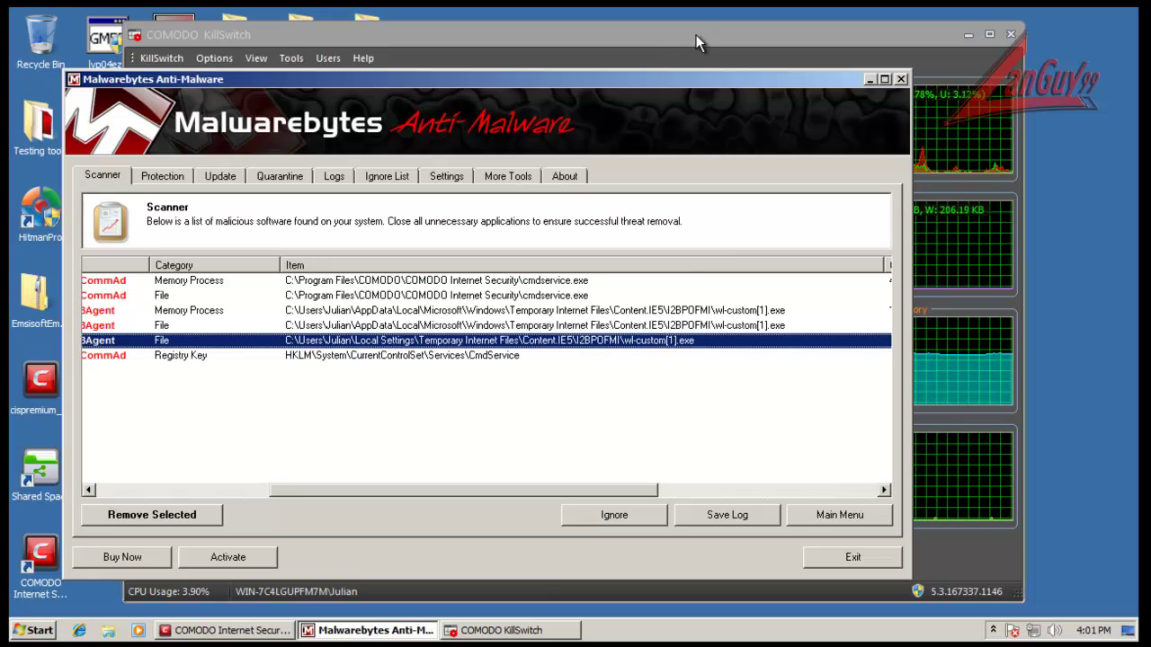
{"action": "left_click", "coordinate": [693, 36]}
{"action": "left_click", "coordinate": [496, 341]}
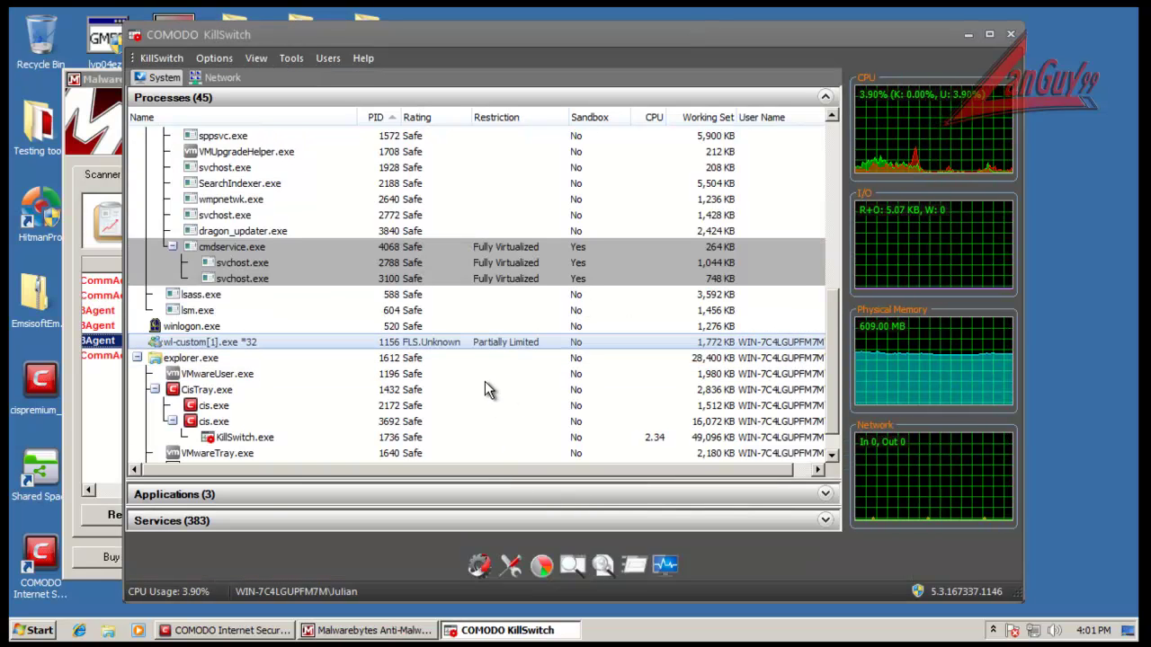
{"action": "scroll", "coordinate": [593, 414], "scroll_direction": "down", "scroll_amount": 1}
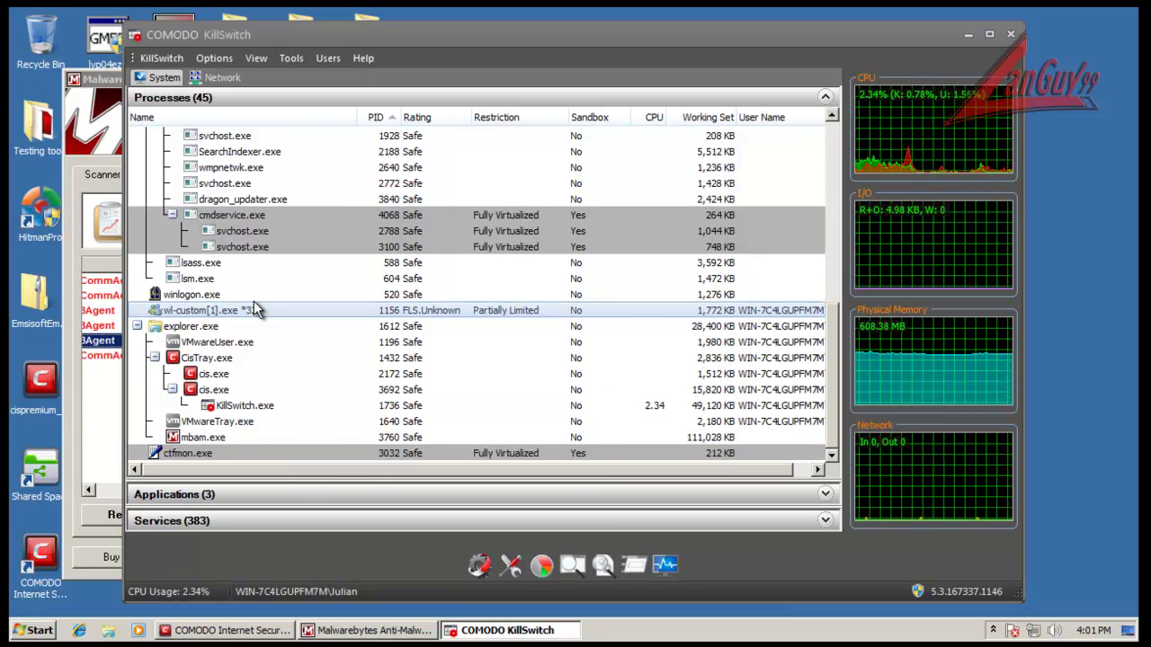
Step: Check the CmdService registry detection in Malwarebytes, then close Malwarebytes despite the running scan
{"action": "left_click", "coordinate": [101, 389]}
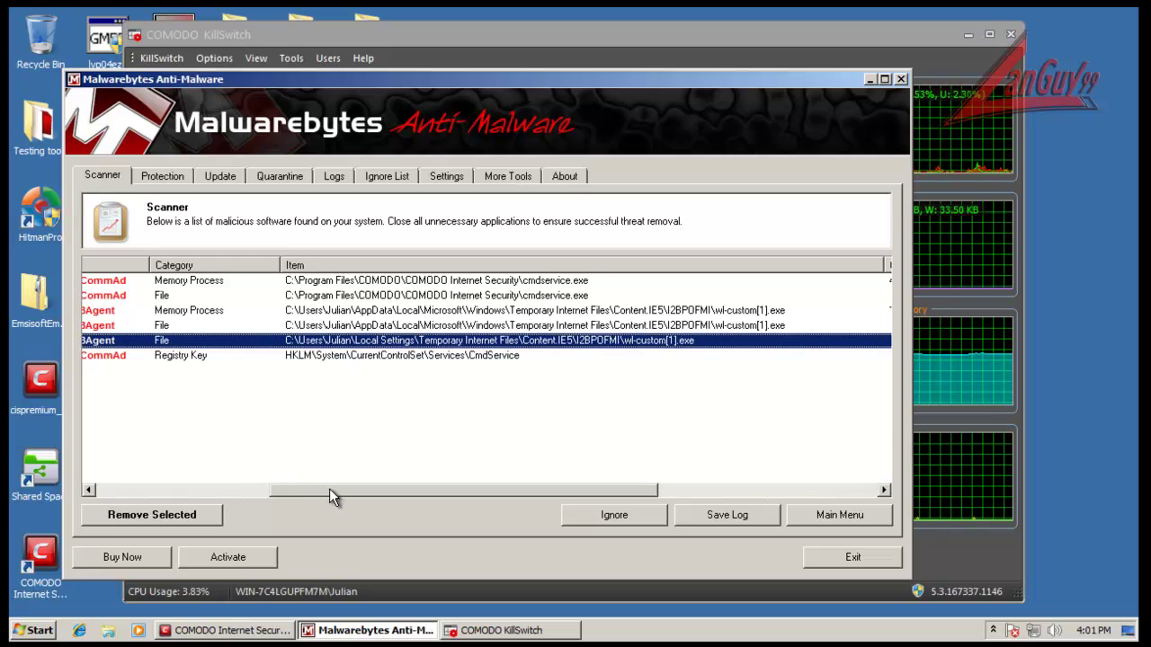
{"action": "left_click_drag", "start_coordinate": [324, 486], "coordinate": [141, 494]}
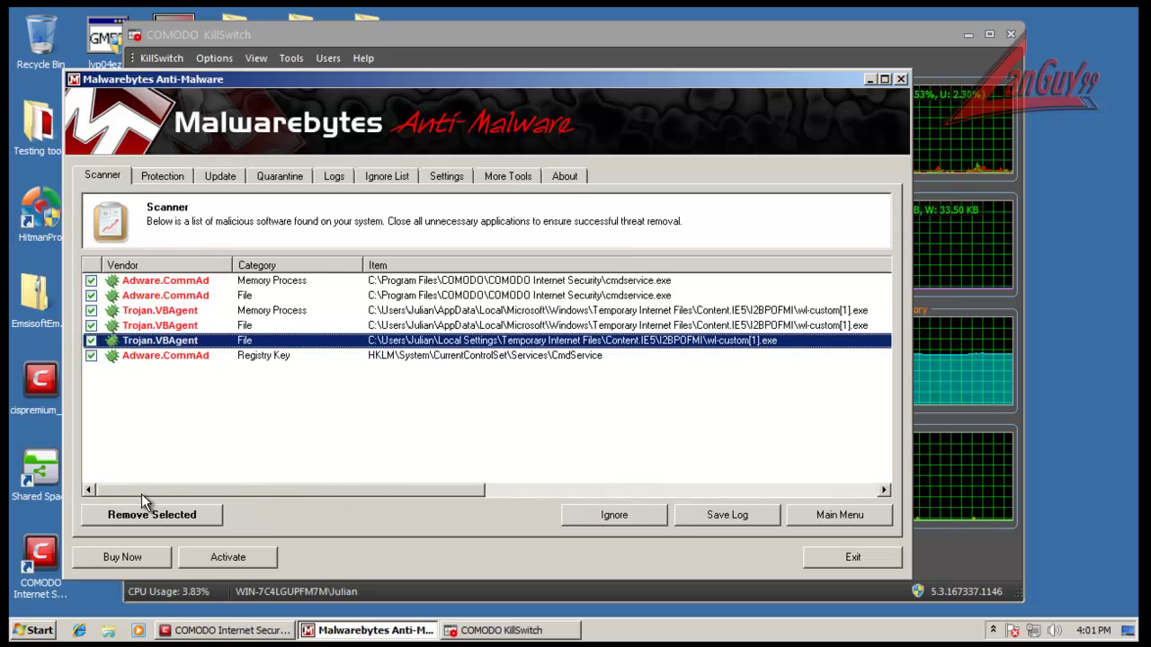
{"action": "left_click", "coordinate": [478, 356]}
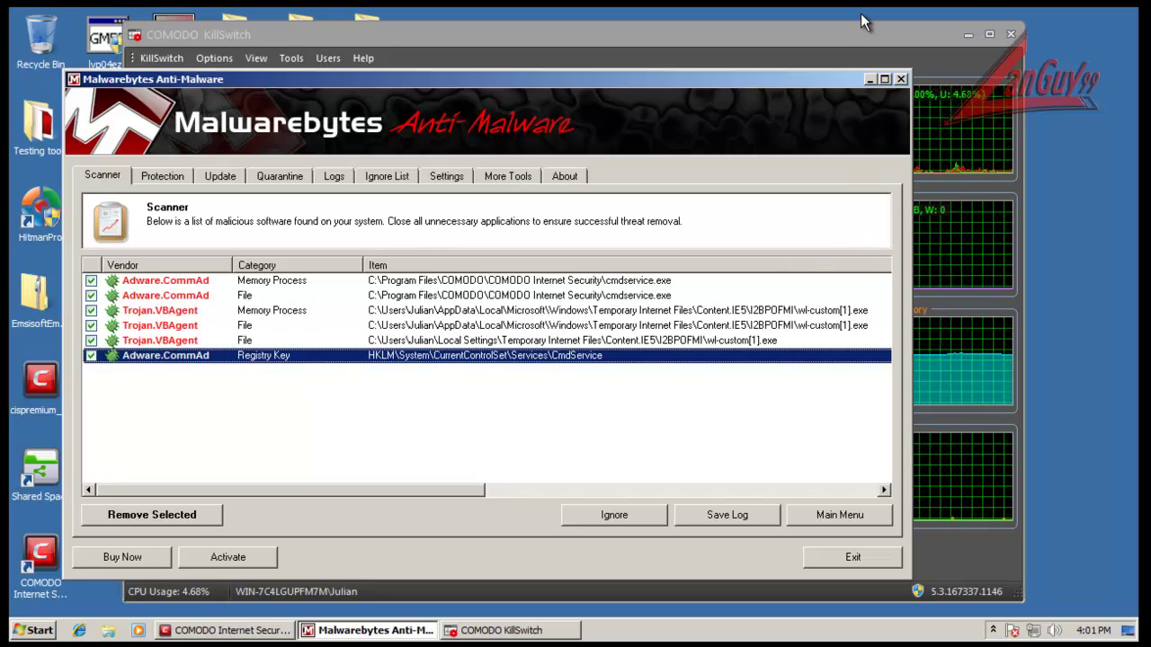
{"action": "left_click", "coordinate": [899, 79]}
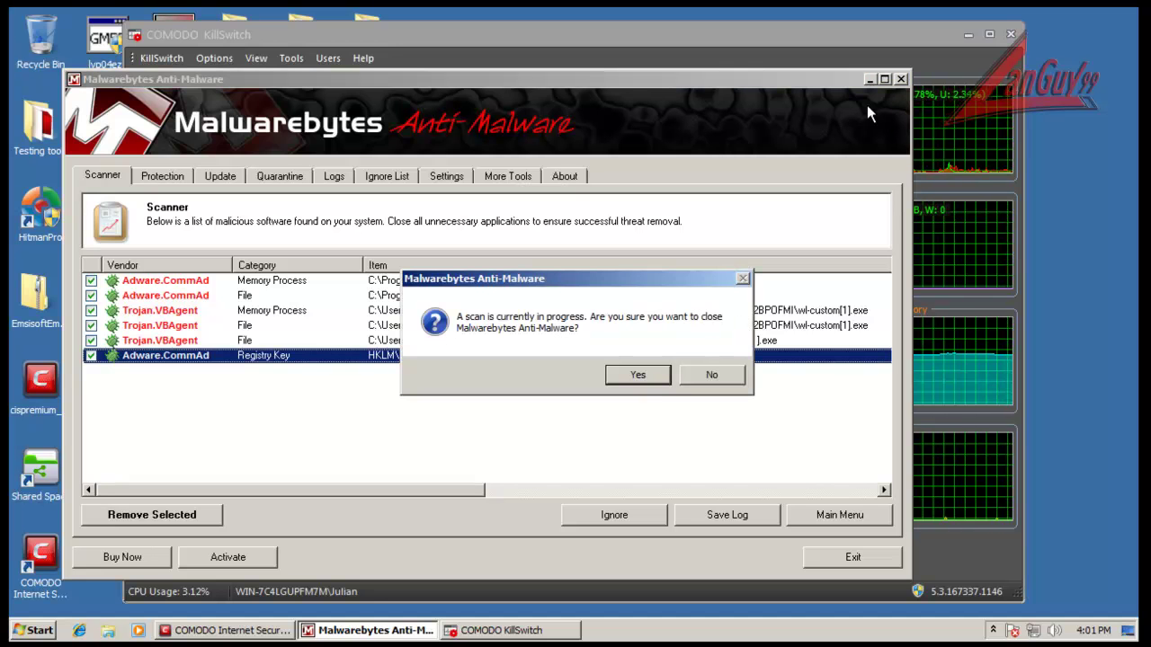
{"action": "left_click", "coordinate": [646, 373]}
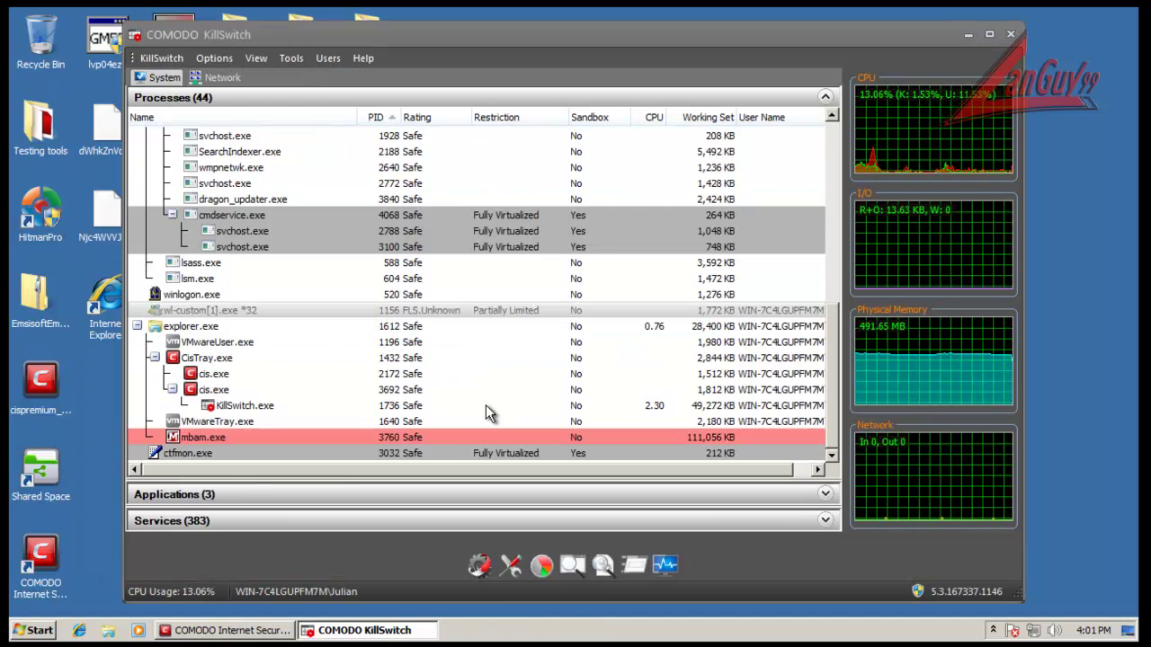
Step: Force-terminate the wl-custom[1].exe process, close KillSwitch, and return COMODO to its home summary
{"action": "right_click", "coordinate": [435, 325]}
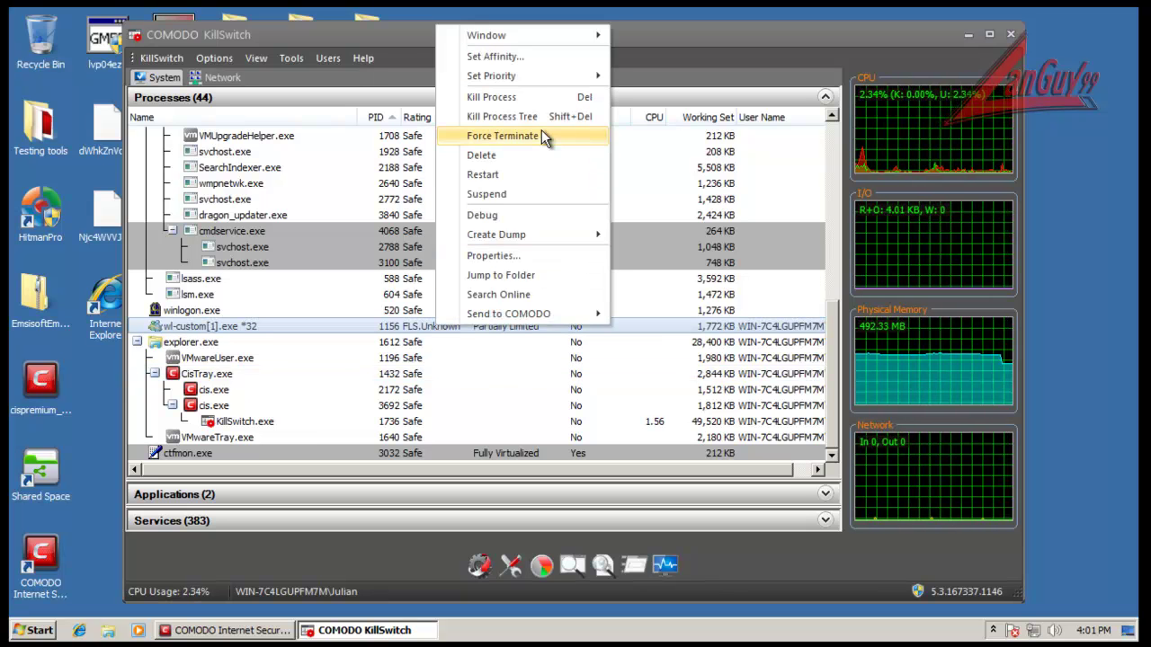
{"action": "left_click", "coordinate": [935, 43]}
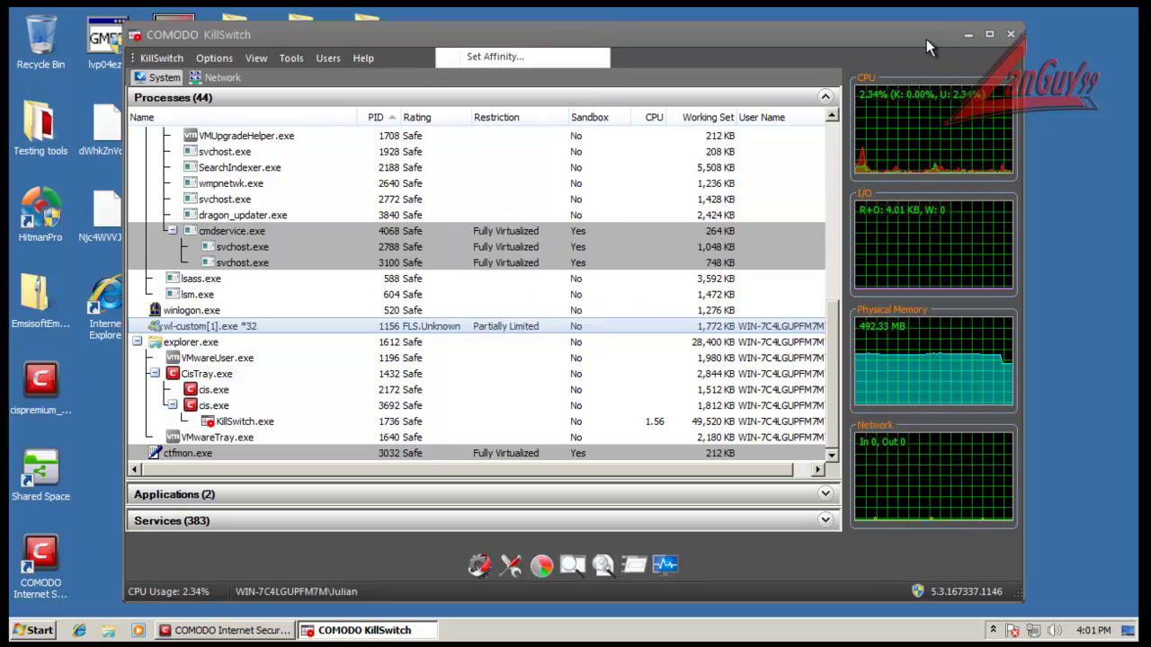
{"action": "left_click", "coordinate": [1012, 36]}
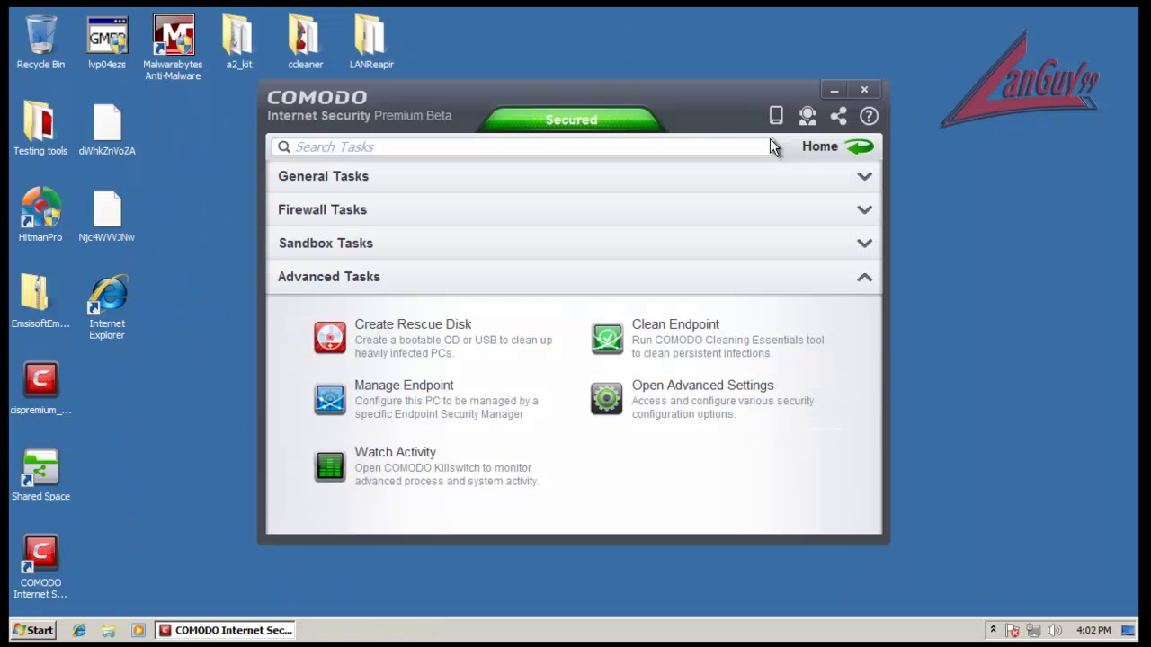
{"action": "left_click", "coordinate": [861, 148]}
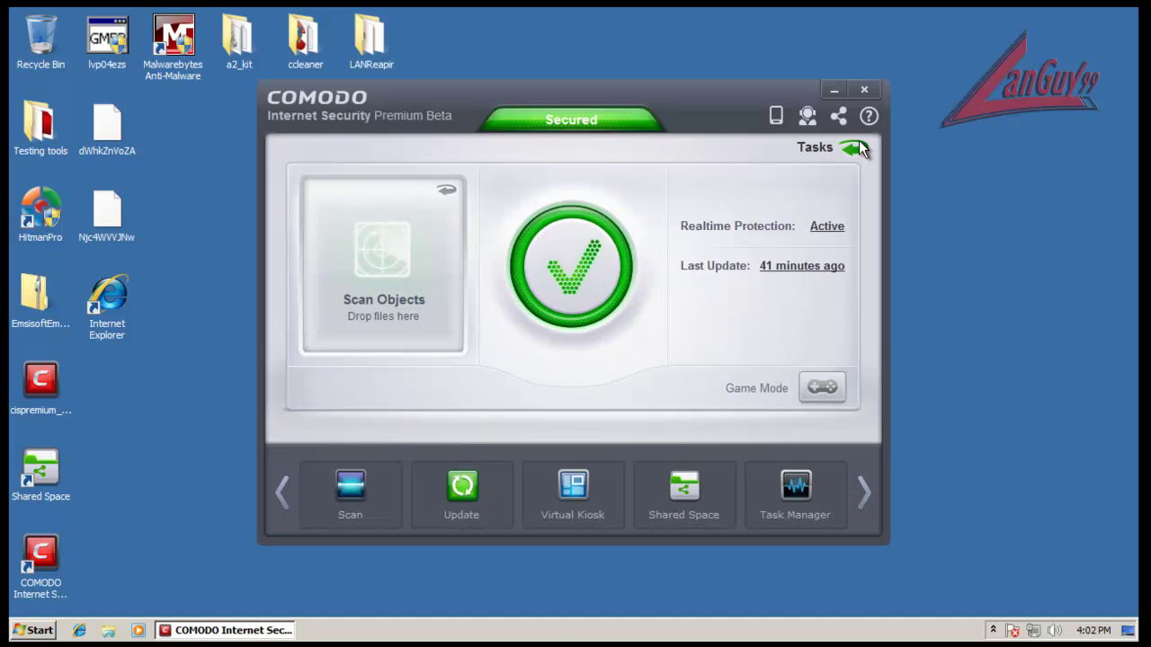